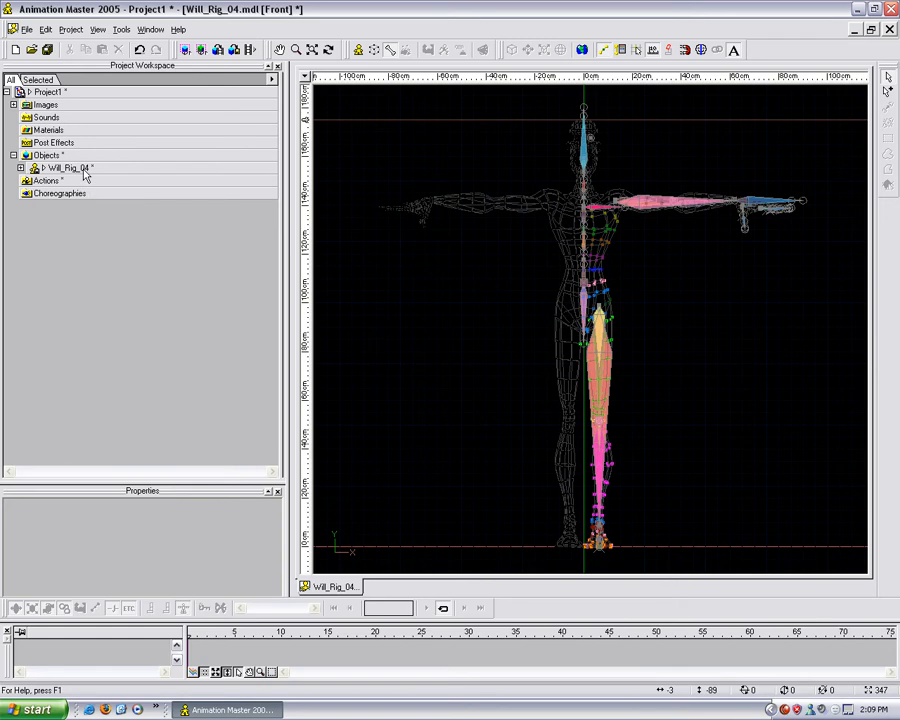
Add an On/Off property under the Constraints user properties of Will_Rig_04 and name it Cosmetic Constraints
left_click(43, 168)
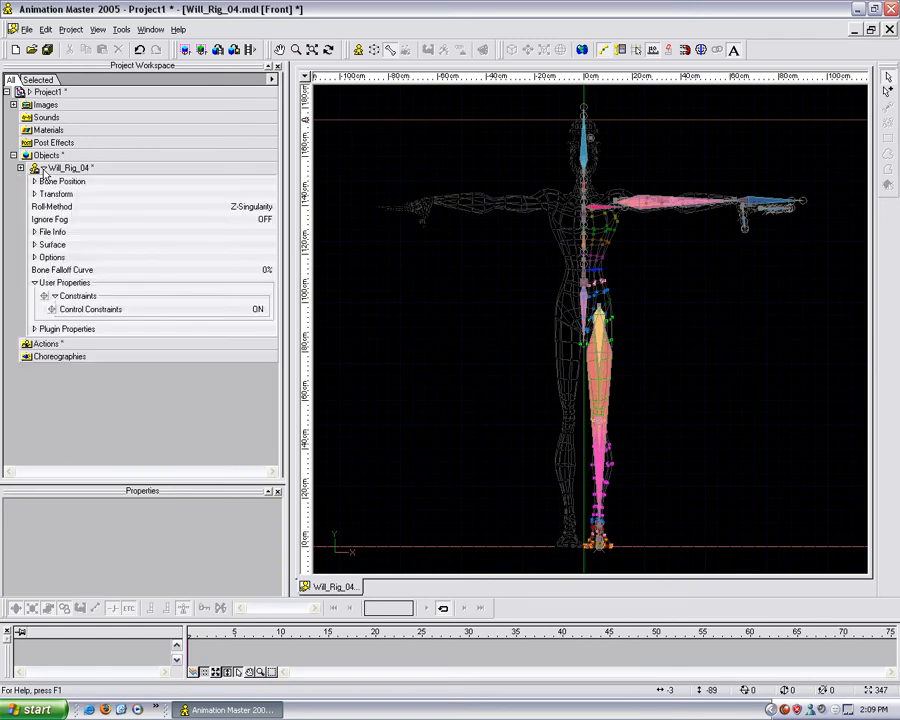
right_click(76, 300)
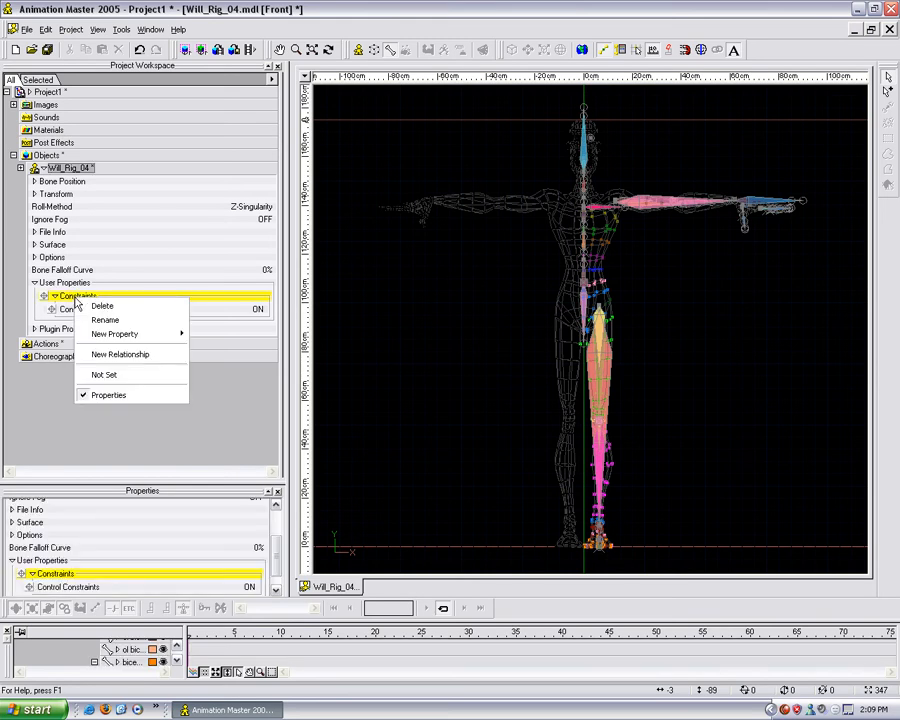
mouse_move(140, 334)
left_click(216, 346)
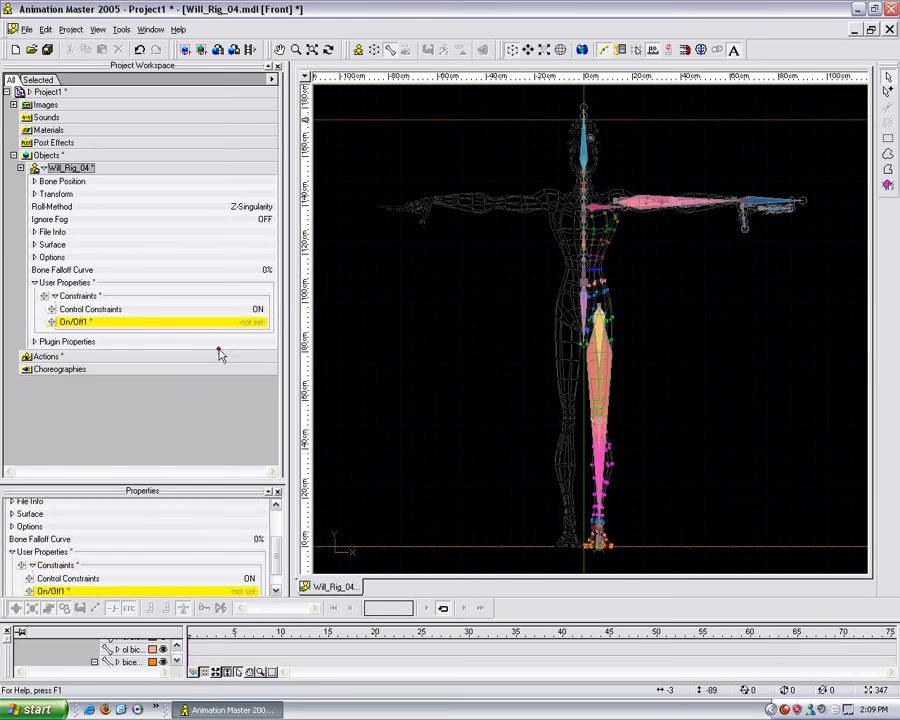
right_click(80, 322)
left_click(105, 344)
type("Cosmetic Constraints")
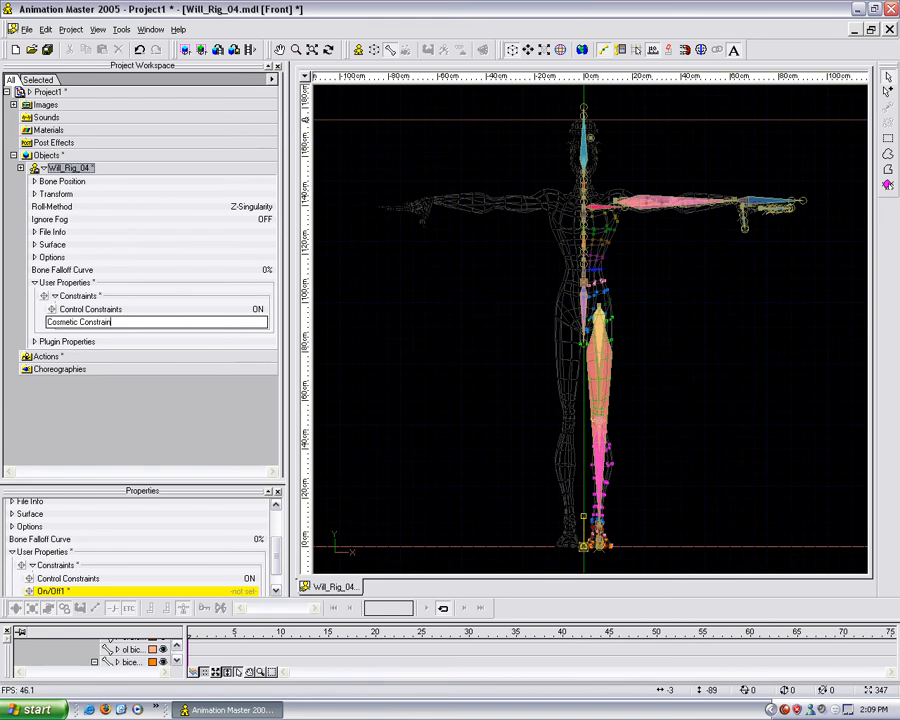
key("Return")
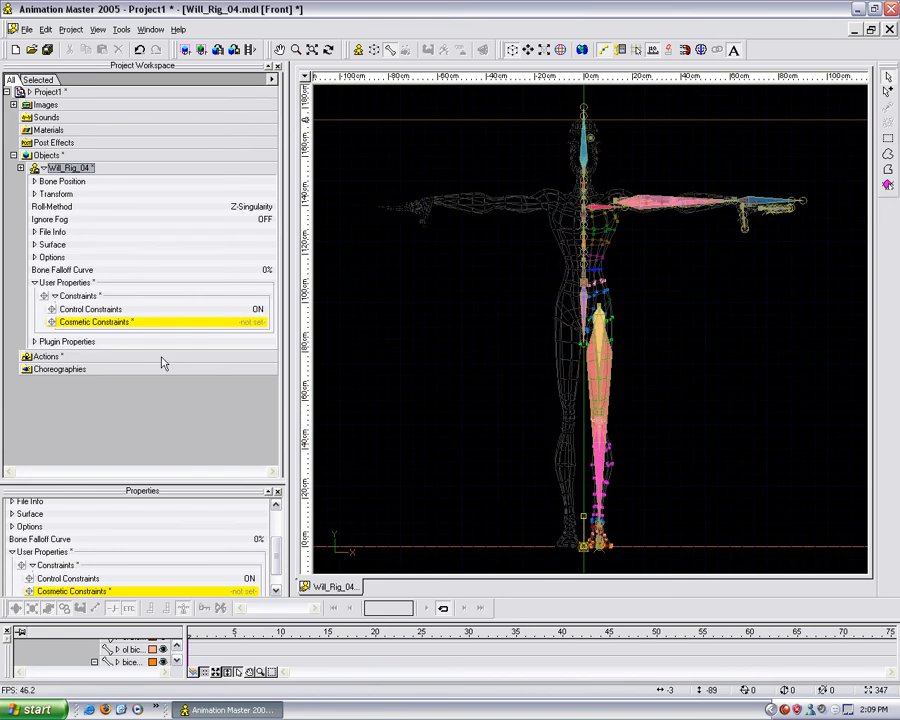
Create a new relationship for the Cosmetic Constraints property
right_click(121, 320)
left_click(152, 370)
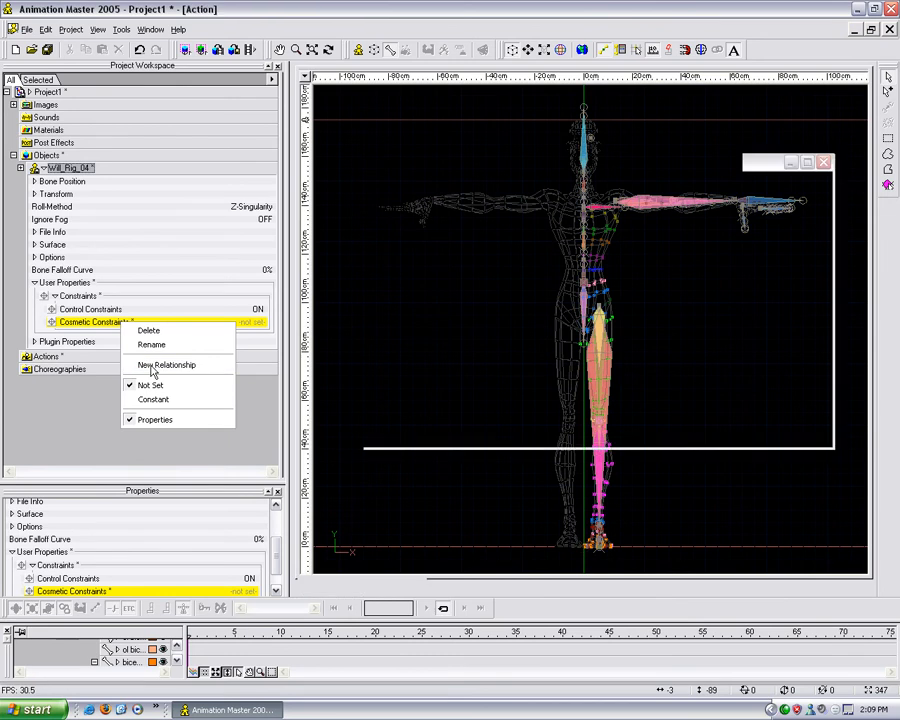
left_click_drag(568, 352, 531, 361)
middle_click_drag(588, 404, 588, 358)
scroll(588, 358, "up", 3)
Collapse the Control Constraints Relationships folder and the Will_Rig_04 property list in the project tree
left_click_drag(273, 406, 284, 220)
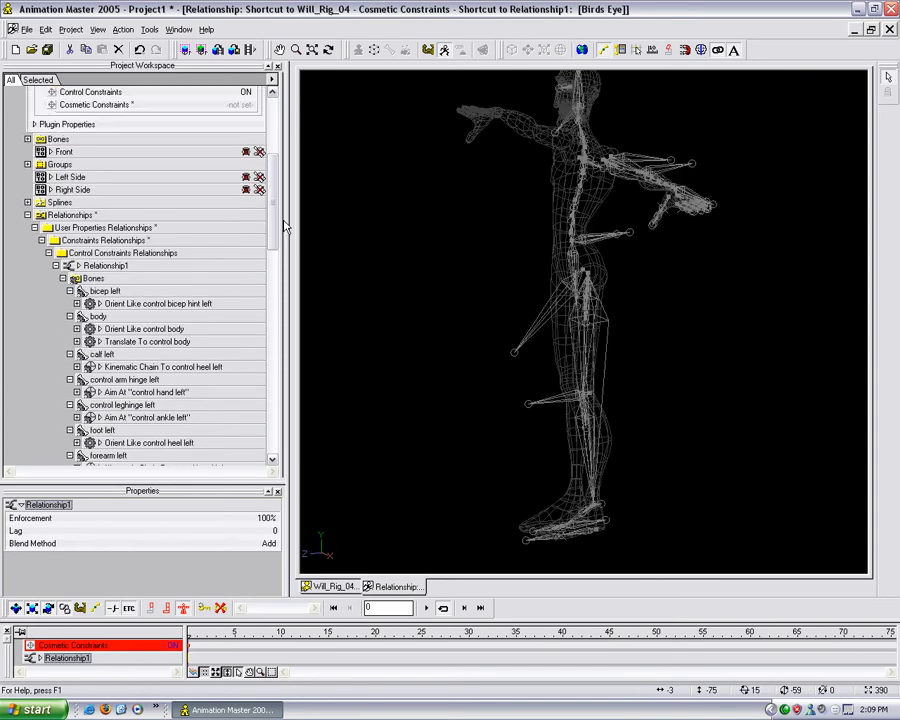
left_click(48, 253)
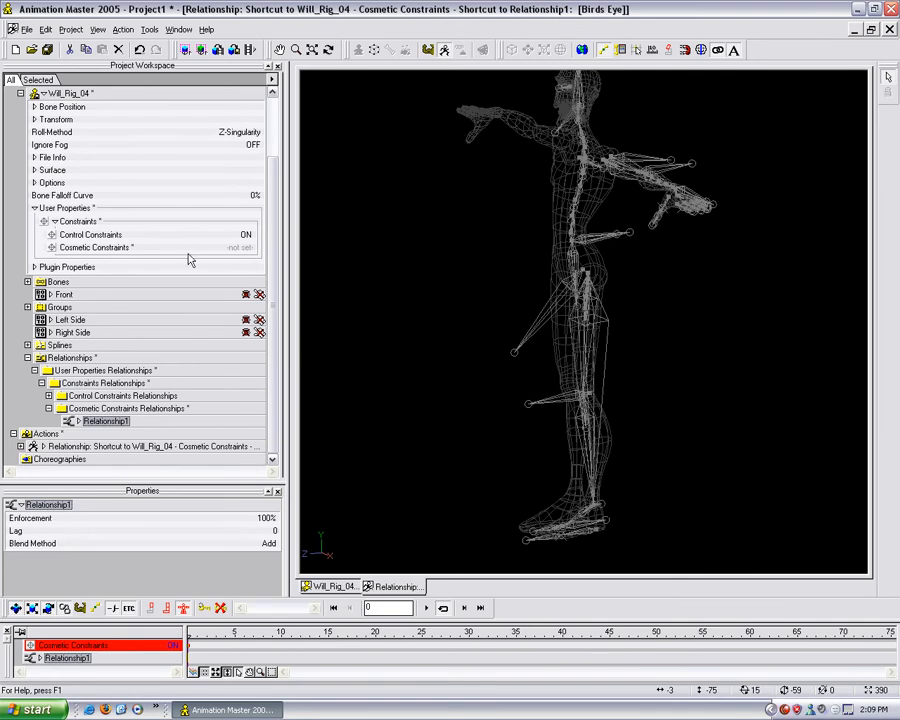
left_click(44, 93)
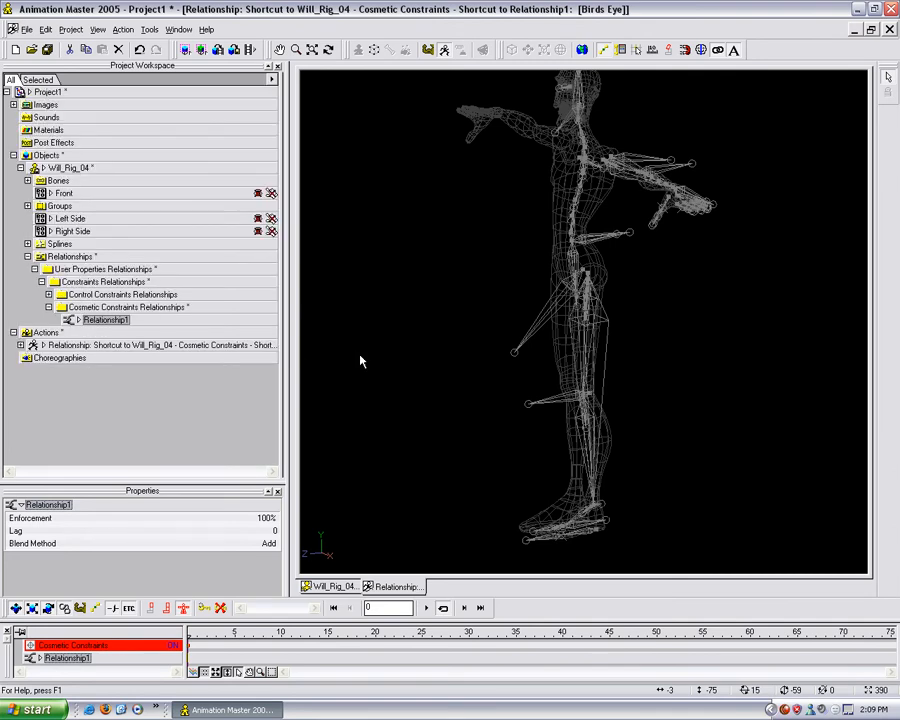
Add an Orient Like constraint targeting toes left to the ol toes left 50% bone, with enforcement set to 50%
left_click_drag(368, 315, 405, 284)
scroll(406, 288, "up", 2)
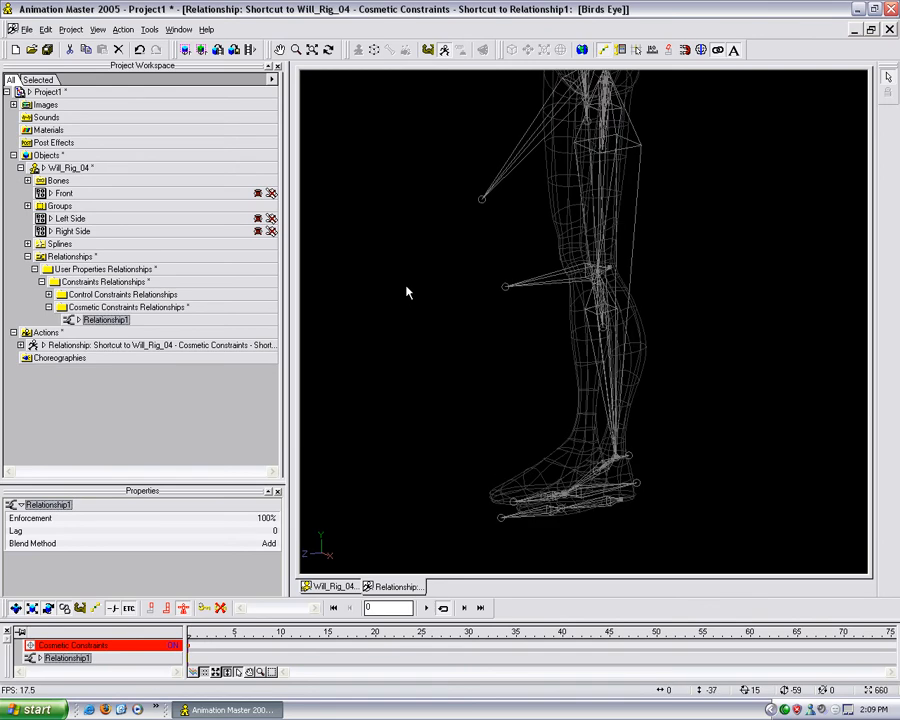
key("4")
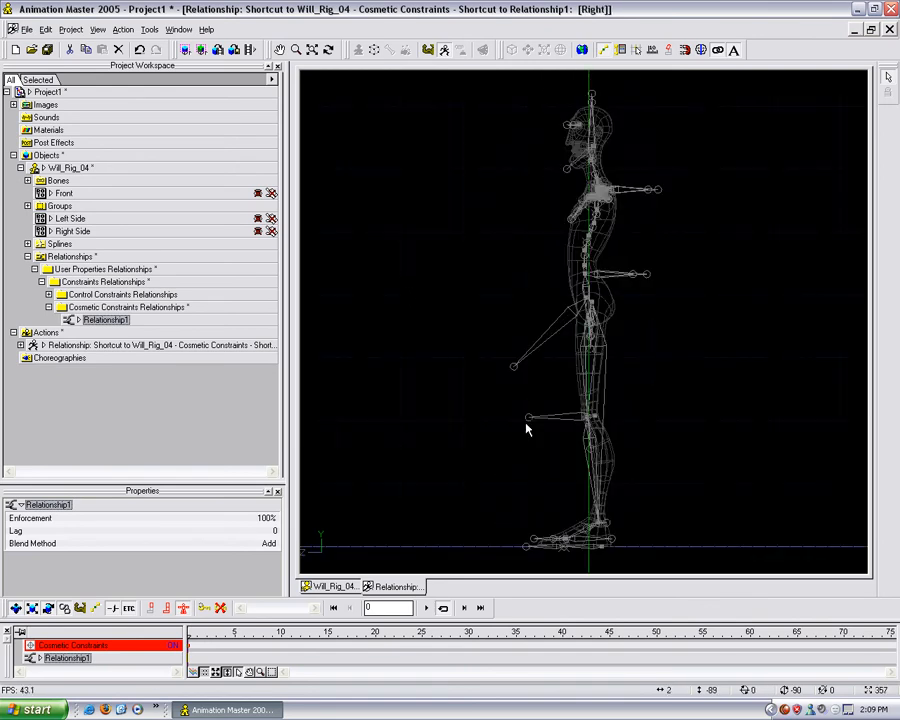
scroll(518, 337, "up", 3)
left_click_drag(524, 342, 560, 278)
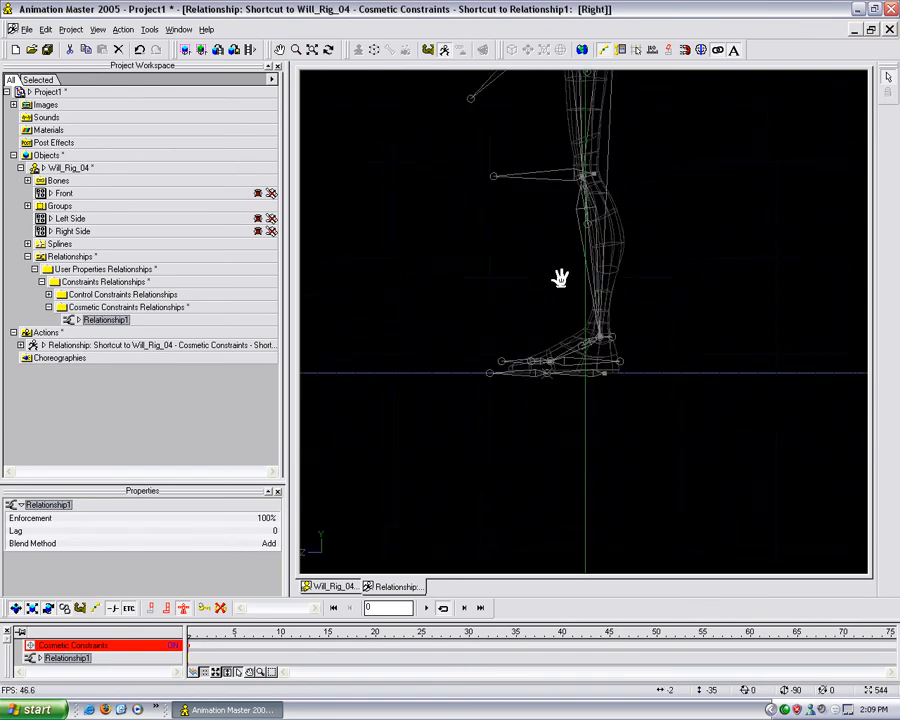
scroll(560, 278, "up", 5)
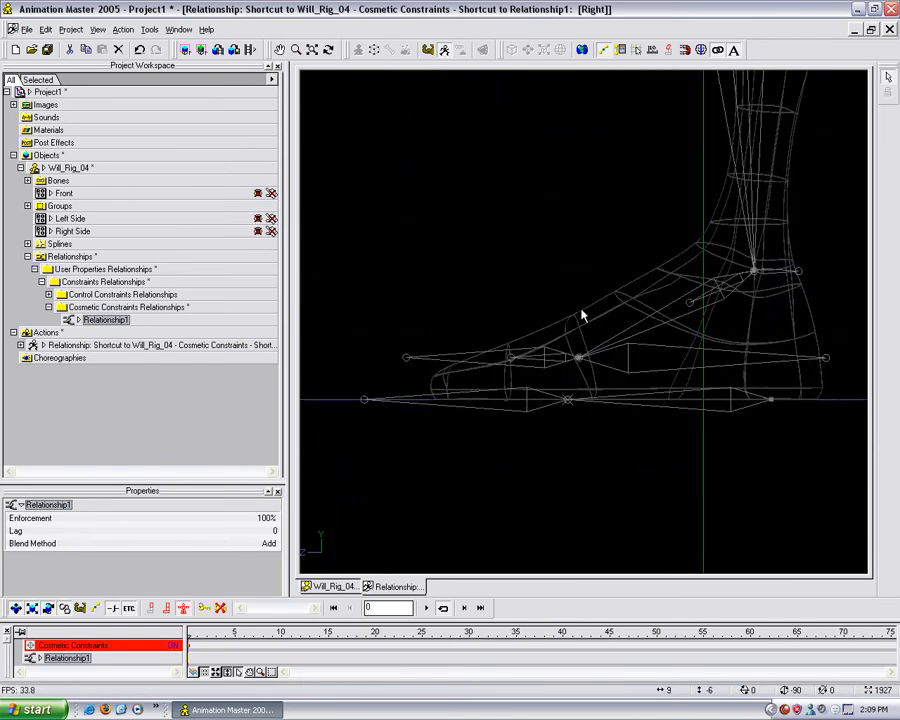
left_click(512, 362)
right_click(513, 361)
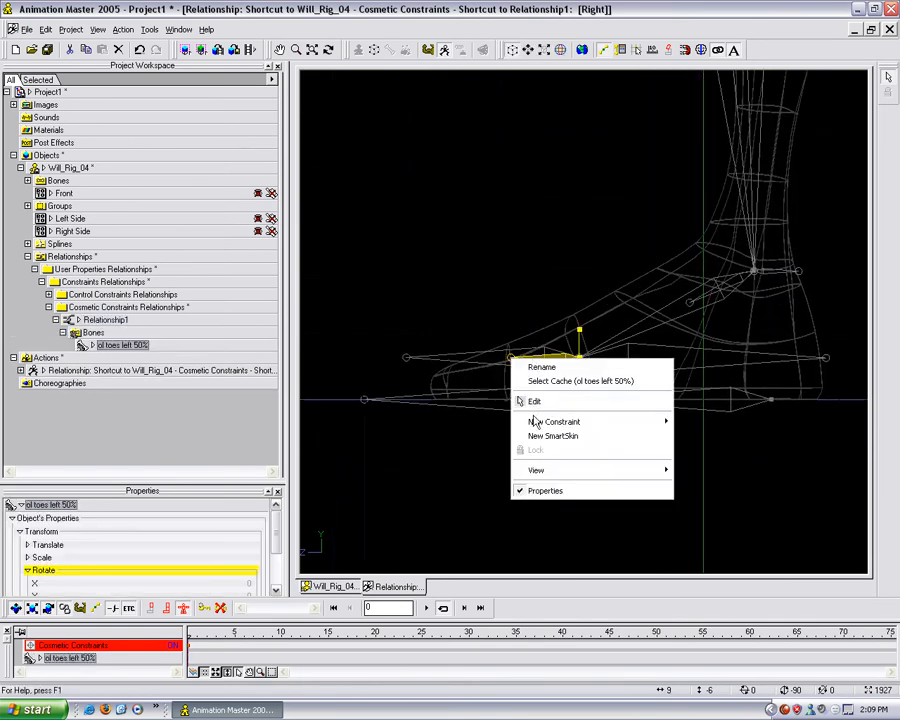
mouse_move(535, 423)
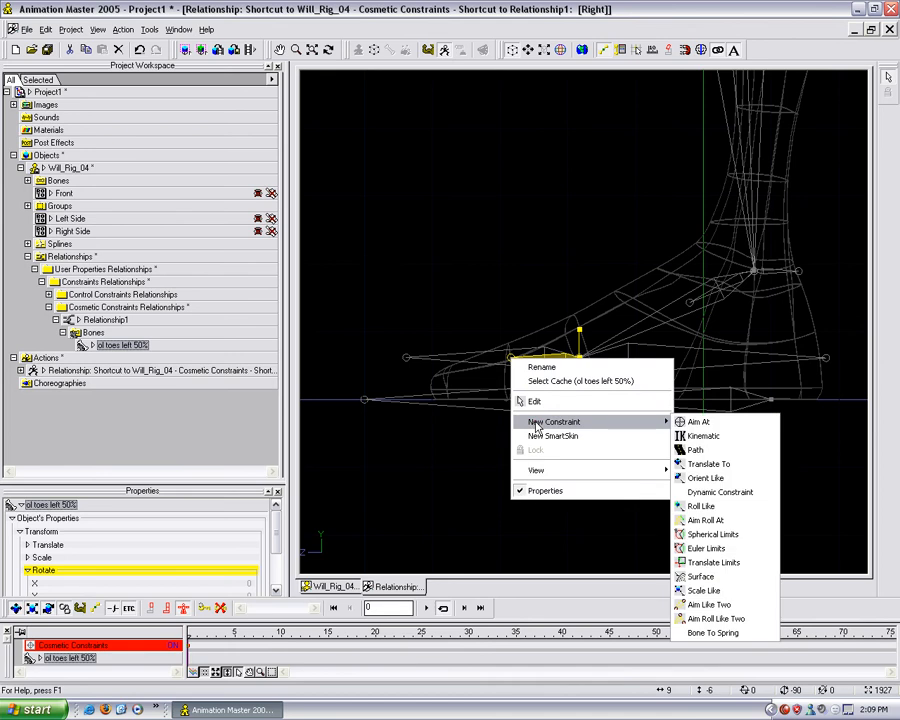
left_click(697, 478)
left_click(493, 355)
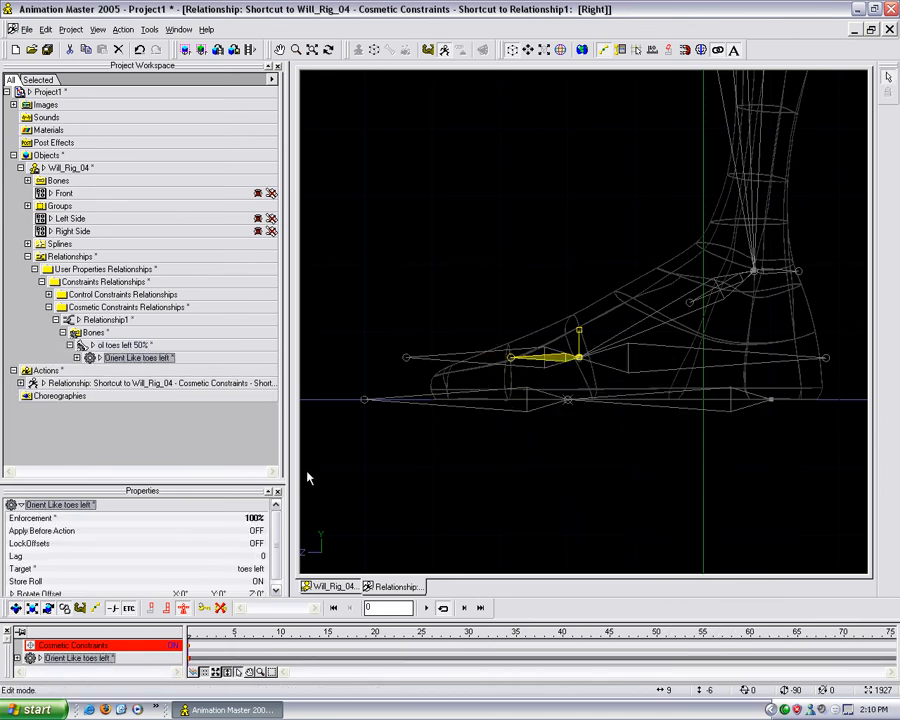
type("50")
key("Return")
Add an Orient Like constraint targeting foot left to the ol foot left 50% bone, with enforcement set to 50%
left_click_drag(656, 385, 553, 406)
right_click(587, 326)
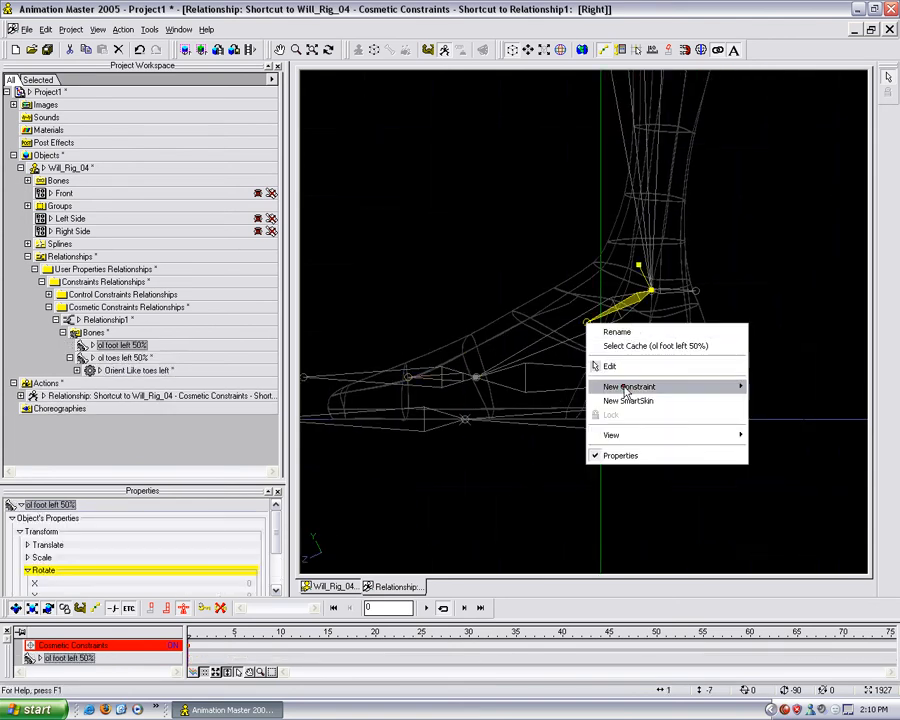
mouse_move(690, 387)
left_click(777, 443)
left_click(585, 322)
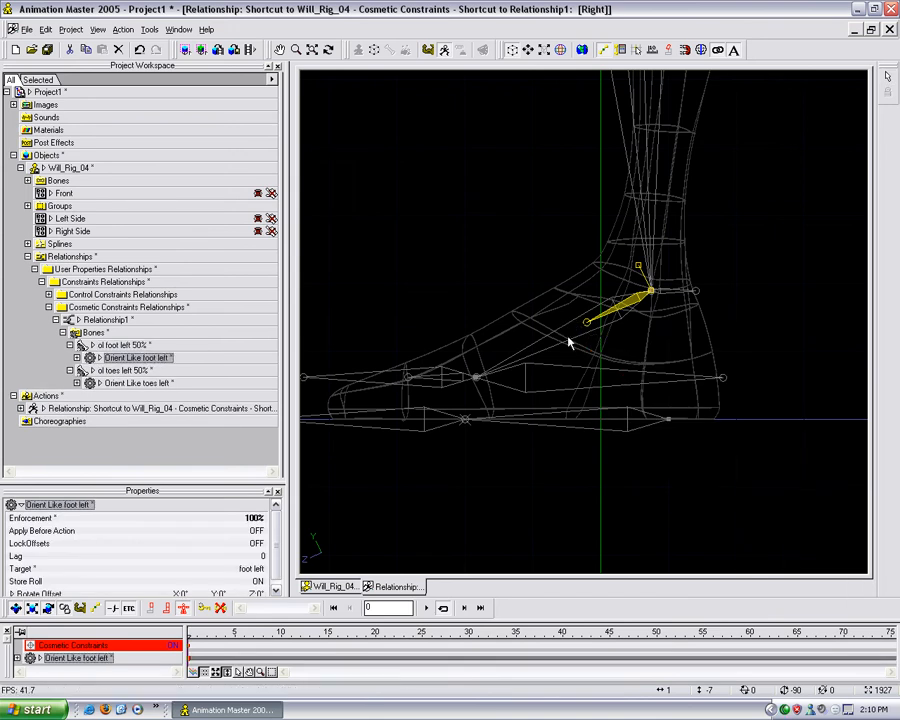
left_click(250, 518)
type("50")
key("Return")
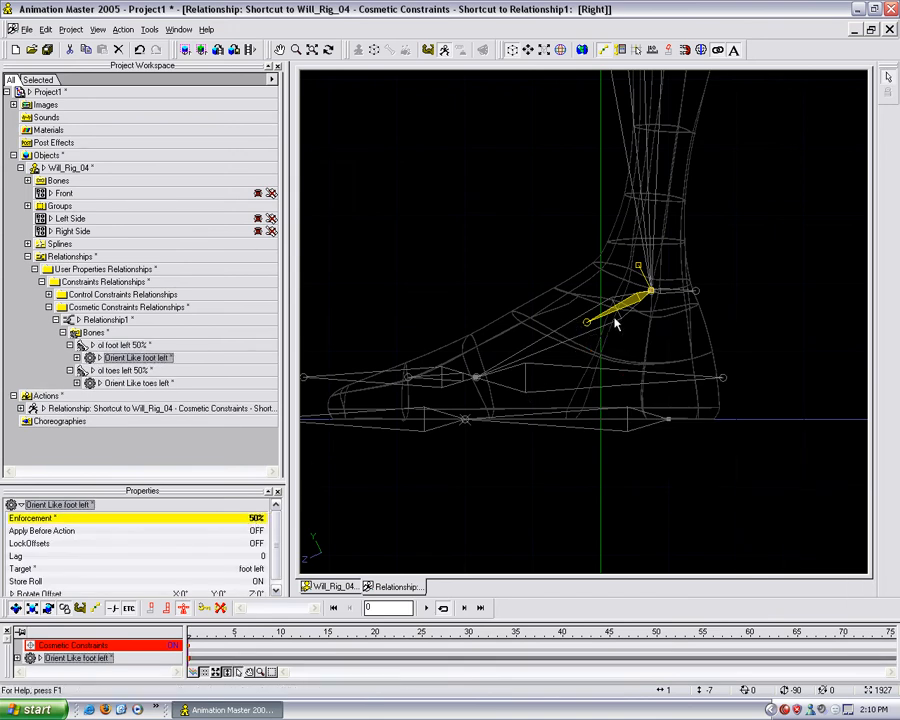
Add an Orient Like constraint targeting calf left to the ol calf left 50% bone, with enforcement set to 50%
middle_click_drag(611, 323, 556, 683)
middle_click_drag(585, 350, 604, 505)
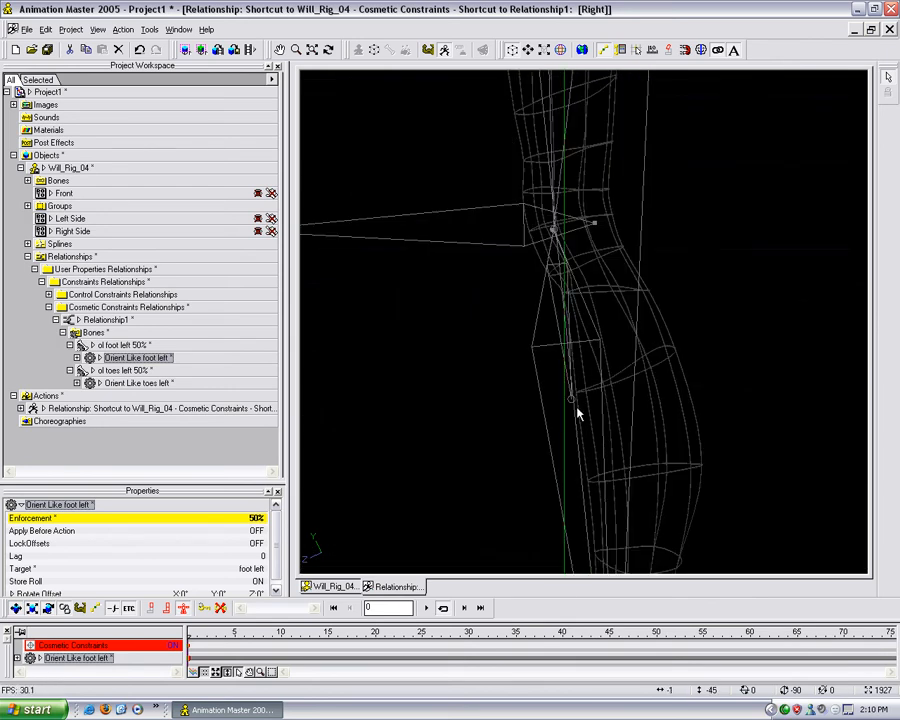
left_click(573, 402)
right_click(573, 402)
mouse_move(630, 461)
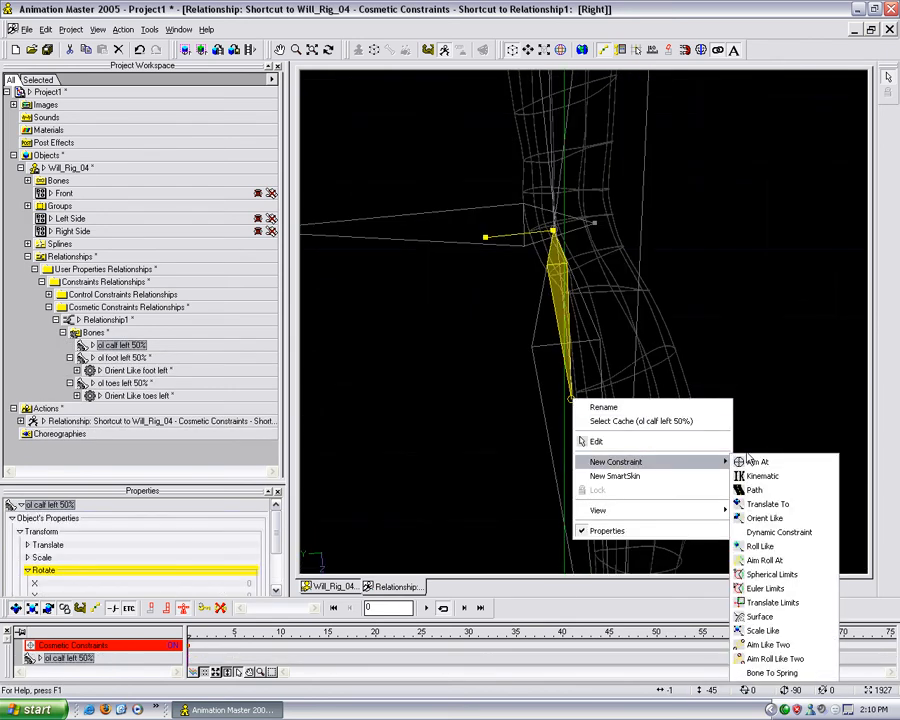
left_click(766, 519)
left_click(564, 398)
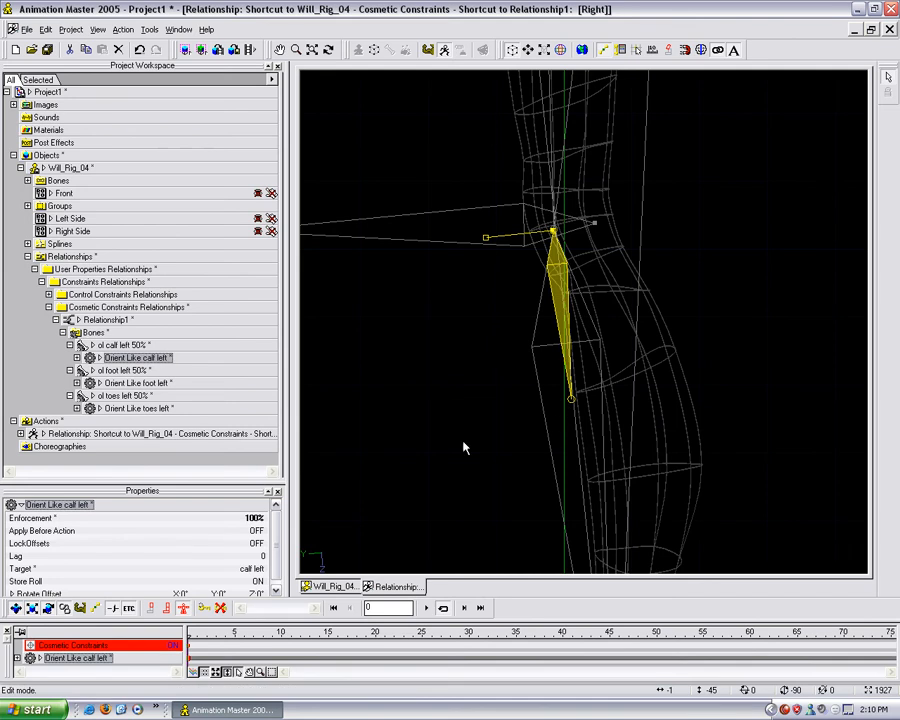
left_click(264, 519)
type("50")
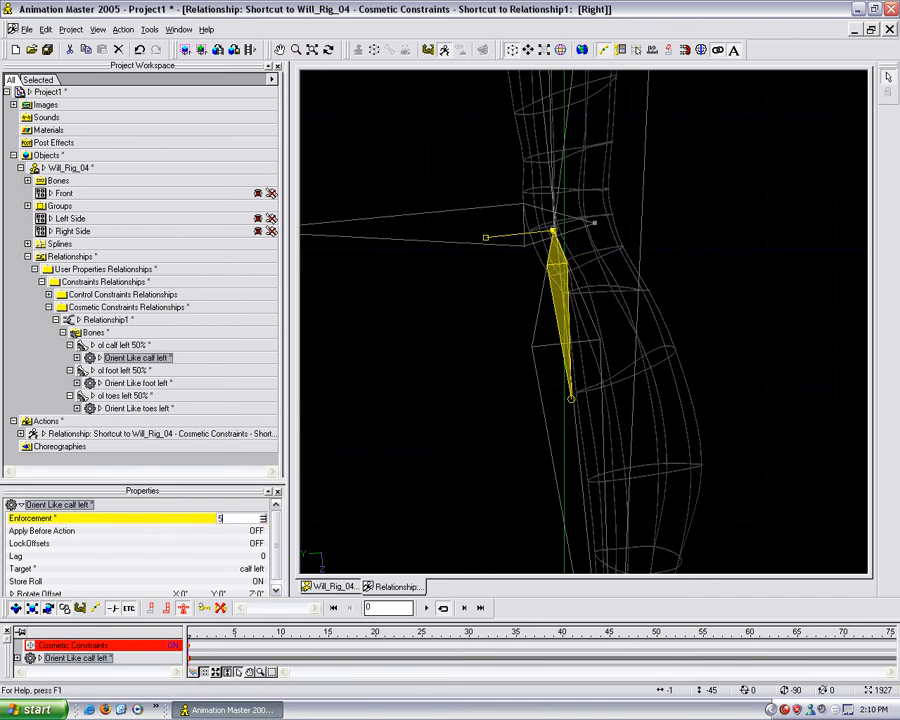
key("Return")
Examine the overlapping bones at the top of the left thigh in angled and side views
middle_click_drag(566, 319, 573, 600)
middle_click_drag(575, 288, 582, 520)
middle_click_drag(578, 300, 582, 393)
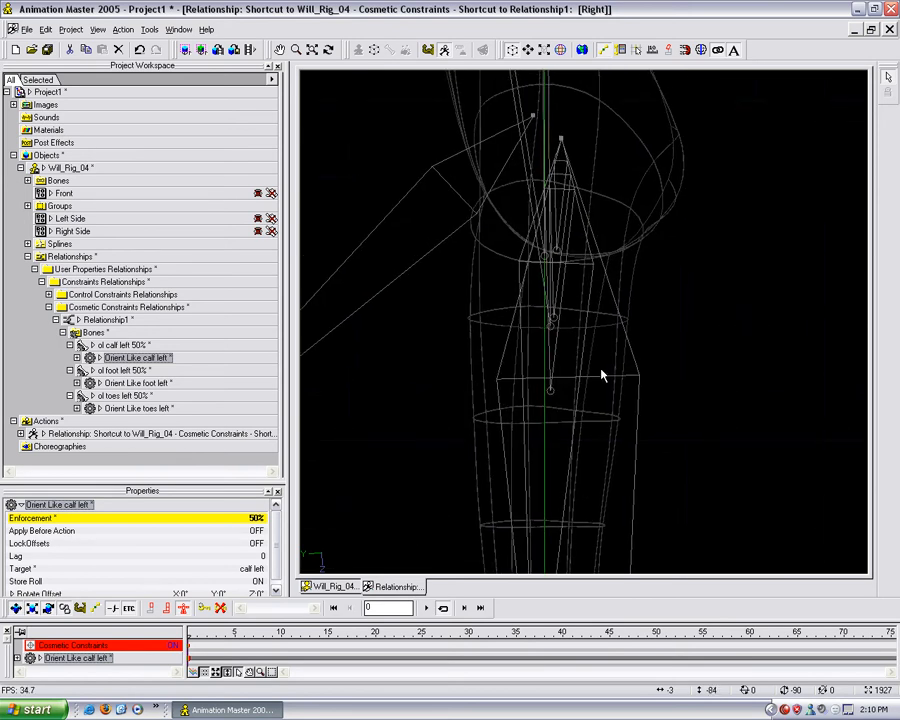
key("t")
mouse_move(590, 387)
left_mouse_down()
mouse_move(619, 384)
mouse_move(571, 384)
mouse_move(583, 393)
left_mouse_up()
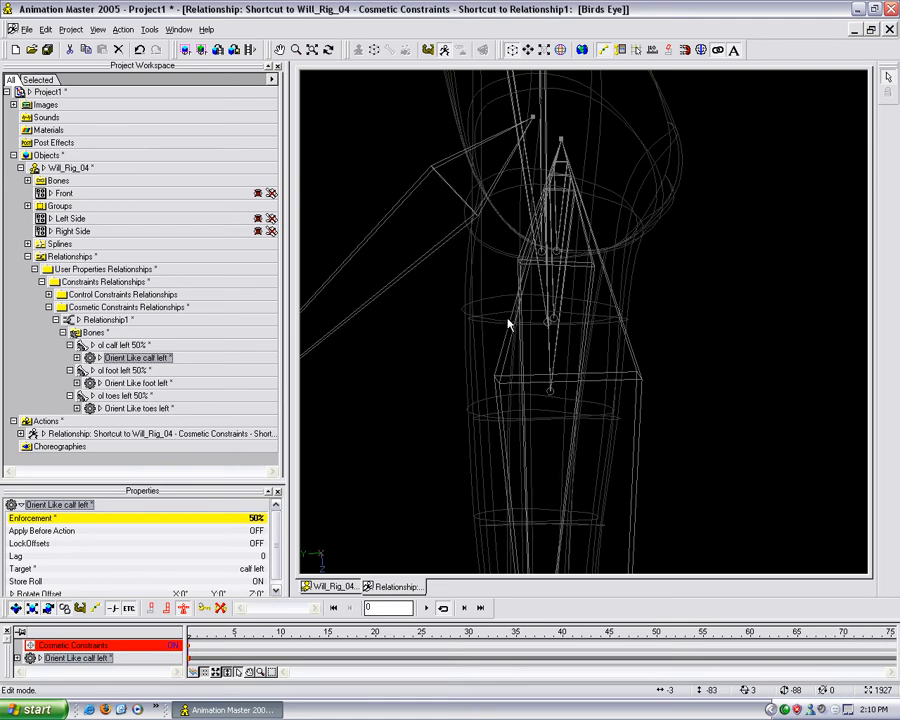
key("4")
left_click(650, 358)
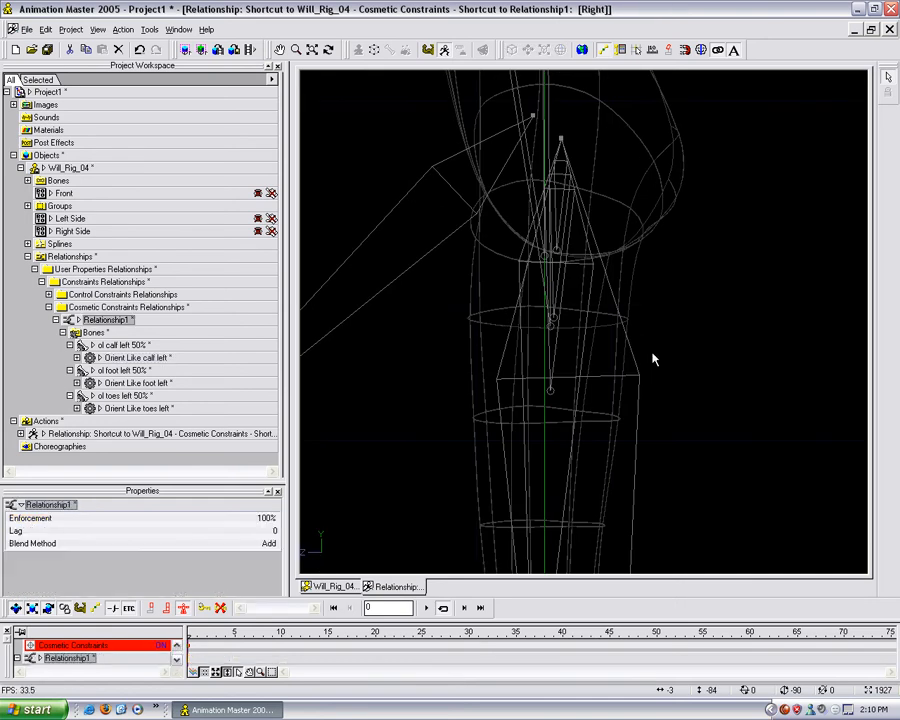
scroll(646, 362, "up", 1)
middle_click_drag(567, 383, 605, 364)
scroll(595, 342, "down", 5)
scroll(595, 351, "up", 2)
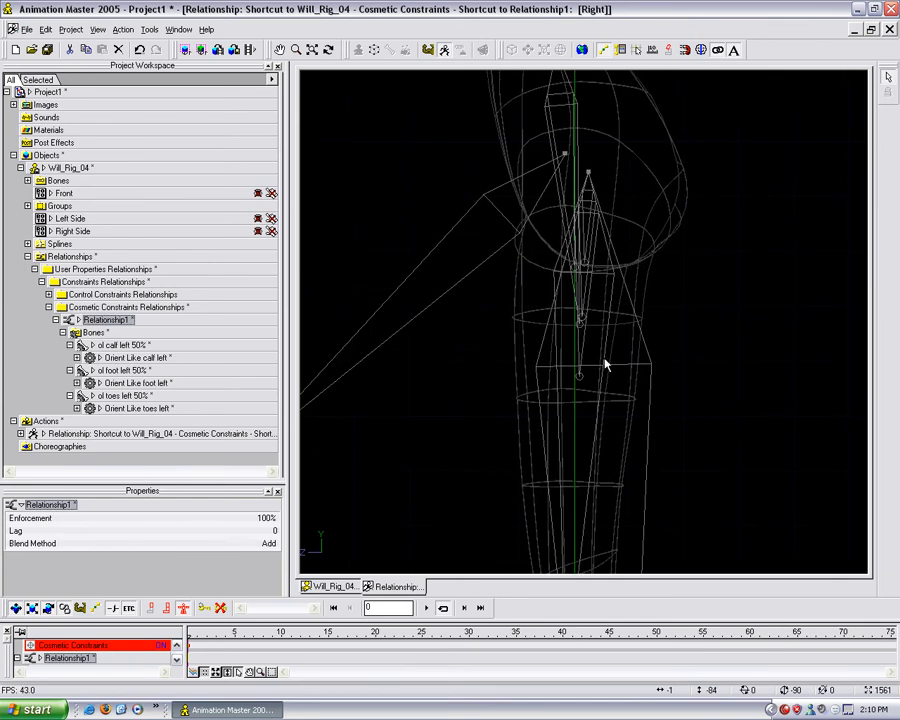
Add an Orient Like constraint targeting thigh left to the ol thigh left 90% bone, with enforcement set to 90%
left_click(581, 379)
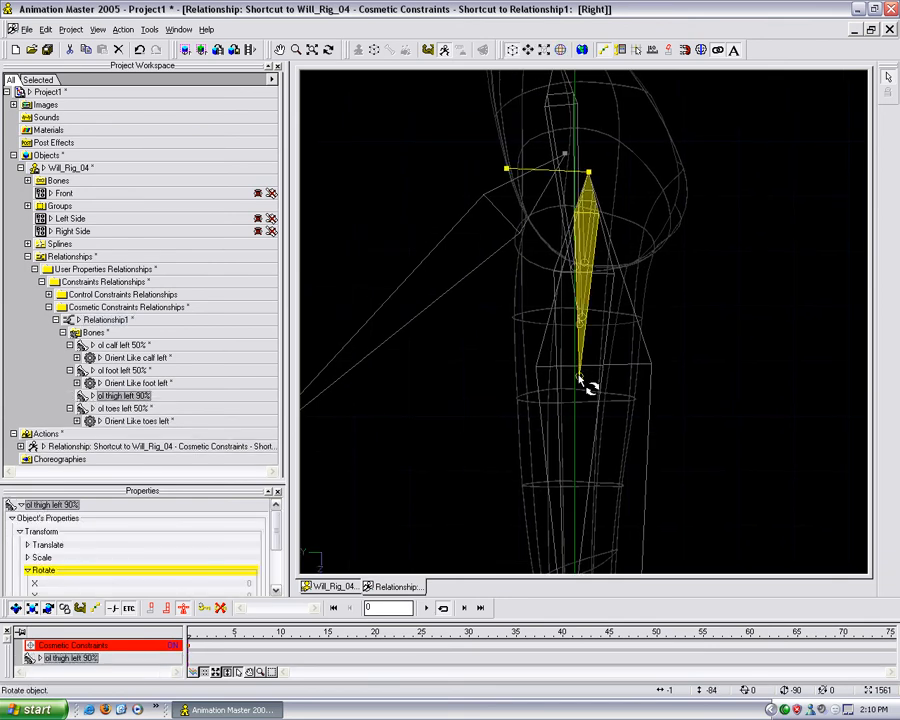
right_click(581, 379)
mouse_move(661, 438)
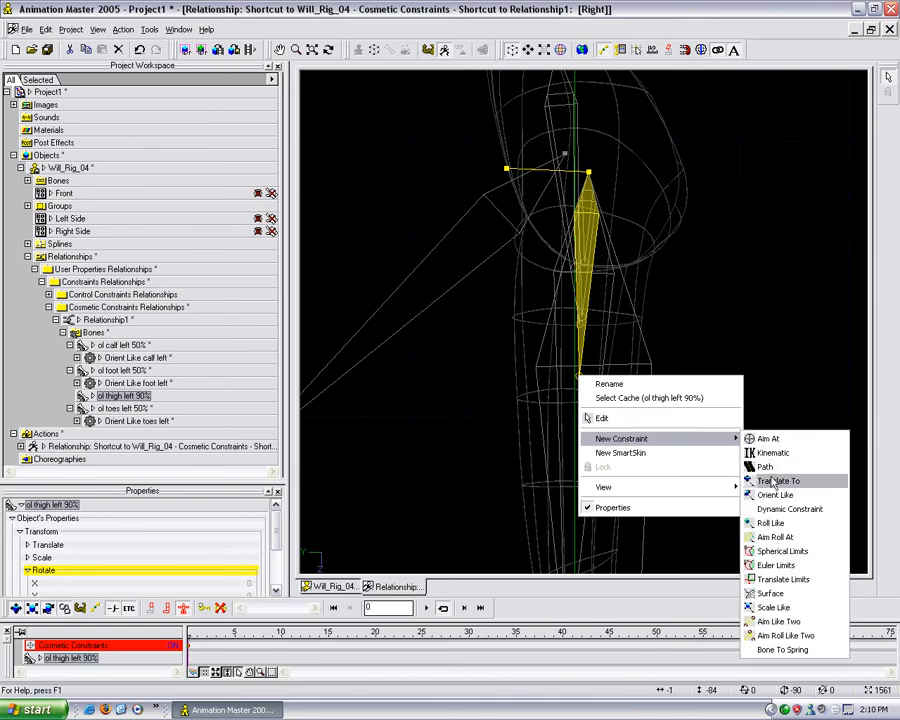
left_click(776, 494)
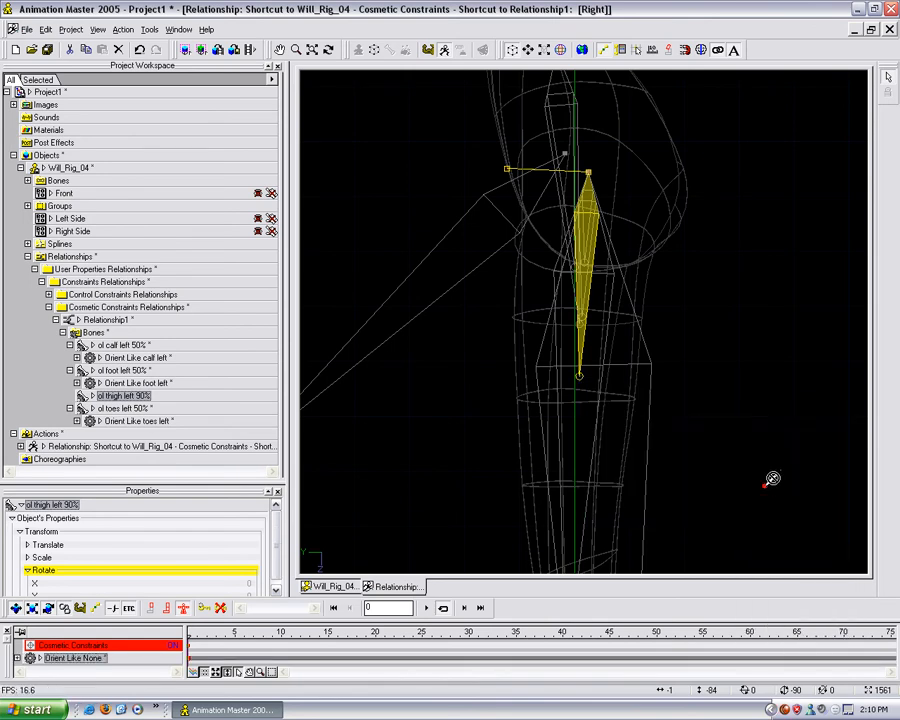
left_click(561, 270)
left_click(255, 518)
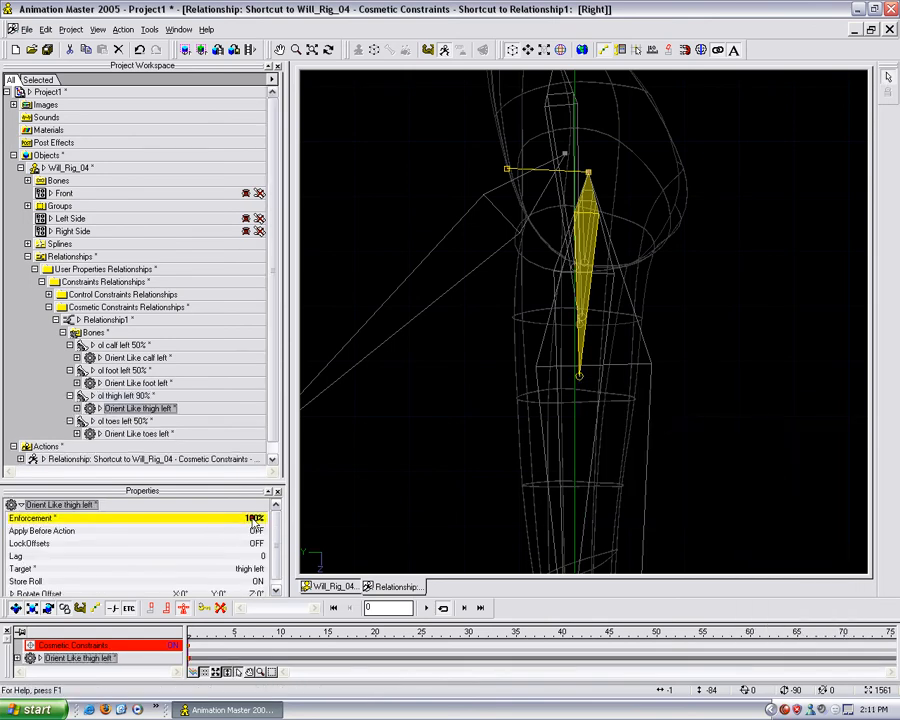
type("90")
key("Return")
left_click(615, 326)
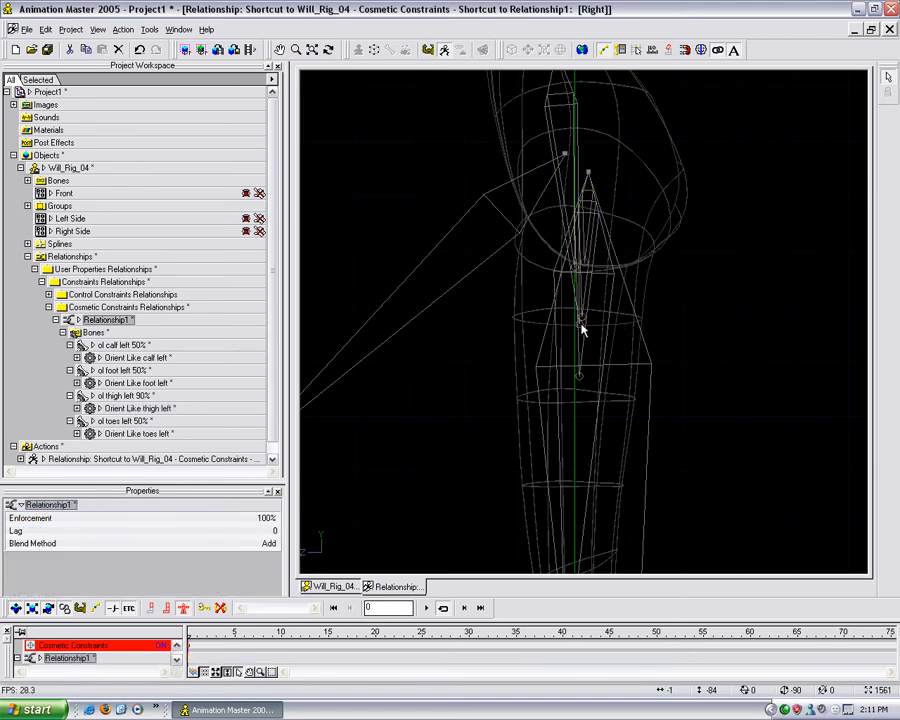
Add an Orient Like constraint targeting thigh left to the ol thigh left 45% bone, with enforcement set to 45%
left_click(584, 320)
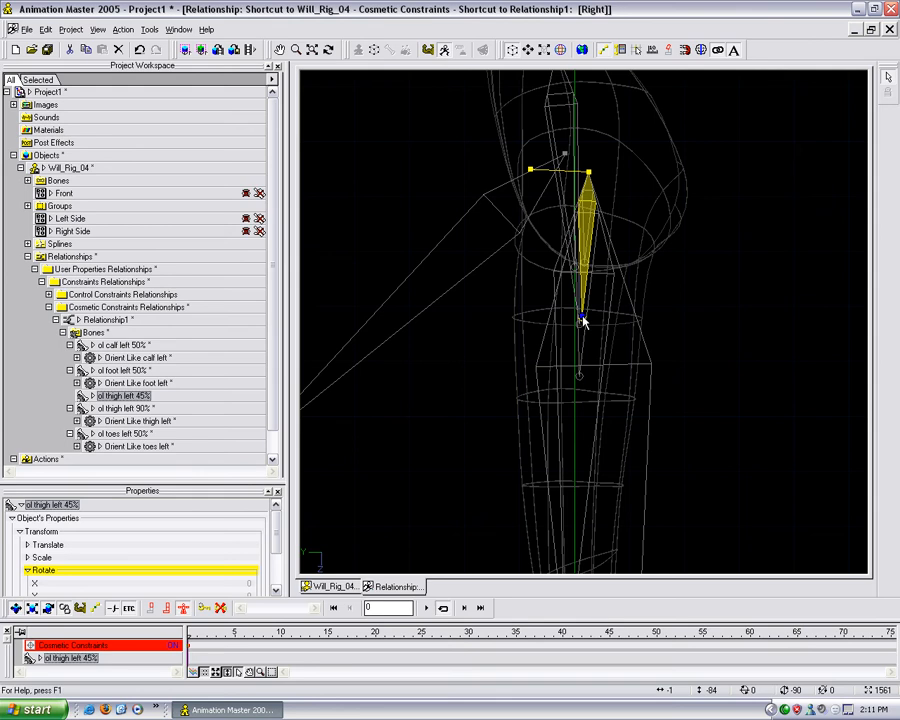
right_click(583, 319)
mouse_move(630, 379)
left_click(786, 437)
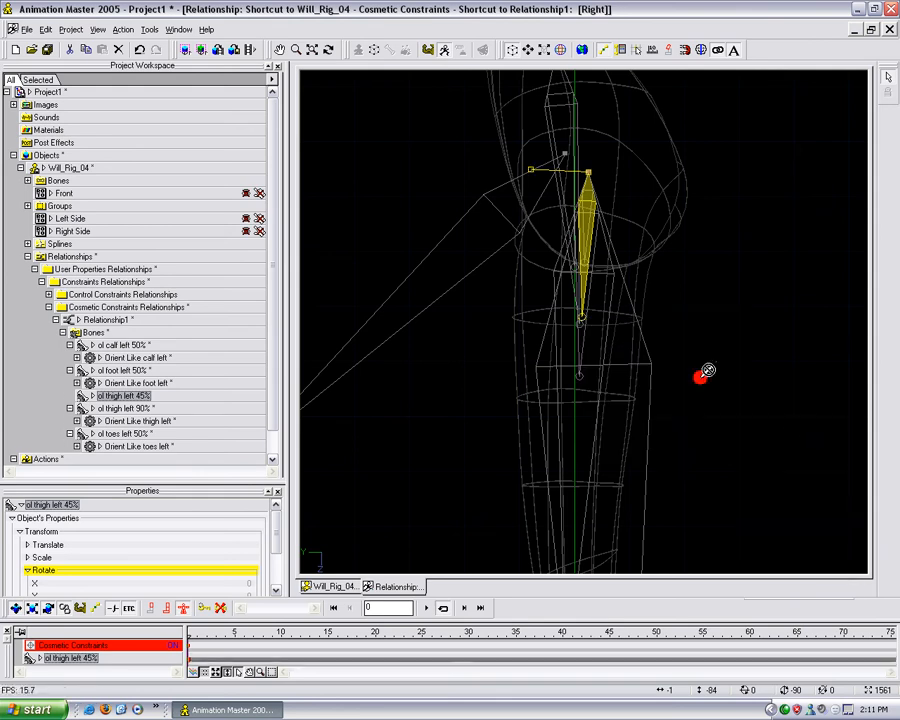
left_click(552, 278)
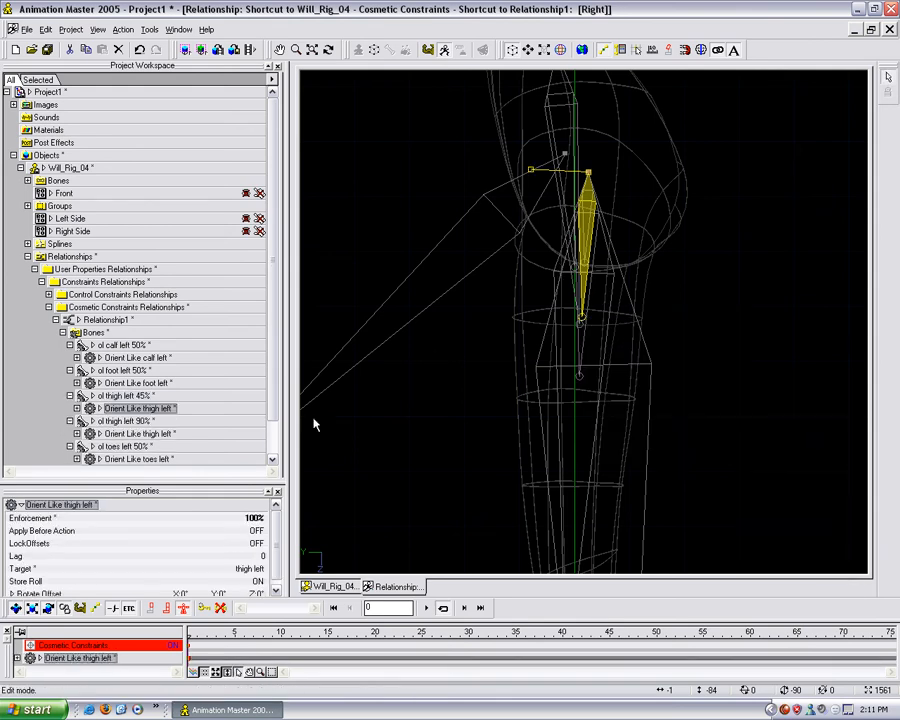
left_click(235, 518)
type("45")
key("Return")
left_click(605, 288)
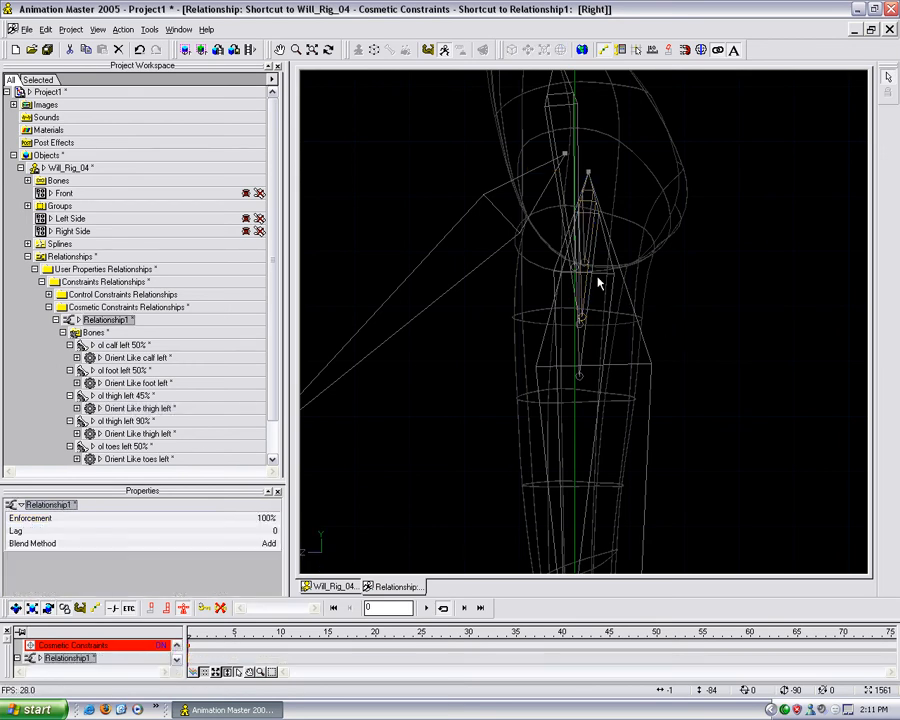
Add an Orient Like constraint targeting thigh left to the ol thigh left 10% bone, with enforcement set to 10%
left_click(586, 268)
right_click(586, 266)
mouse_move(625, 325)
left_click(781, 381)
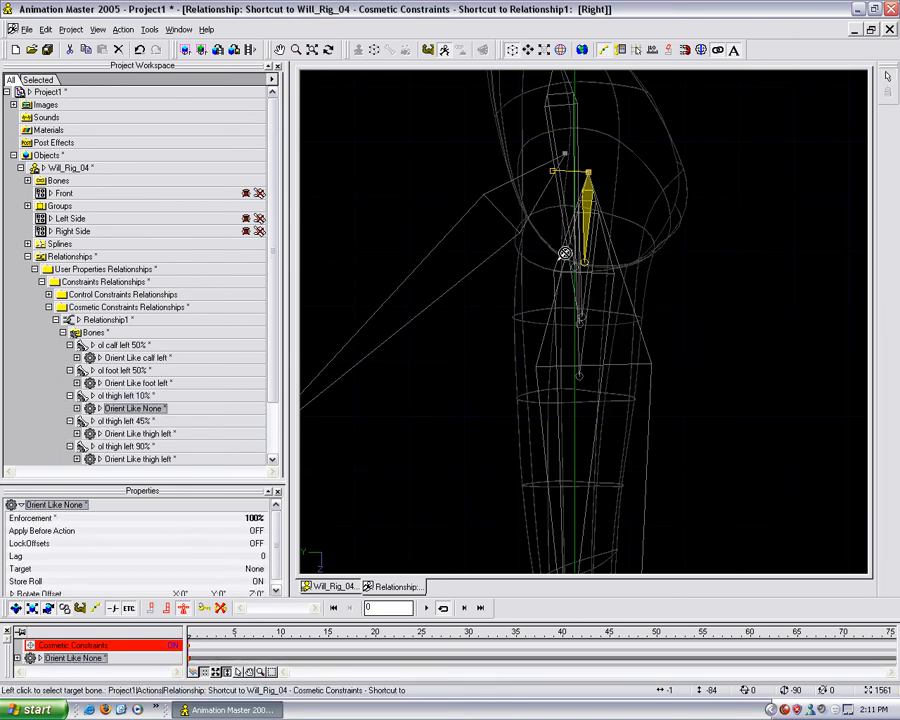
left_click(558, 268)
left_click(255, 518)
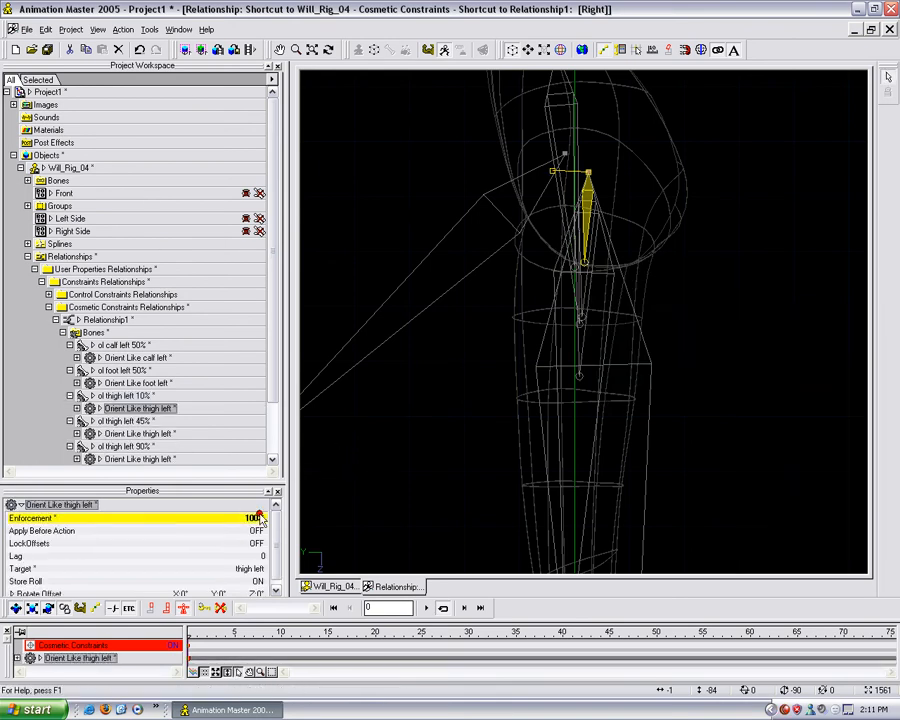
type("10")
key("Return")
left_click_drag(276, 397, 272, 446)
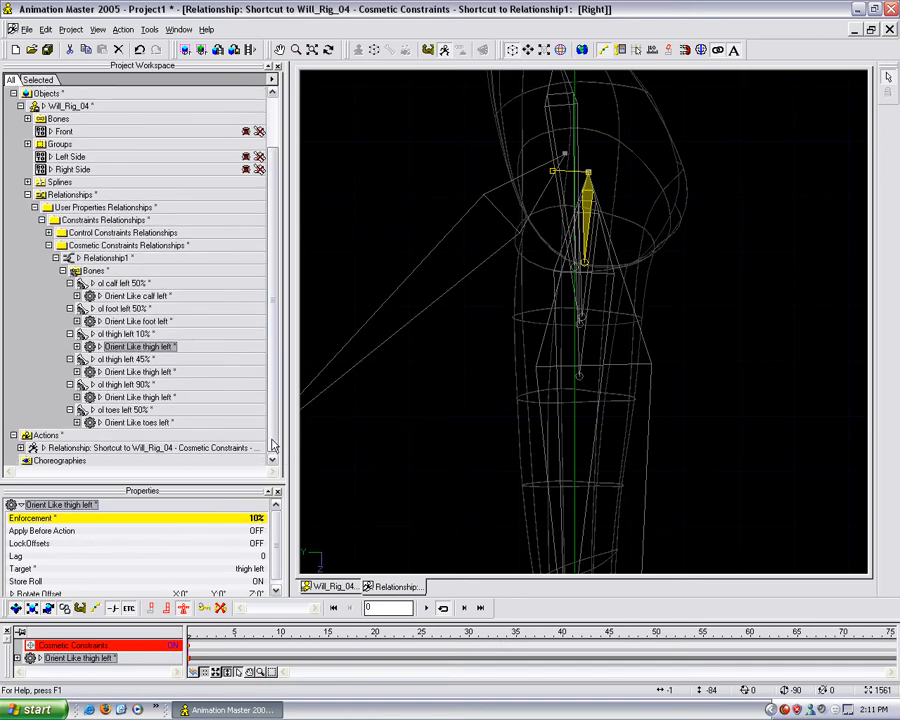
left_click(469, 360)
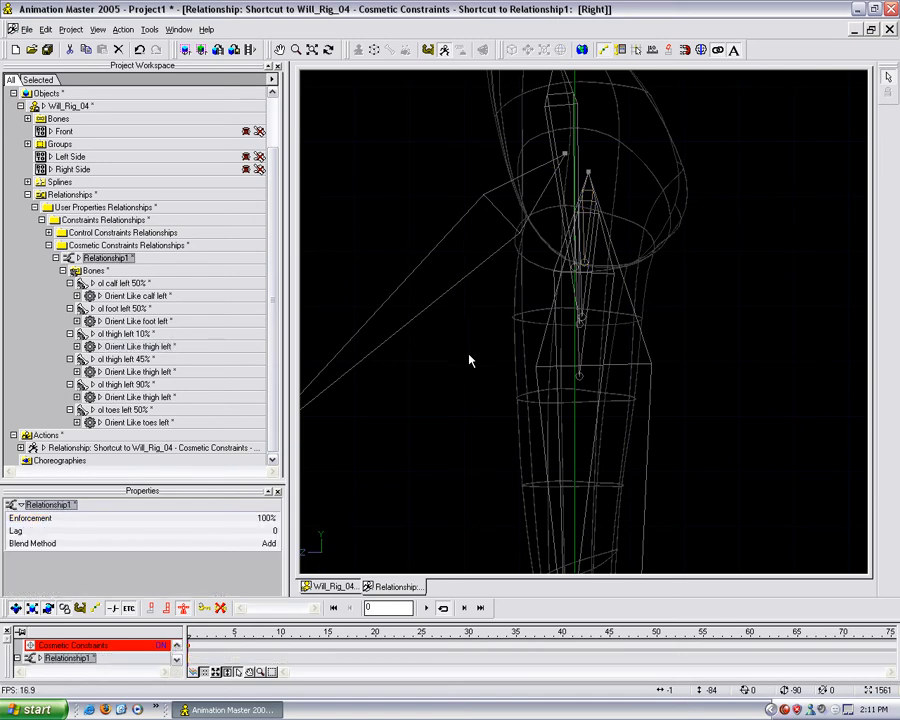
Turn off Store Roll on the Orient Like constraint of the ol thigh left 90% bone
left_click(582, 379)
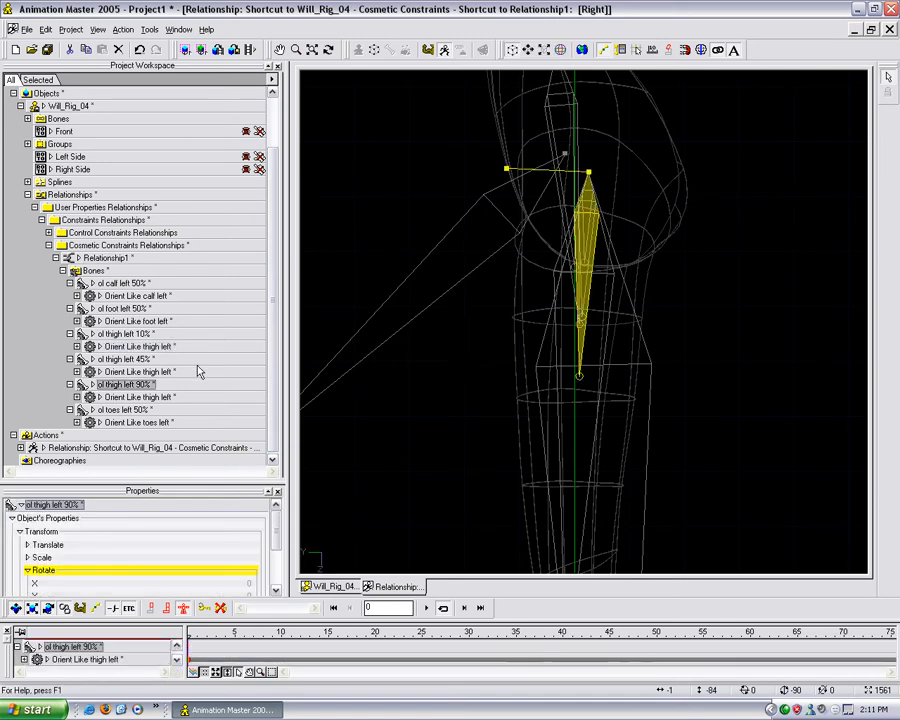
left_click(178, 397)
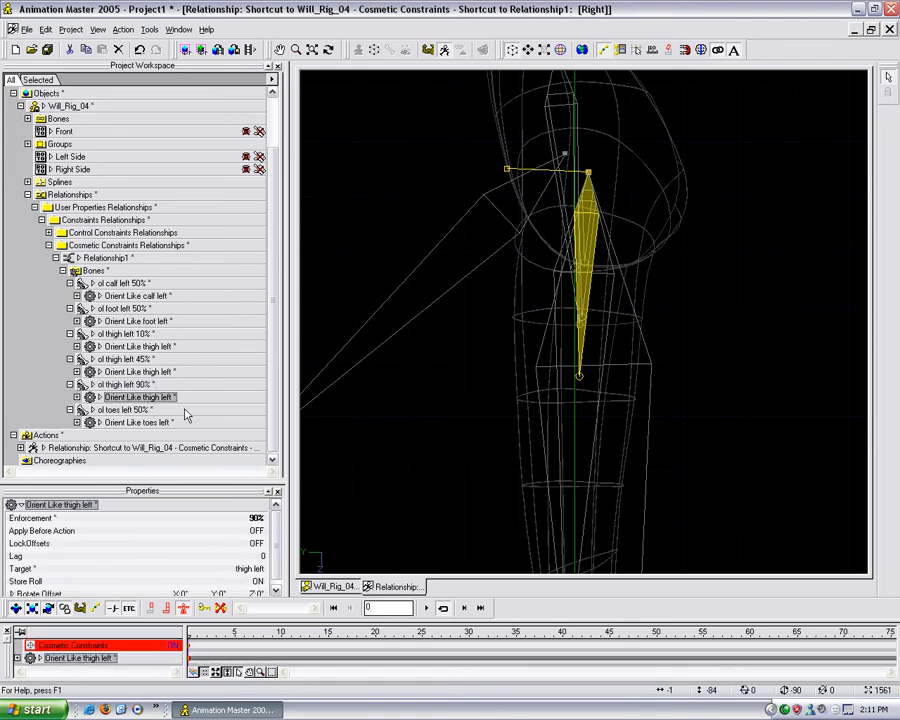
scroll(267, 565, "down", 1)
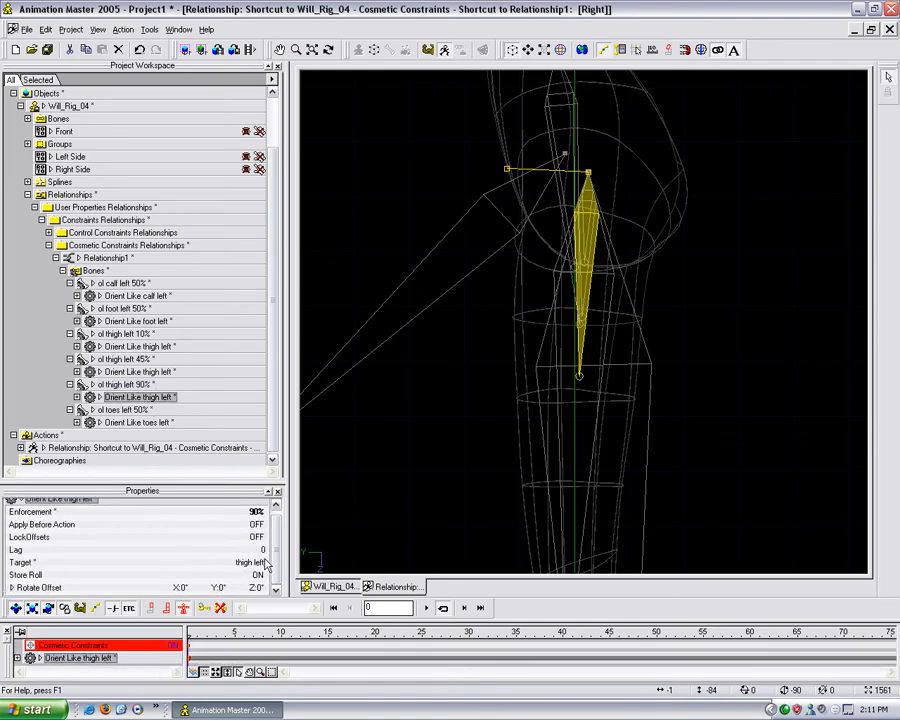
left_click(257, 576)
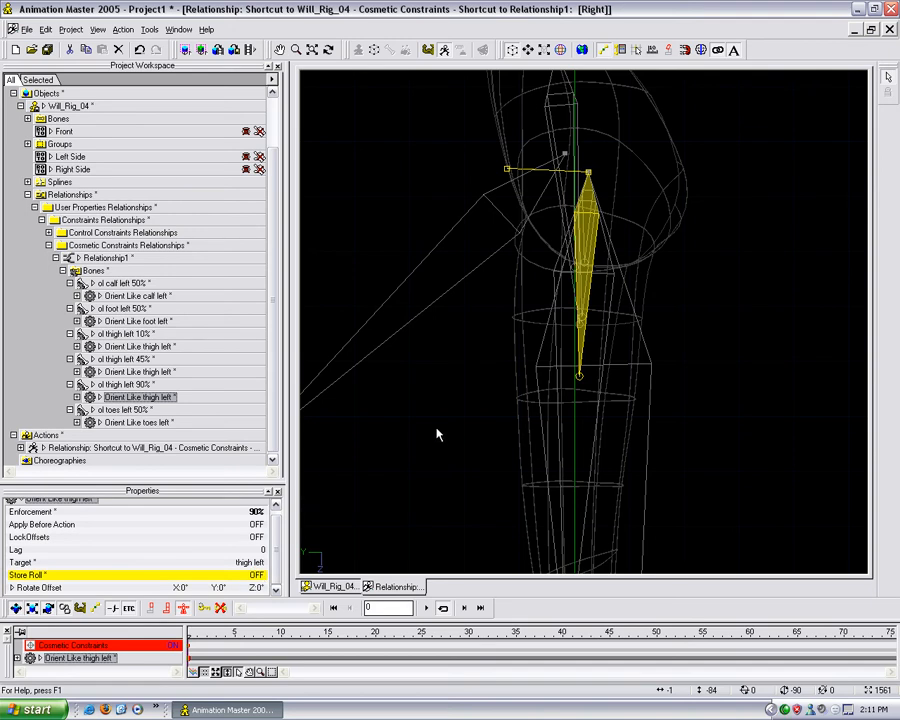
Add a Roll Like constraint targeting thigh left to the ol thigh left 90% bone, with enforcement set to 90%
left_click(580, 380)
left_click(579, 377)
right_click(579, 377)
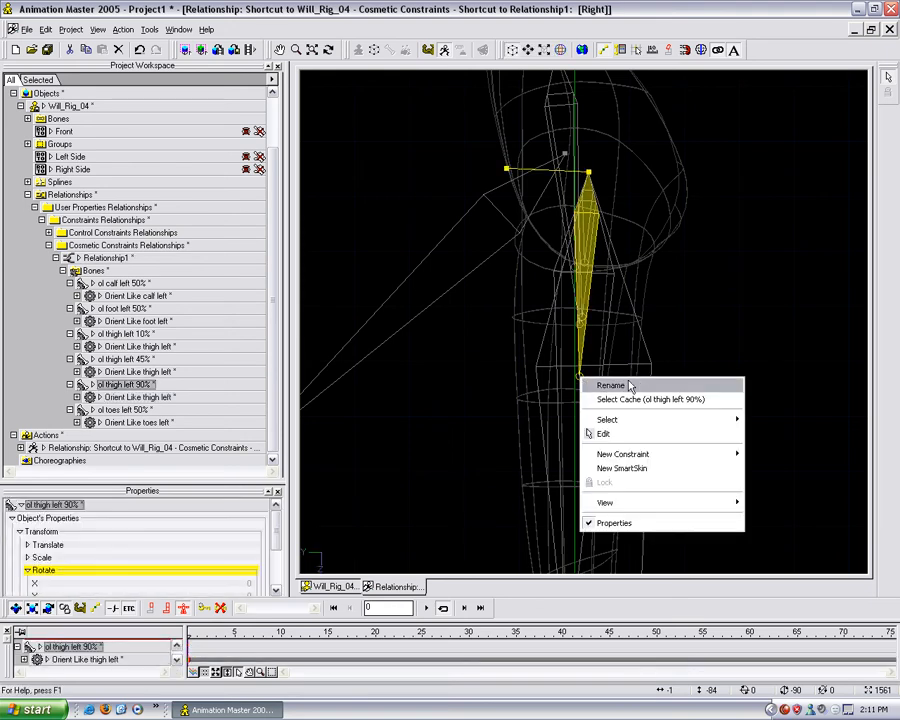
mouse_move(657, 455)
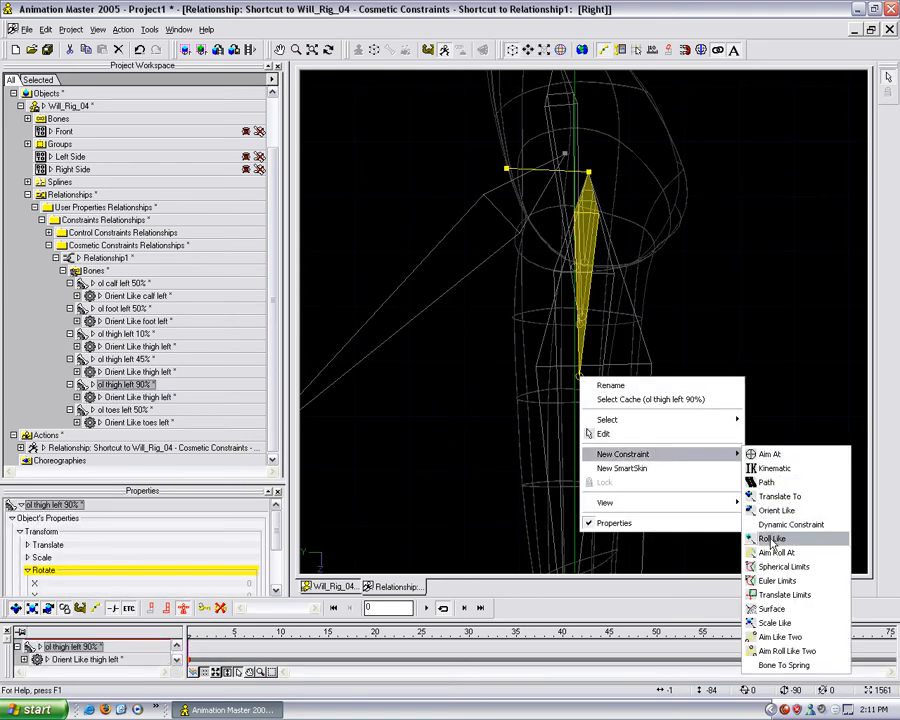
left_click(770, 538)
left_click(560, 262)
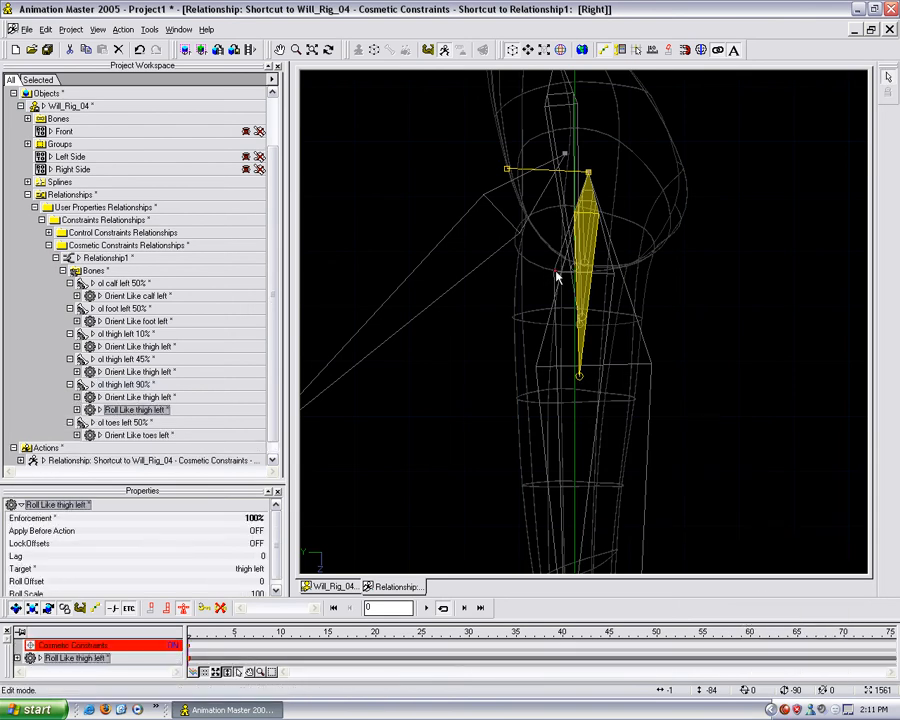
left_click(255, 518)
type("90")
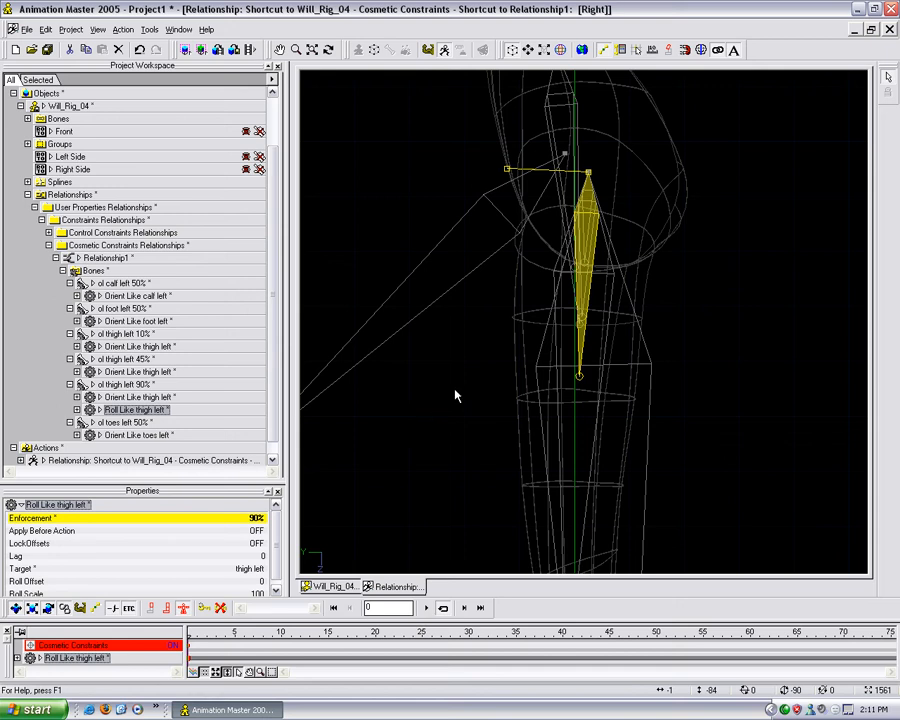
left_click(643, 353)
Add a Roll Like constraint targeting thigh left to the ol thigh left 45% bone, with enforcement set to 45%
left_click(584, 321)
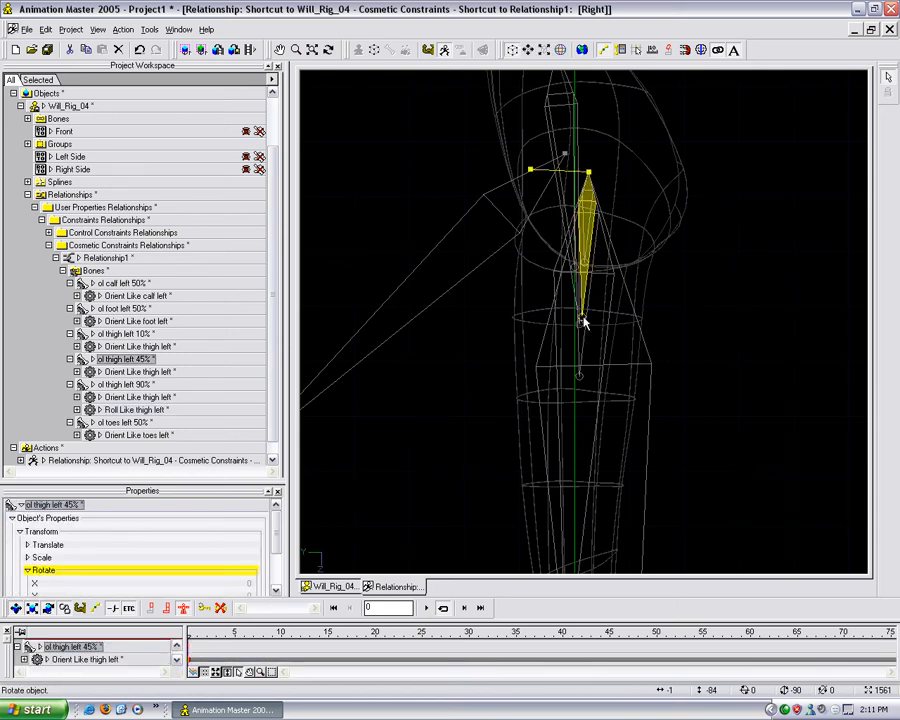
right_click(584, 321)
mouse_move(700, 395)
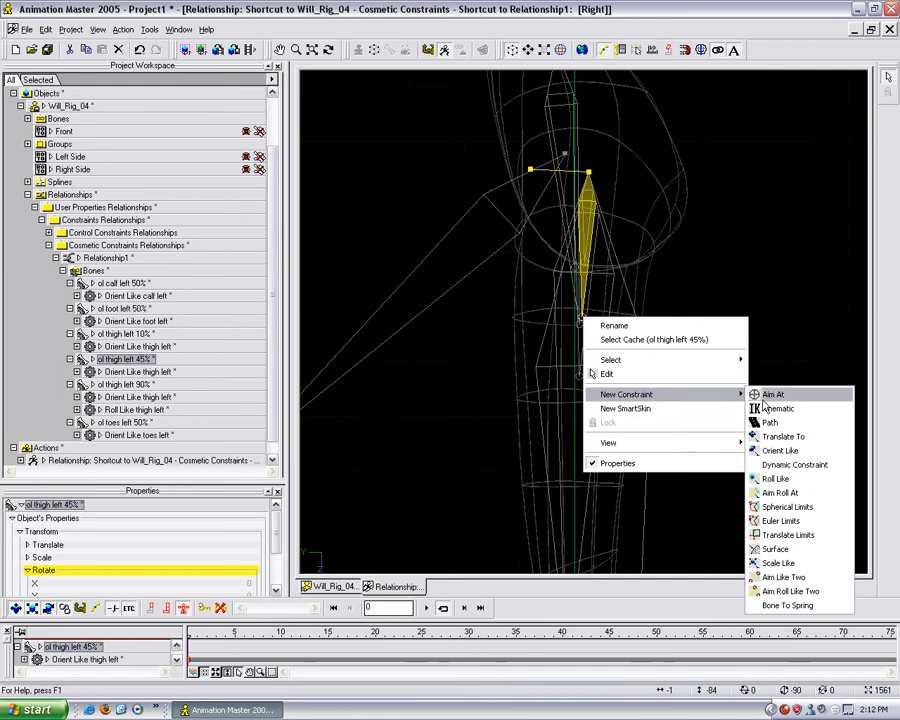
left_click(776, 478)
left_click(583, 262)
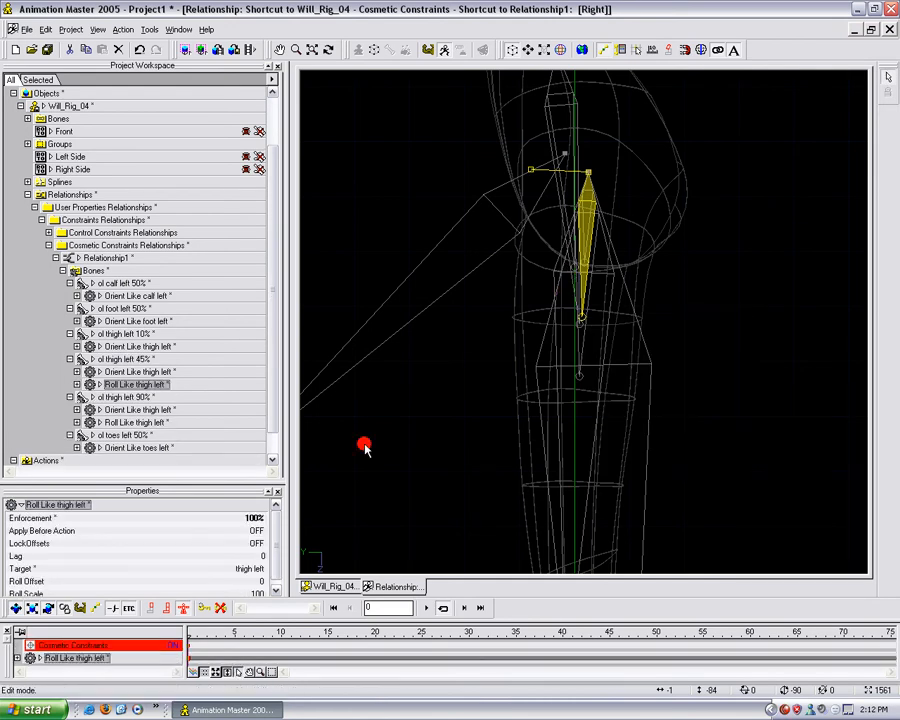
left_click(240, 518)
type("345")
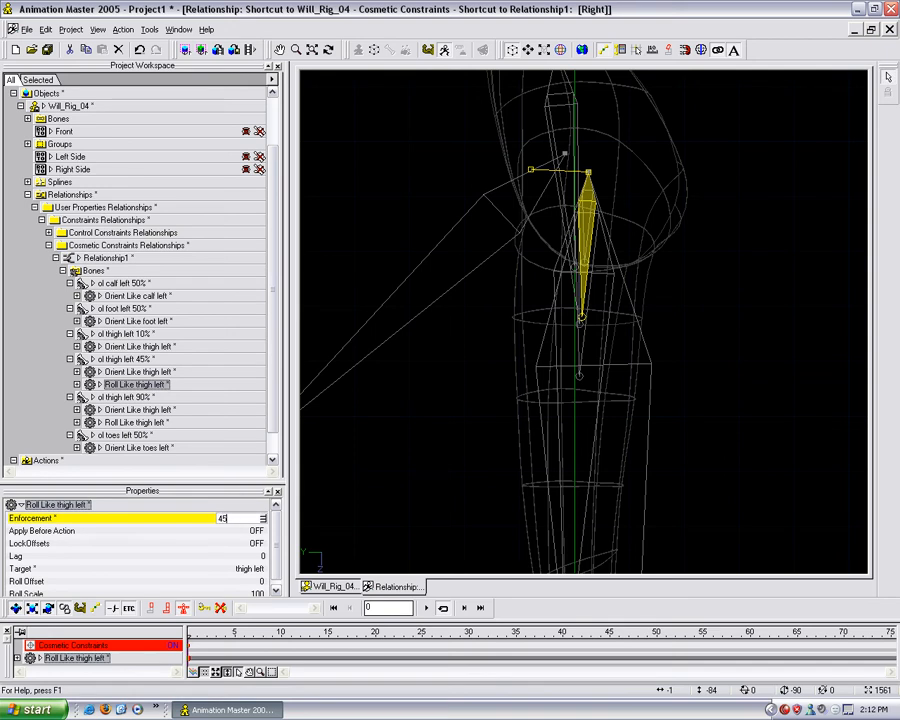
left_click(645, 288)
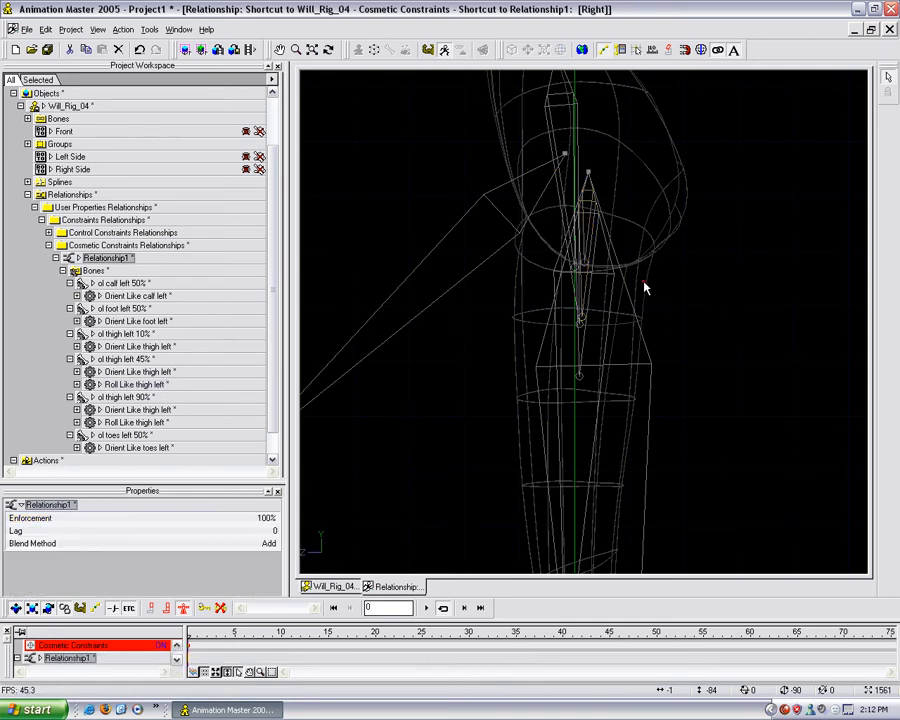
Add a Roll Like constraint targeting thigh left to the ol thigh left 10% bone, with enforcement set to 10%
left_click(587, 266)
right_click(587, 266)
mouse_move(640, 341)
left_click(777, 424)
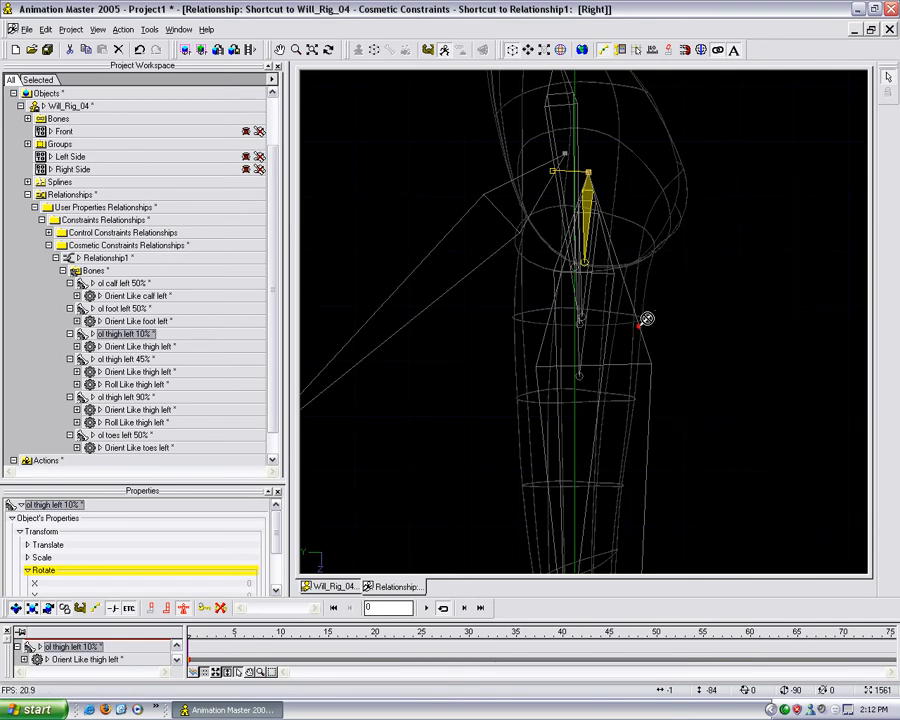
left_click(558, 274)
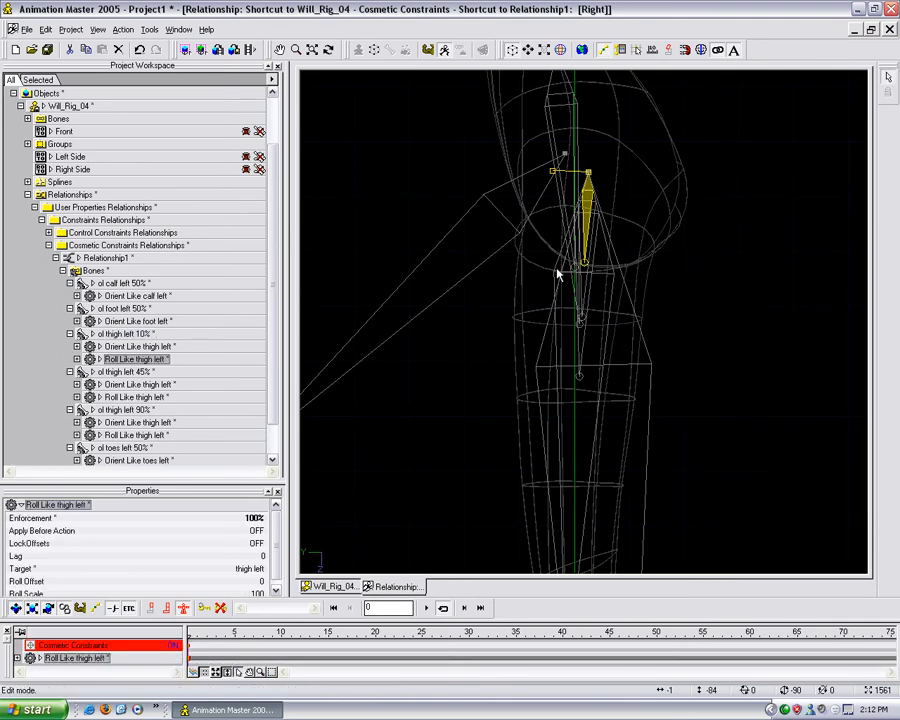
left_click(250, 518)
type("10")
key("Return")
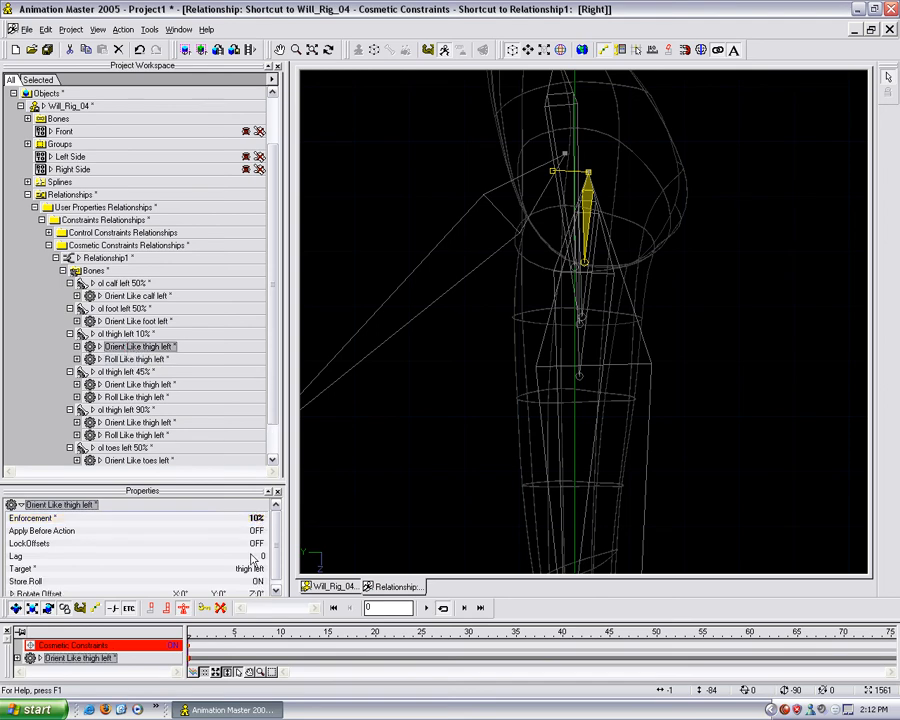
Turn off Store Roll on the Orient Like constraints of the ol thigh left 10% and ol thigh left 45% bones
left_click(256, 581)
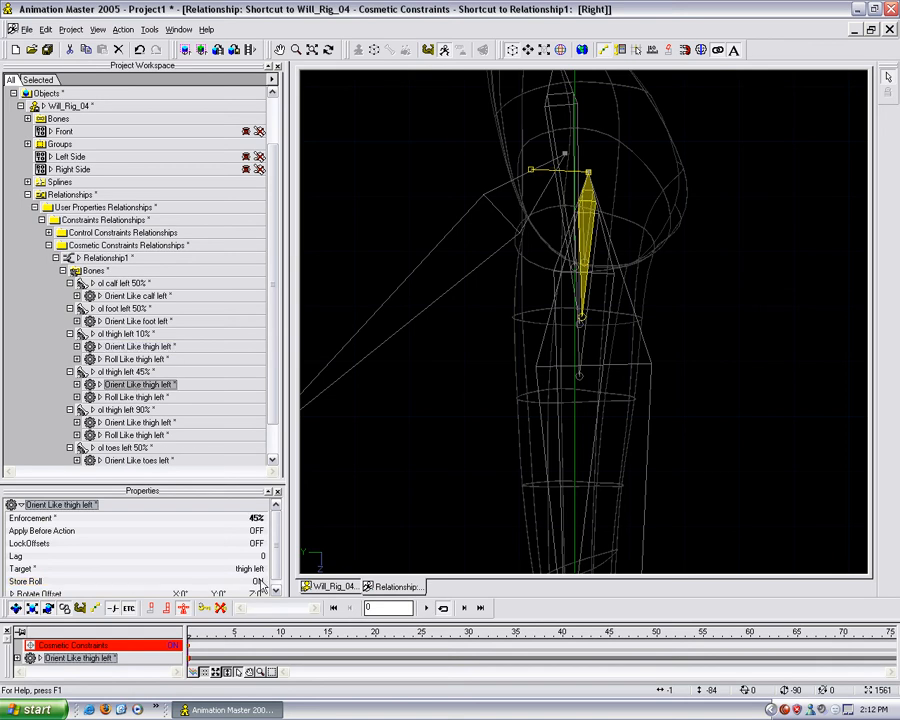
left_click(378, 502)
Close the Cosmetic Constraints relationship window and create a new action for Will_Rig_04, shown from the right side
scroll(388, 490, "down", 6)
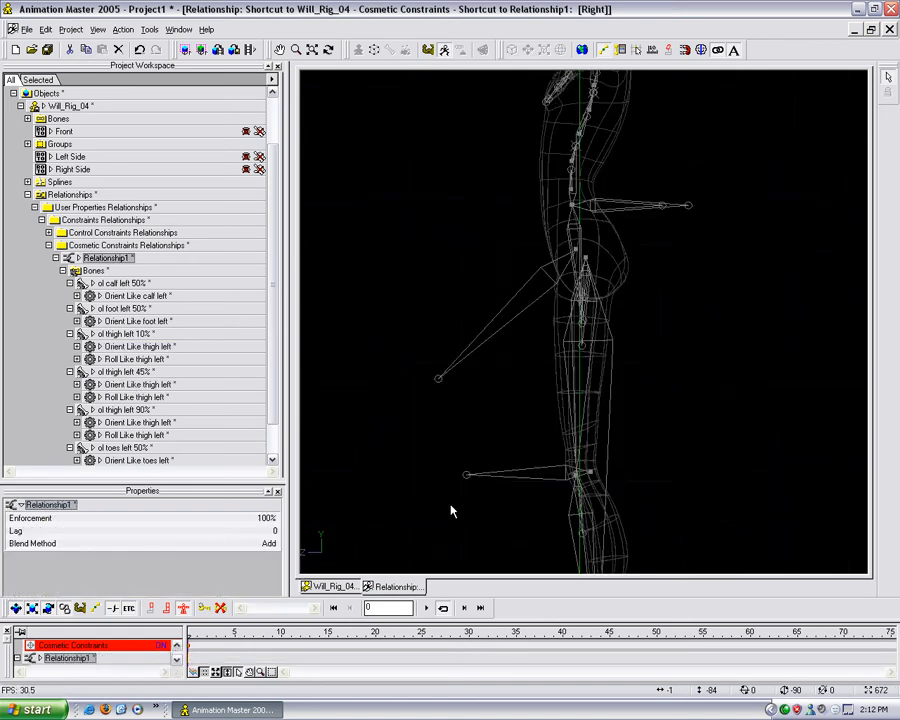
middle_click_drag(450, 417, 451, 409)
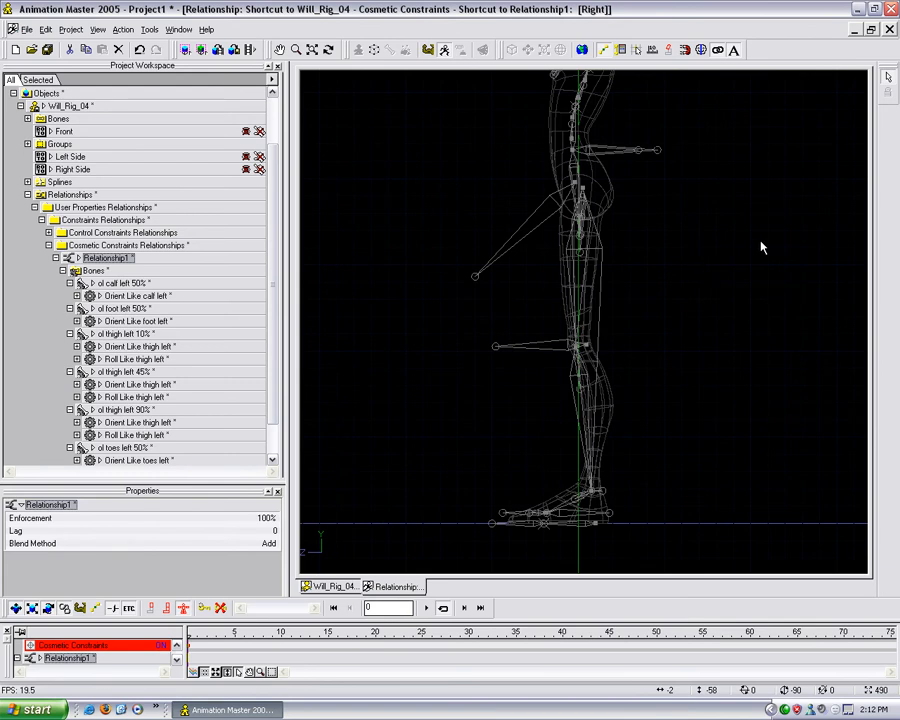
left_click(889, 30)
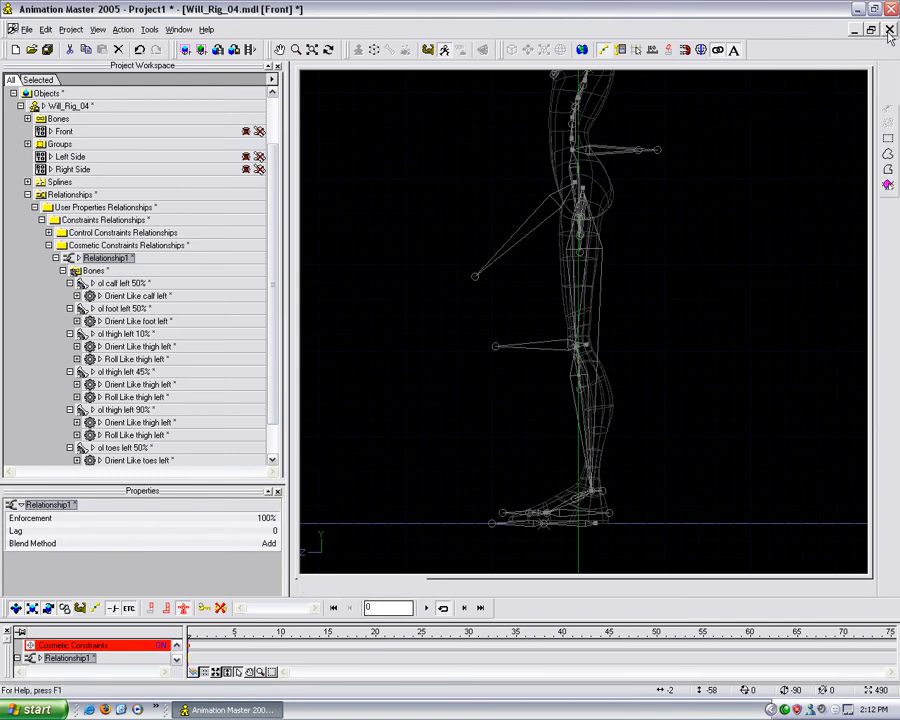
scroll(195, 225, "down", 1)
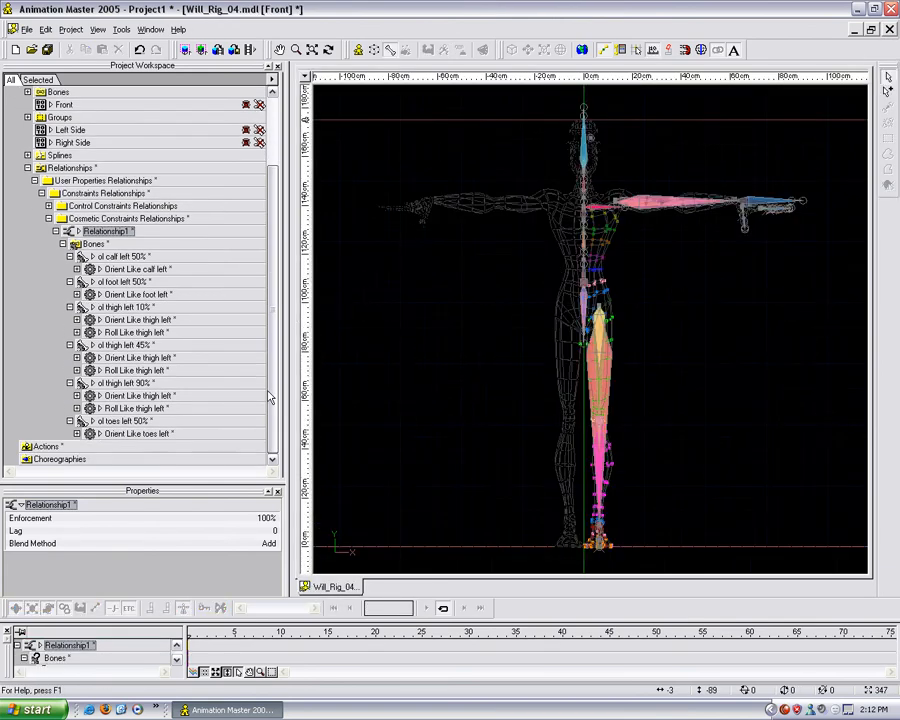
left_click(46, 447)
right_click(49, 449)
left_click(76, 449)
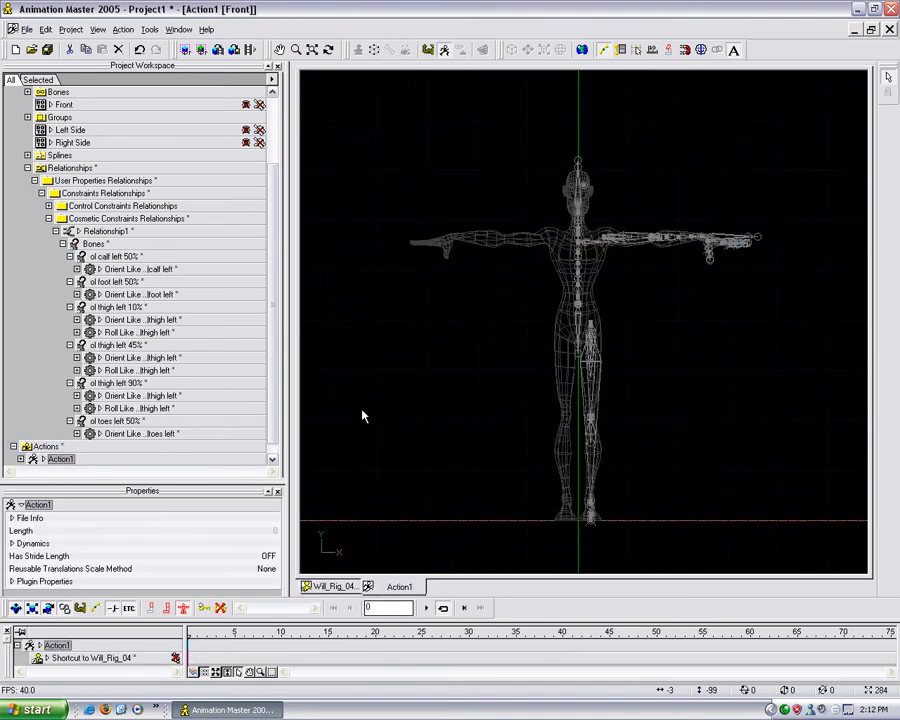
key("6")
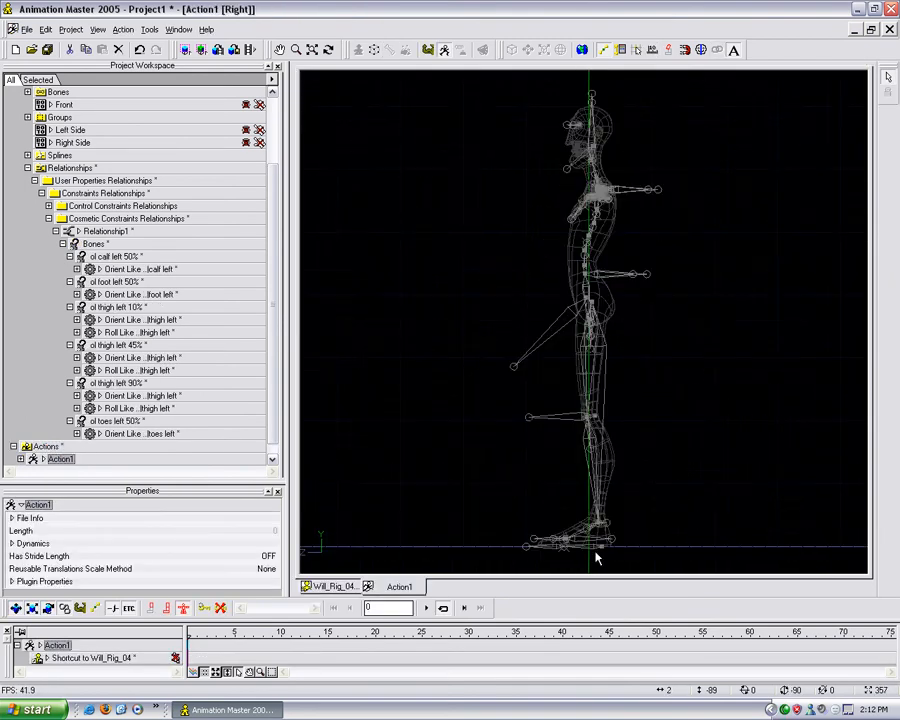
Set Will_Rig_04's Cosmetic Constraints user property to ON and select the control foot left bone in the action
left_click(590, 548)
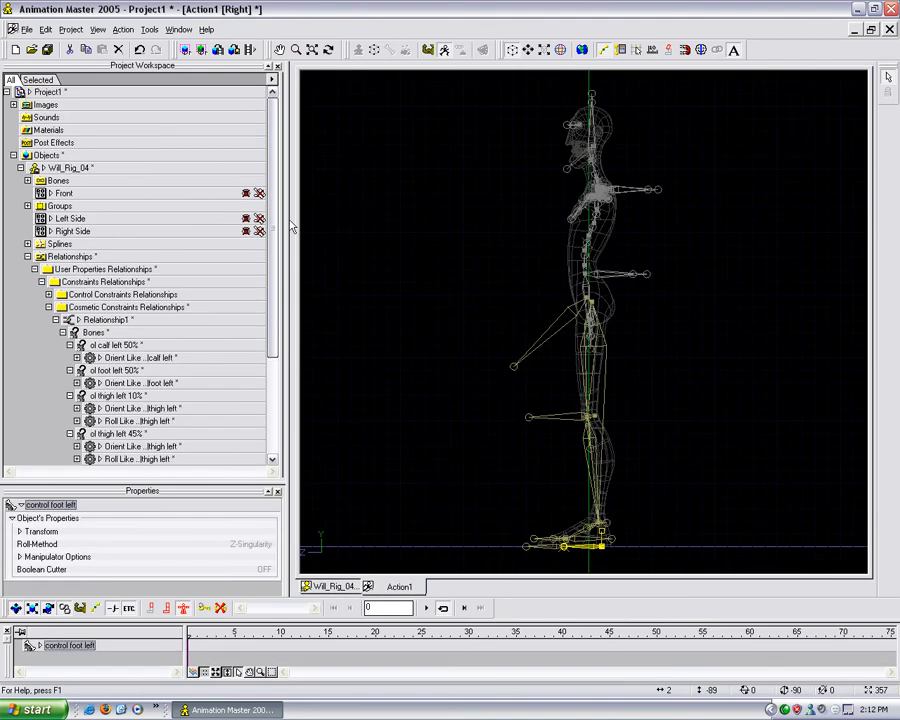
left_click(45, 168)
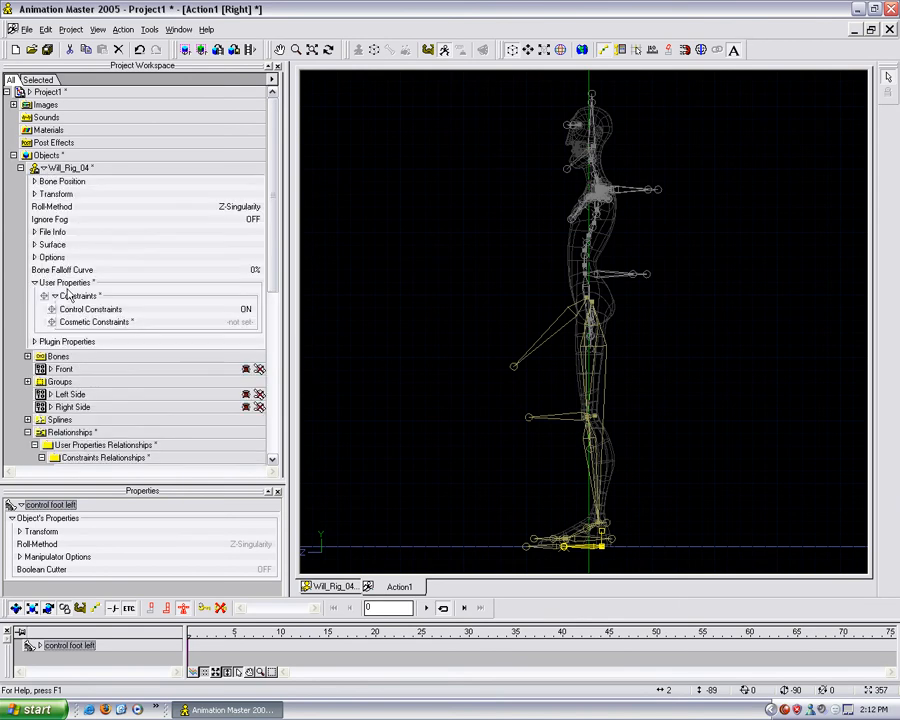
left_click(240, 323)
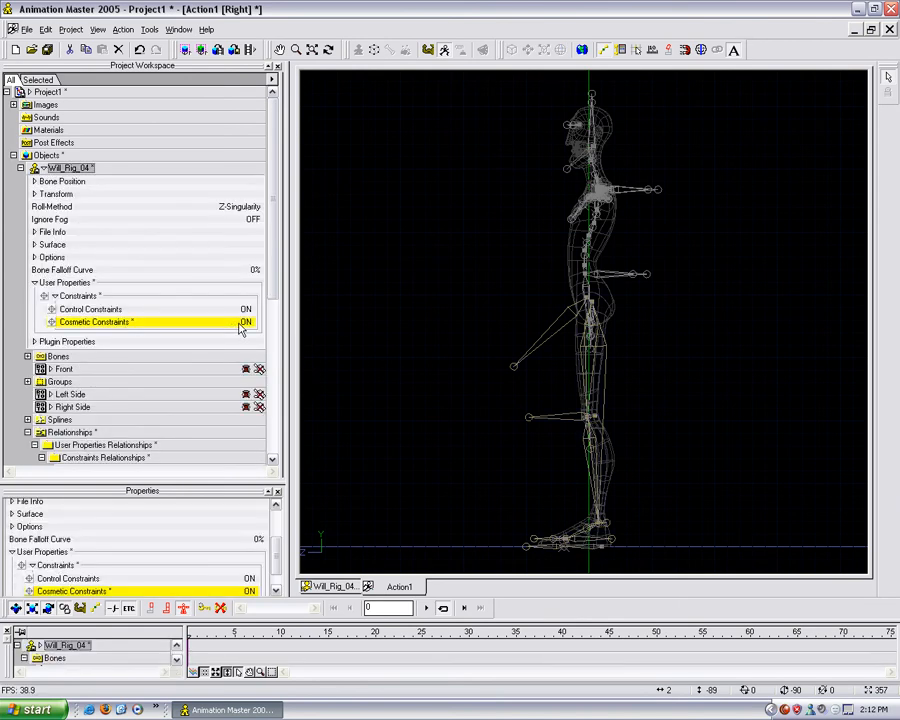
left_click_drag(269, 297, 268, 458)
left_click(604, 532)
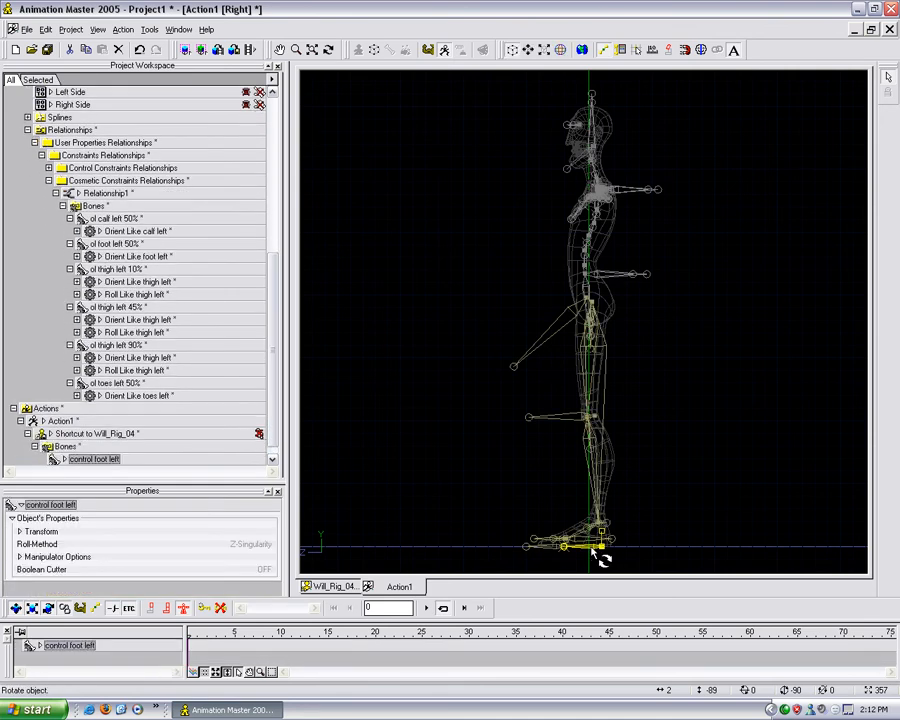
Raise the control foot left bone to about Y 51.84 cm and Z 56.17 cm, displaying the figure in shaded wireframe
left_click_drag(612, 556, 498, 478)
key("0")
scroll(511, 415, "up", 8)
middle_click_drag(422, 411, 574, 378)
scroll(565, 384, "down", 3)
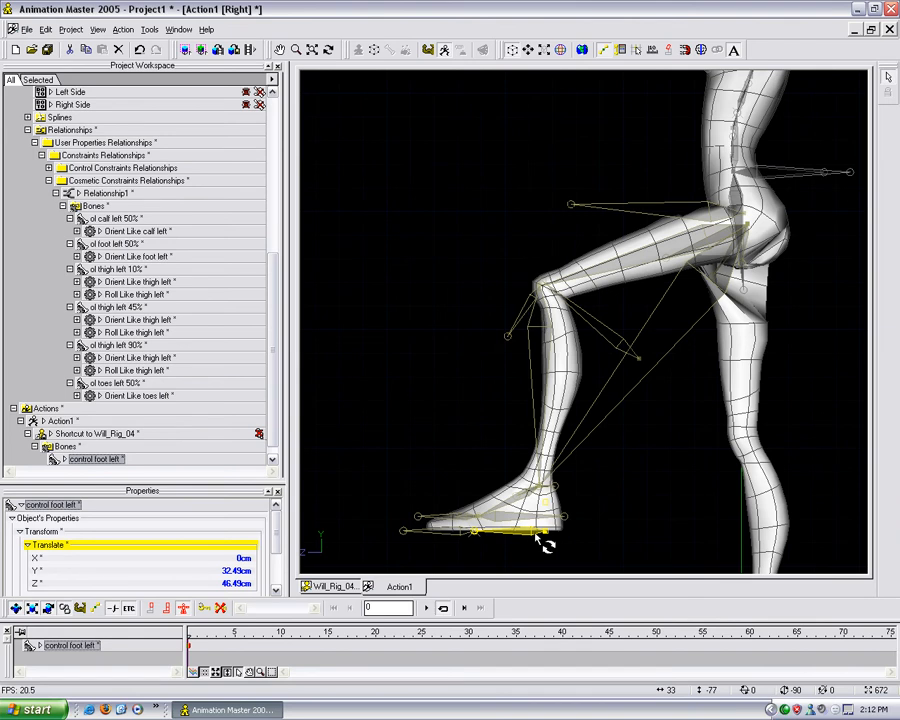
left_click_drag(546, 534, 513, 453)
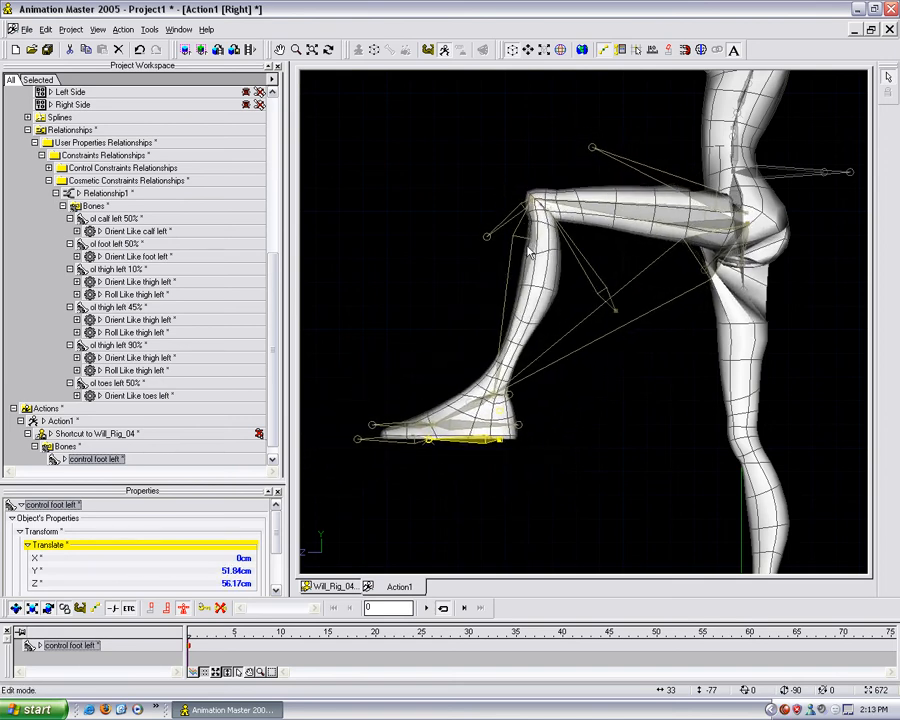
Rotate the control heel left bone to about -30.5° on X so the heel lifts off the foot control
left_click_drag(520, 432, 507, 400)
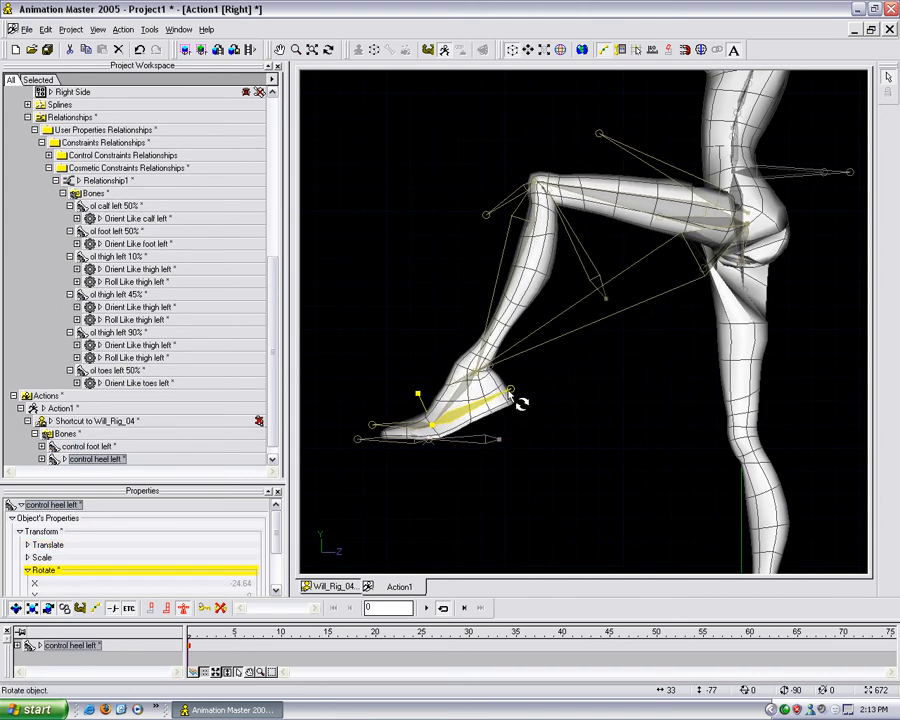
mouse_move(514, 394)
left_mouse_down()
mouse_move(520, 398)
mouse_move(507, 390)
left_mouse_up()
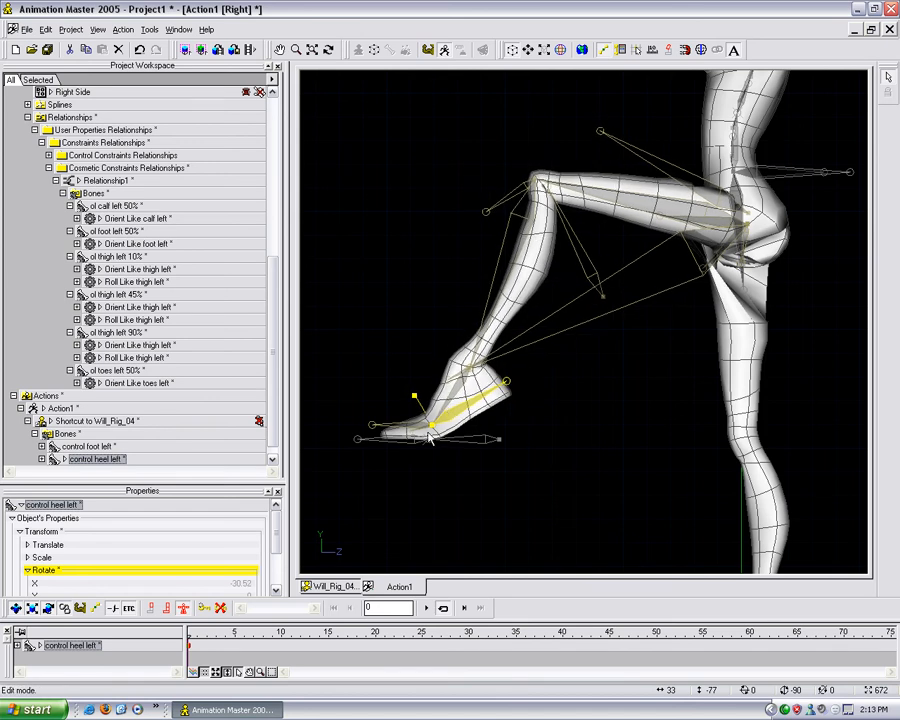
left_click_drag(510, 434, 524, 408)
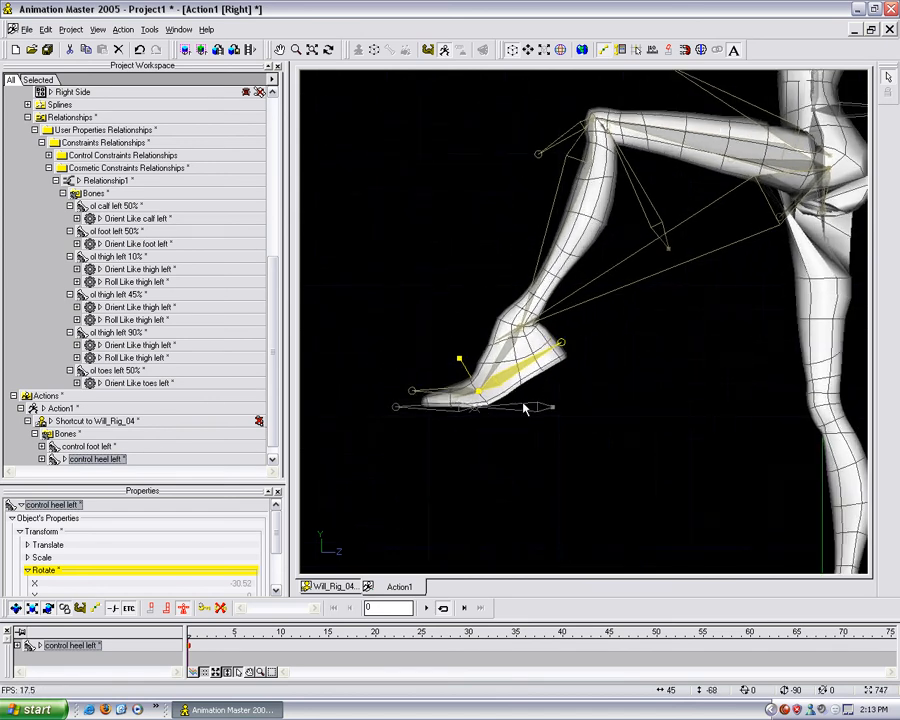
Test the toe bend by rotating the control toes left bone to about 60° and back to about -9° on X
left_click(397, 410)
left_click_drag(401, 413, 446, 482)
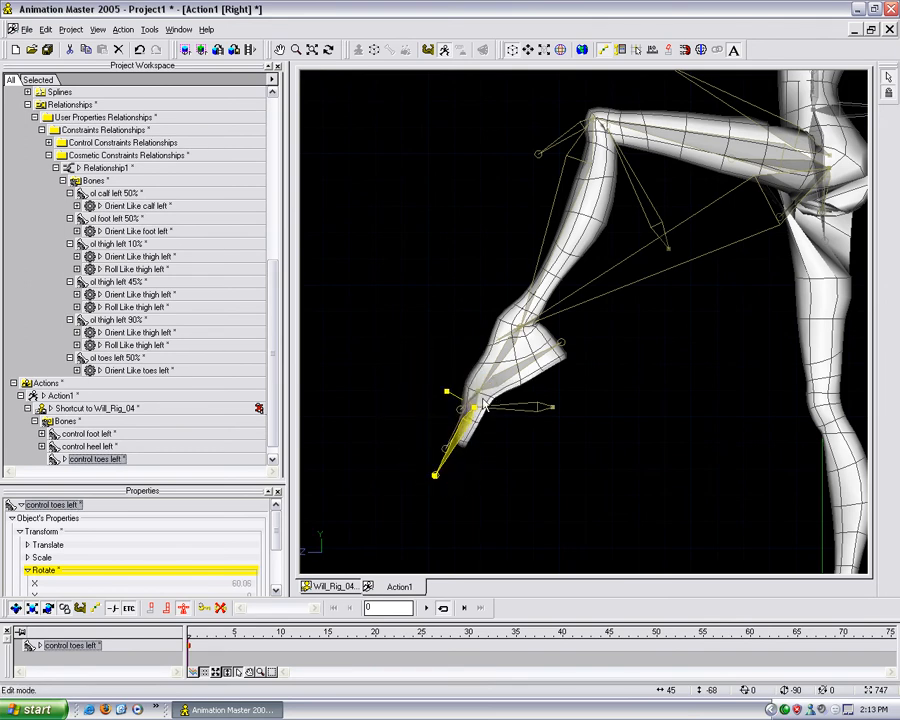
left_click_drag(437, 483, 396, 395)
scroll(530, 362, "down", 3)
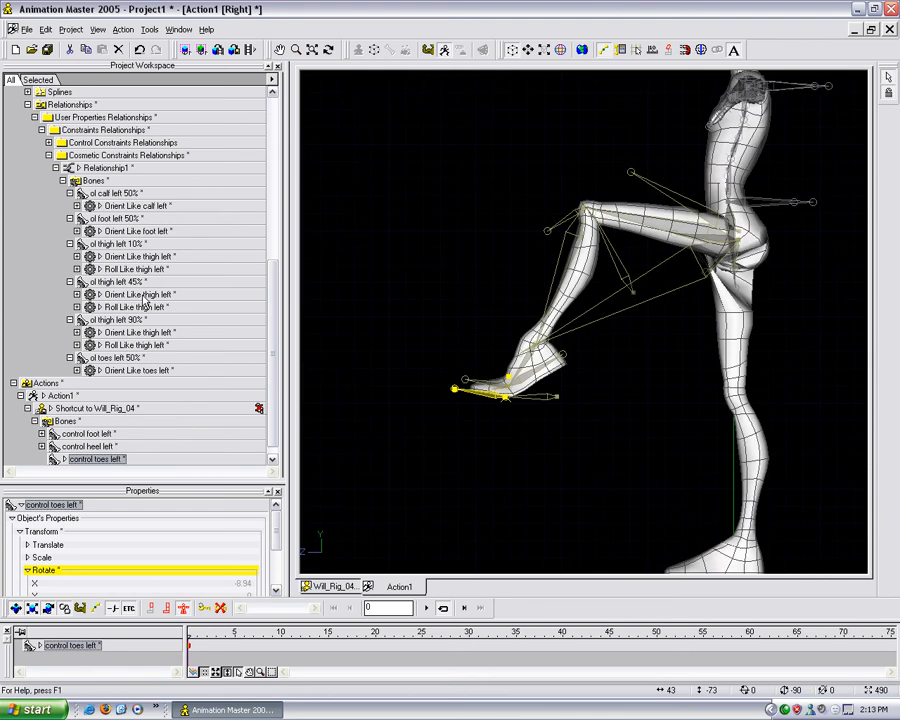
Rotate control toes left to about 53° on X and lower the Orient Like toes left constraint's enforcement to 18.5%
left_click(135, 371)
mouse_move(258, 528)
left_mouse_down()
mouse_move(272, 526)
mouse_move(249, 521)
mouse_move(258, 524)
left_mouse_up()
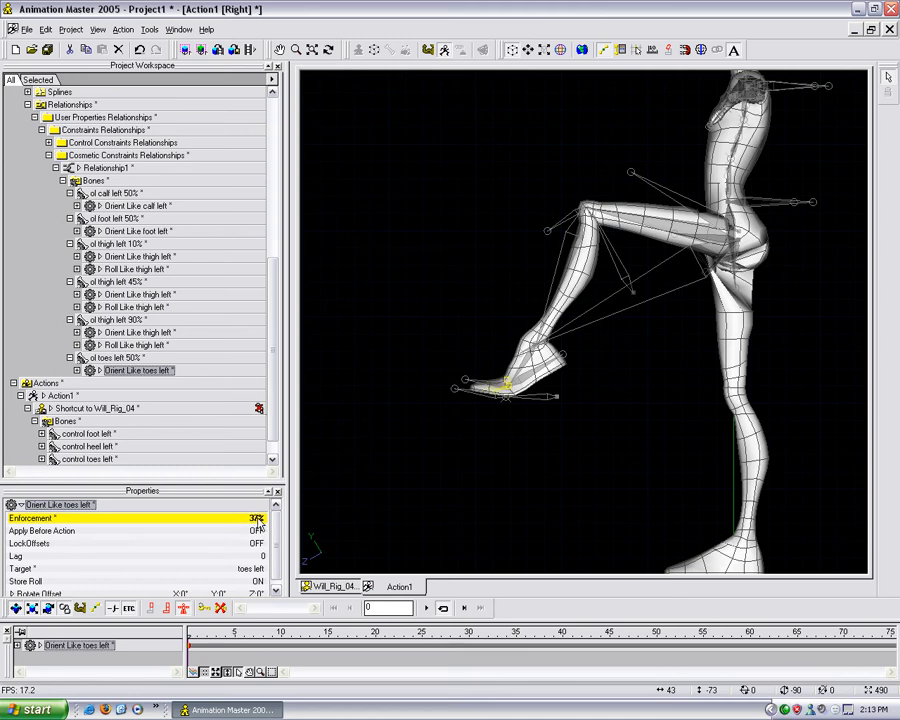
left_click_drag(456, 389, 450, 477)
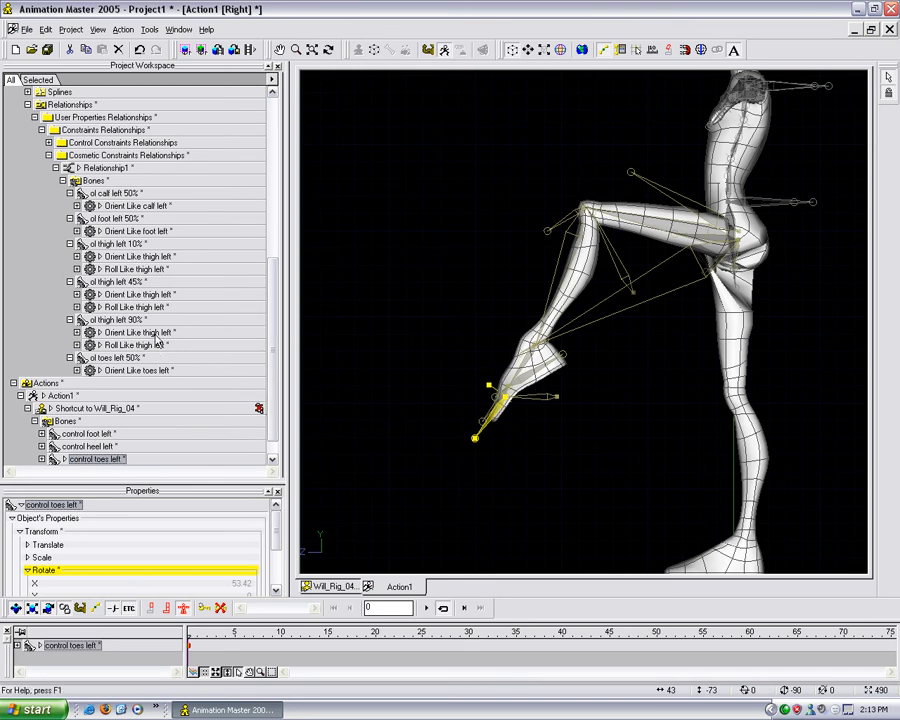
left_click(138, 371)
mouse_move(258, 522)
left_mouse_down()
mouse_move(233, 521)
mouse_move(275, 513)
mouse_move(259, 522)
left_mouse_up()
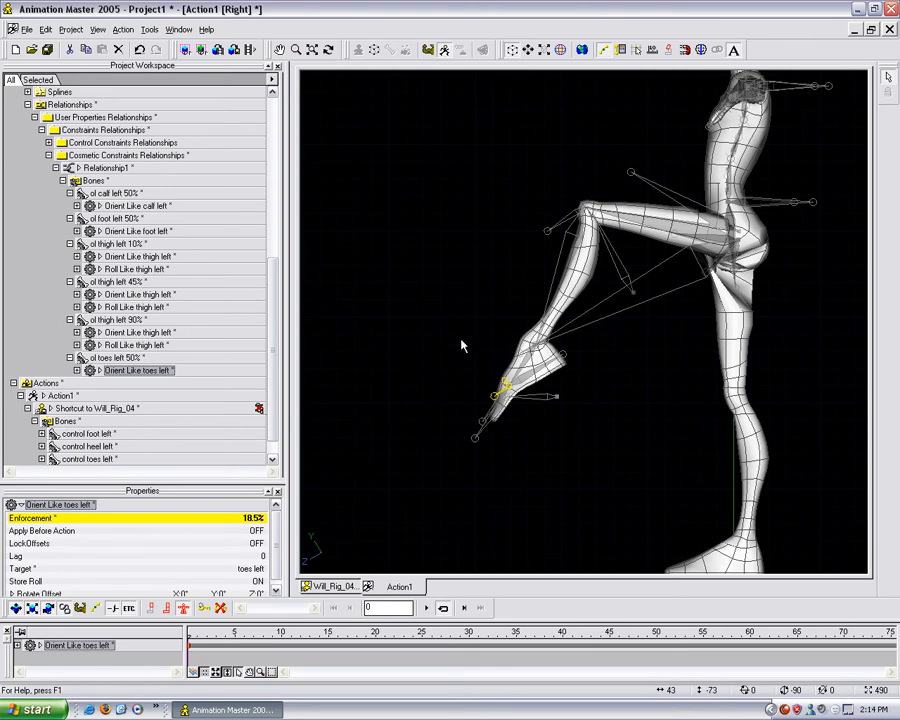
middle_click_drag(460, 338, 430, 388)
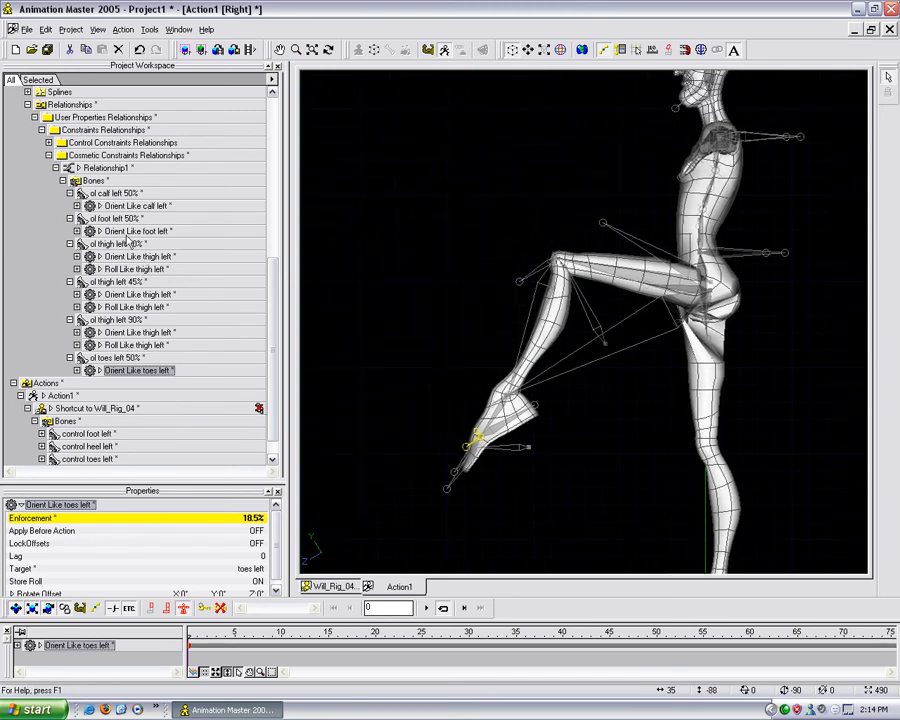
Try an enforcement of 47.05% on the Orient Like calf left constraint and check the knee's deformation up close
left_click(126, 206)
left_click_drag(256, 522, 430, 368)
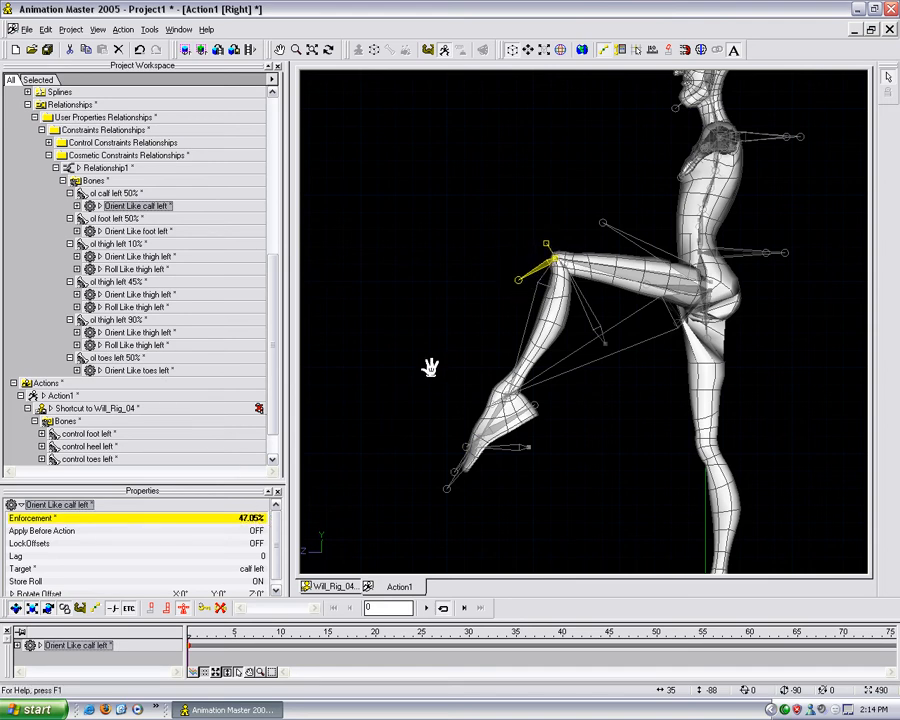
scroll(434, 371, "up", 10)
middle_click_drag(436, 360, 490, 515)
scroll(476, 478, "up", 7)
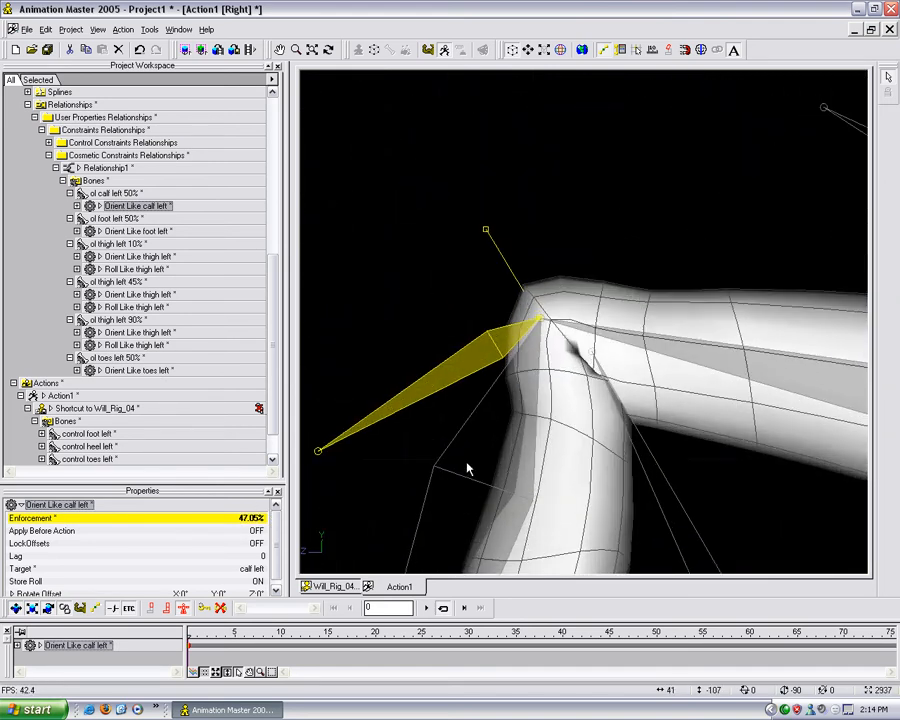
Set the Orient Like calf left constraint's enforcement to 50%
mouse_move(255, 517)
left_mouse_down()
mouse_move(281, 519)
mouse_move(256, 528)
mouse_move(255, 518)
left_mouse_up()
type("50")
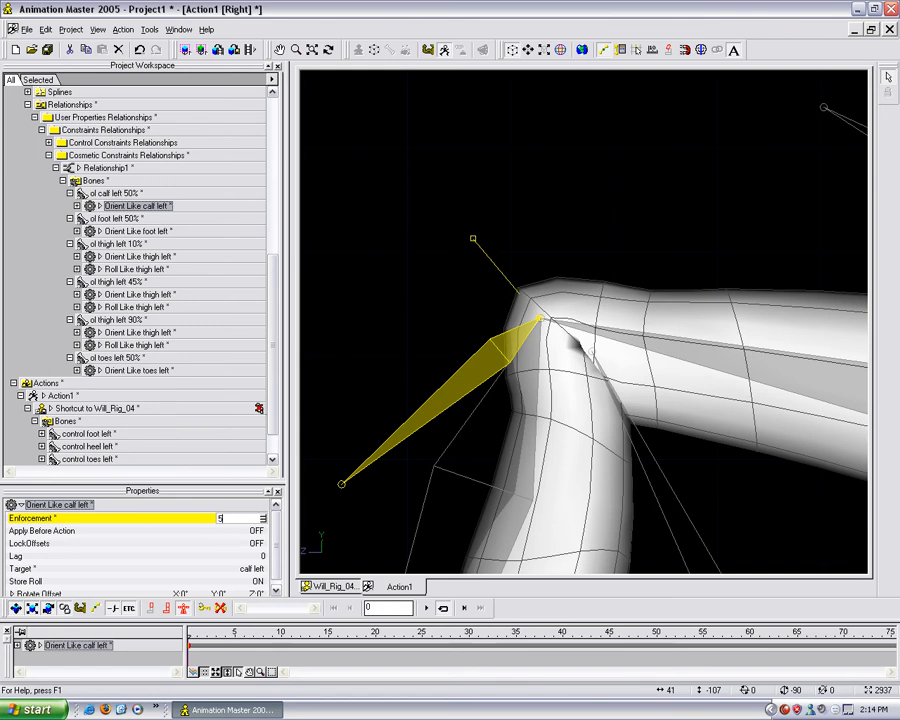
key("Return")
scroll(531, 372, "down", 10)
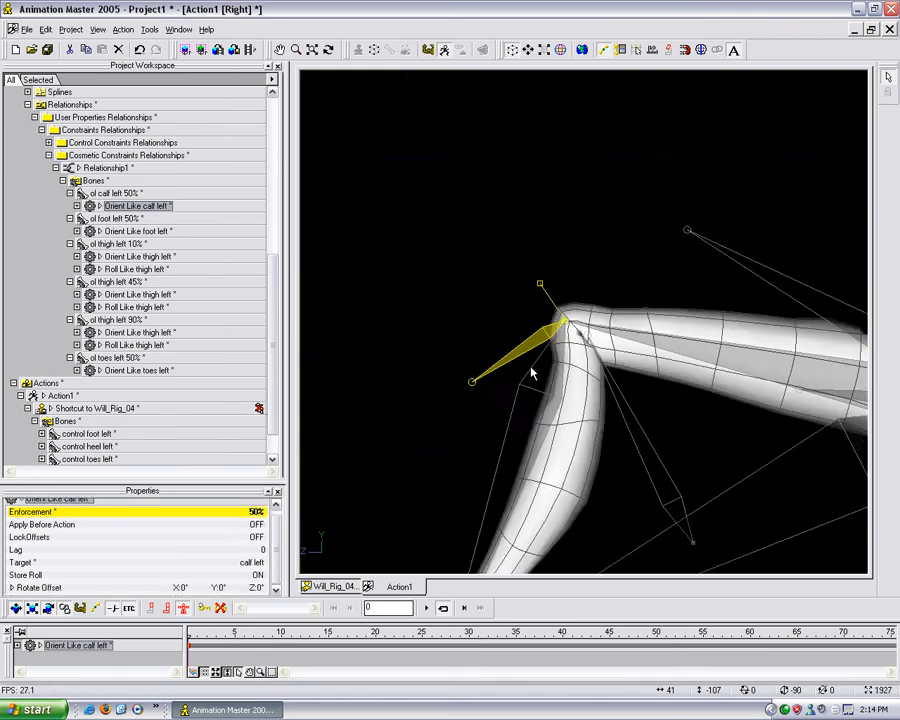
middle_click_drag(531, 394, 537, 356)
scroll(522, 376, "up", 1)
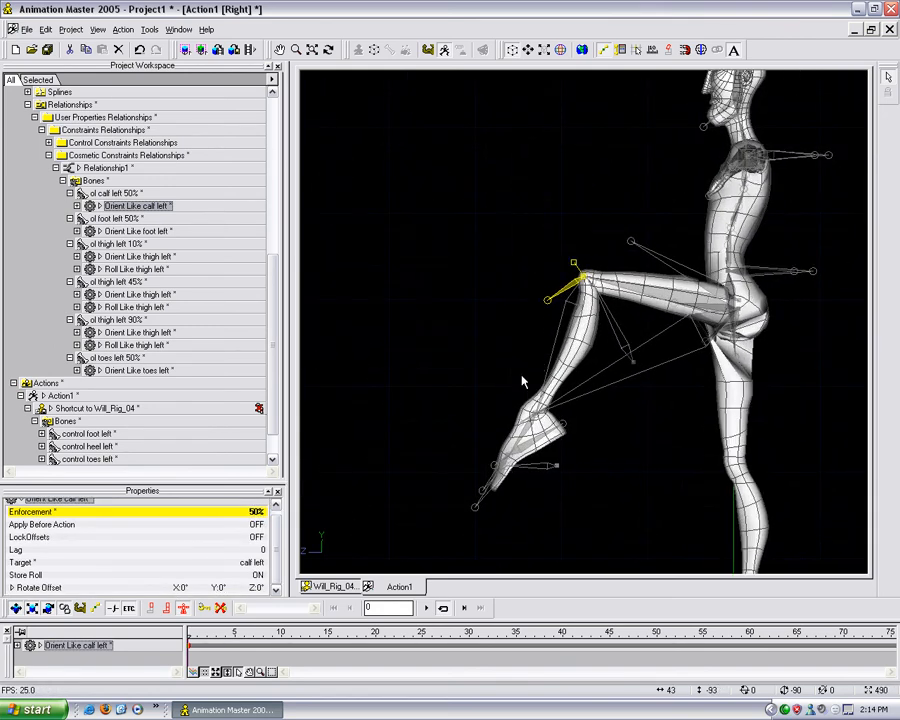
Re-enter the enforcement of the Orient Like toes left constraint and deselect it
left_click(140, 370)
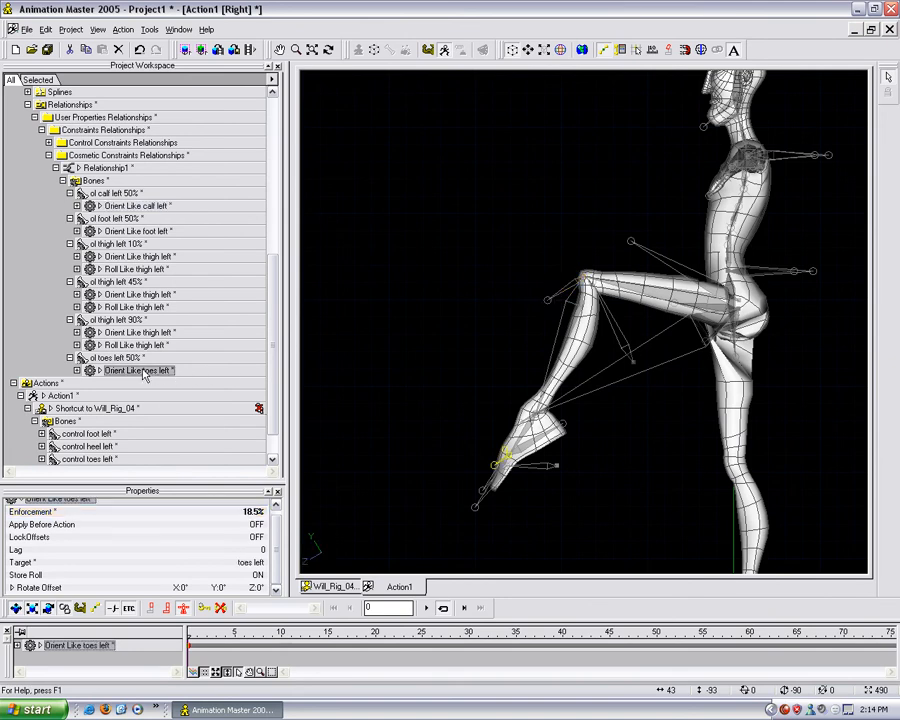
key("Return")
left_click(447, 307)
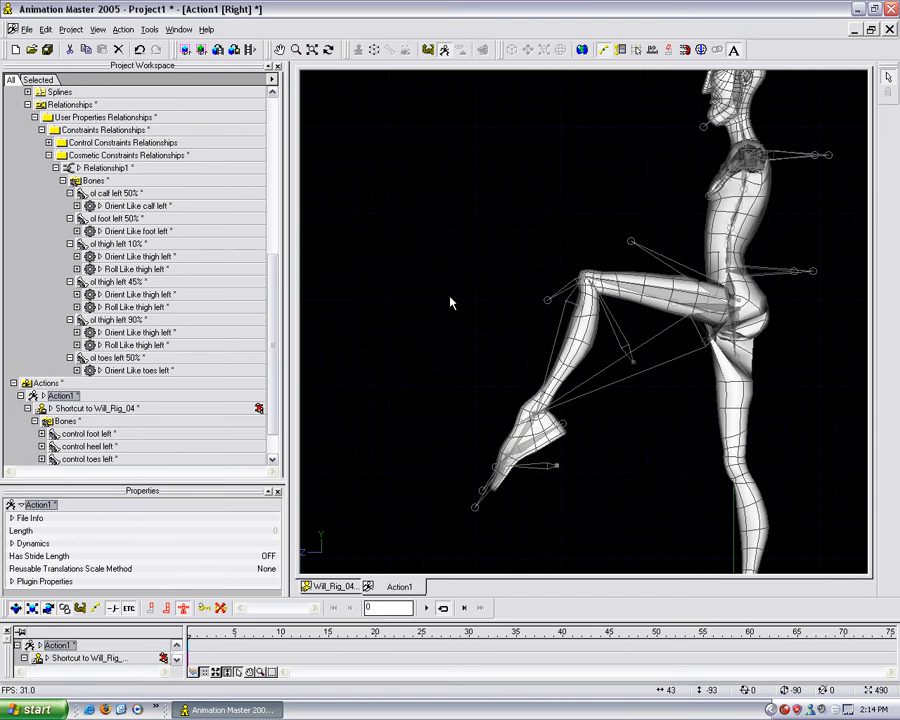
Examine the raised thigh and hip from several angles, selecting the ol thigh left 90%, 45% and 10% bones in turn
key("t")
mouse_move(632, 327)
left_mouse_down()
mouse_move(655, 329)
mouse_move(623, 326)
left_mouse_up()
key("Escape")
scroll(624, 328, "up", 3)
middle_click_drag(703, 317, 601, 320)
scroll(601, 321, "up", 3)
left_click(626, 295)
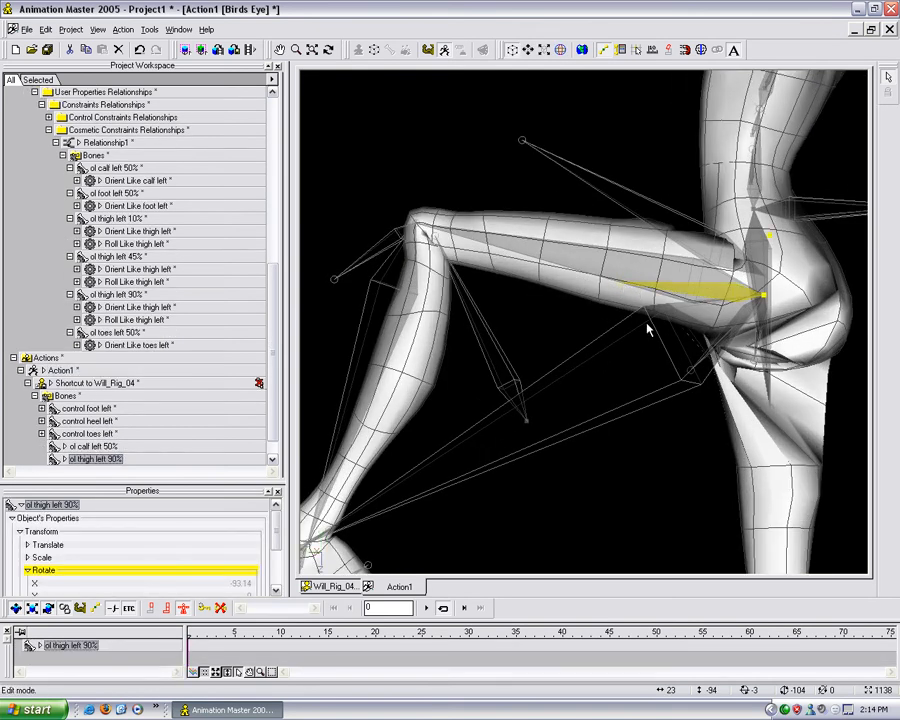
key("t")
left_click_drag(627, 325, 766, 345)
key("Escape")
left_click(688, 372)
key("t")
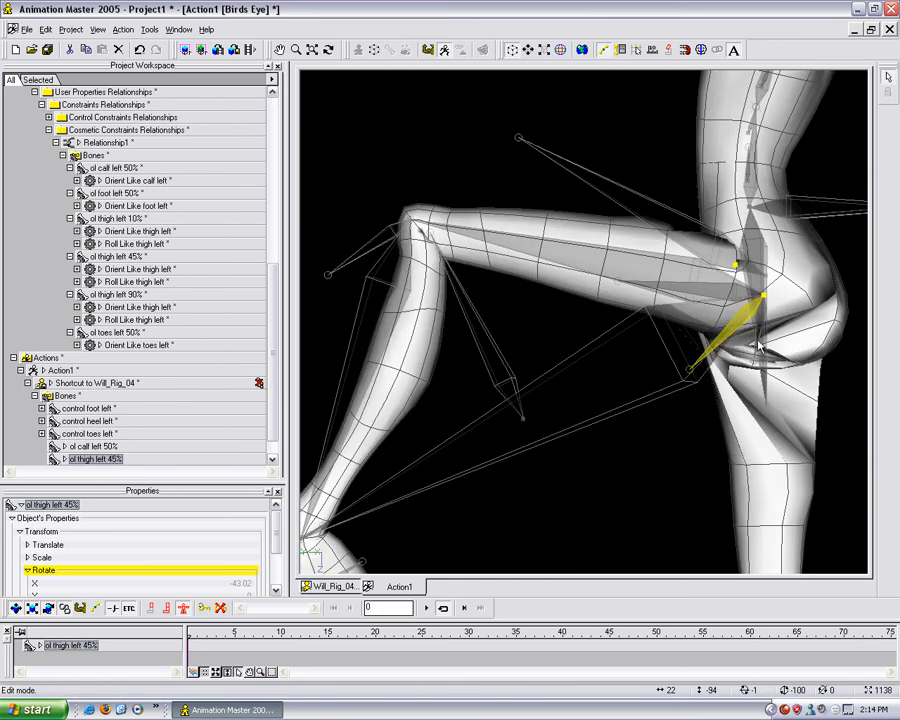
left_click(756, 368)
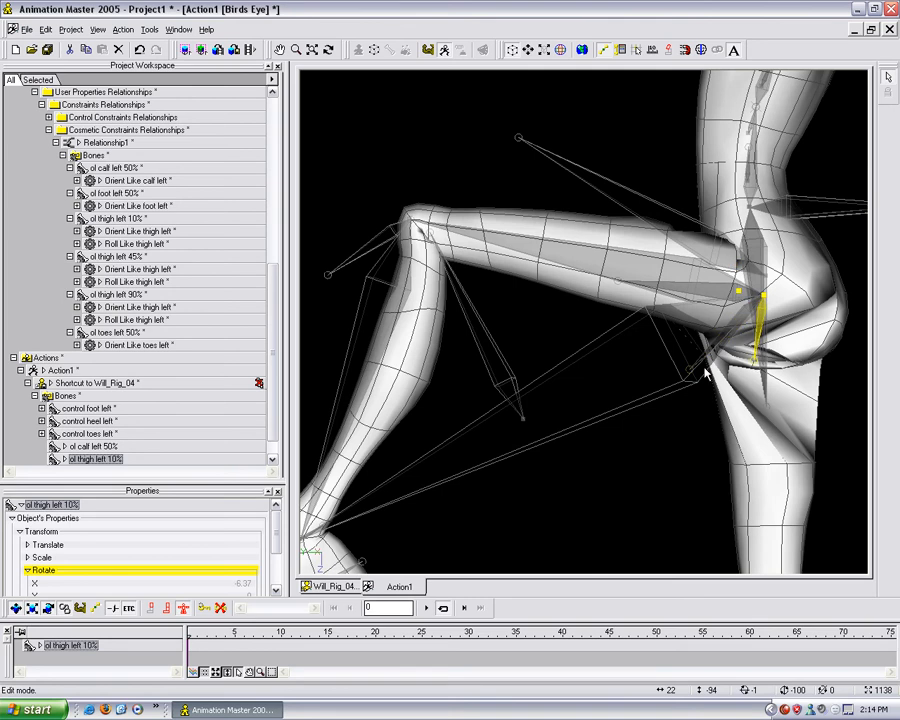
left_click(618, 288)
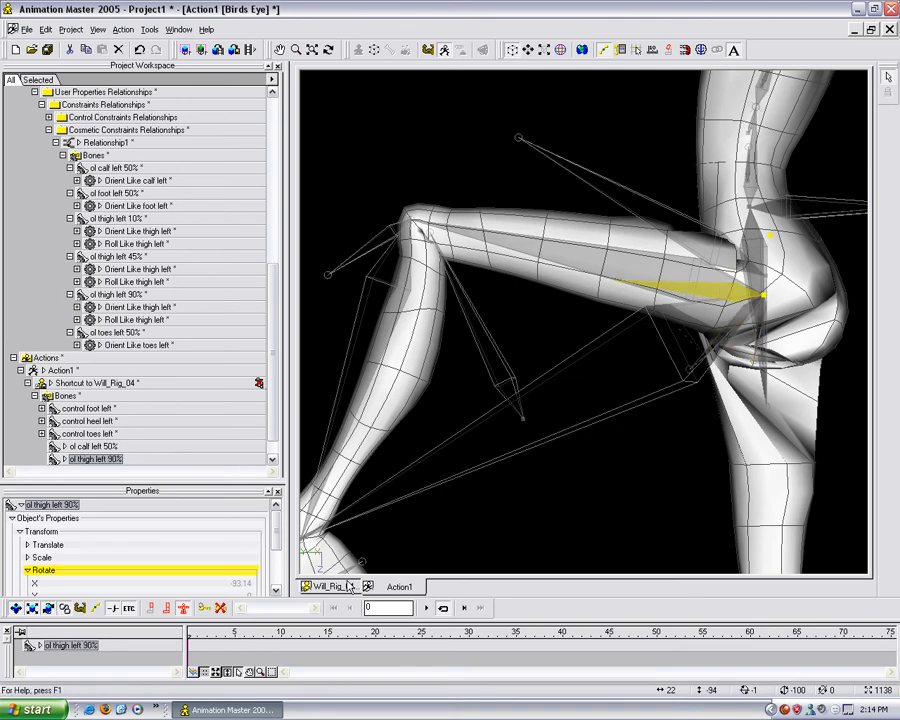
Bring up the Will_Rig_04 model and tile its window above the action window
left_click(330, 586)
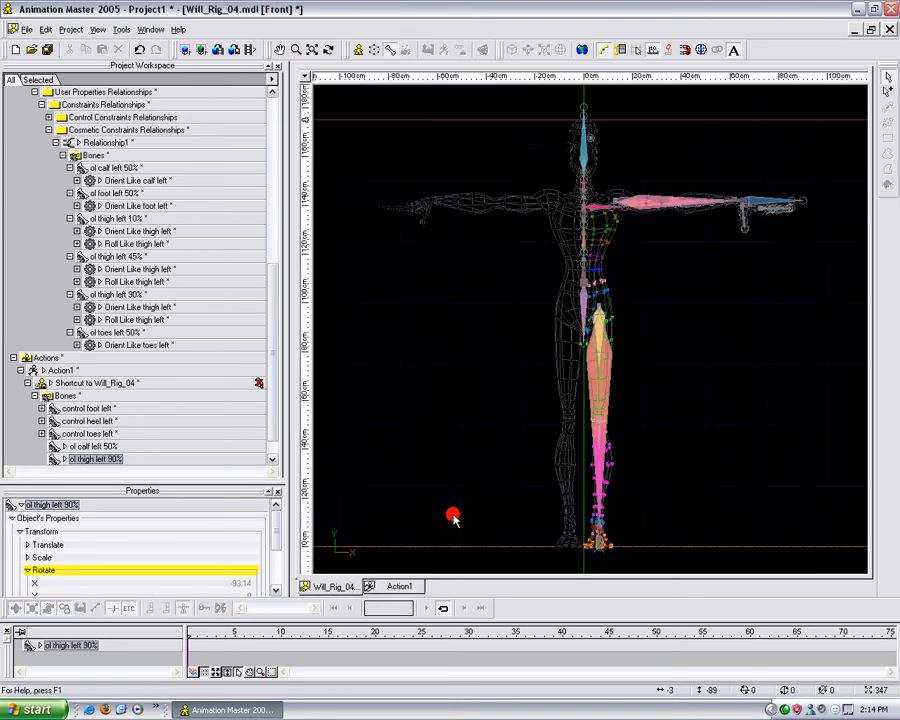
left_click(151, 29)
left_click(136, 80)
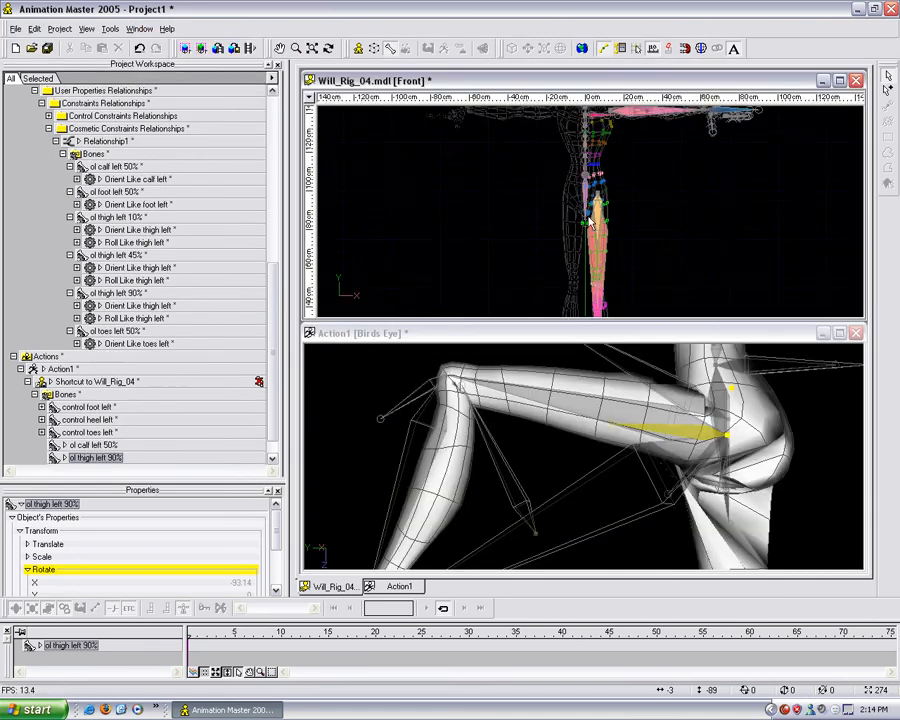
scroll(605, 201, "up", 5)
middle_click_drag(610, 201, 604, 236)
scroll(604, 234, "up", 2)
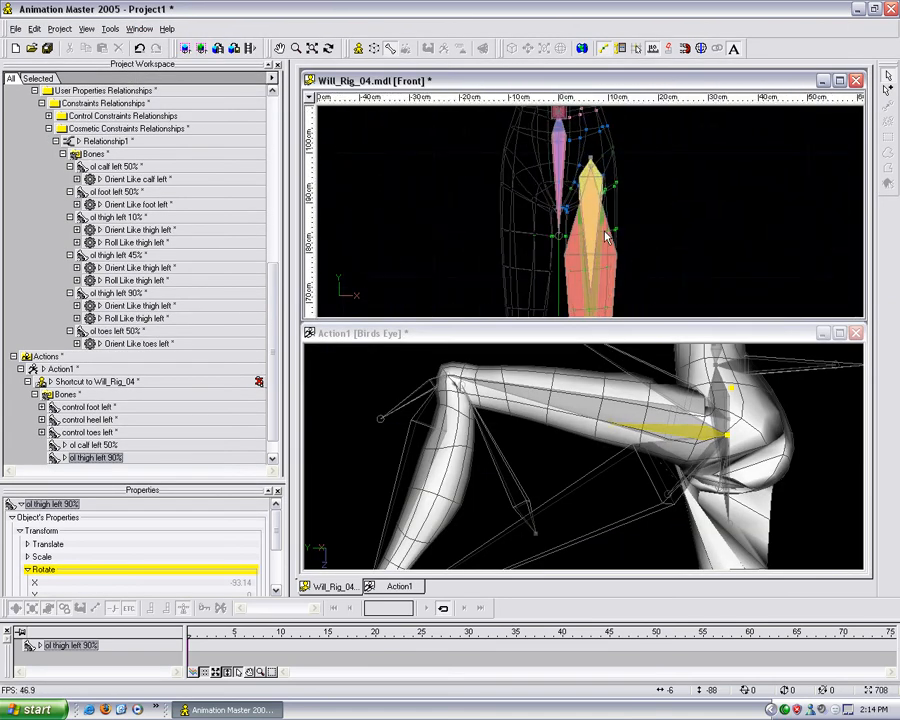
Compare the left hip in both windows and examine the model's overlapping thigh bones from an angled view
middle_click_drag(610, 386, 605, 414)
scroll(605, 414, "up", 1)
mouse_move(608, 246)
middle_mouse_down()
mouse_move(605, 260)
mouse_move(622, 236)
middle_mouse_up()
scroll(620, 245, "up", 1)
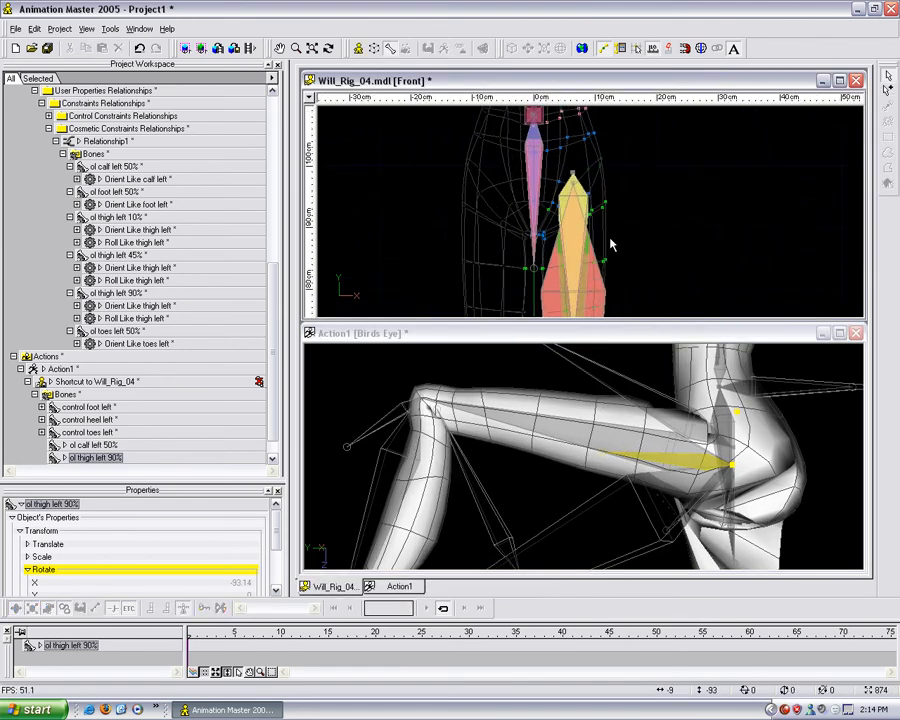
scroll(612, 243, "down", 1)
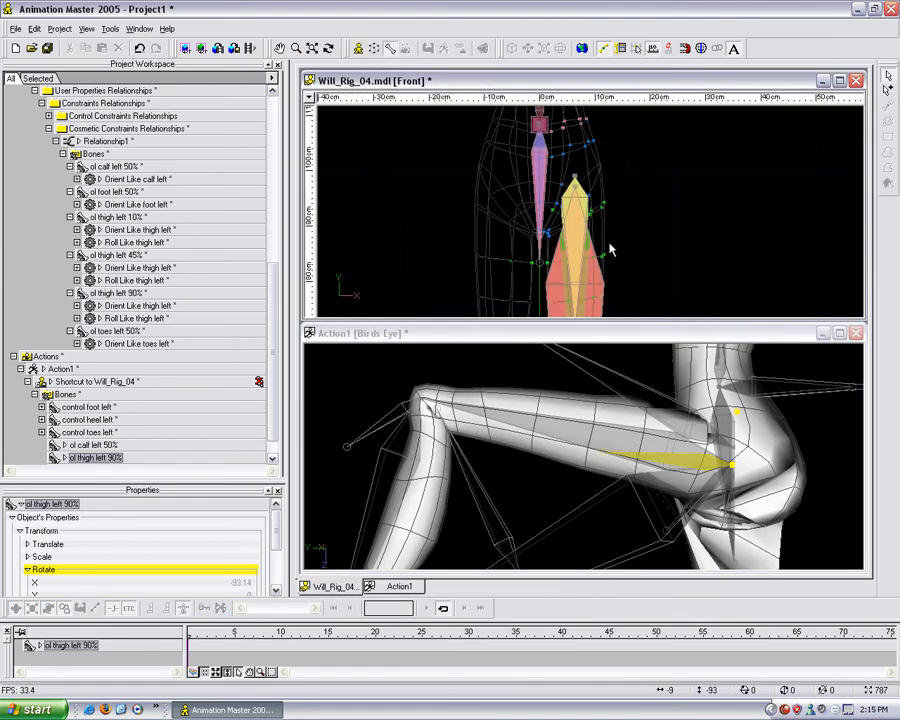
key("t")
left_click_drag(612, 247, 577, 251)
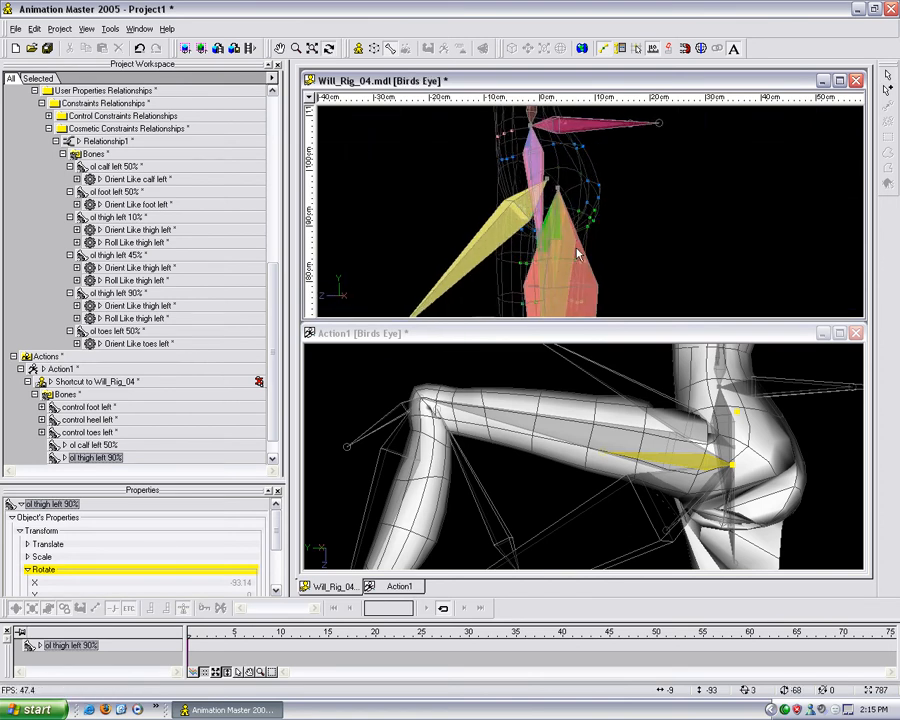
middle_click_drag(591, 253, 604, 216)
scroll(604, 216, "up", 2)
scroll(603, 221, "down", 3)
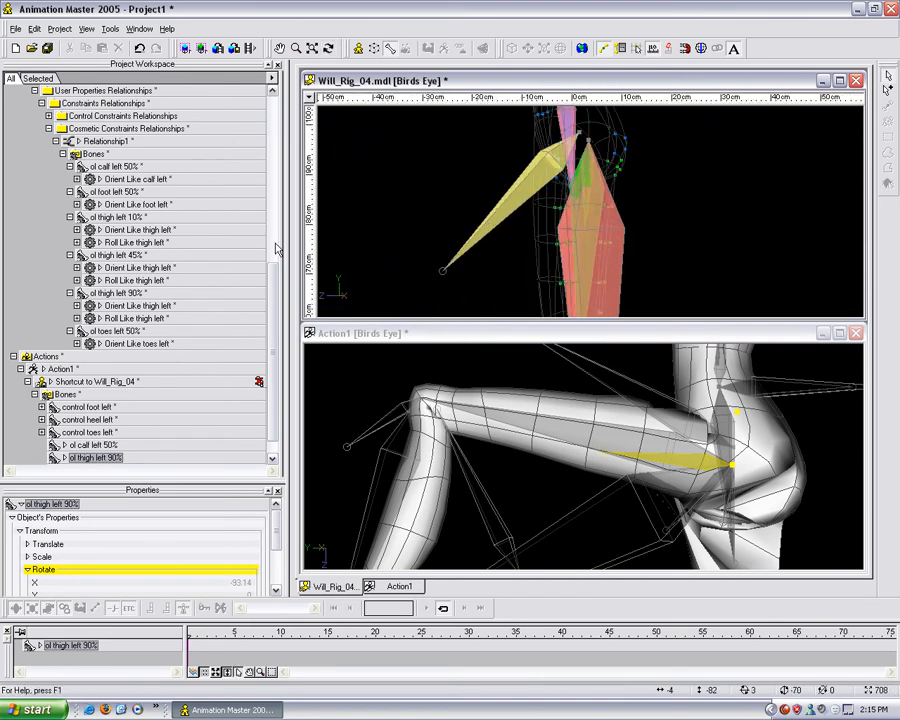
Select the control main bone with all its child bones in Will_Rig_04's bone hierarchy and hide them
left_click_drag(273, 354, 268, 186)
left_click(45, 168)
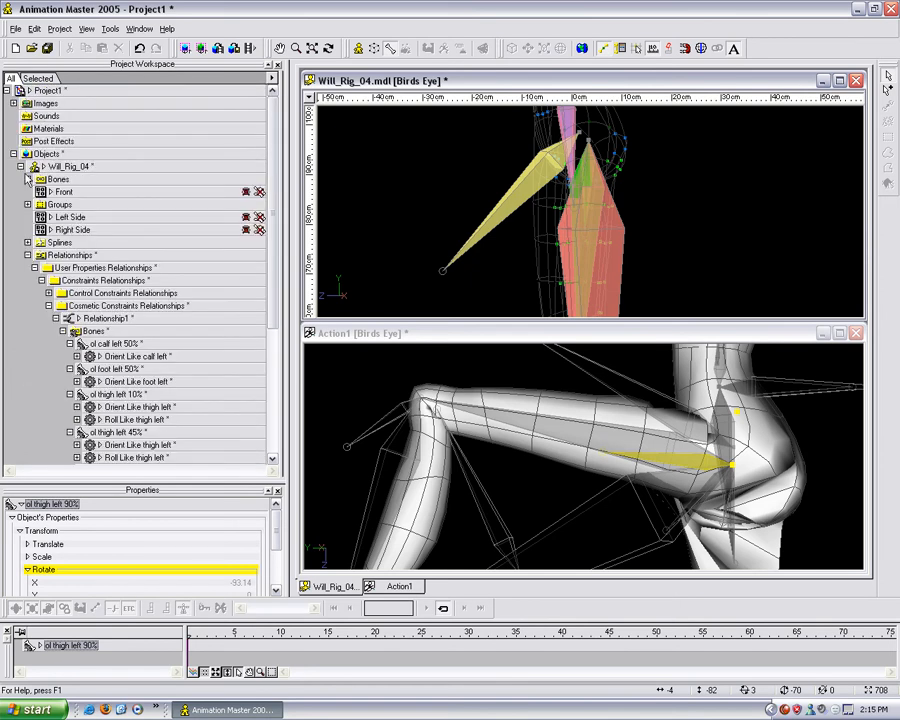
left_click(27, 179)
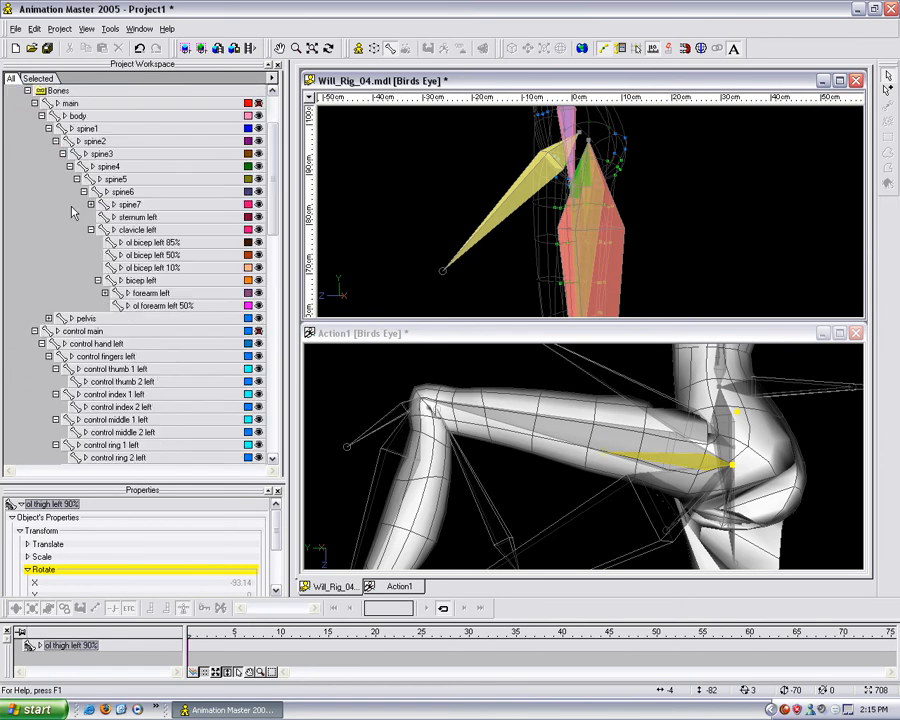
left_click(35, 103)
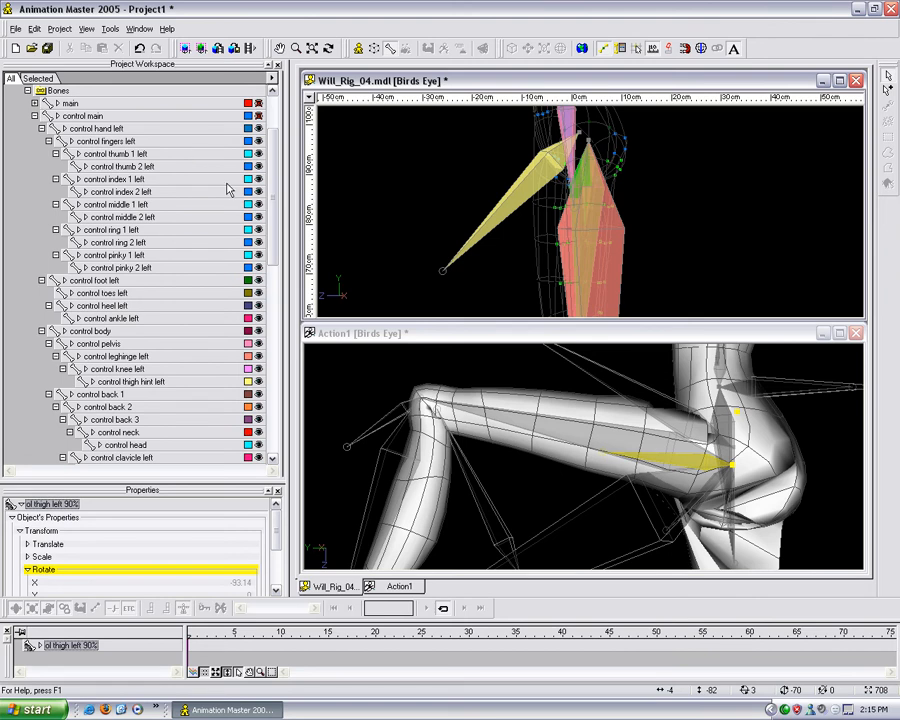
left_click(85, 116)
left_click_drag(275, 201, 275, 279)
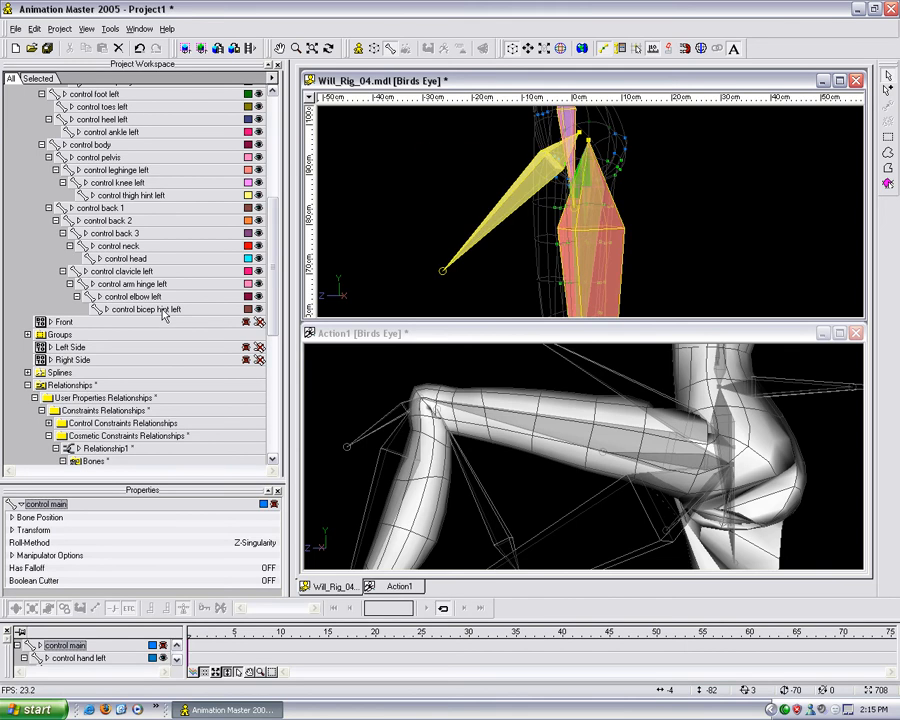
key("h")
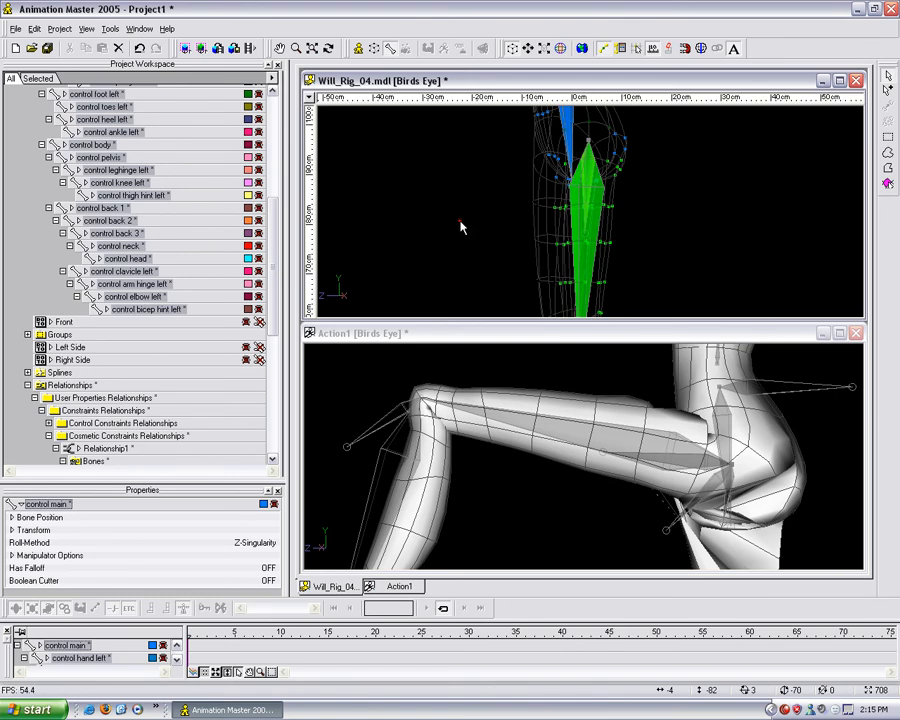
left_click(466, 229)
scroll(518, 229, "up", 4)
middle_click_drag(517, 227, 534, 213)
scroll(535, 213, "down", 1)
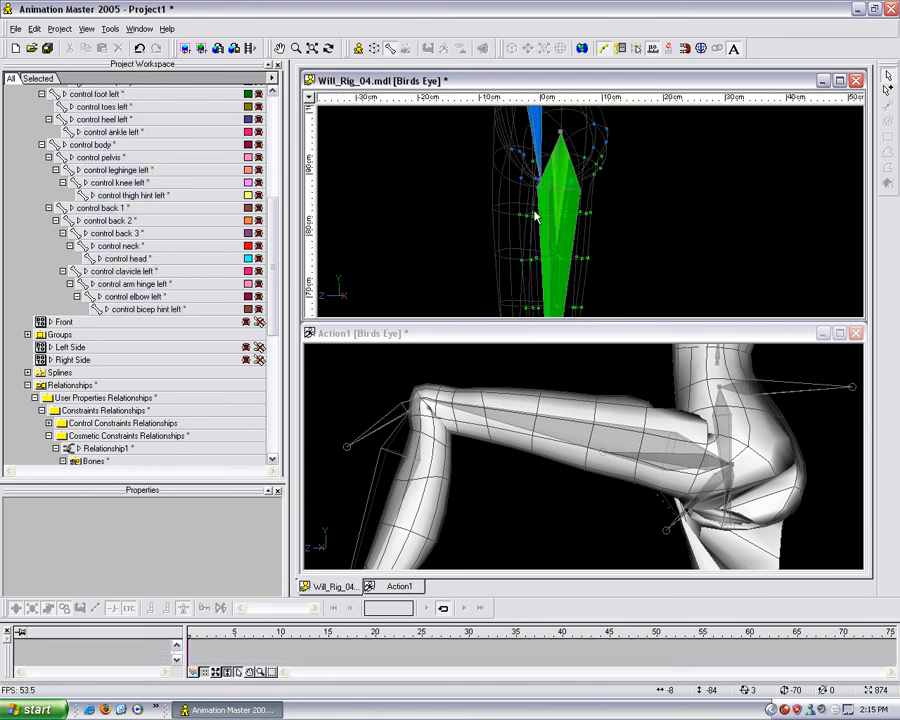
Assign the top row of control points around the left upper thigh to the ol thigh left 90% bone, working from the front
key("1")
scroll(580, 248, "up", 2)
middle_click_drag(581, 249, 572, 191)
scroll(572, 191, "up", 2)
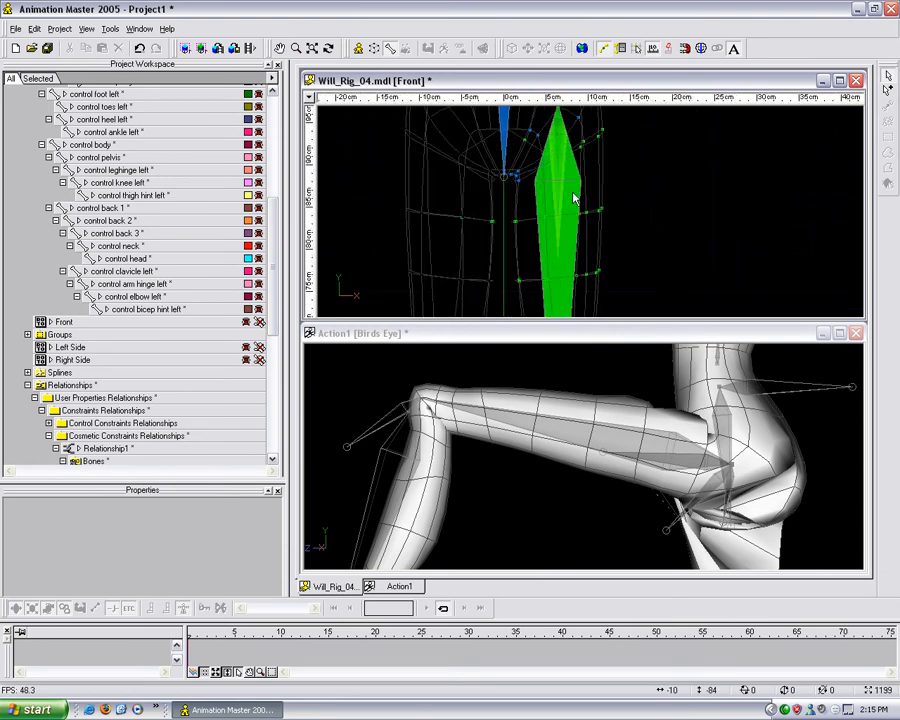
left_click(562, 258)
left_click(619, 257)
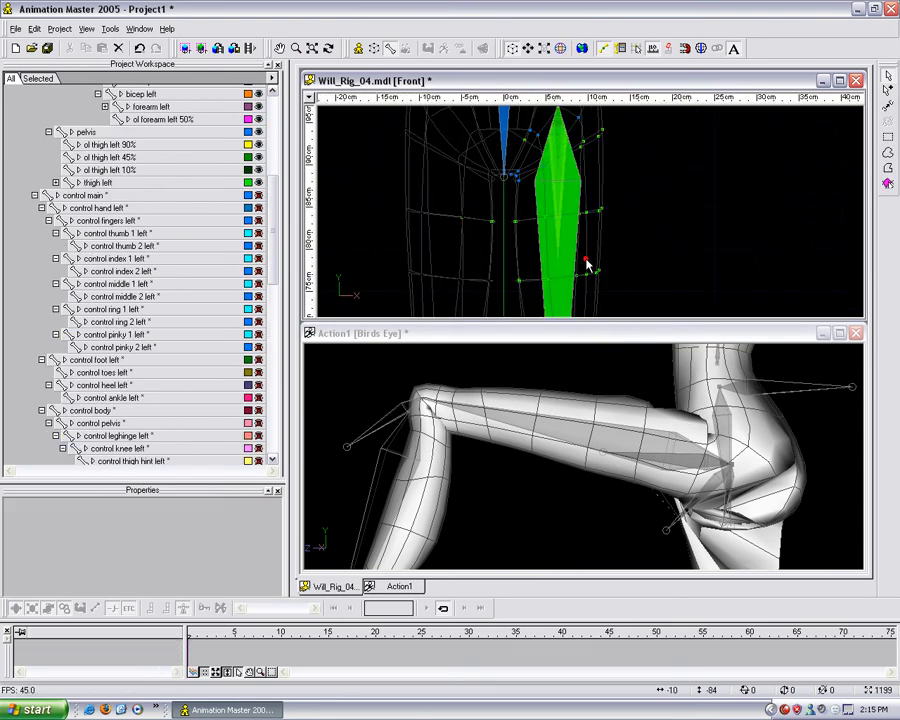
left_click(122, 146)
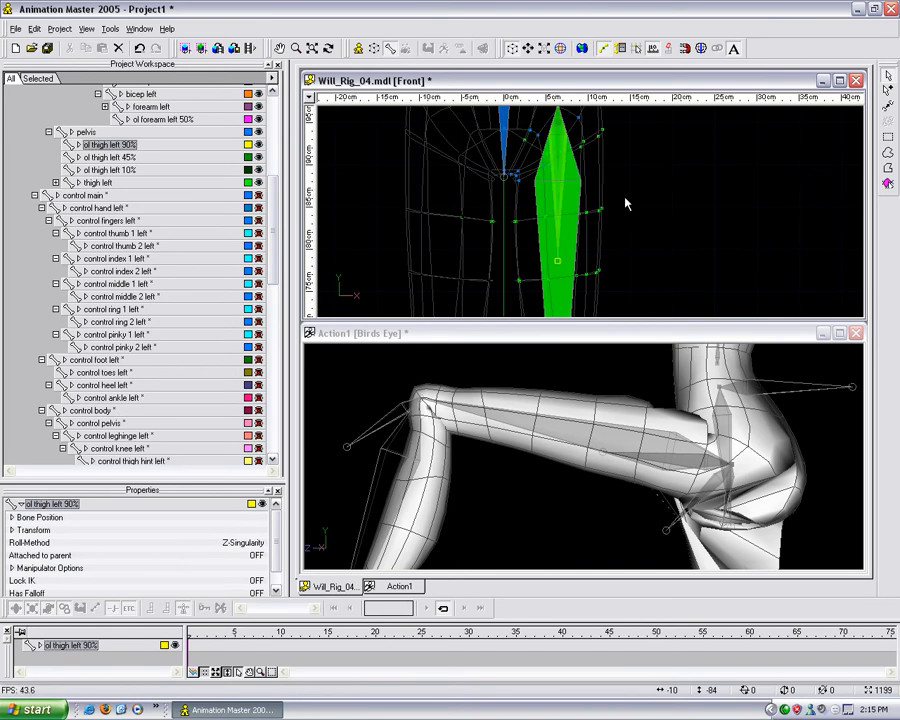
scroll(620, 205, "down", 1)
mouse_move(622, 206)
middle_mouse_down()
mouse_move(621, 234)
mouse_move(613, 218)
middle_mouse_up()
left_click_drag(620, 207, 514, 257)
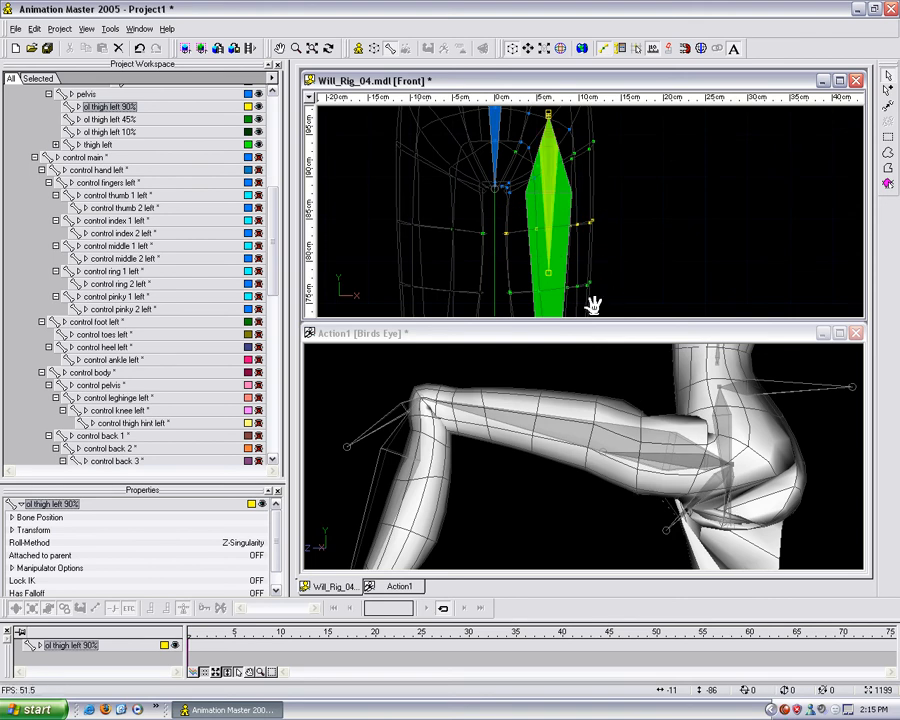
Assign the control points along the left hip crease and beside the crotch to the ol thigh left 45% bone
middle_click_drag(606, 270, 591, 323)
middle_click_drag(578, 277, 596, 255)
scroll(592, 260, "up", 2)
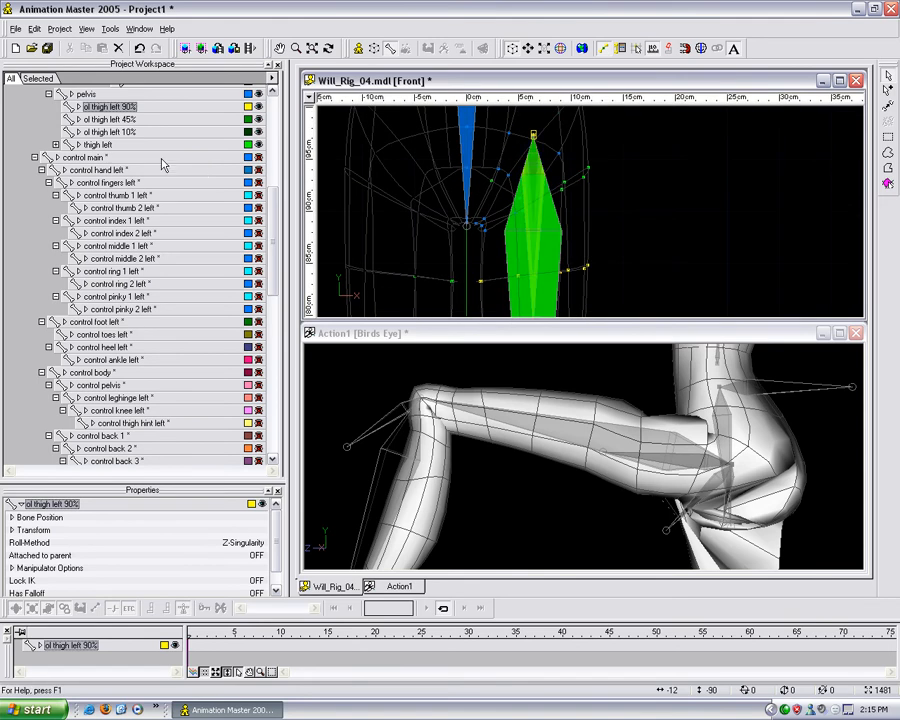
left_click(126, 122)
middle_click_drag(511, 205, 513, 222)
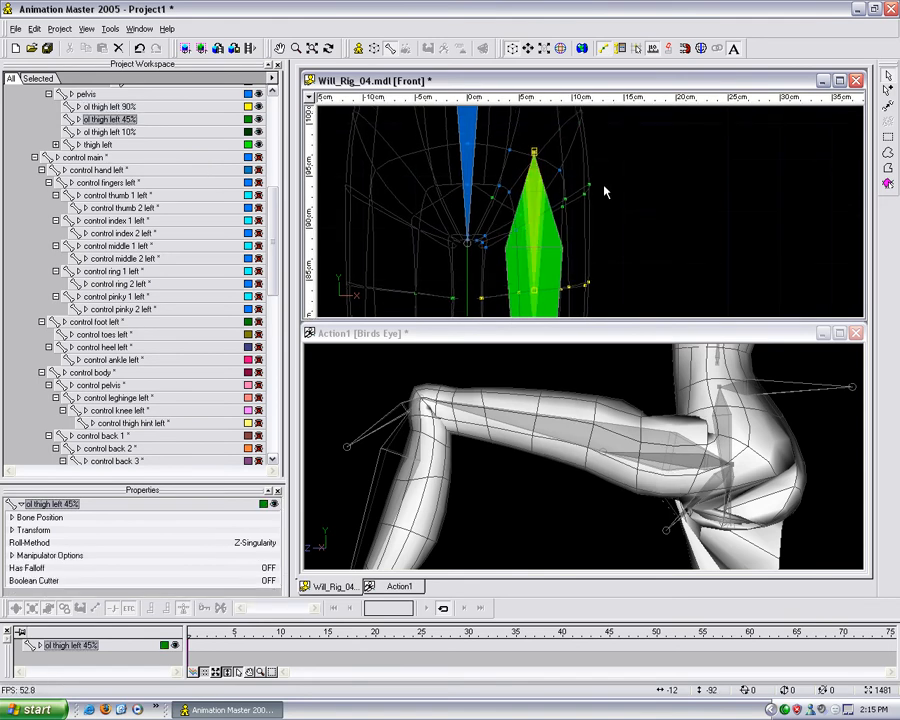
left_click_drag(600, 181, 561, 215)
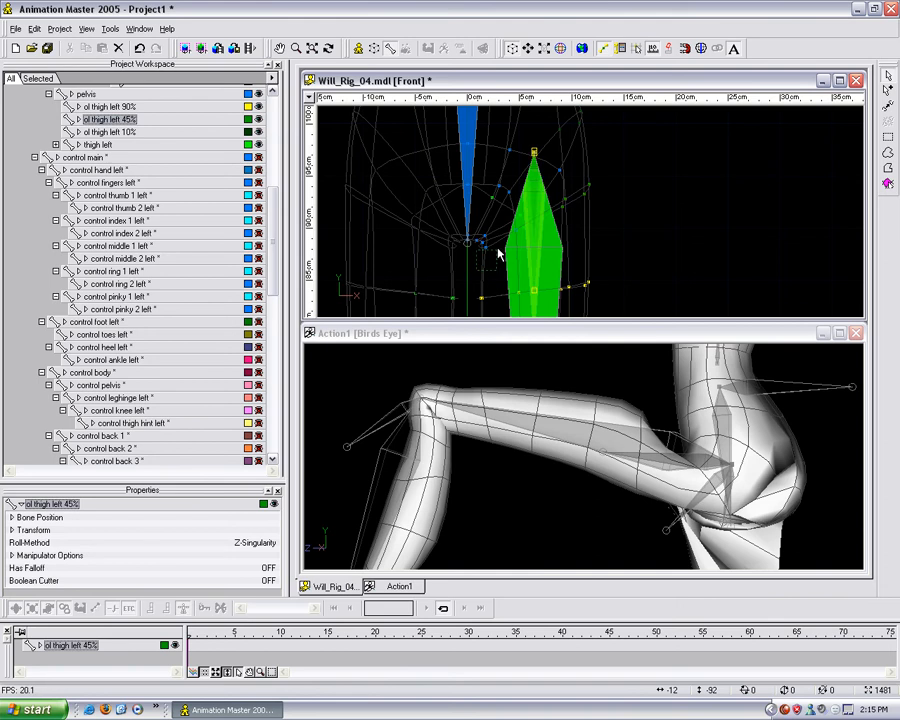
left_click_drag(498, 244, 481, 241)
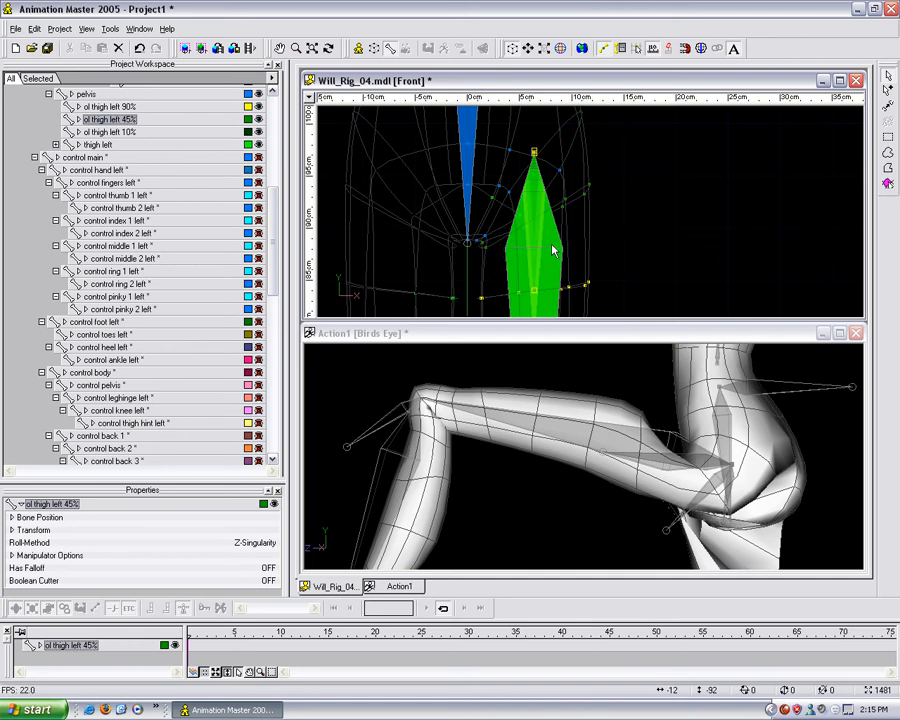
Show the model shaded in its bone colours and assign the inner groin control points to the ol thigh left 10% bone
key("0")
key("t")
mouse_move(552, 249)
left_mouse_down()
mouse_move(440, 239)
mouse_move(432, 209)
mouse_move(440, 208)
left_mouse_up()
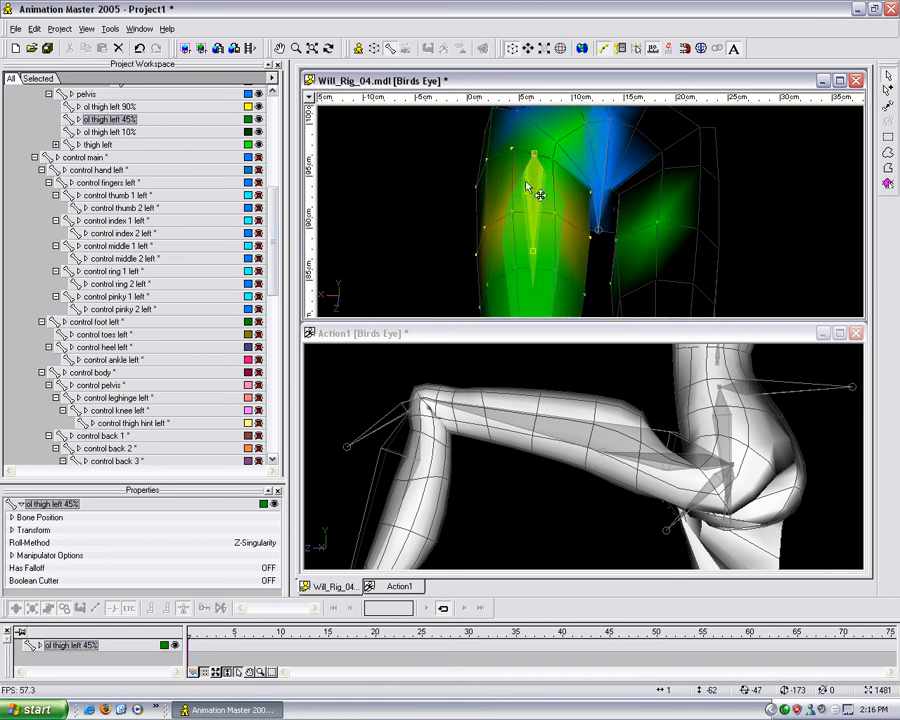
key("t")
mouse_move(542, 218)
left_mouse_down()
mouse_move(680, 235)
mouse_move(662, 248)
mouse_move(515, 225)
mouse_move(603, 219)
mouse_move(558, 227)
mouse_move(579, 215)
mouse_move(587, 227)
mouse_move(620, 231)
left_mouse_up()
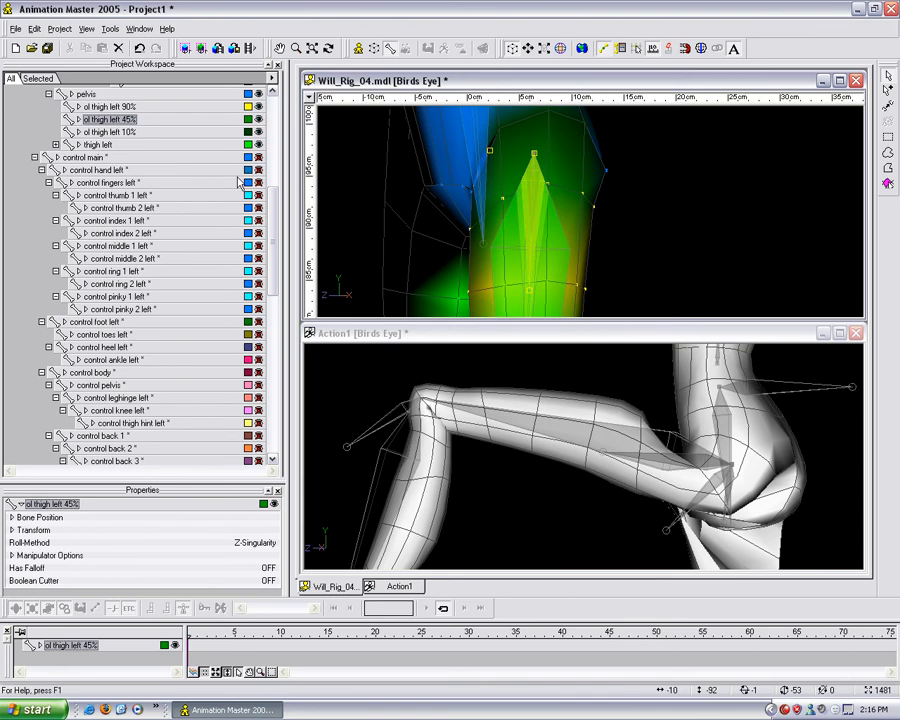
left_click(473, 196)
left_click_drag(473, 210, 501, 208)
key("t")
left_click(494, 218)
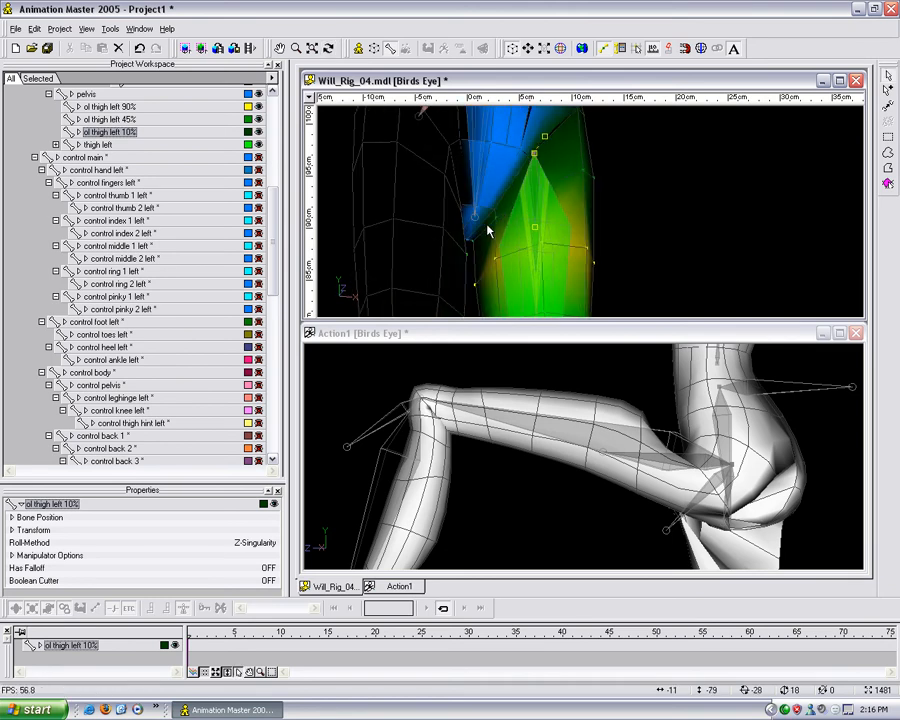
left_click_drag(474, 233, 542, 186)
Set the enforcement of ol thigh left 45%'s Orient Like thigh left constraint to 75%
left_click(631, 360)
left_click_drag(631, 360, 646, 420)
left_click(626, 500)
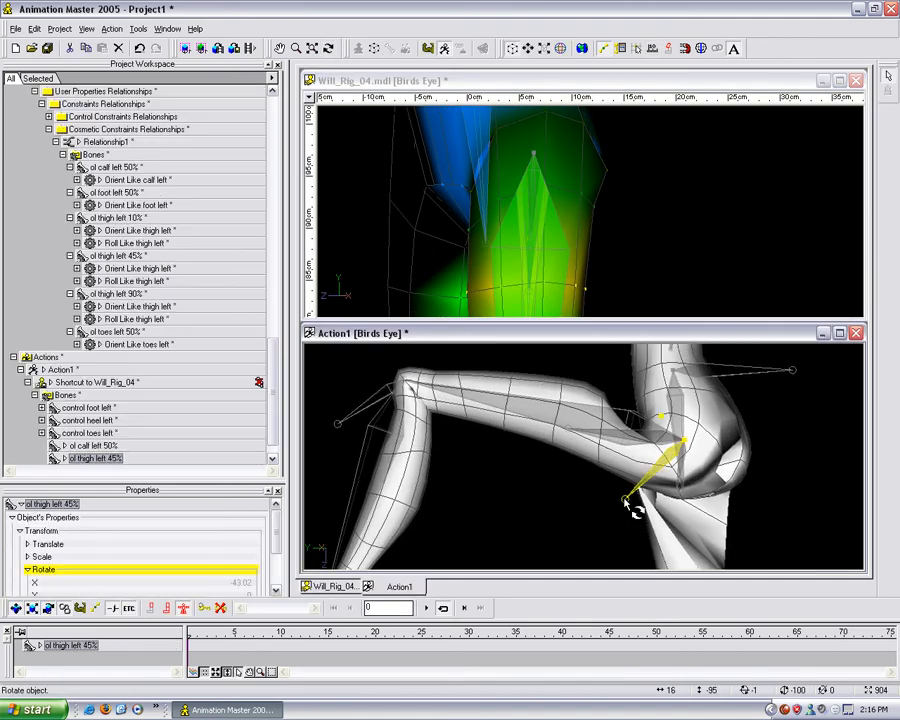
left_click(139, 270)
left_click_drag(257, 519, 260, 521)
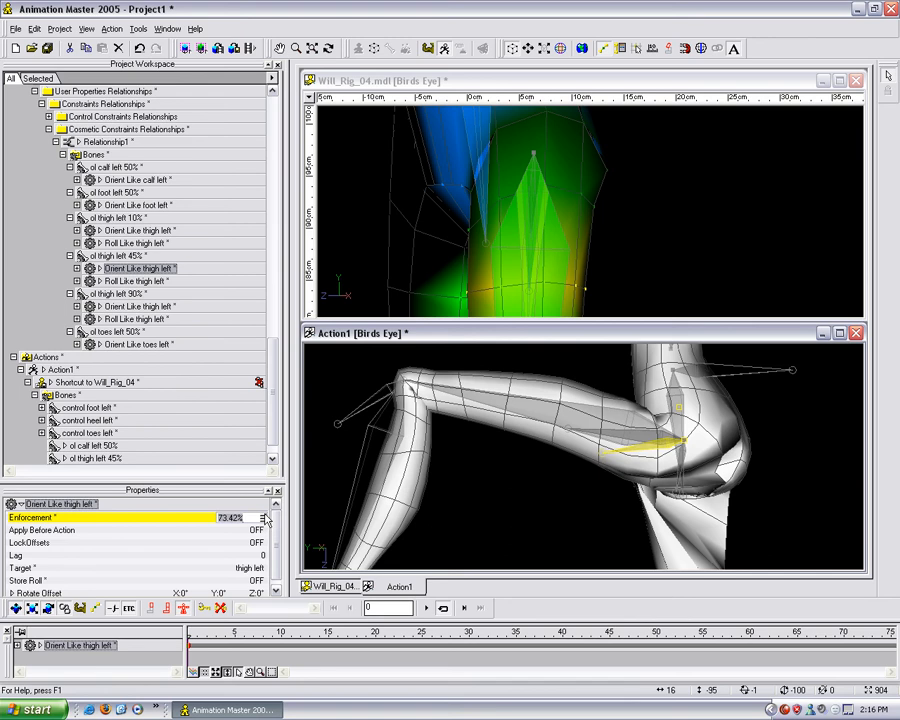
type("75")
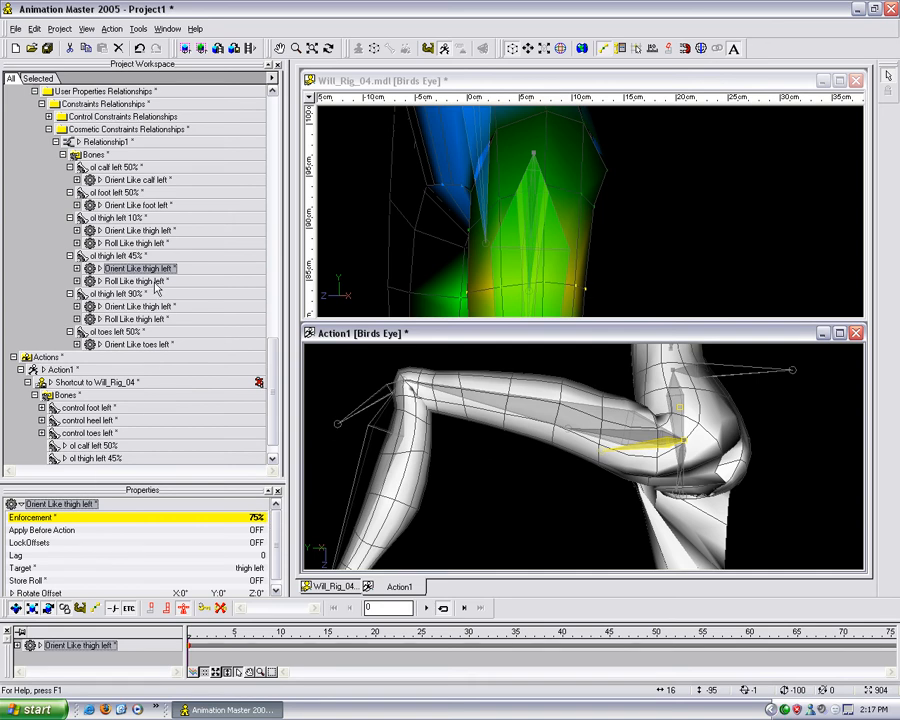
left_click(139, 231)
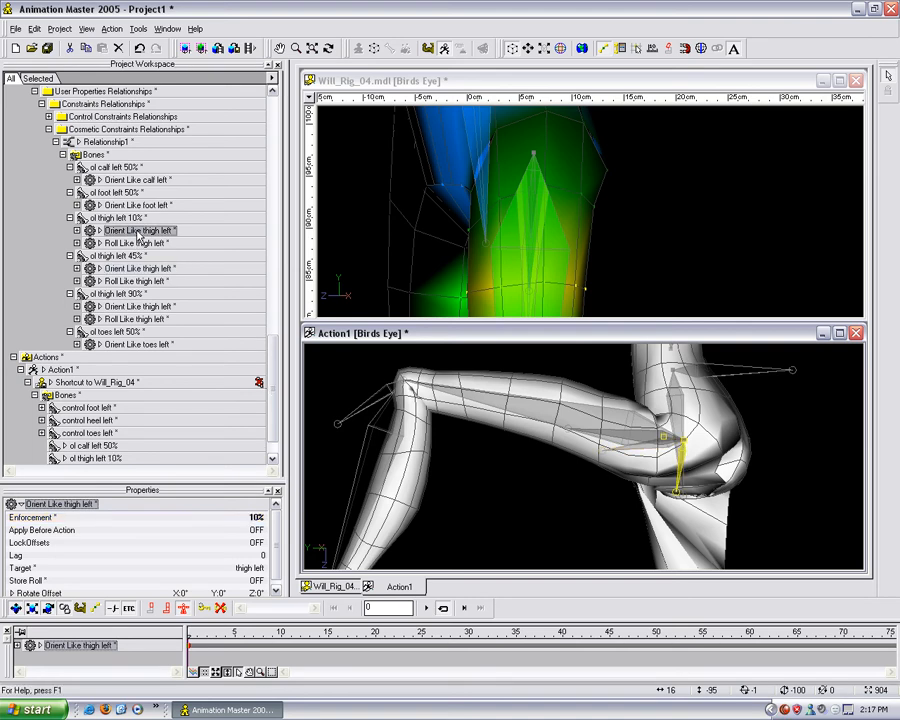
left_click(140, 268)
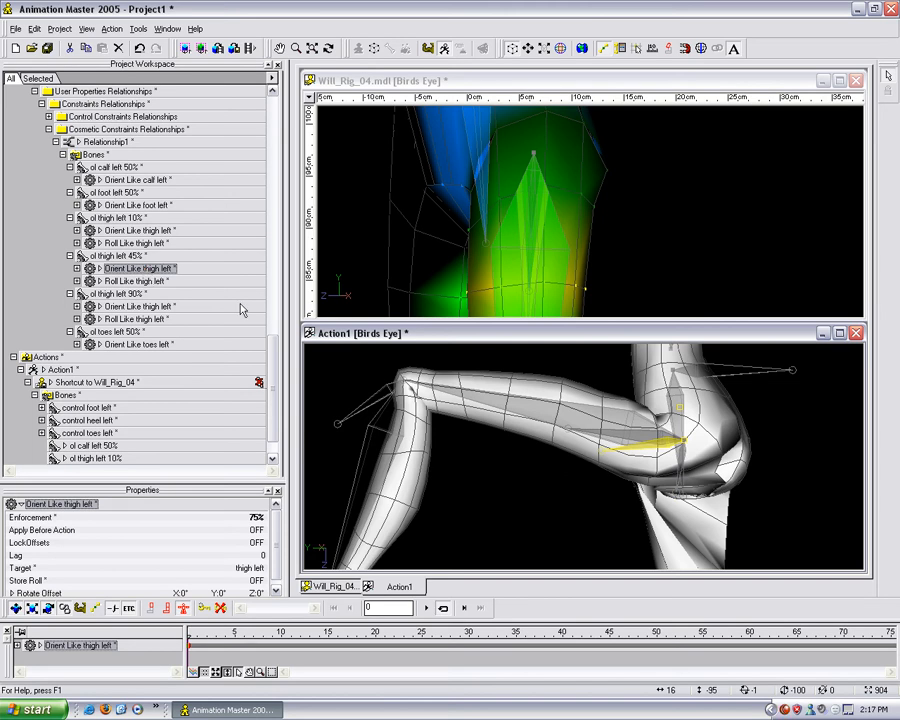
Rename the ol thigh left 45% bone as ol thigh left 75%
left_click_drag(274, 362, 287, 152)
left_click(136, 312)
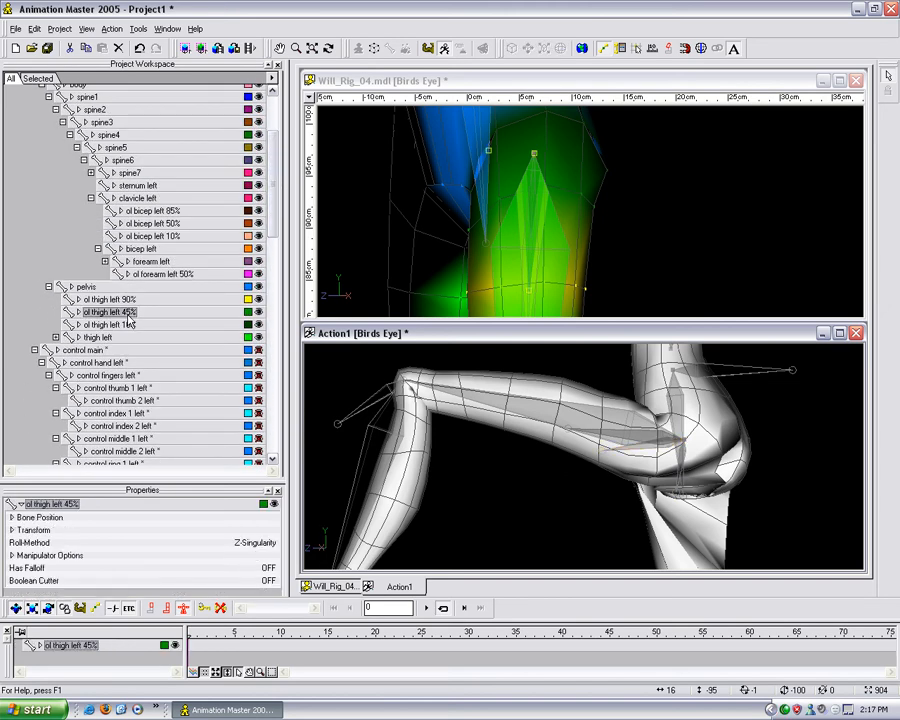
left_click(150, 312)
key("BackSpace")
type("7")
key("Return")
Set the enforcement of ol thigh left 90%'s Orient Like thigh left constraint to 95%
left_click_drag(274, 235, 282, 420)
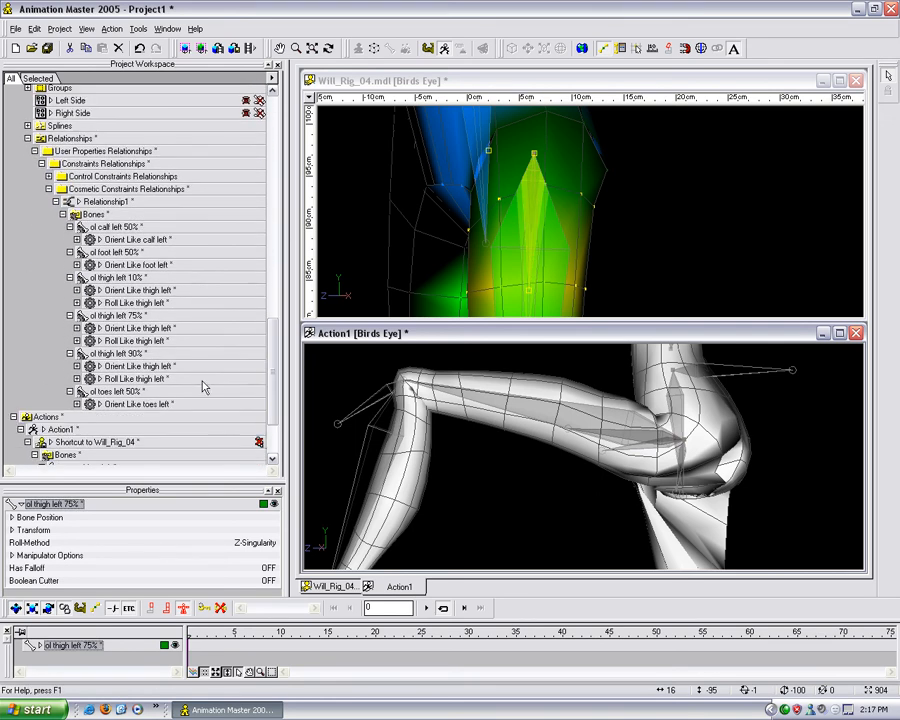
left_click(139, 328)
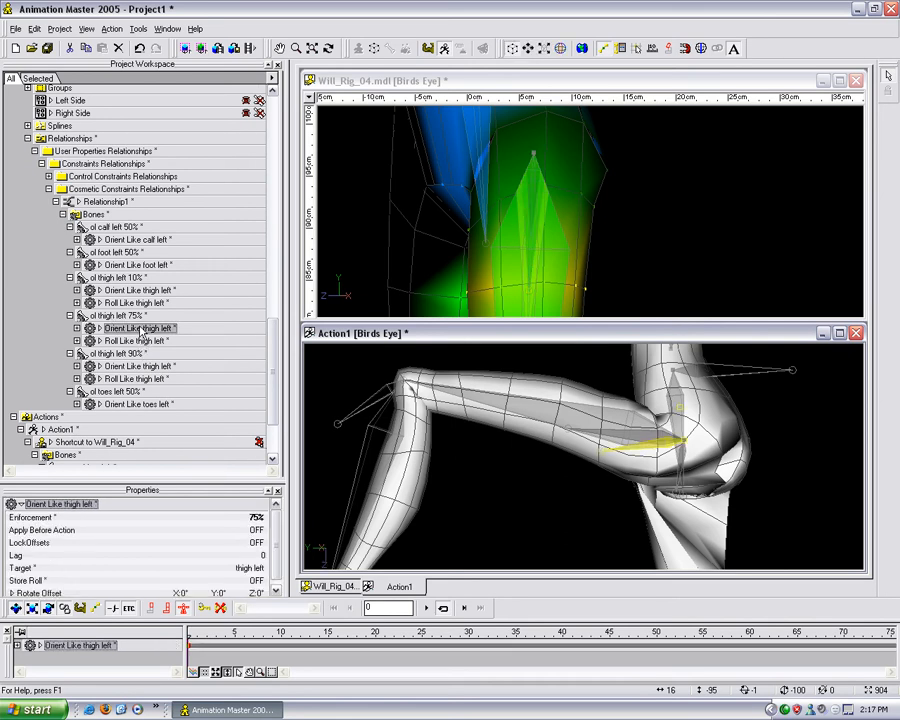
left_click(135, 367)
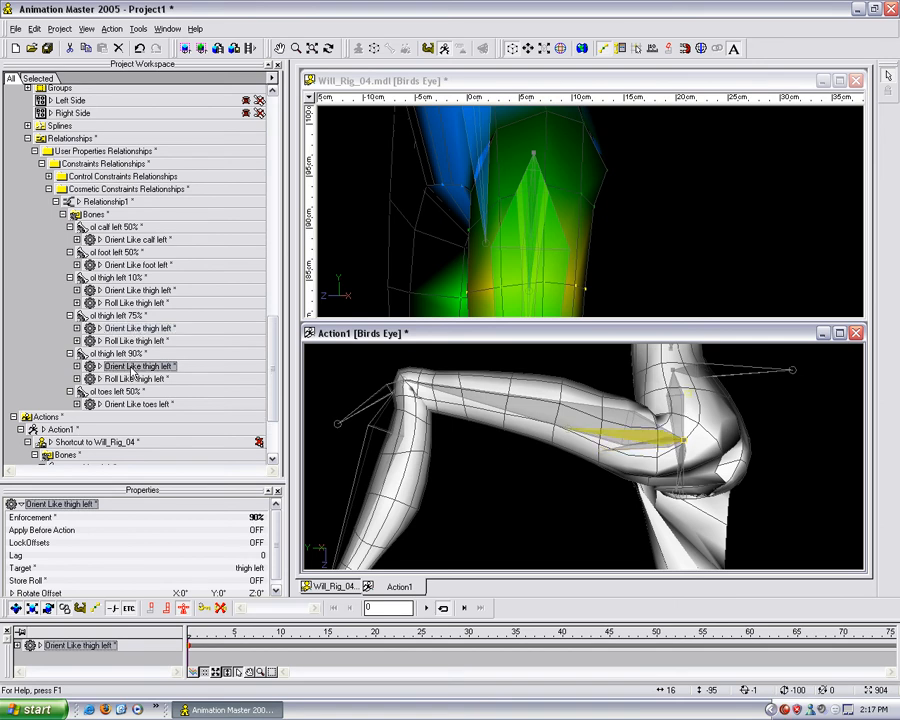
left_click_drag(256, 518, 256, 519)
type("95")
key("Return")
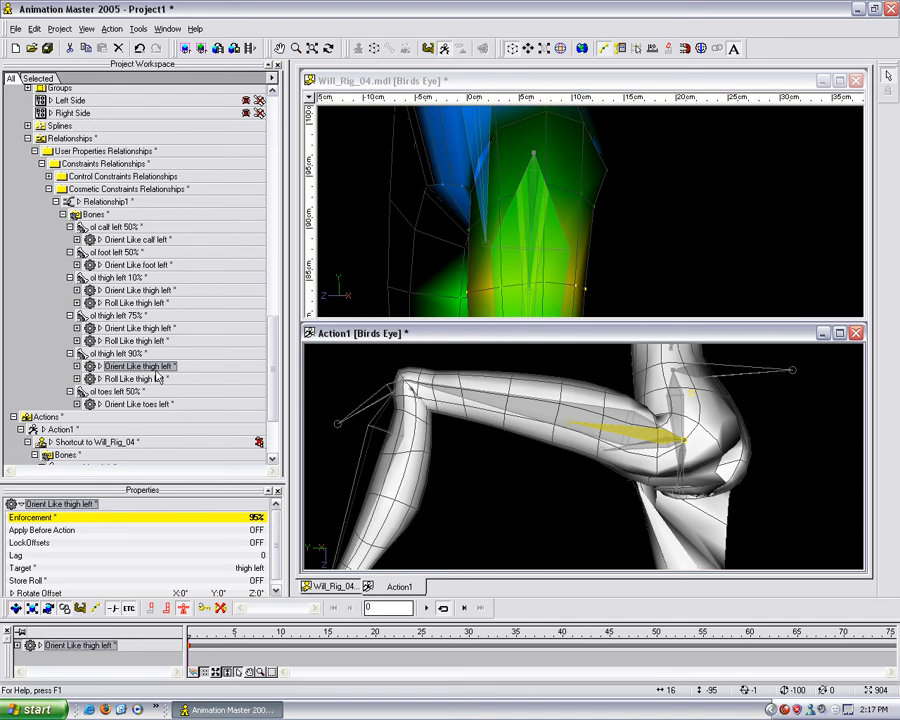
Rename the ol thigh left 90% bone as ol thigh left 95%
scroll(130, 255, "up", 15)
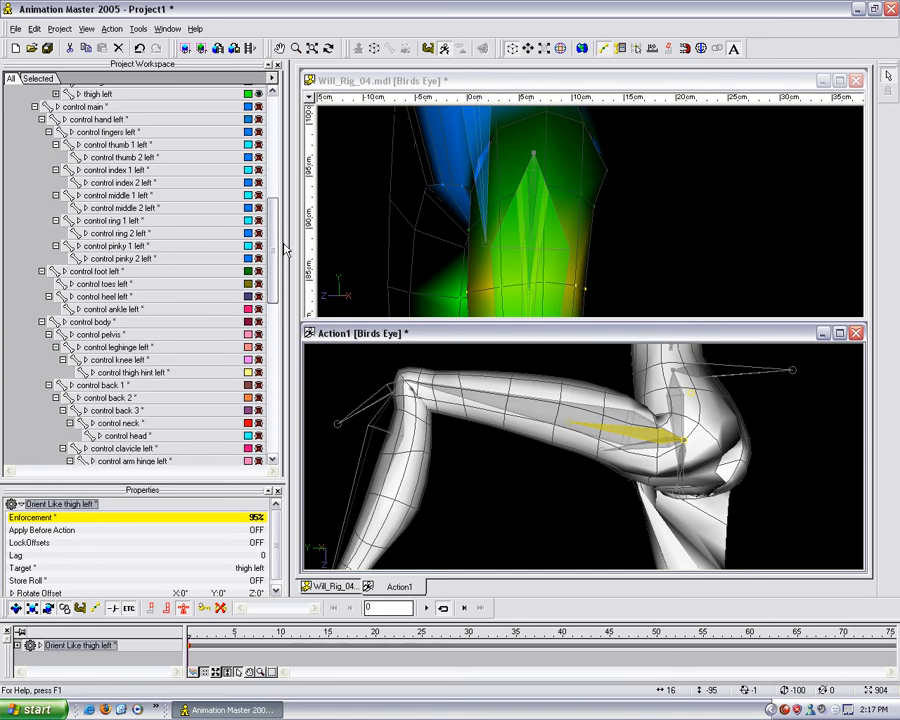
left_click(127, 243)
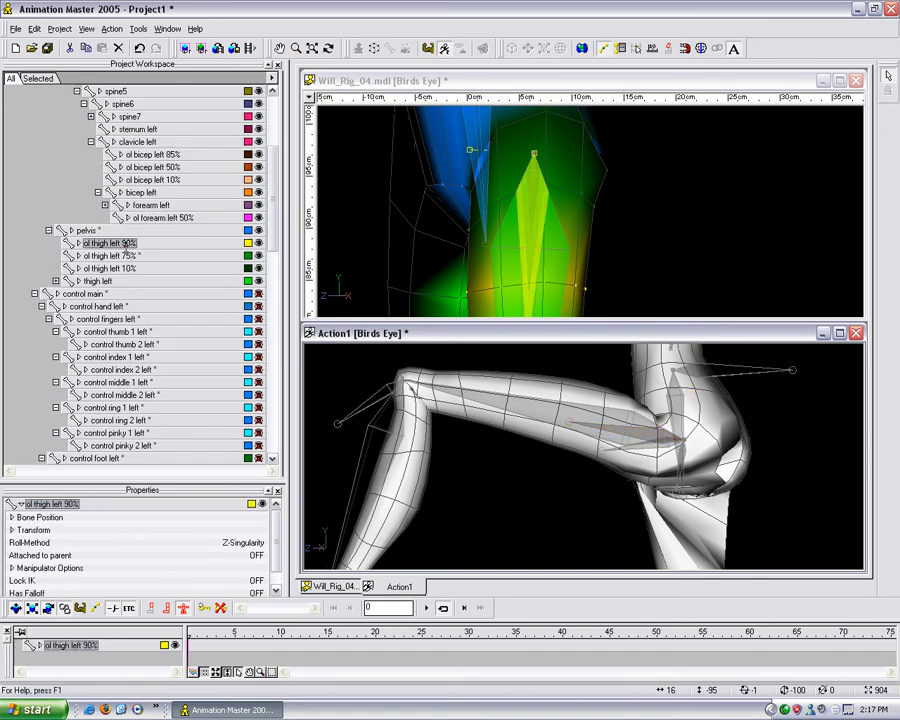
left_click(128, 243)
left_click(131, 243)
key("BackSpace")
type("5")
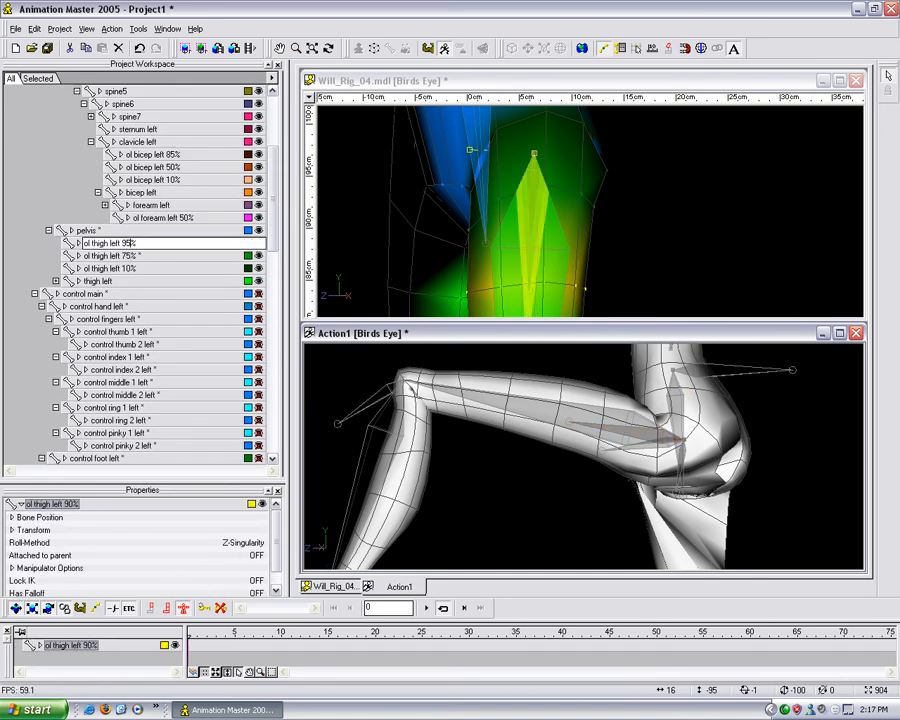
key("Return")
Set the enforcement of ol thigh left 10%'s Orient Like thigh left constraint to 30%
left_click_drag(272, 225, 276, 395)
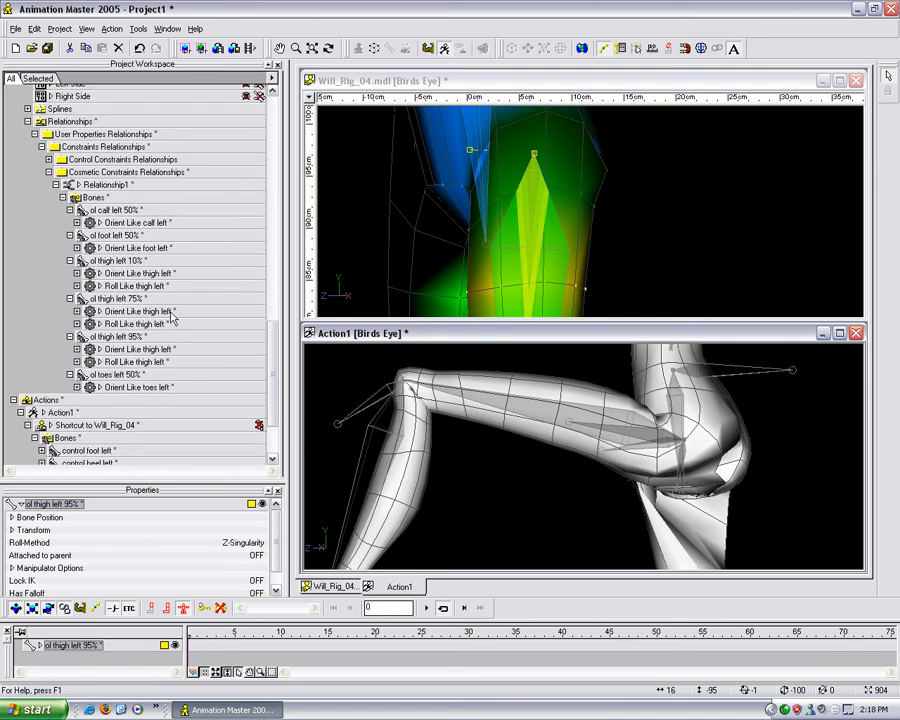
left_click(145, 275)
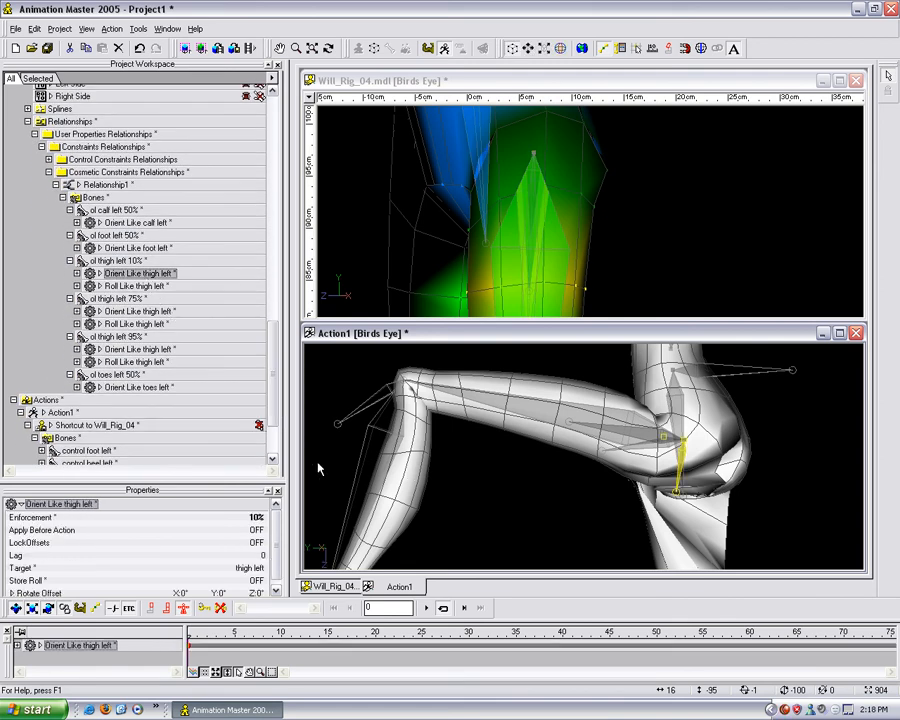
mouse_move(254, 516)
left_mouse_down()
mouse_move(282, 517)
mouse_move(258, 522)
left_mouse_up()
left_click(252, 519)
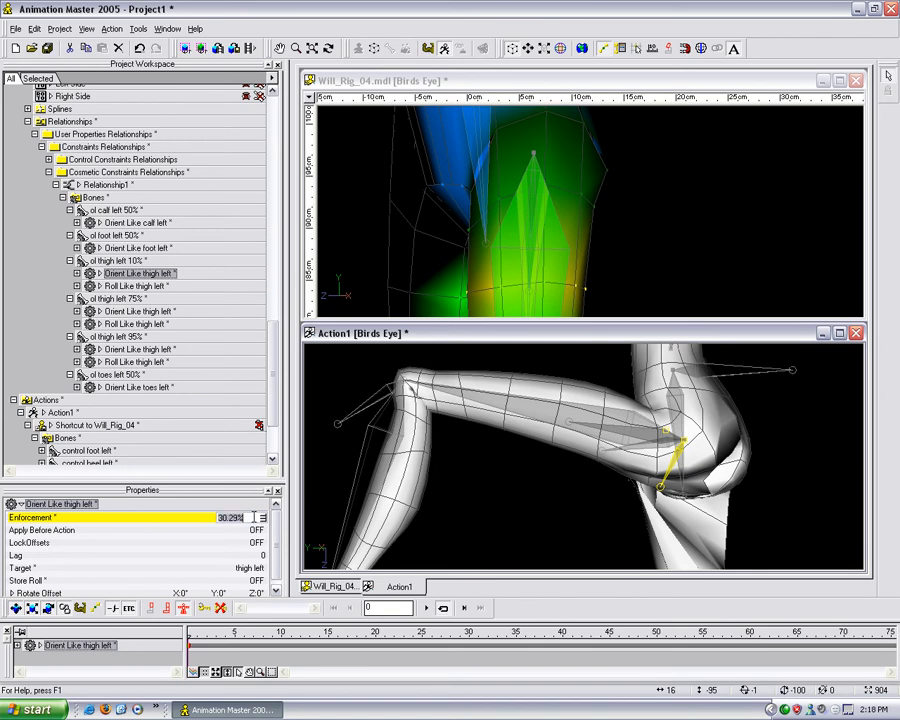
key("Return")
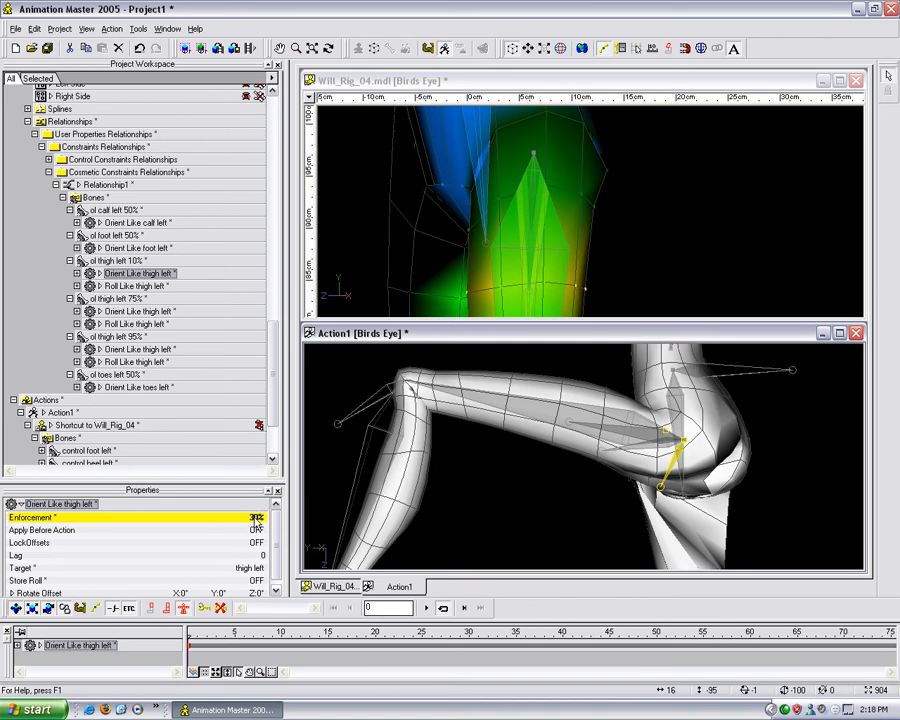
Release the stray control points on the right inner thigh from the left thigh bones by assigning them to the Will_Rig_04 model itself
key("t")
left_click_drag(648, 462, 697, 444)
key("Escape")
key("m")
left_click_drag(575, 250, 610, 208)
key("t")
key("m")
key("t")
left_click_drag(604, 210, 615, 215)
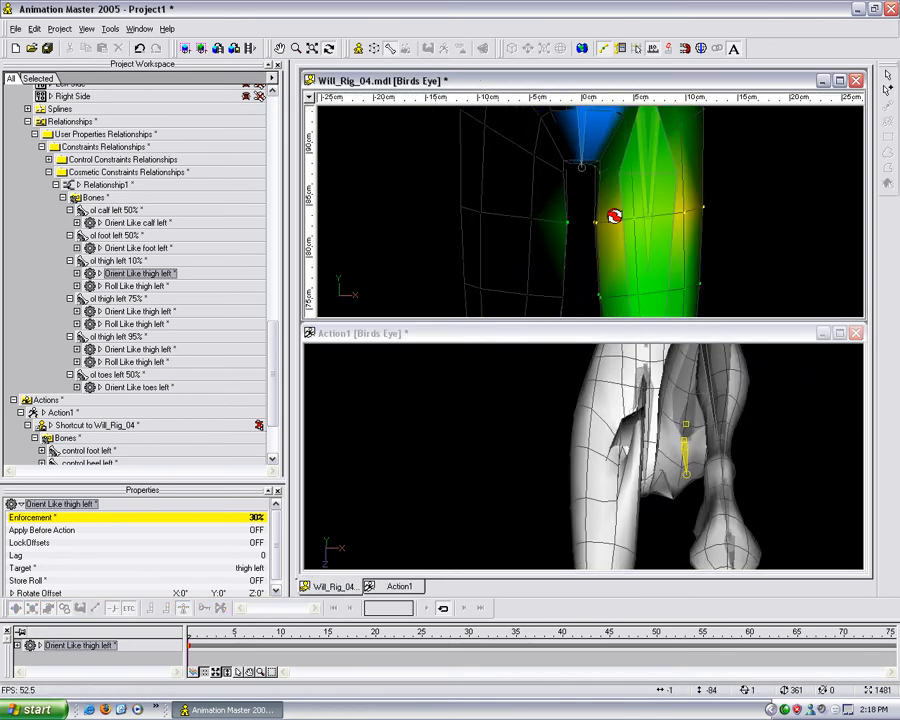
left_click(507, 204)
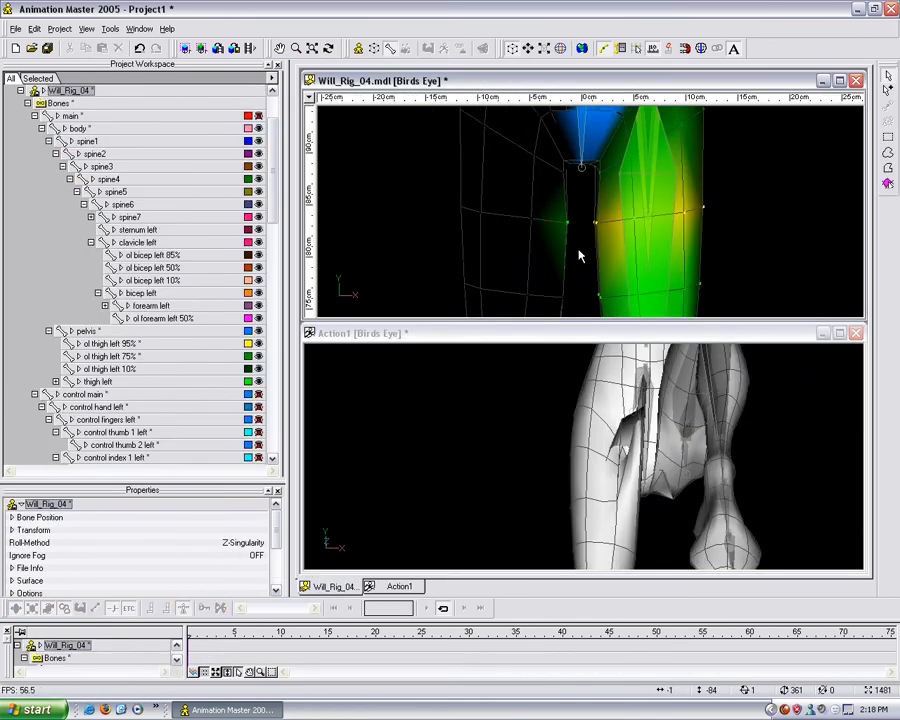
key("t")
mouse_move(579, 241)
left_mouse_down()
mouse_move(548, 241)
mouse_move(578, 241)
left_mouse_up()
Reassign the stray green control point on the inner left buttock to the pelvis bone, working from behind
left_click_drag(683, 424, 592, 437)
left_click(709, 430)
scroll(704, 428, "down", 1)
key("t")
left_click_drag(714, 404, 689, 402)
left_click(713, 267)
left_click_drag(713, 267, 729, 214)
key("Escape")
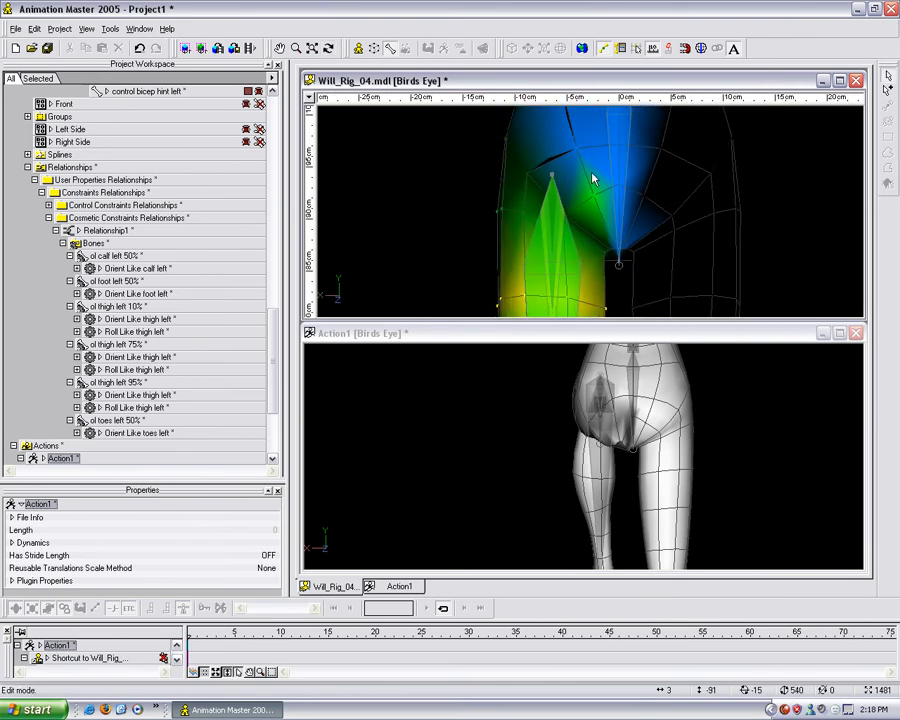
left_click(578, 156)
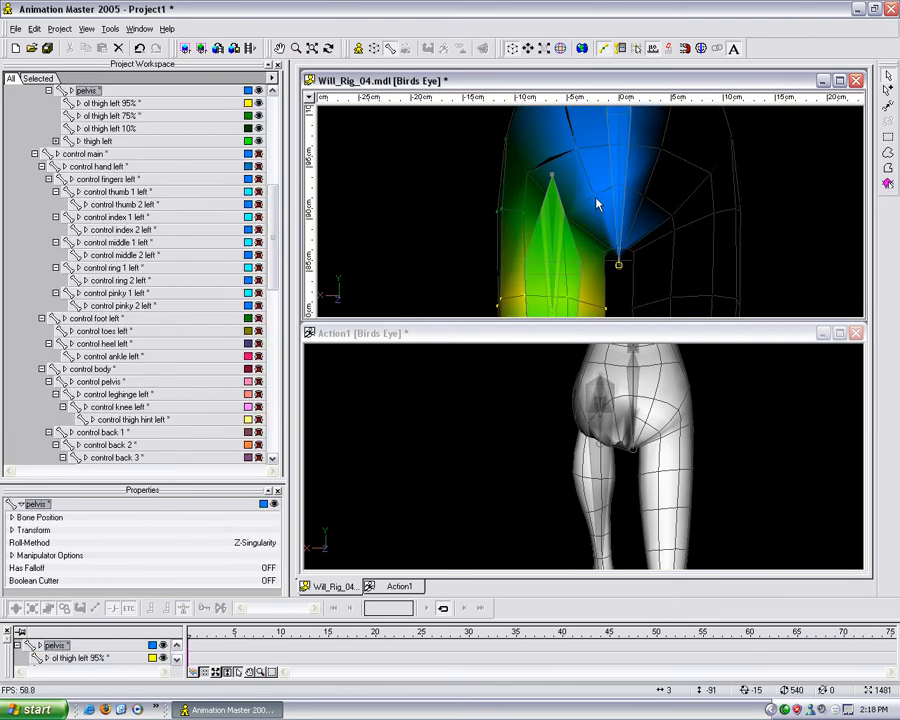
Examine the raised leg and hip from the side in the action and the whole thigh's bone colours in the model
key("t")
left_click_drag(610, 221, 626, 232)
left_click(675, 391)
key("t")
left_click_drag(674, 411, 735, 421)
left_click(699, 315)
key("m")
left_click_drag(690, 284, 680, 251)
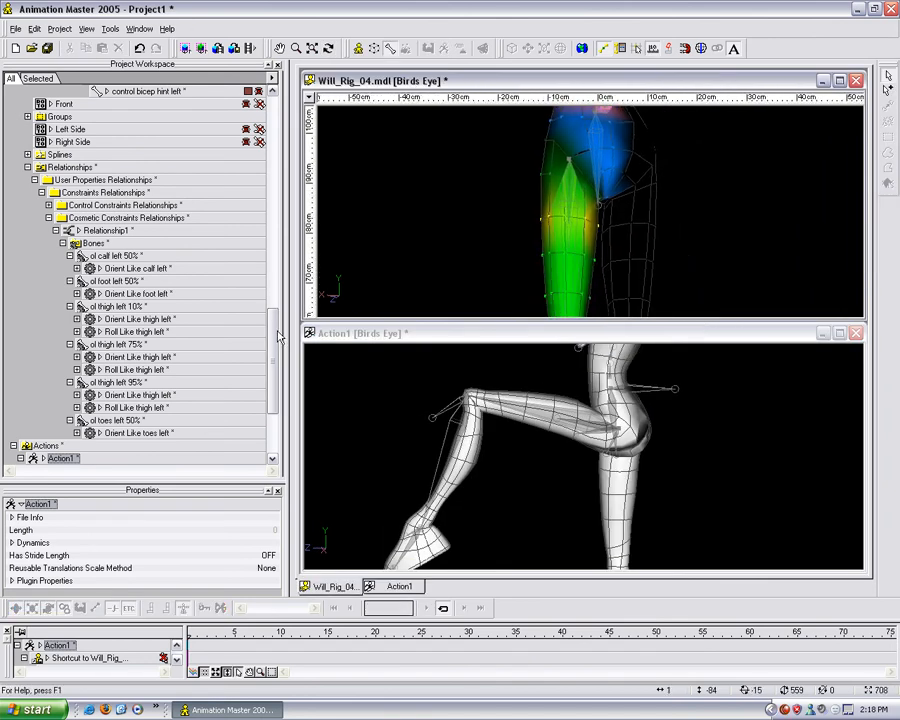
Rename the thigh helper bone ol thigh left 10% under pelvis as ol thigh left 30%
left_click(140, 320)
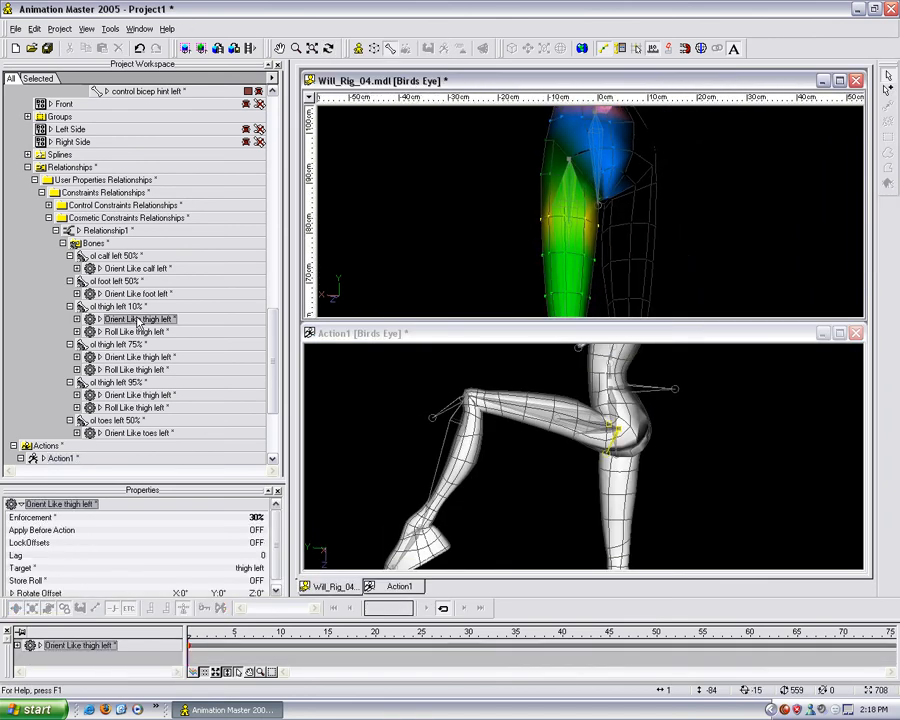
left_click_drag(272, 372, 283, 214)
left_click(122, 226)
left_click(130, 227)
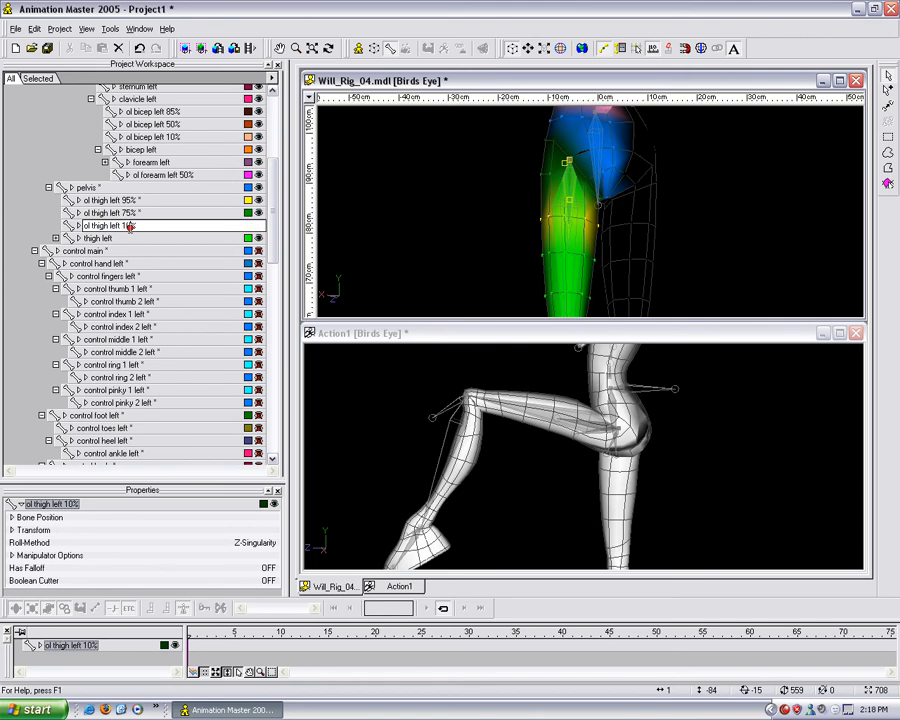
type("30")
key("Return")
left_click(421, 240)
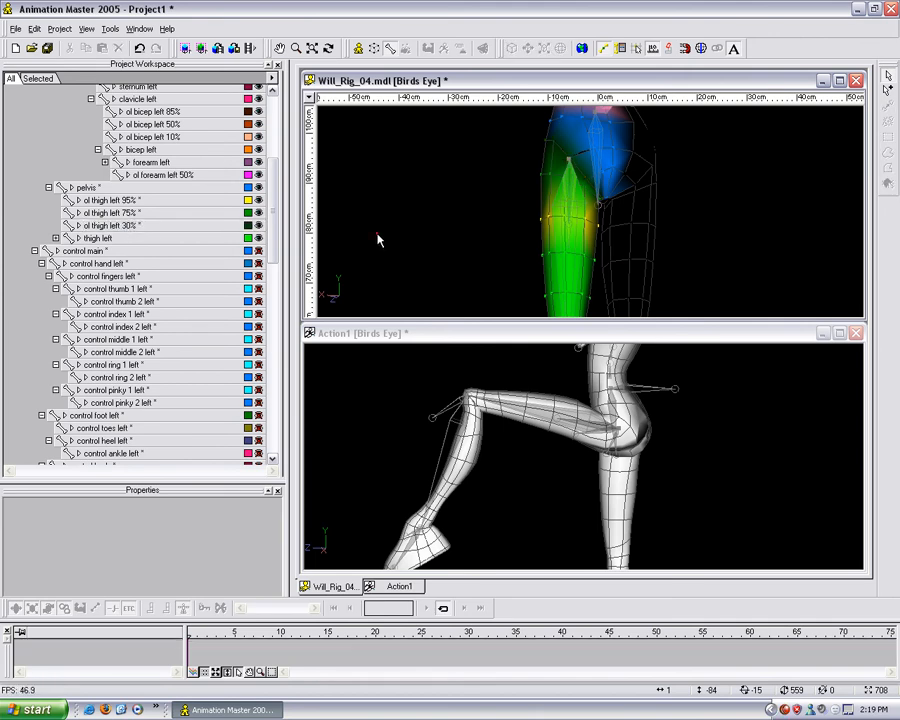
Save the model under the new file name Will_Rig_05.mdl
right_click(486, 205)
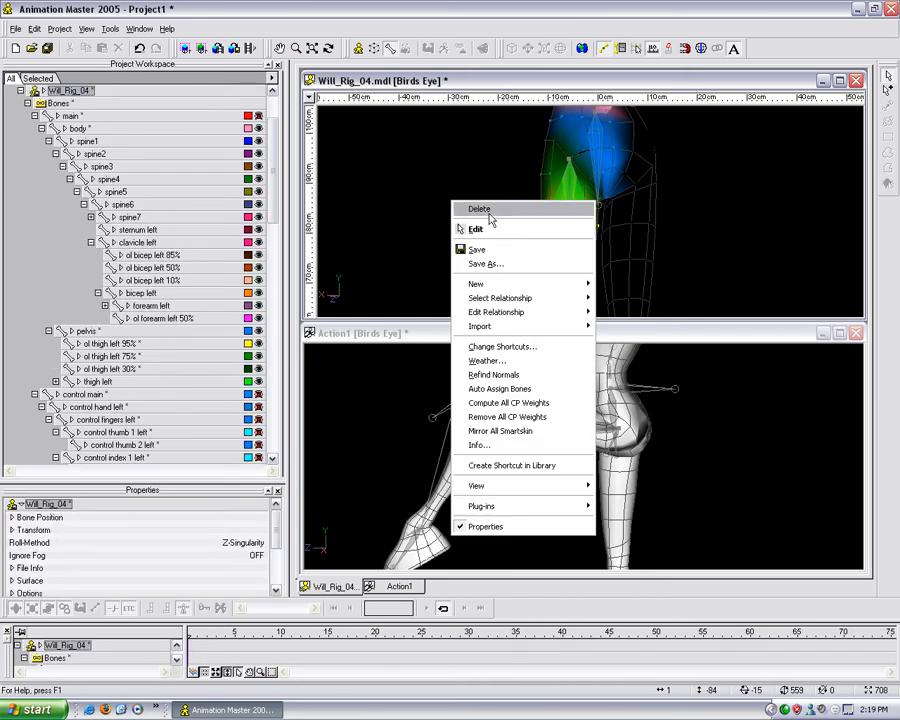
left_click(493, 262)
left_click(150, 270)
type("5.mdl")
key("Return")
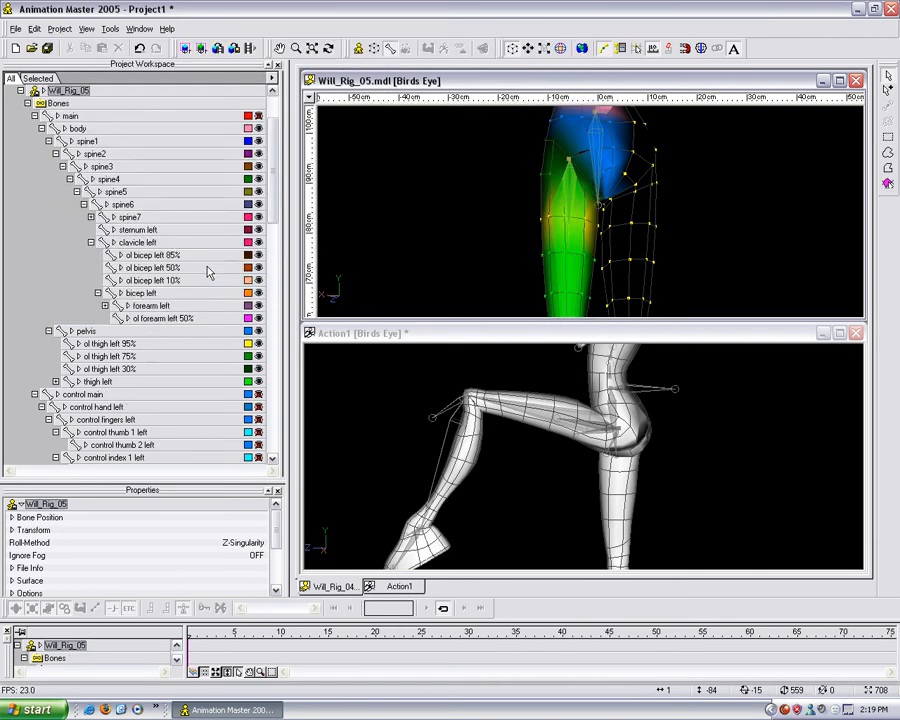
Close the Action1 window and delete Action1 from the project
key("t")
left_click_drag(603, 354, 632, 361)
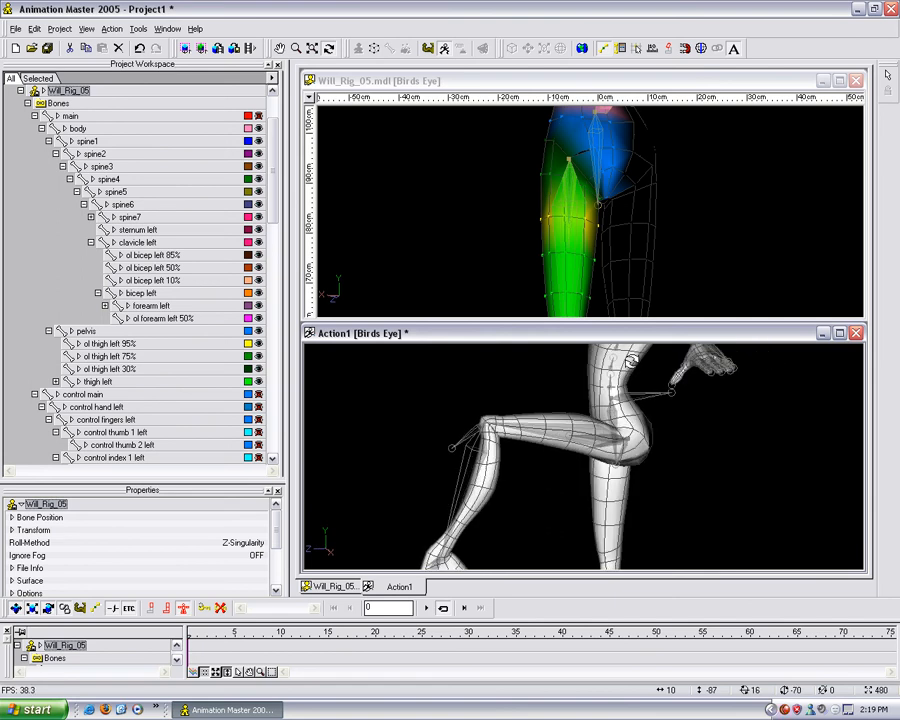
left_click(856, 333)
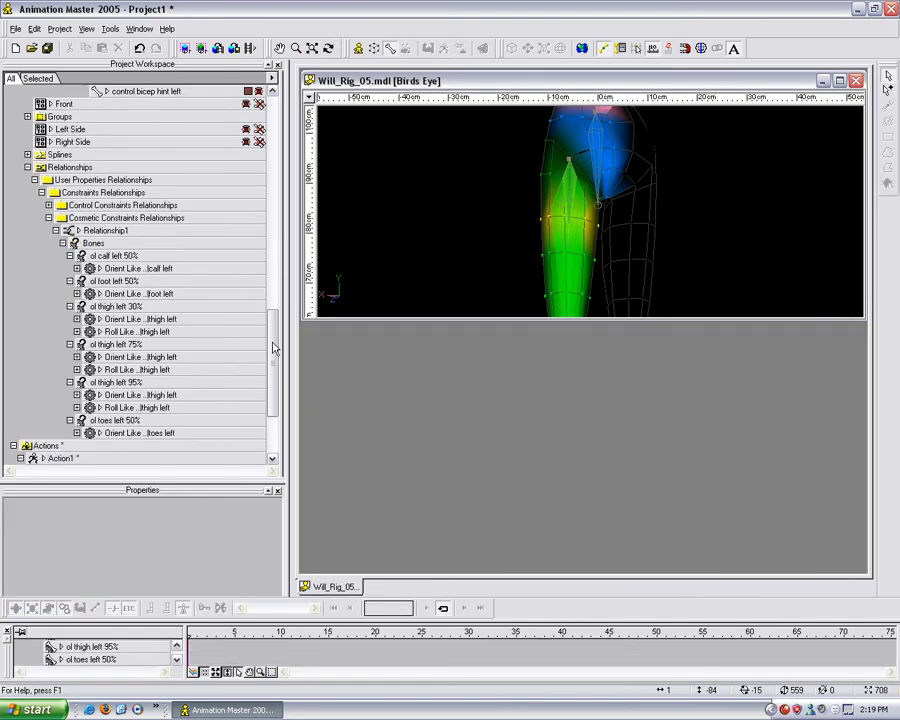
left_click_drag(273, 346, 225, 380)
left_click(60, 331)
key("Delete")
key("Return")
mouse_move(268, 349)
left_mouse_down()
mouse_move(268, 336)
mouse_move(273, 365)
left_mouse_up()
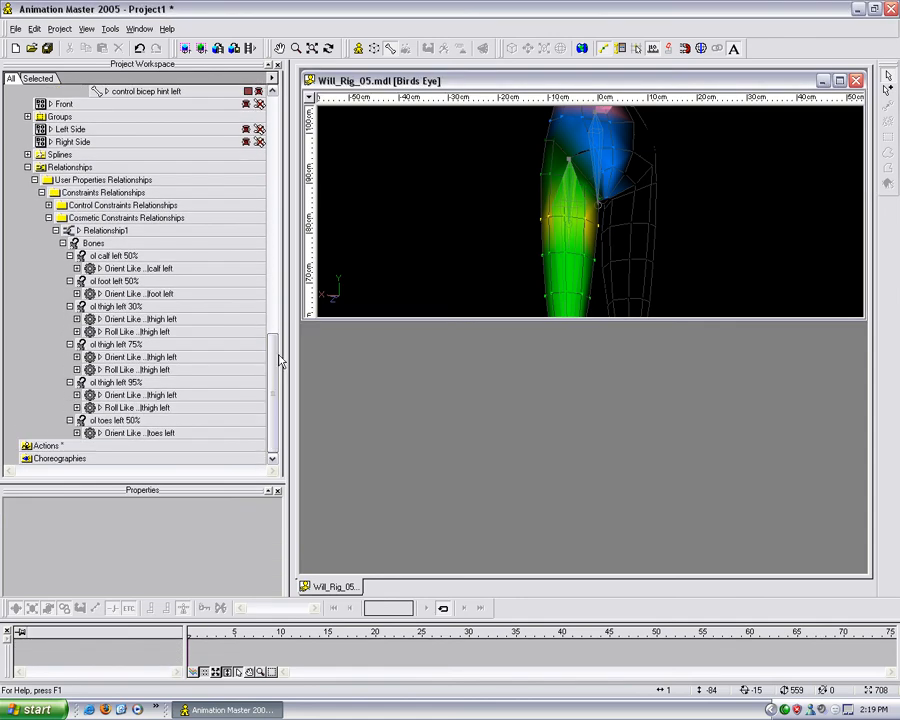
Maximize the model window and open Relationship1 of the Cosmetic Constraints for editing
left_click(839, 80)
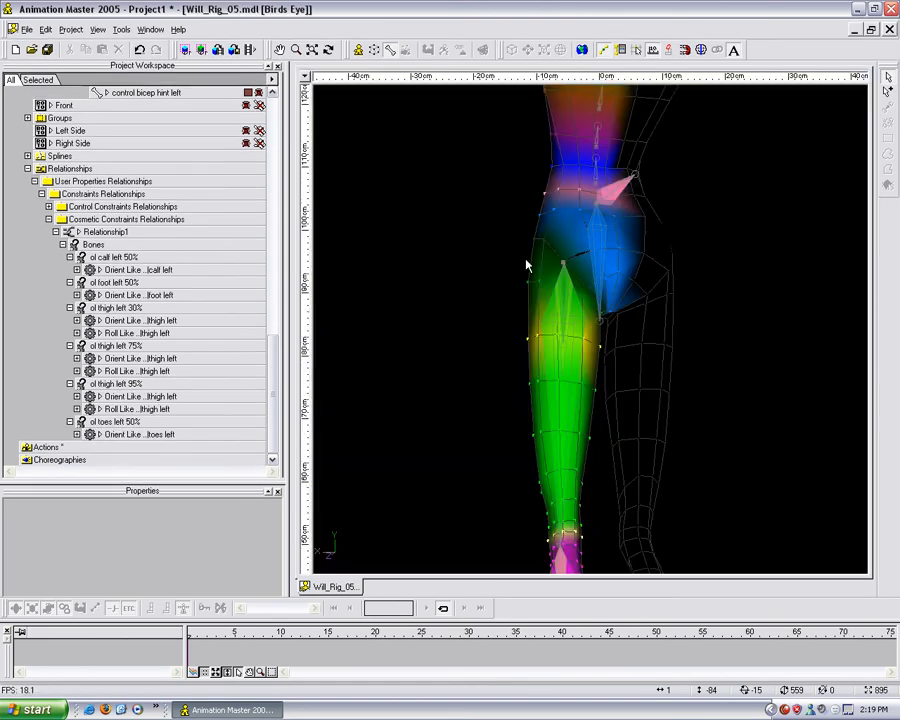
double_click(70, 233)
key("t")
left_click_drag(488, 322, 444, 324)
scroll(445, 326, "up", 3)
scroll(447, 328, "up", 3)
middle_click_drag(495, 275, 508, 402)
scroll(499, 328, "up", 4)
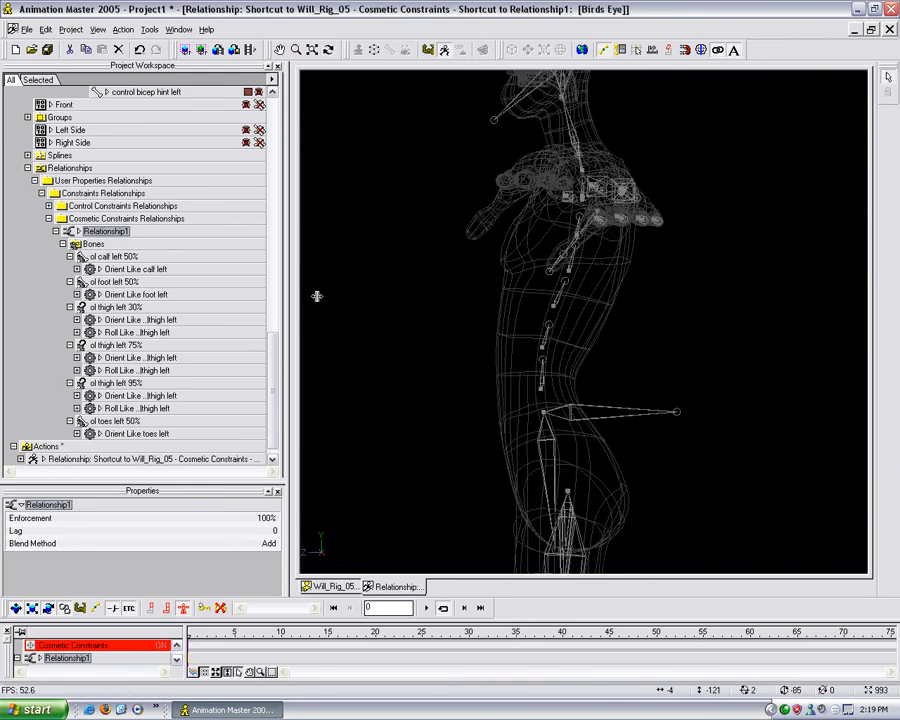
left_click_drag(273, 341, 292, 122)
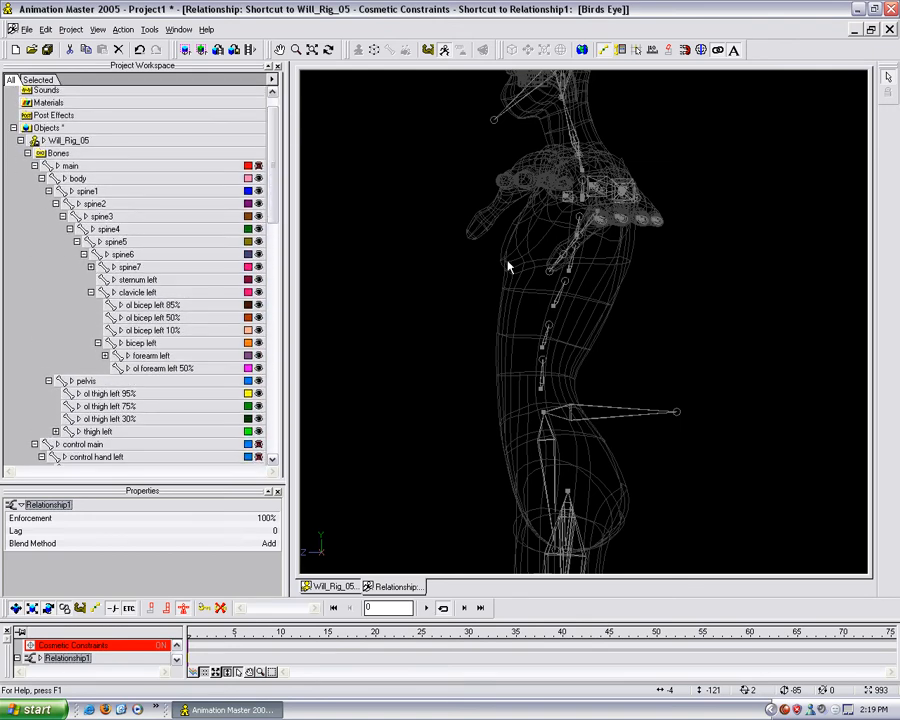
In the right view, add an Orient Like constraint from ol neck 50% to neck with 50% enforcement
key("4")
scroll(613, 342, "up", 5)
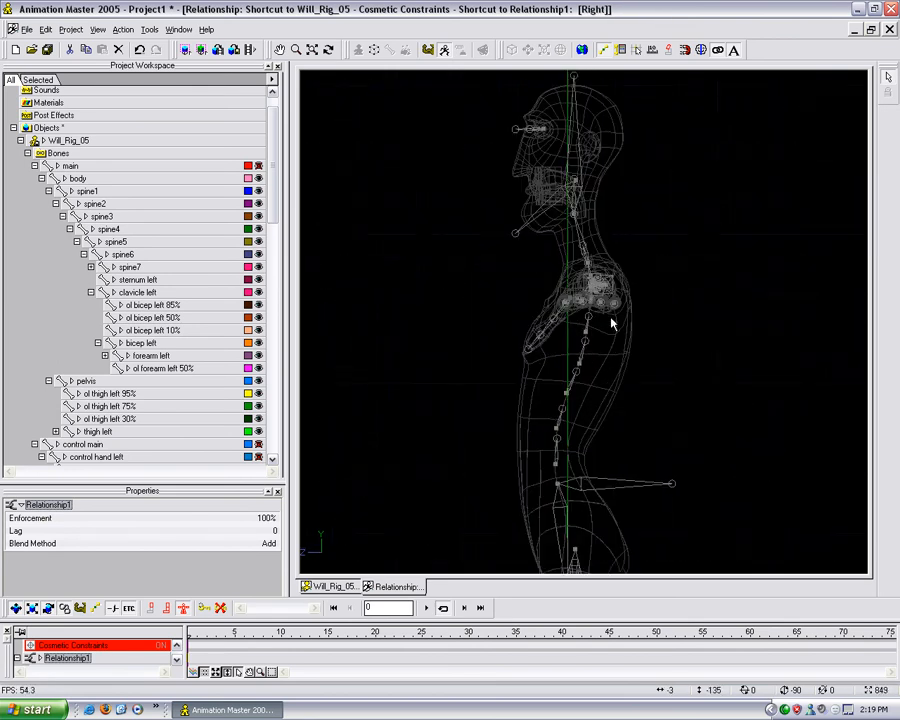
scroll(613, 347, "up", 8)
scroll(580, 320, "up", 3)
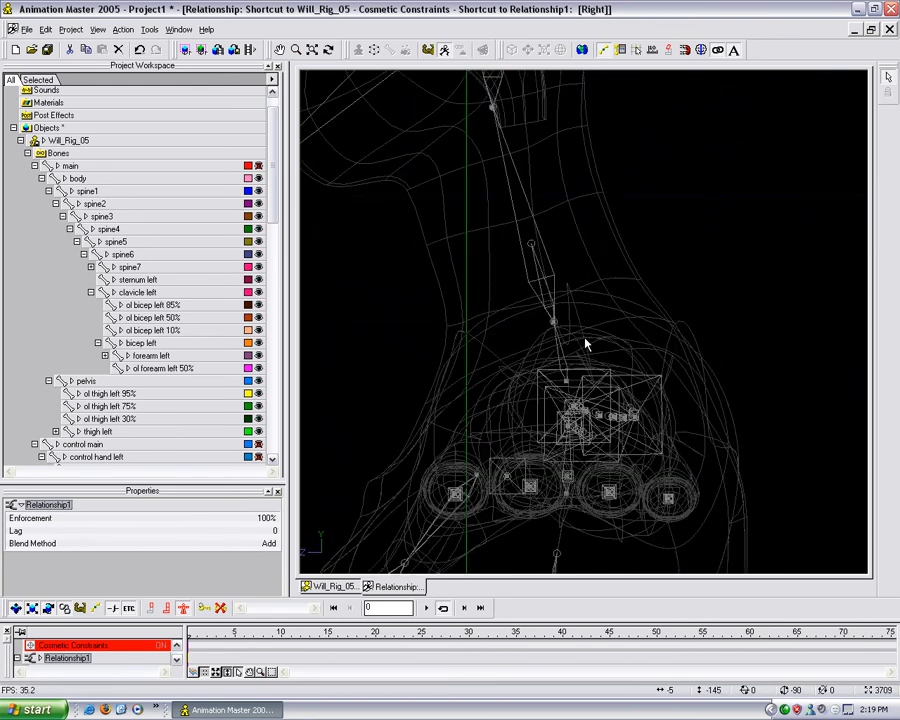
left_click_drag(586, 320, 616, 380)
left_click(562, 312)
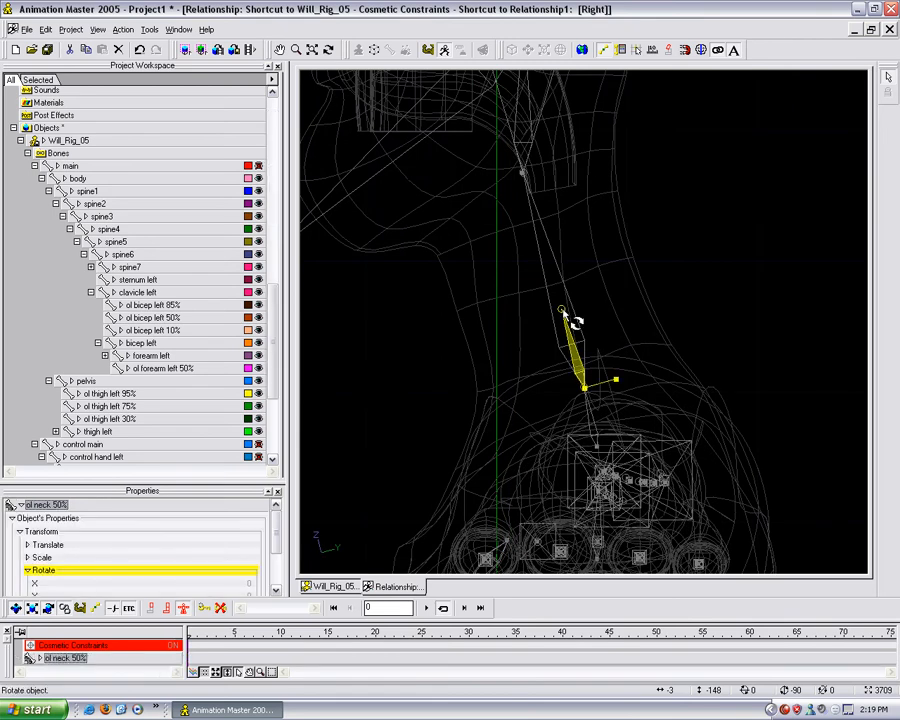
right_click(562, 312)
mouse_move(607, 374)
left_click(735, 428)
left_click(562, 298)
left_click(252, 518)
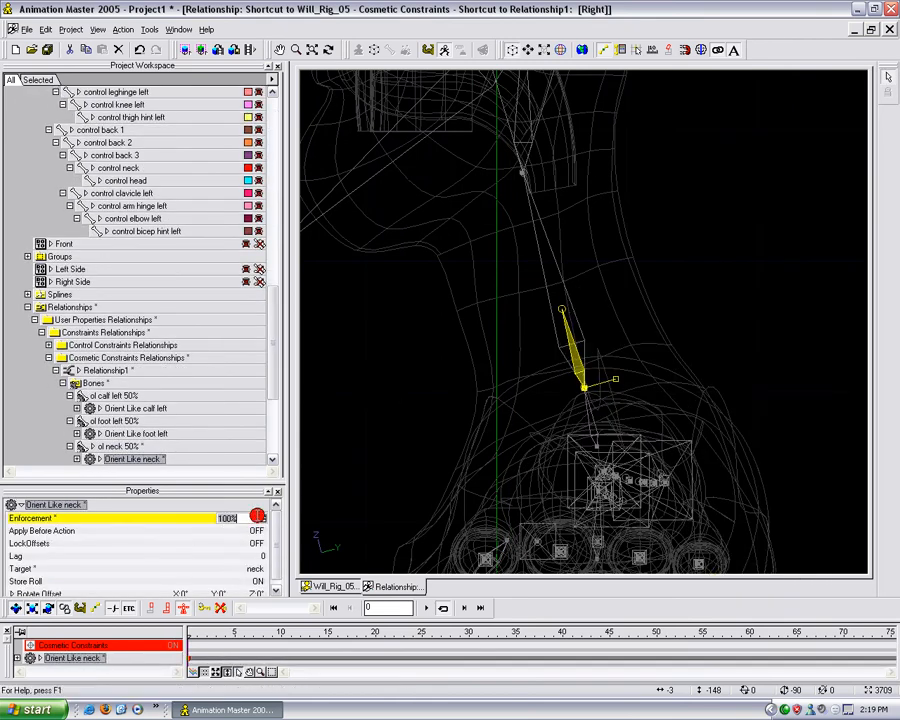
key("Return")
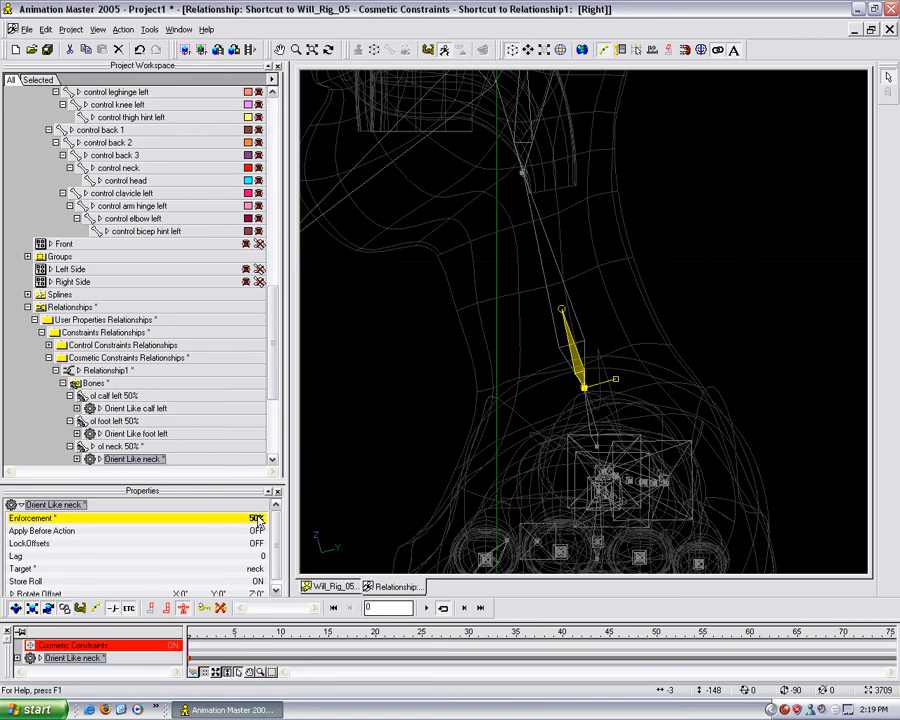
Add an Orient Like constraint from ol head 50% to head with 50% enforcement
middle_click_drag(517, 309, 514, 545)
right_click(520, 256)
mouse_move(560, 314)
left_click(712, 201)
left_click(599, 304)
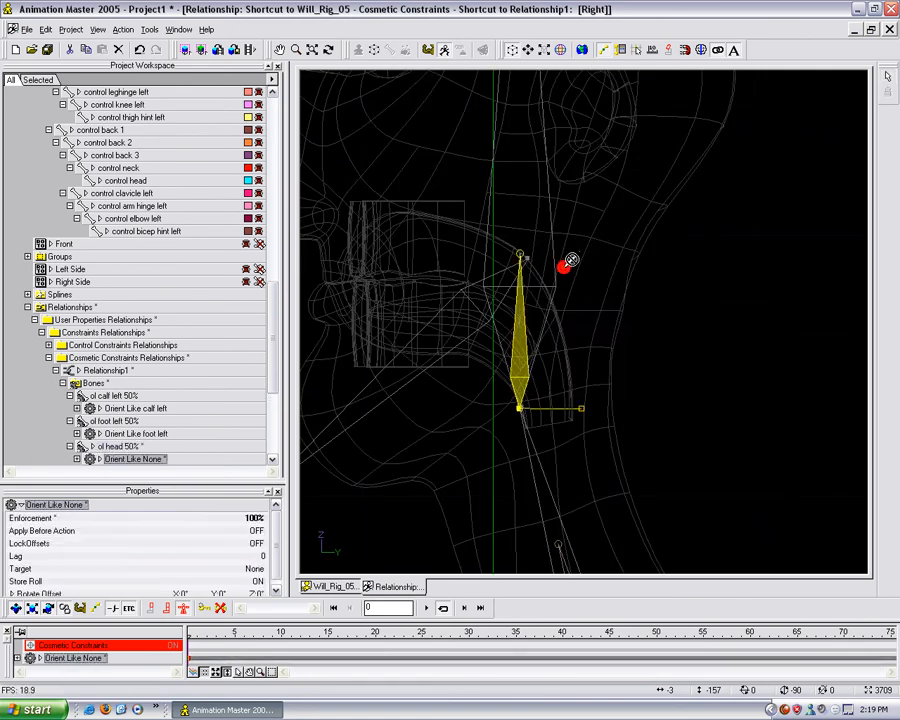
left_click(261, 518)
type("50")
key("Return")
scroll(624, 365, "down", 8)
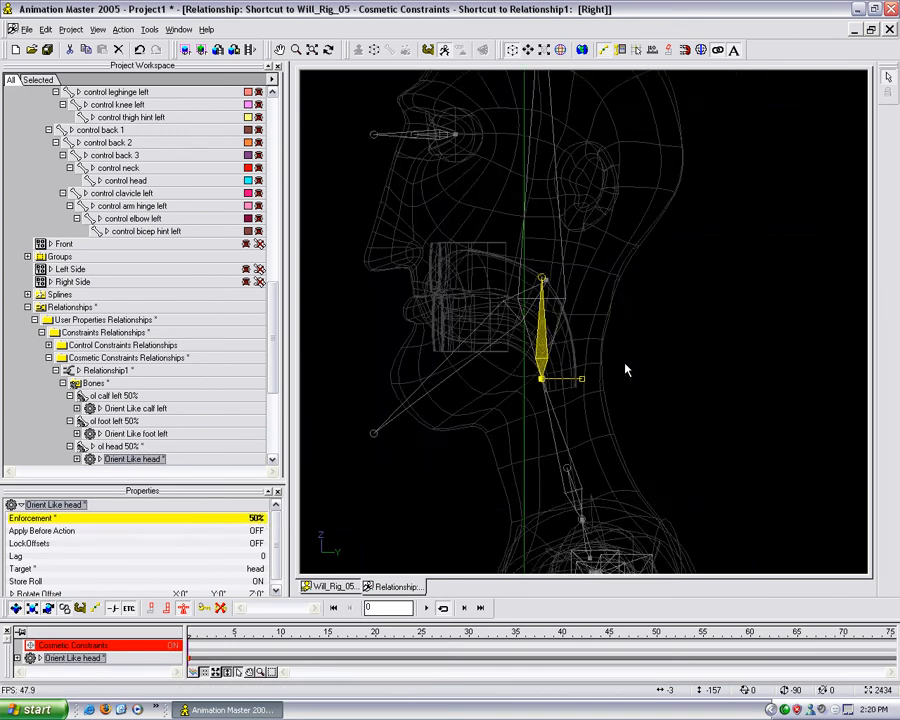
In the top view, add an Orient Like constraint from ol bicep left 85% to bicep left and set its enforcement
middle_click_drag(619, 422, 615, 286)
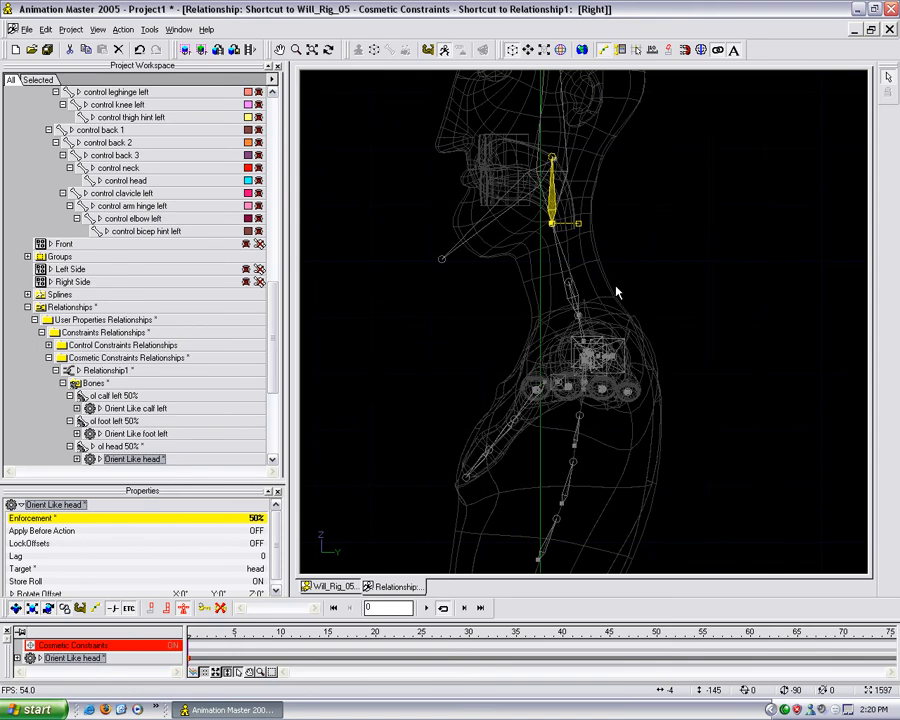
key("5")
middle_click_drag(669, 329, 548, 335)
scroll(548, 335, "up", 7)
scroll(548, 335, "up", 1)
middle_click_drag(466, 318, 538, 366)
middle_click_drag(631, 345, 630, 352)
scroll(568, 340, "up", 4)
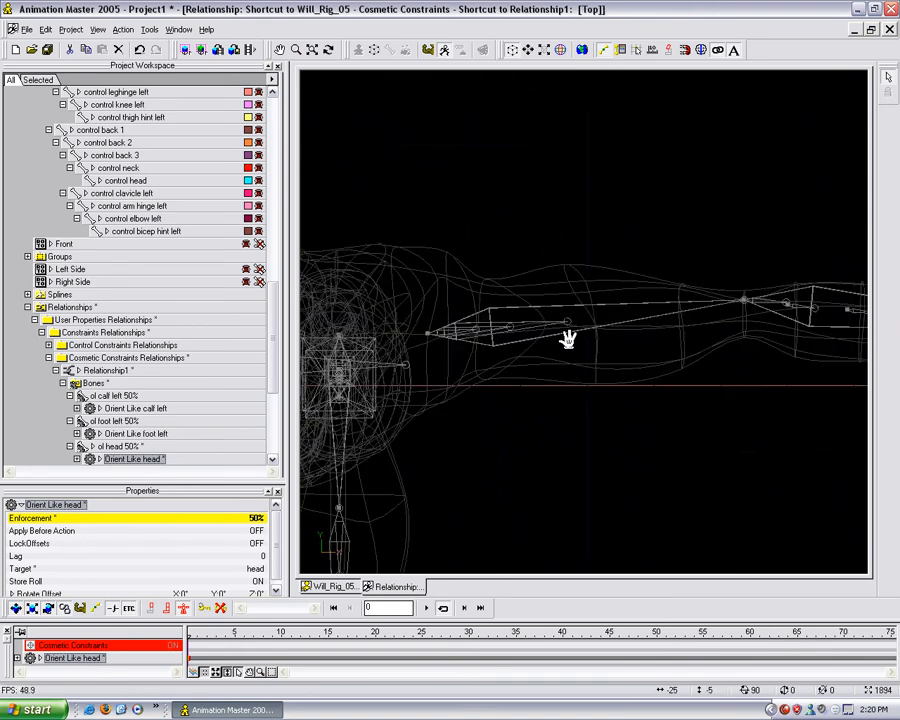
middle_click_drag(567, 338, 599, 336)
scroll(599, 336, "up", 1)
middle_click_drag(658, 311, 649, 321)
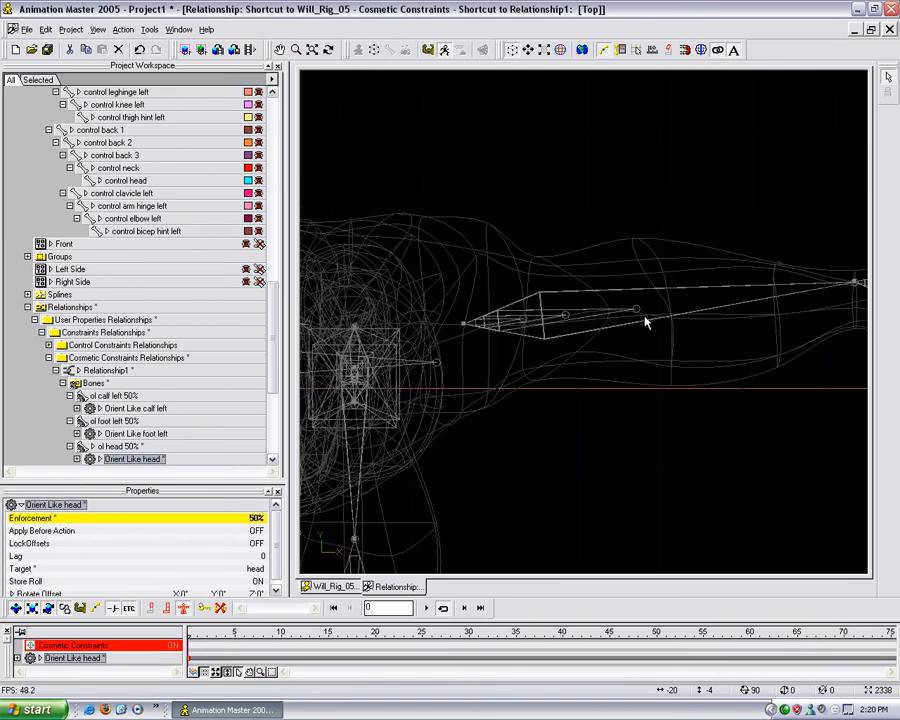
left_click(644, 314)
right_click(637, 312)
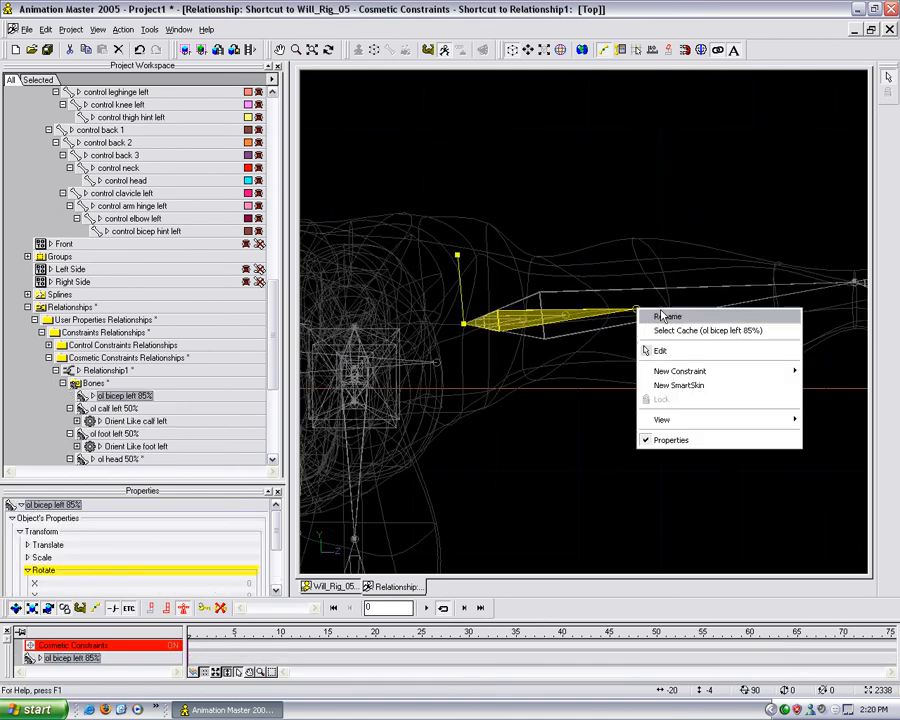
mouse_move(680, 371)
left_click(580, 432)
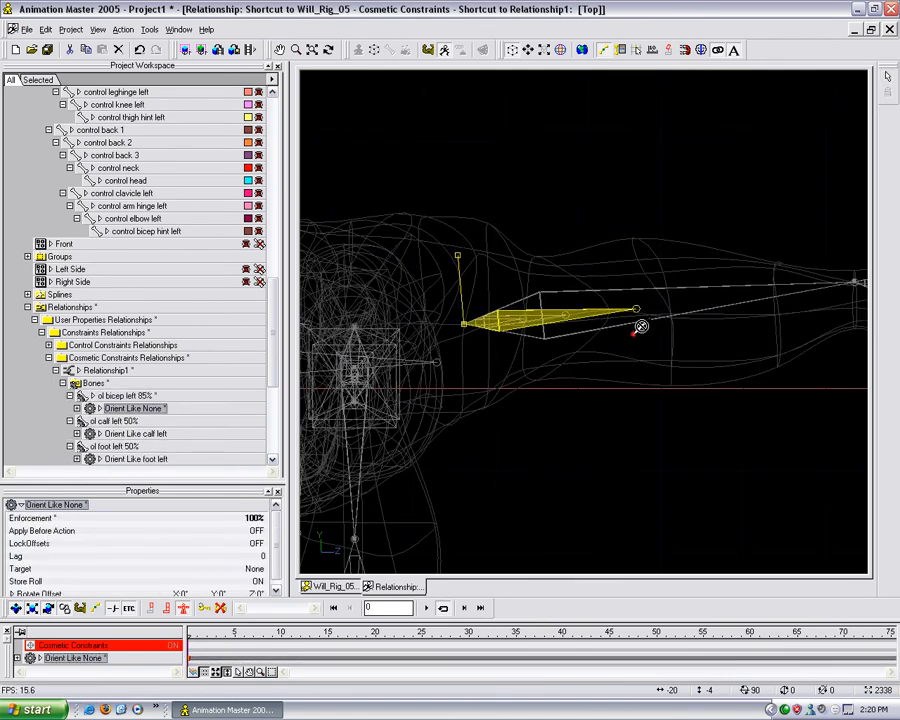
left_click(636, 306)
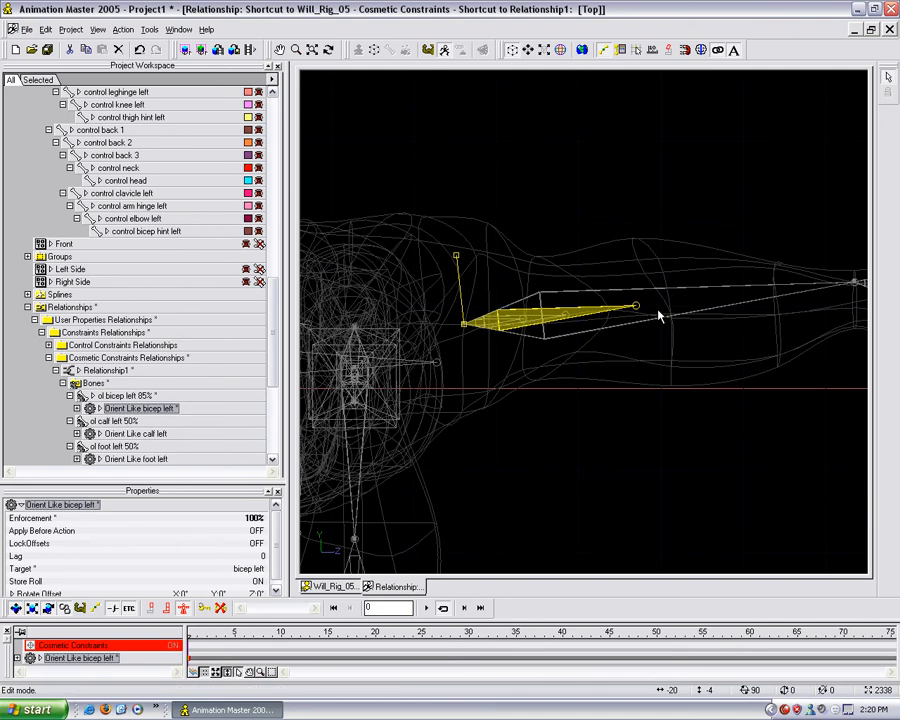
left_click(254, 518)
key("Return")
Add an Orient Like constraint from ol bicep left 50% to bicep left with 50% enforcement
left_click(570, 320)
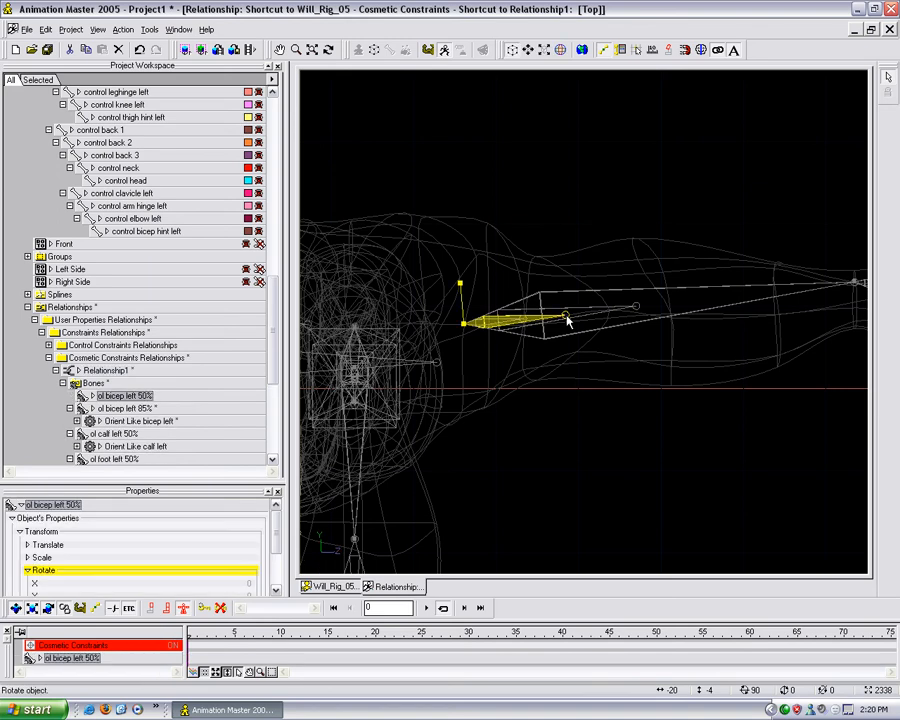
right_click(570, 318)
mouse_move(610, 378)
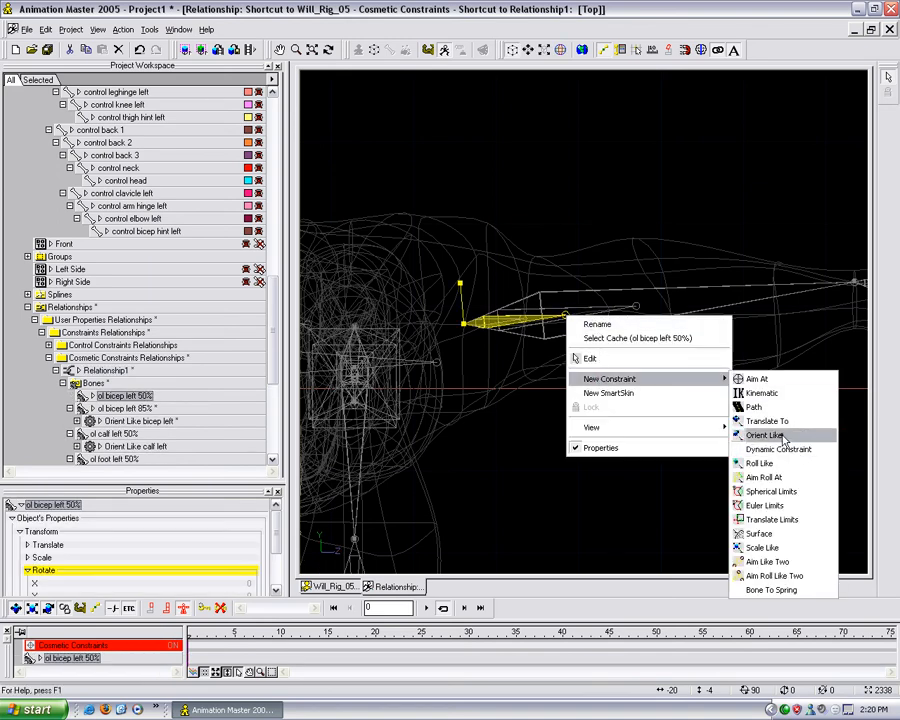
left_click(786, 436)
left_click(603, 307)
left_click(254, 518)
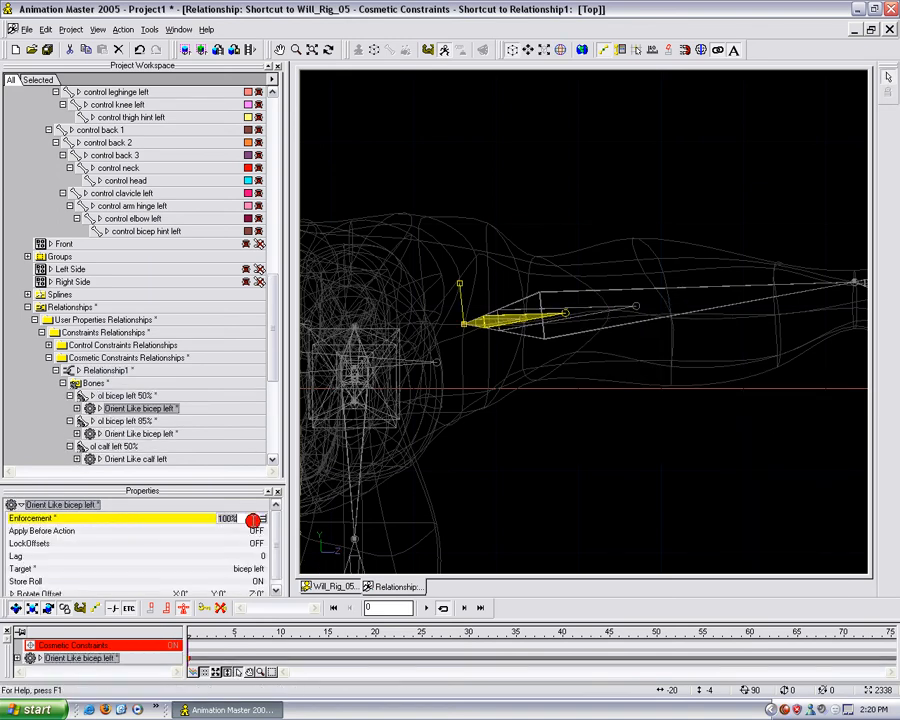
type("50")
key("Return")
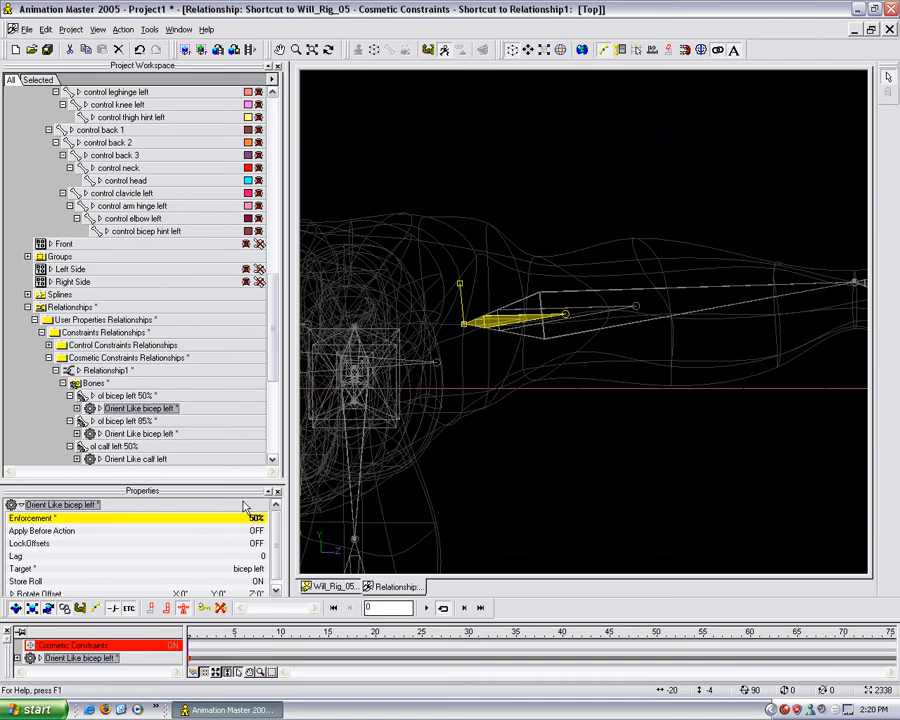
Add an Orient Like constraint from ol bicep left 10% to bicep left with 10% enforcement
left_click(519, 381)
left_click(523, 319)
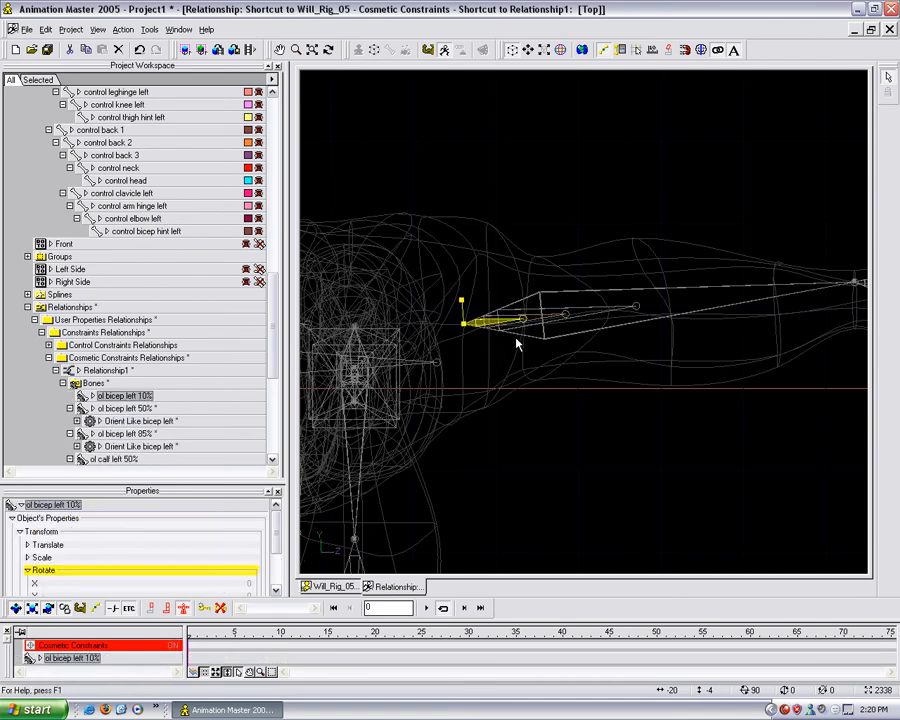
right_click(523, 321)
mouse_move(600, 384)
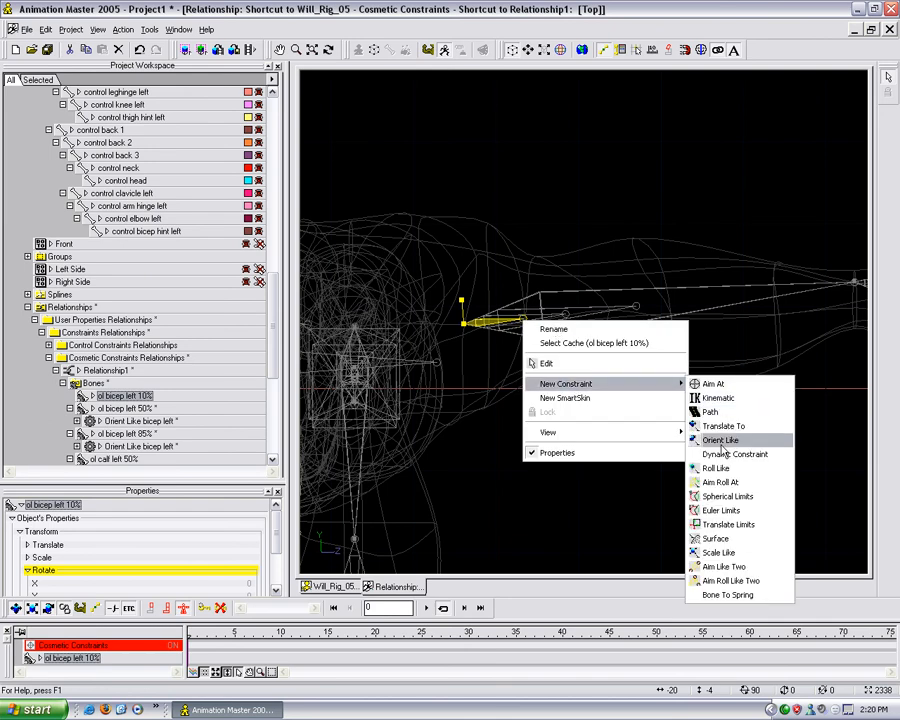
left_click(712, 442)
left_click(636, 300)
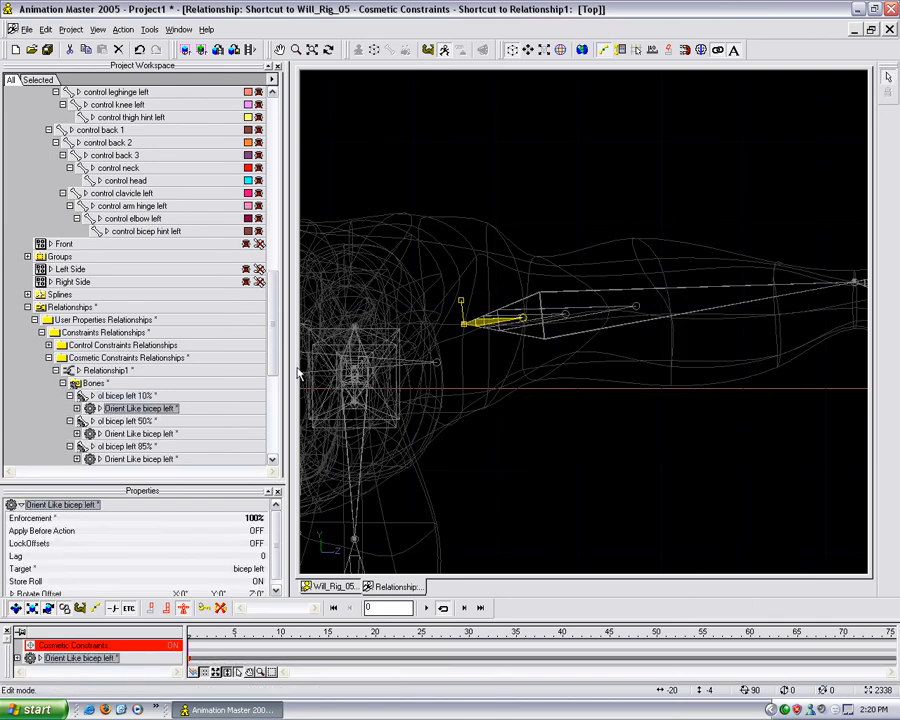
left_click(262, 523)
type("1")
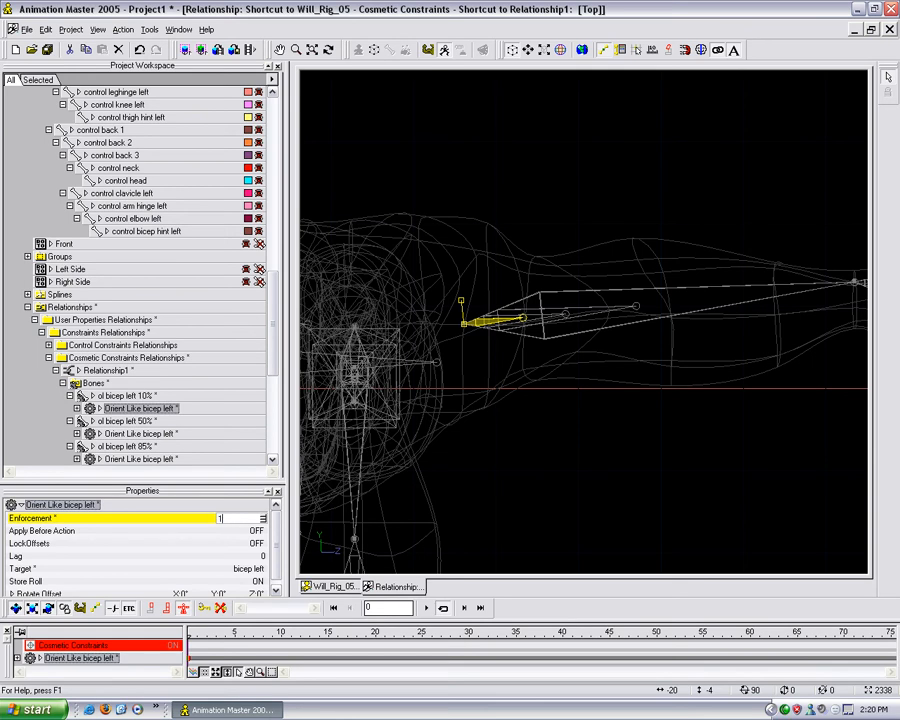
key("Return")
Turn off Store Roll on the Orient Like bicep left constraints of ol bicep left 10%, 50% and 85%
scroll(240, 368, "down", 3)
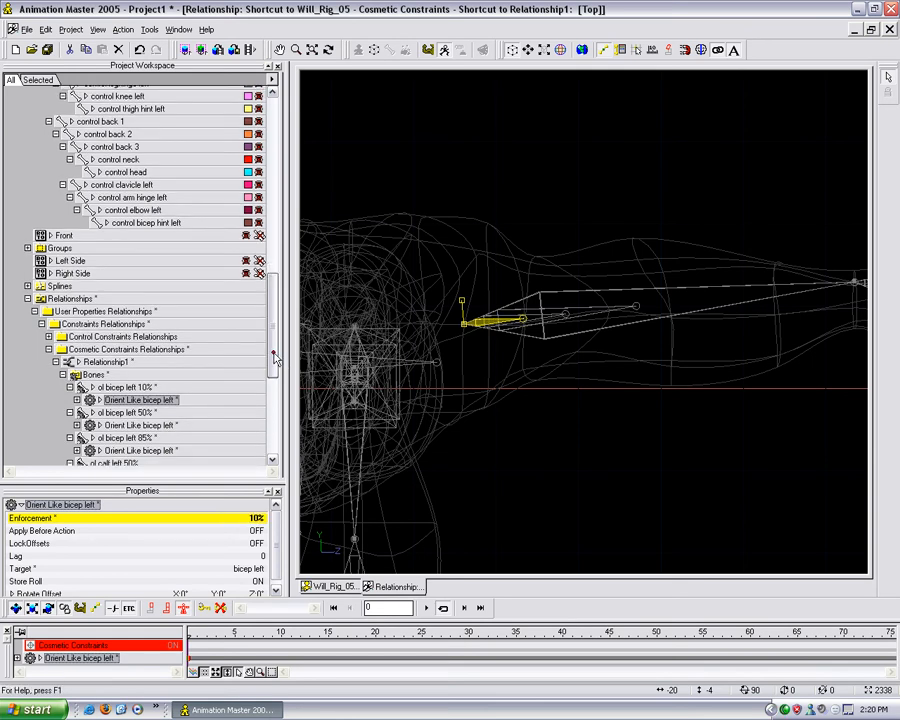
left_click_drag(276, 526, 278, 548)
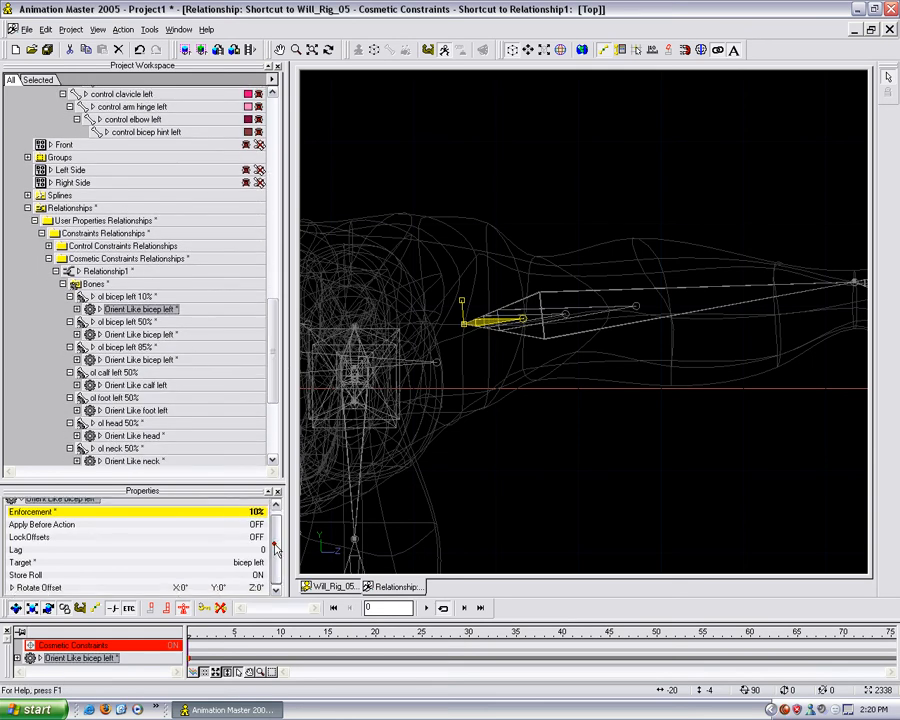
left_click(262, 576)
left_click(140, 334)
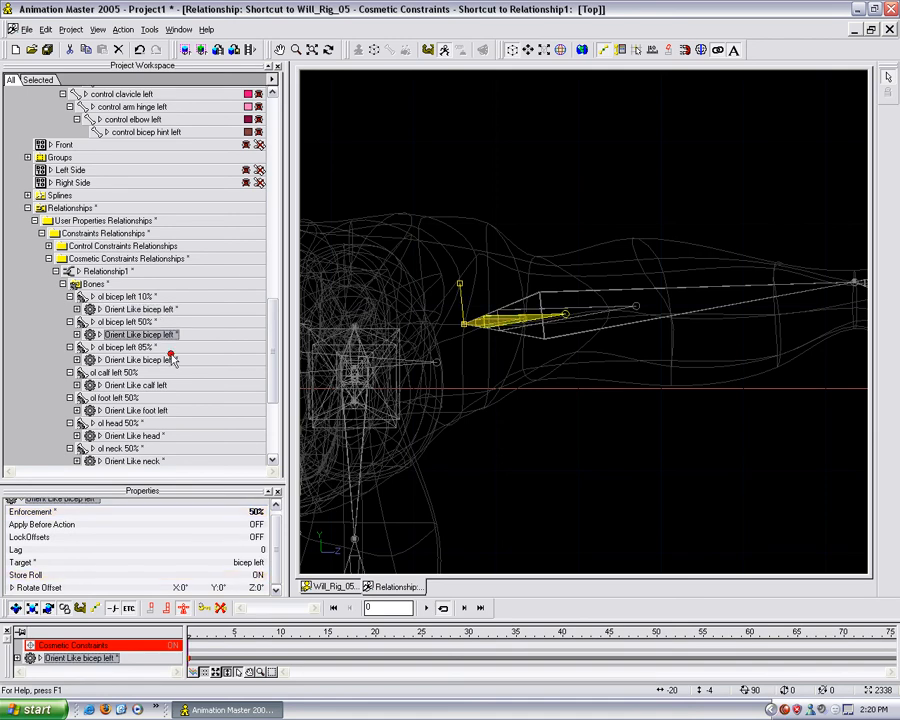
left_click(159, 361)
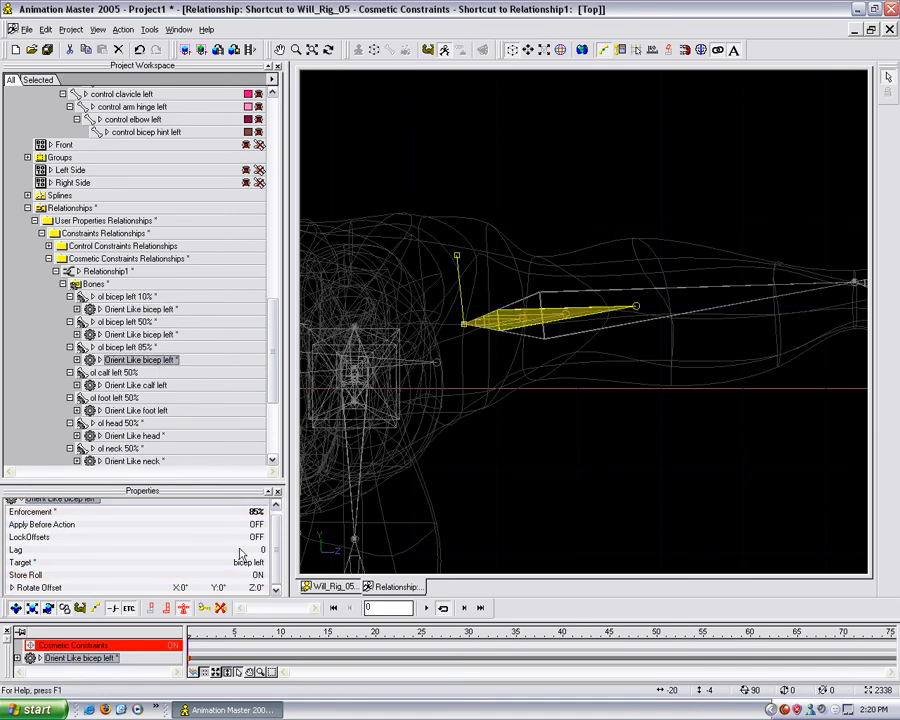
scroll(268, 410, "down", 3)
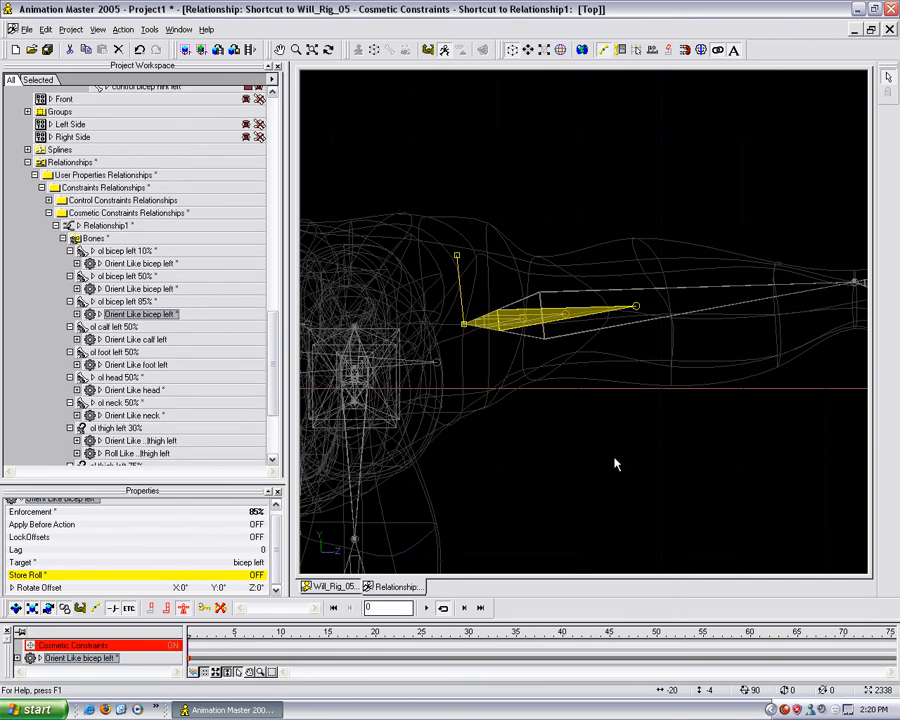
Add a Roll Like constraint from ol bicep left 85% to bicep left with 85% enforcement
left_click(588, 413)
left_click(633, 309)
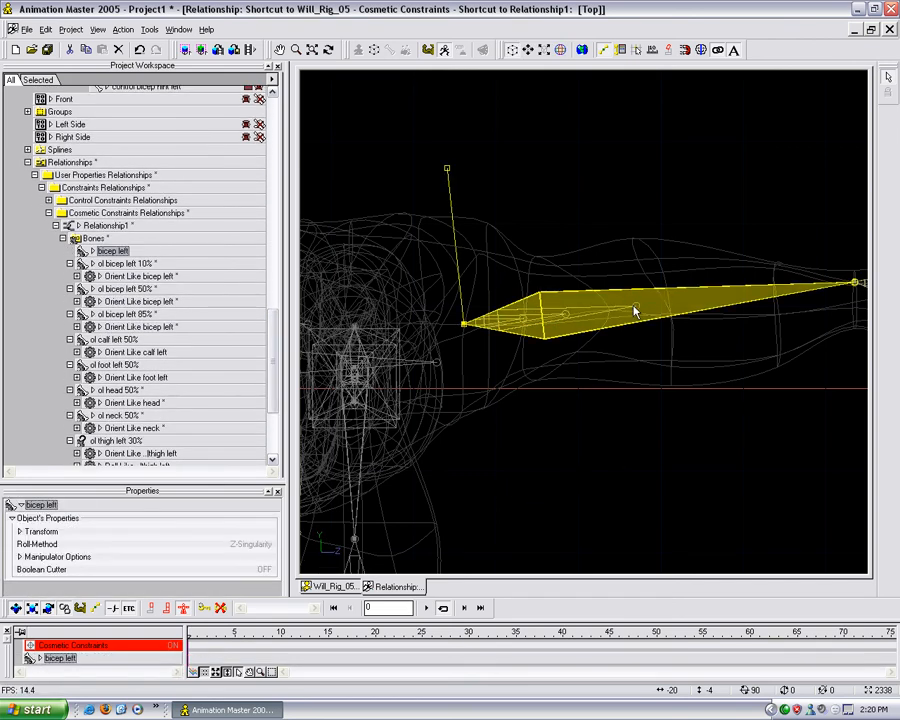
left_click(640, 347)
right_click(636, 309)
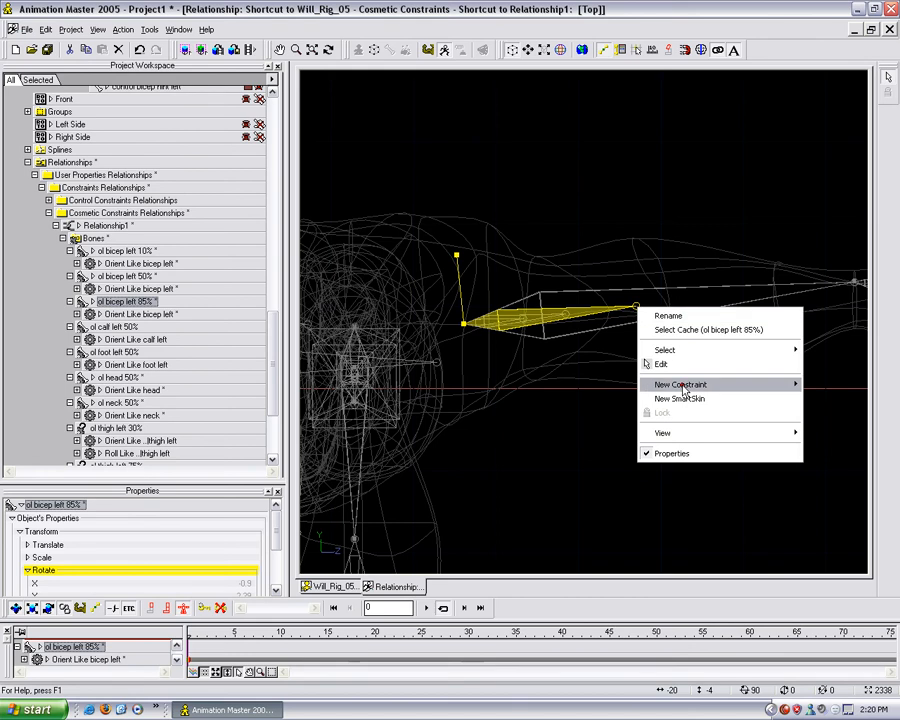
mouse_move(670, 384)
left_click(560, 468)
left_click(668, 304)
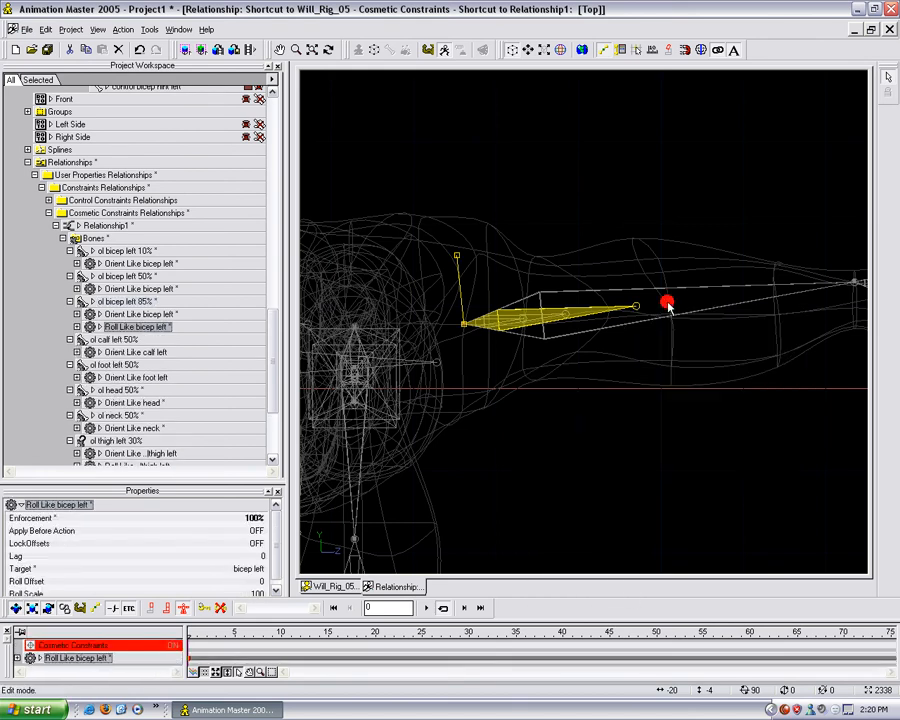
left_click(228, 518)
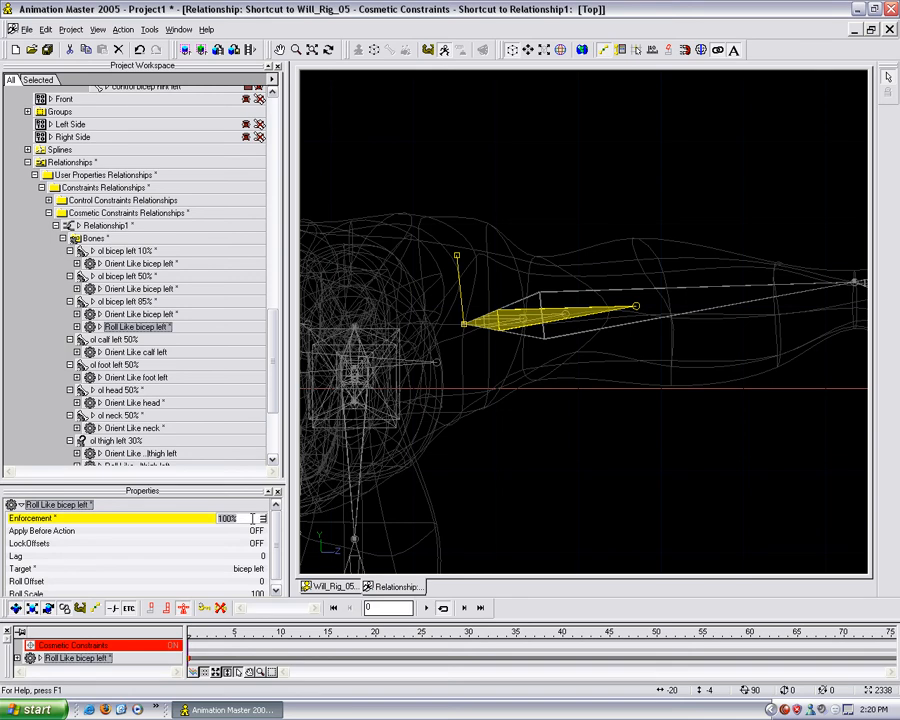
type("85")
key("Return")
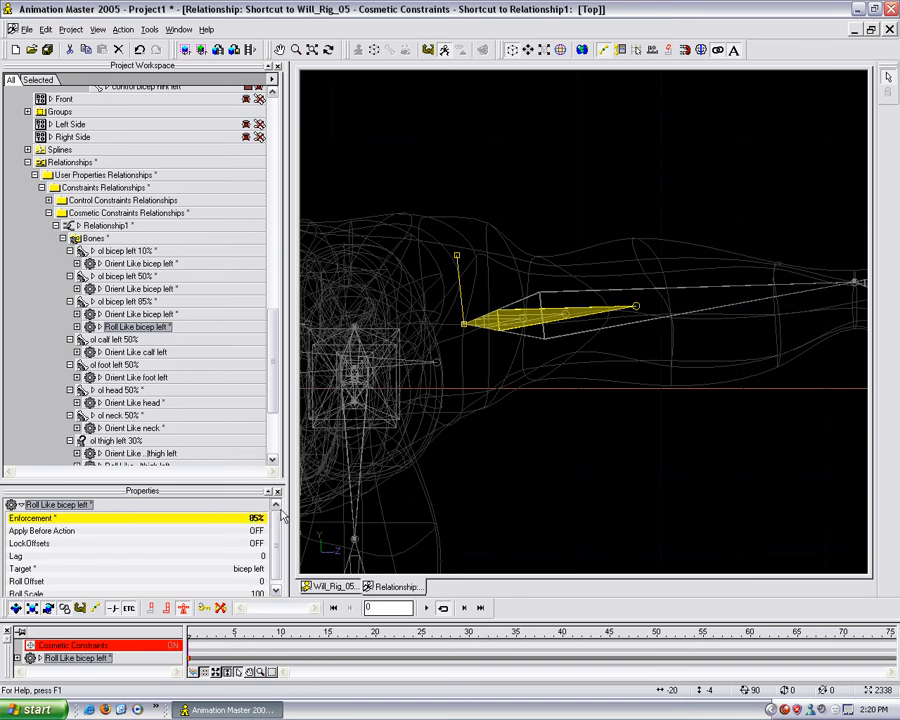
Add a Roll Like constraint from ol bicep left 50% to bicep left with 50% enforcement
left_click(578, 333)
right_click(567, 318)
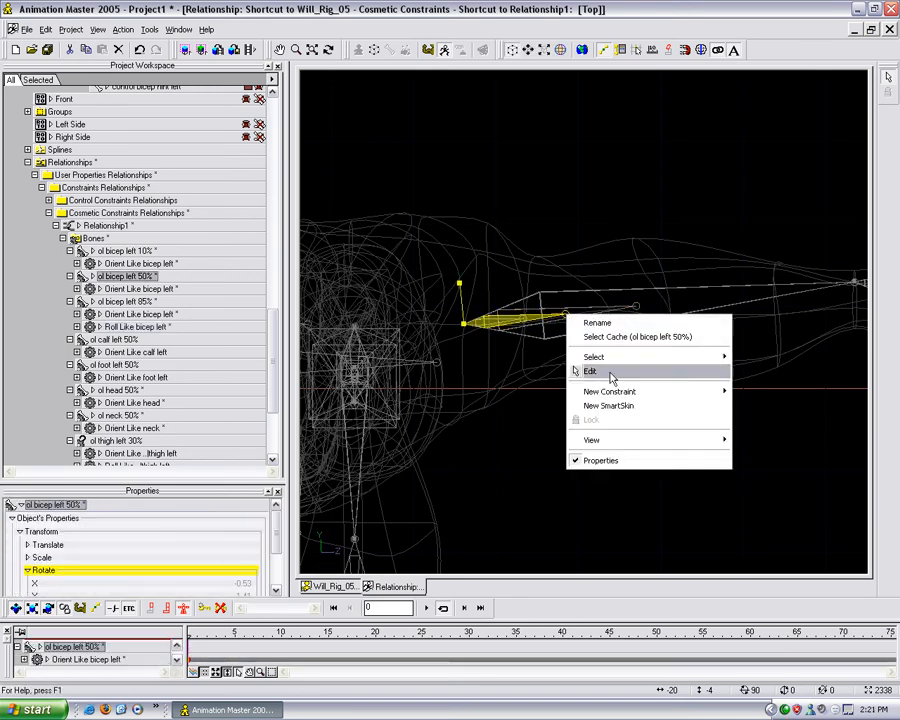
mouse_move(665, 390)
left_click(753, 363)
left_click(665, 308)
left_click(253, 519)
type("50")
key("Return")
Add a Roll Like constraint from ol bicep left 10% to bicep left with 10% enforcement
left_click(528, 337)
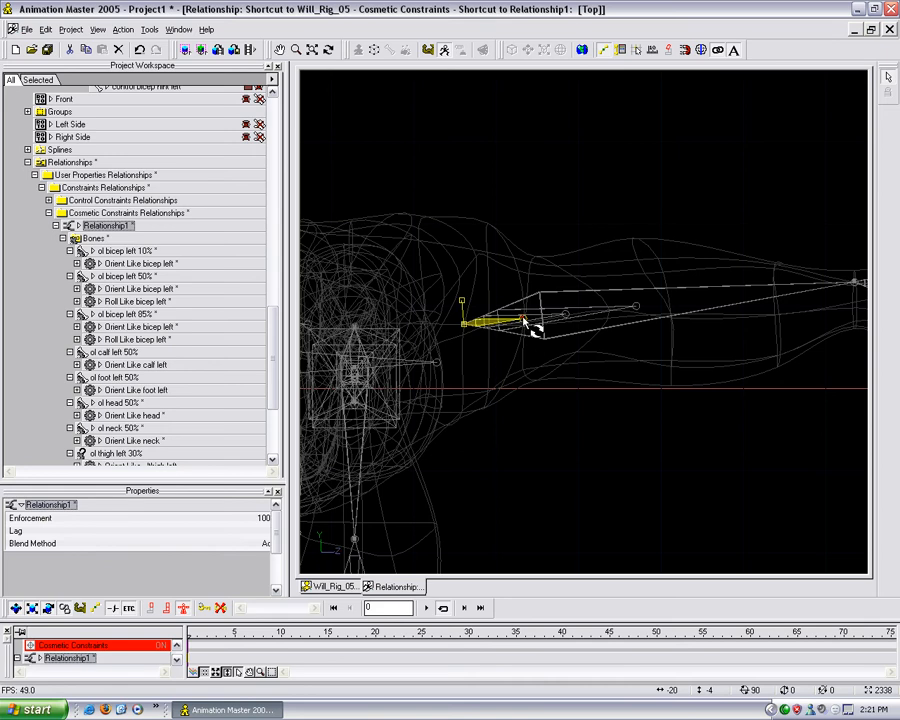
right_click(528, 319)
mouse_move(570, 395)
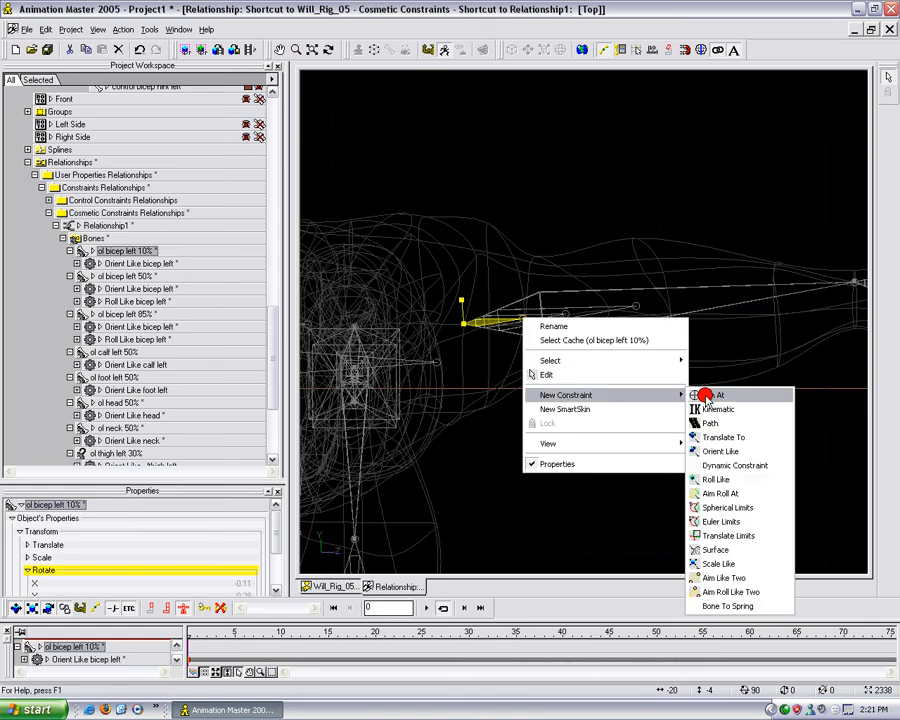
left_click(700, 479)
left_click(663, 304)
left_click(253, 519)
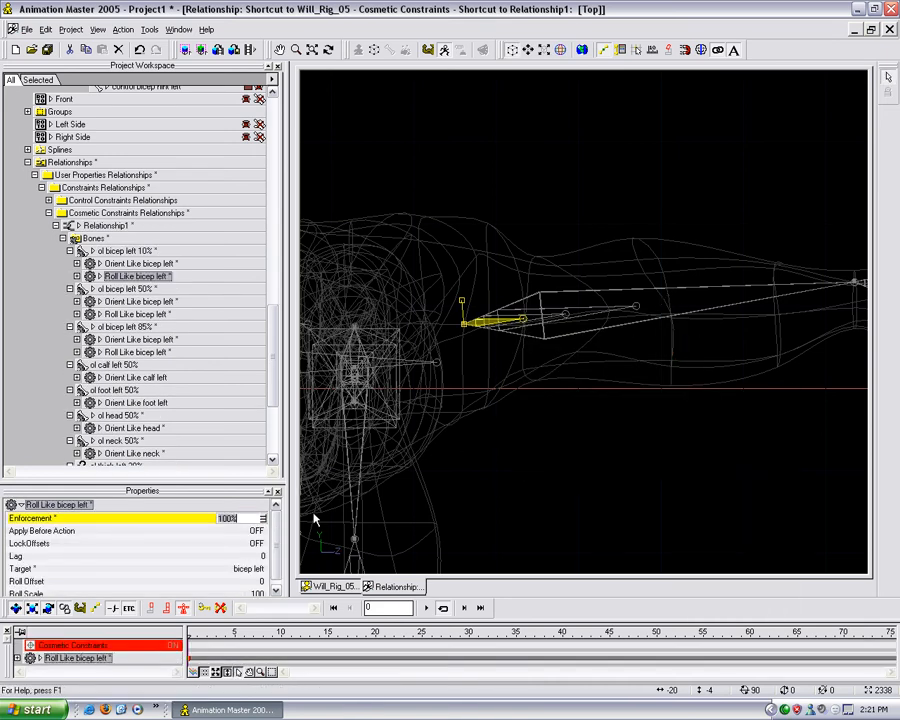
type("10")
key("Return")
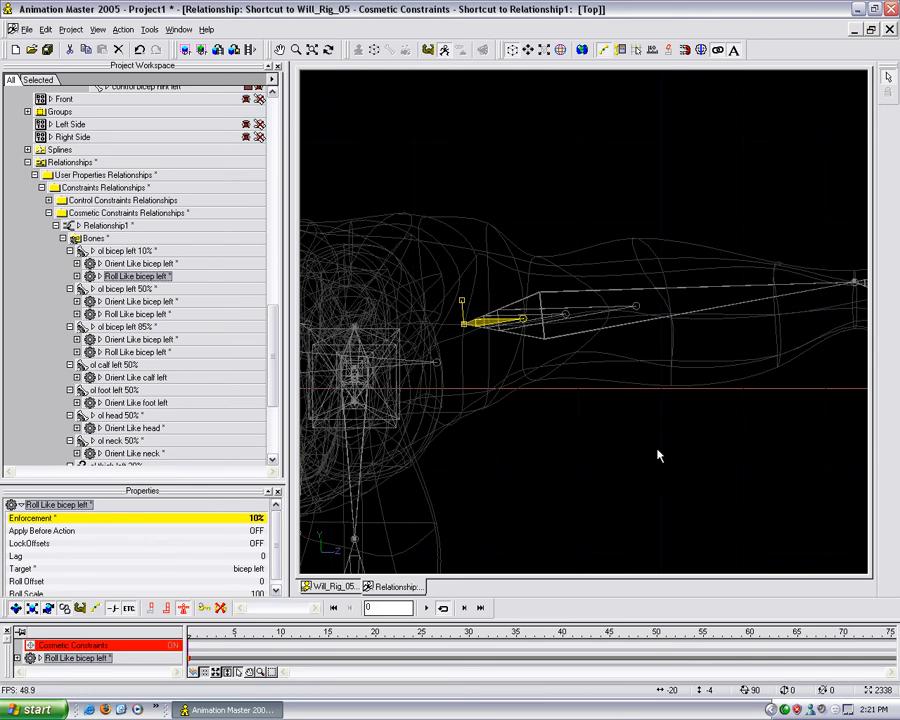
Add an Orient Like constraint from ol forearm left 50% to forearm left with 50% enforcement
left_click(533, 434)
middle_click_drag(785, 400, 647, 415)
scroll(645, 417, "up", 3)
middle_click_drag(689, 376, 636, 421)
left_click(608, 337)
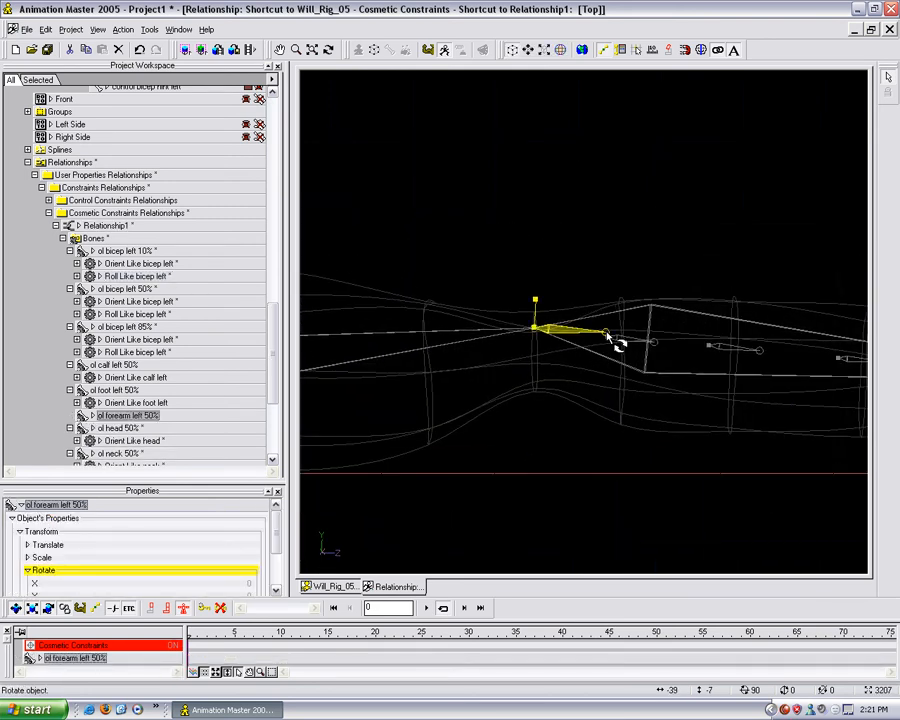
right_click(607, 336)
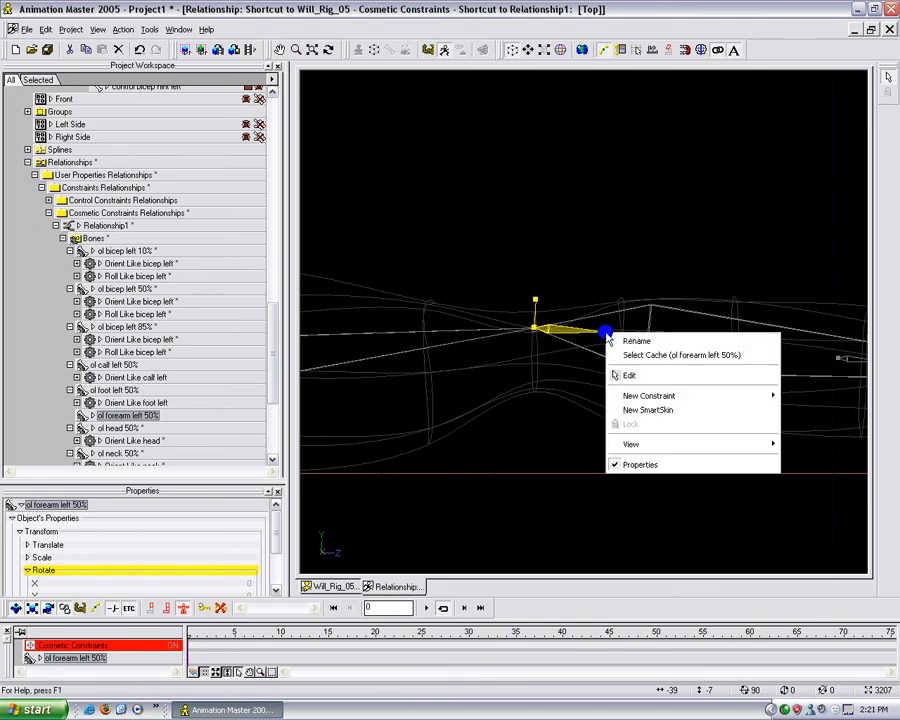
mouse_move(700, 396)
left_click(818, 453)
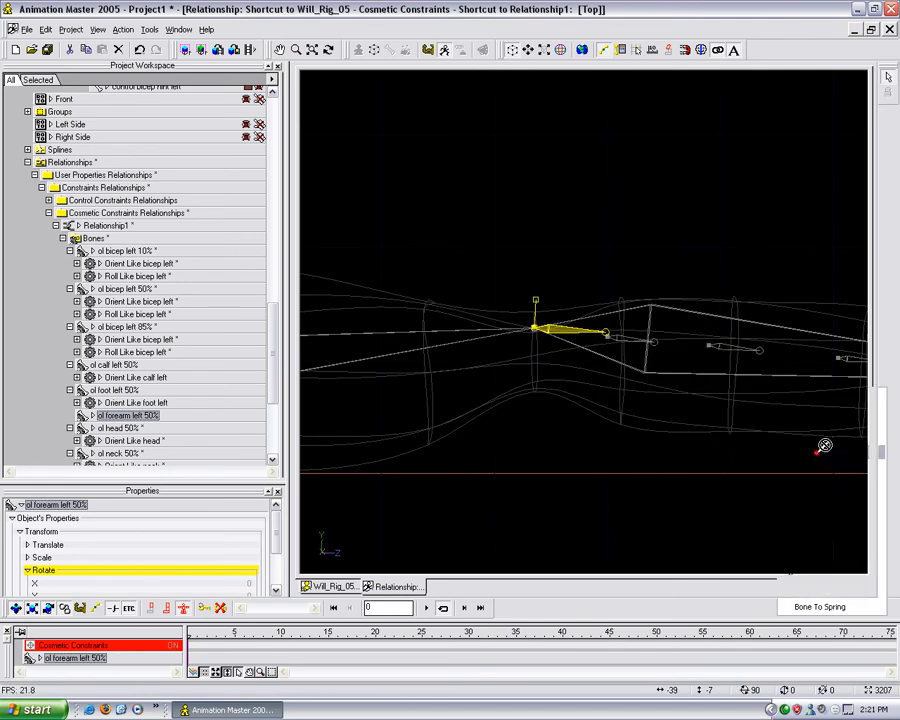
left_click(645, 343)
left_click(255, 518)
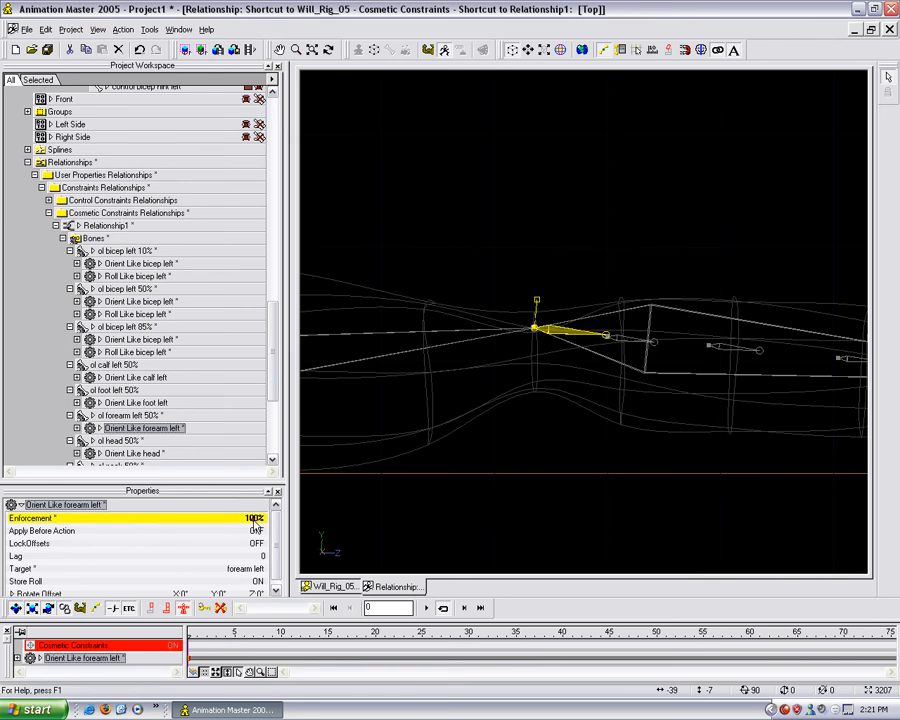
key("Return")
Add an Orient Like constraint to ol rl hand left 50% 100% at the wrist and try to pick its target
middle_click_drag(530, 406, 309, 396)
scroll(522, 382, "down", 3)
middle_click_drag(566, 377, 509, 362)
scroll(522, 382, "down", 2)
scroll(518, 373, "up", 4)
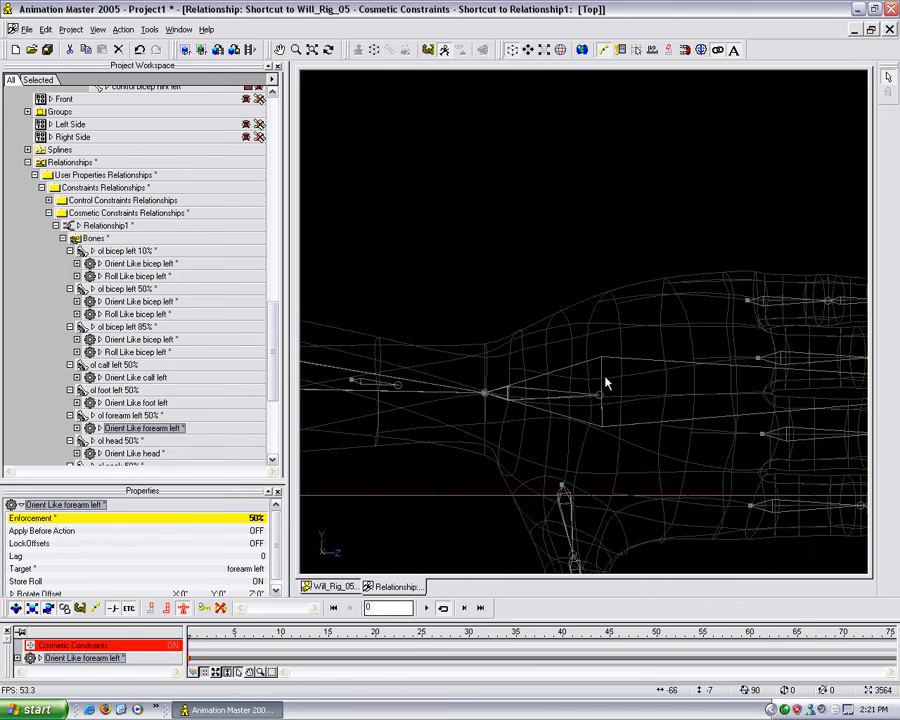
left_click(600, 397)
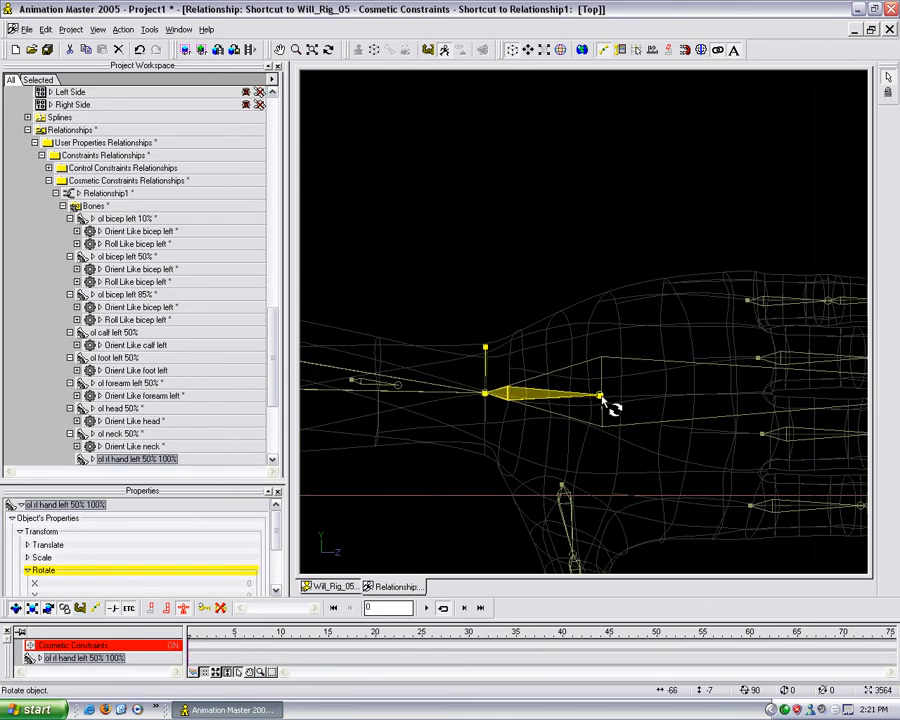
right_click(600, 398)
mouse_move(620, 460)
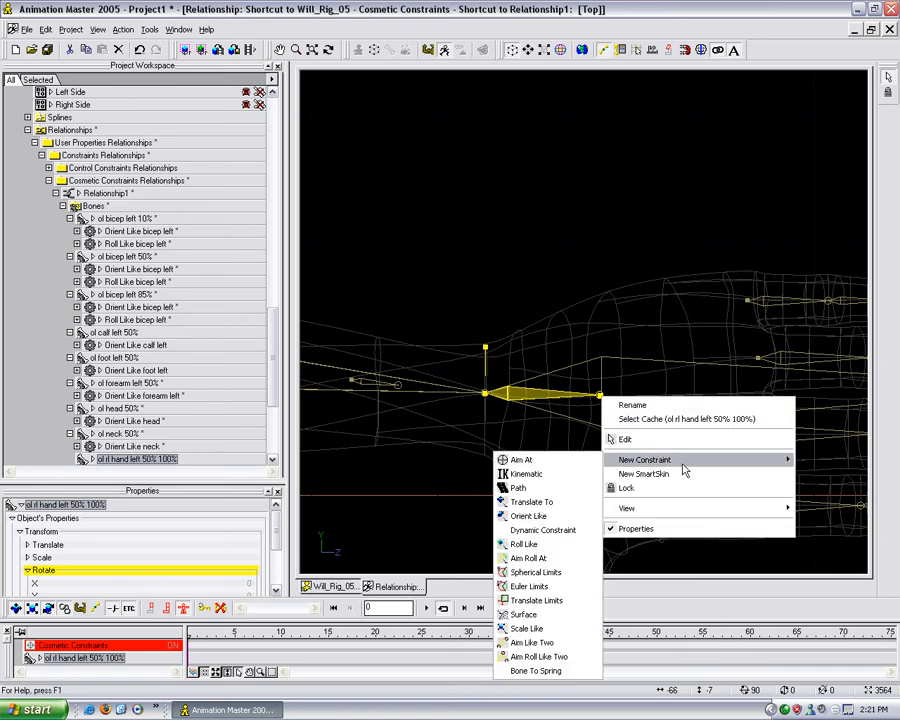
left_click(544, 518)
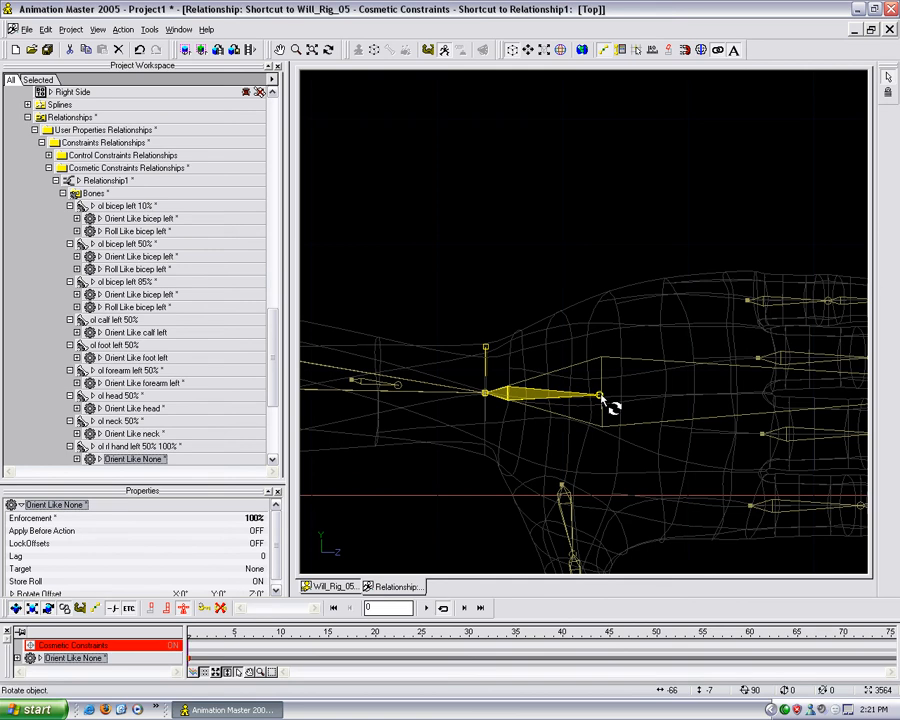
left_click(259, 571)
left_click(264, 571)
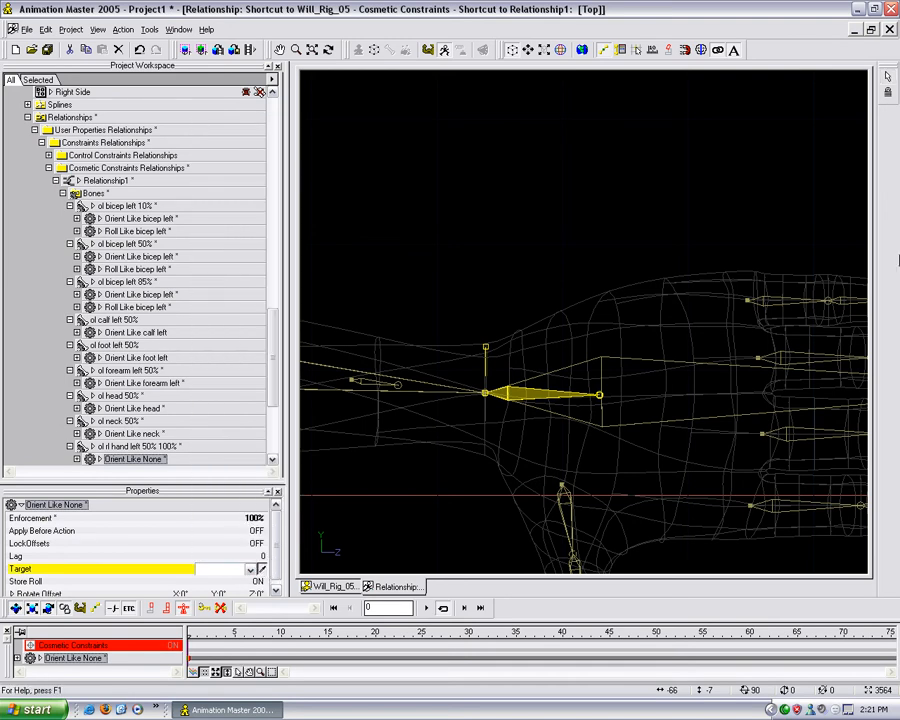
right_click(638, 348)
left_click(627, 322)
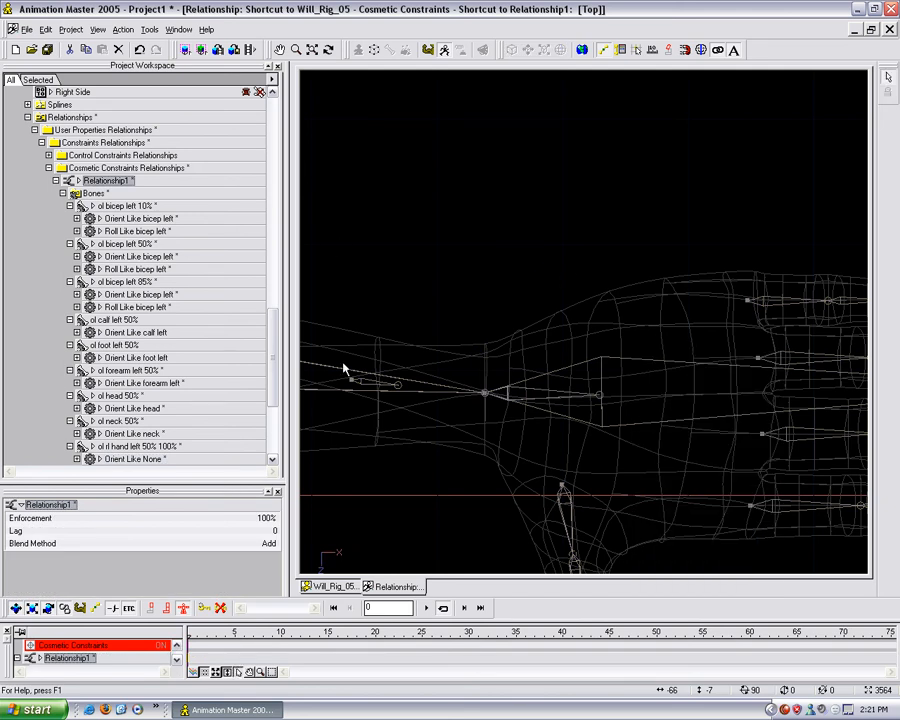
In the Will_Rig_05 model, move the hand left bone above ol rl hand left 50% 100% under forearm left
left_click_drag(272, 398, 287, 197)
left_click(332, 586)
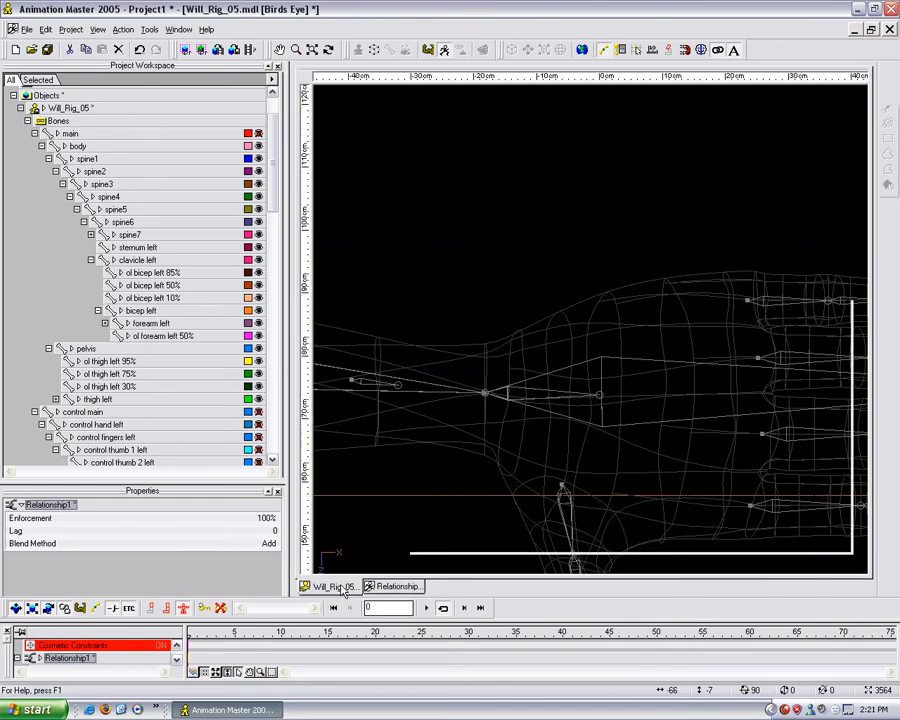
key("KP_5")
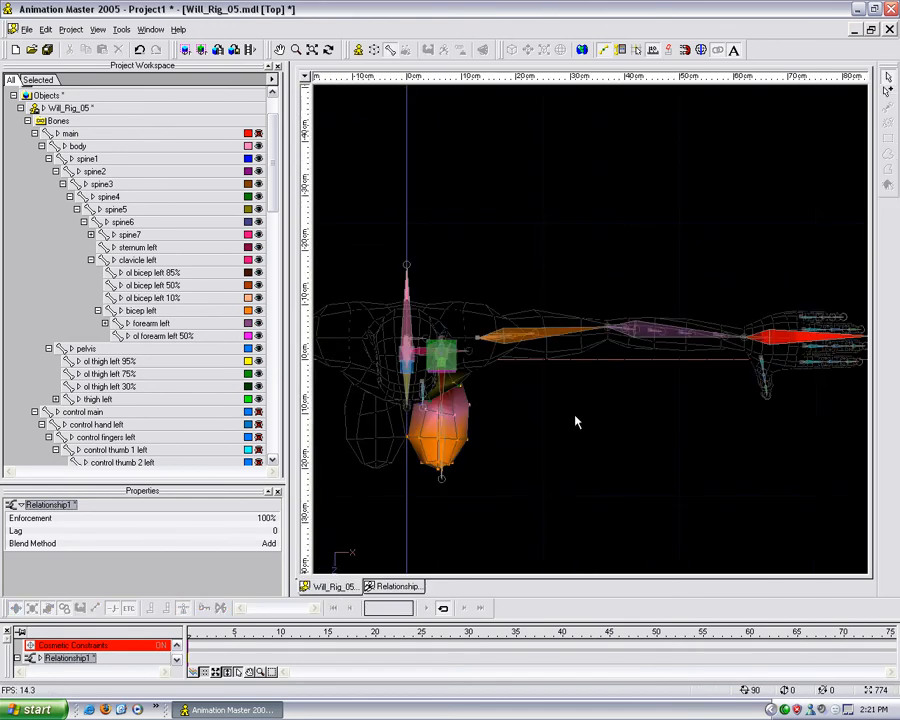
middle_click_drag(783, 398, 558, 412)
scroll(566, 404, "up", 3)
scroll(686, 410, "up", 3)
scroll(560, 414, "up", 3)
left_click(560, 393)
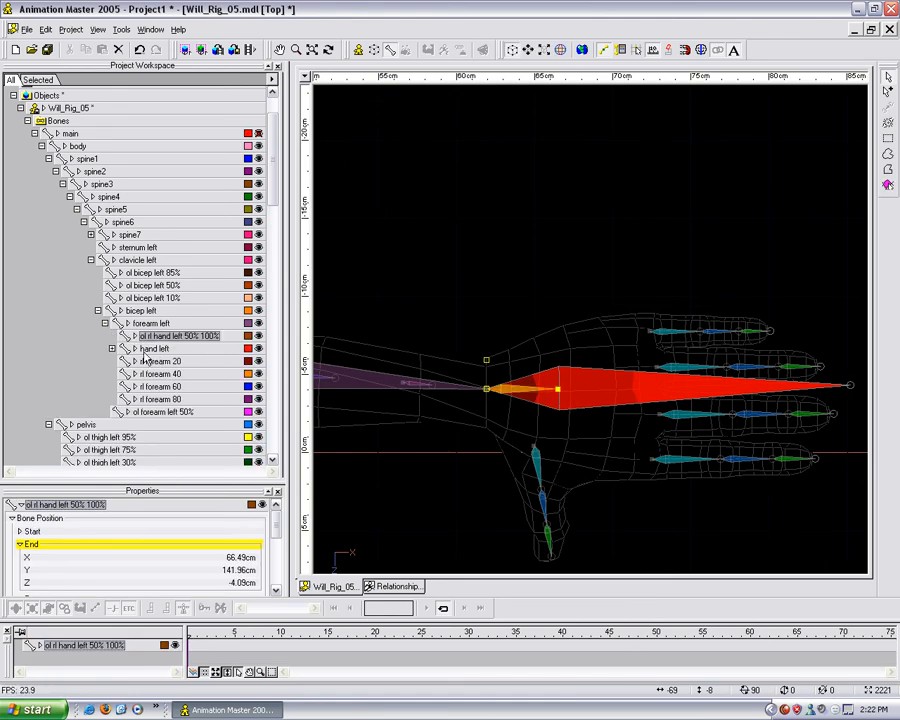
left_click_drag(157, 352, 170, 323)
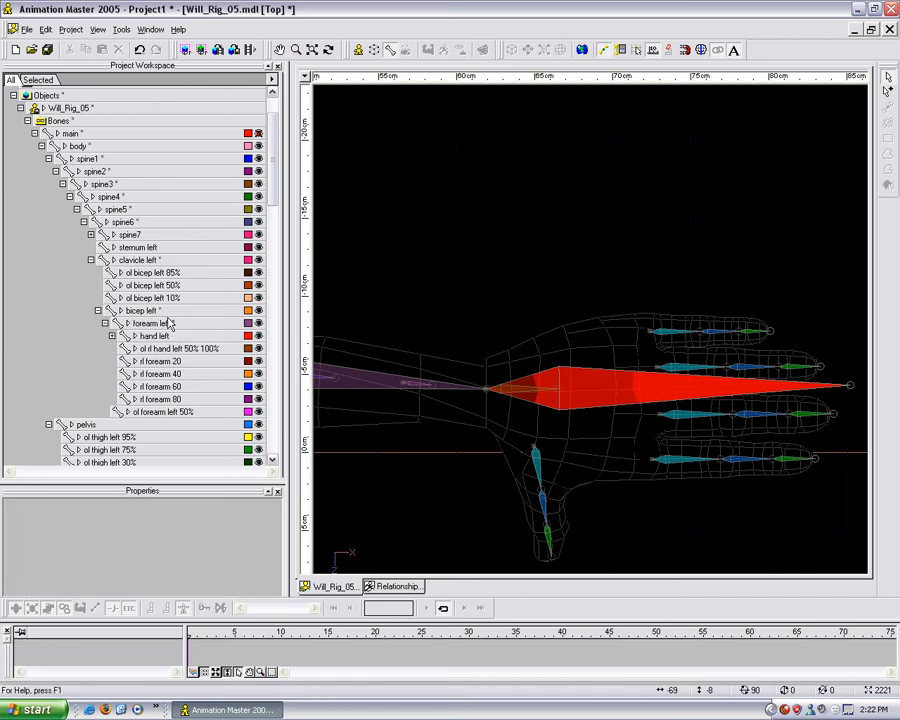
Turn on Attached to parent for the hand left bone
scroll(195, 140, "down", 5)
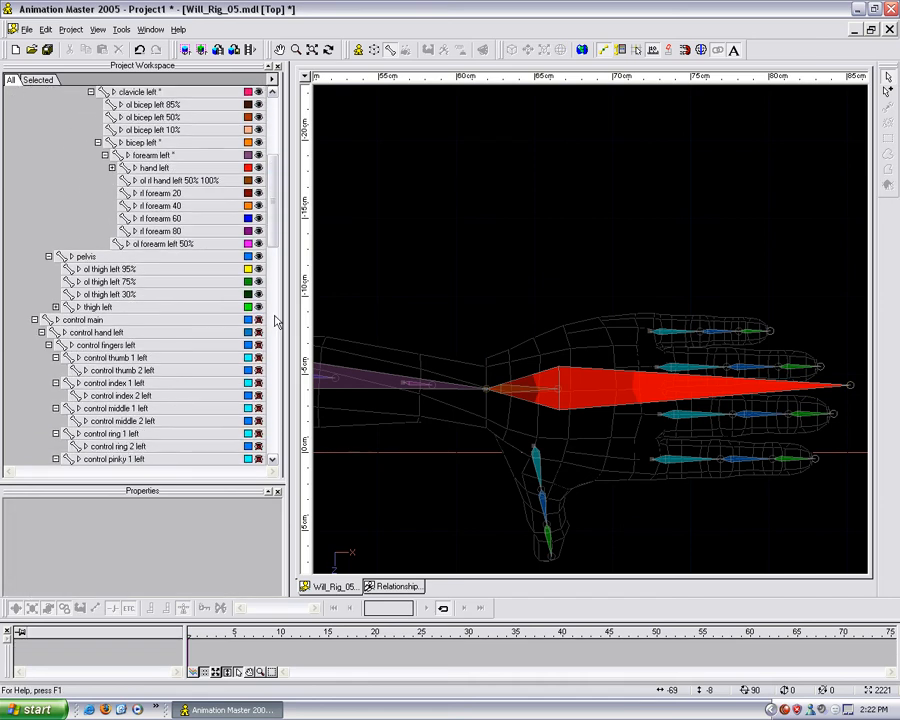
left_click(160, 180)
left_click(154, 168)
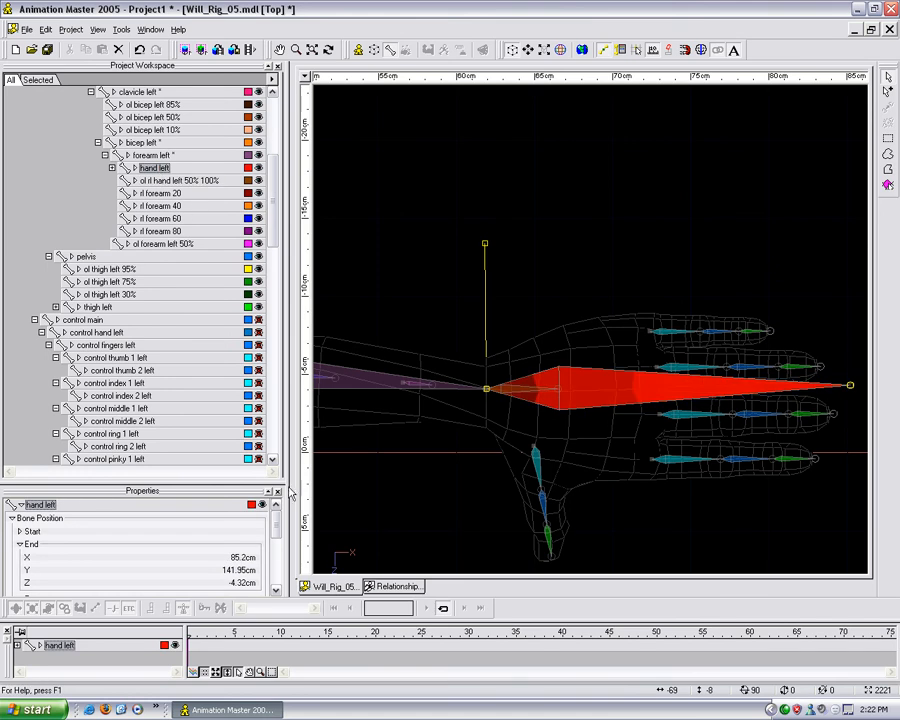
scroll(277, 533, "down", 5)
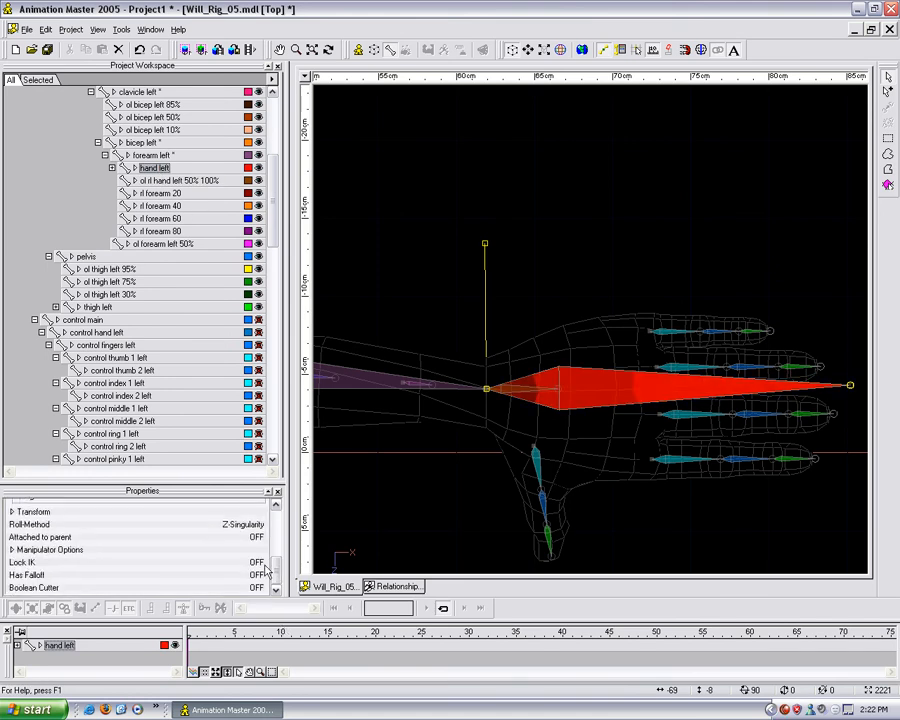
left_click(262, 538)
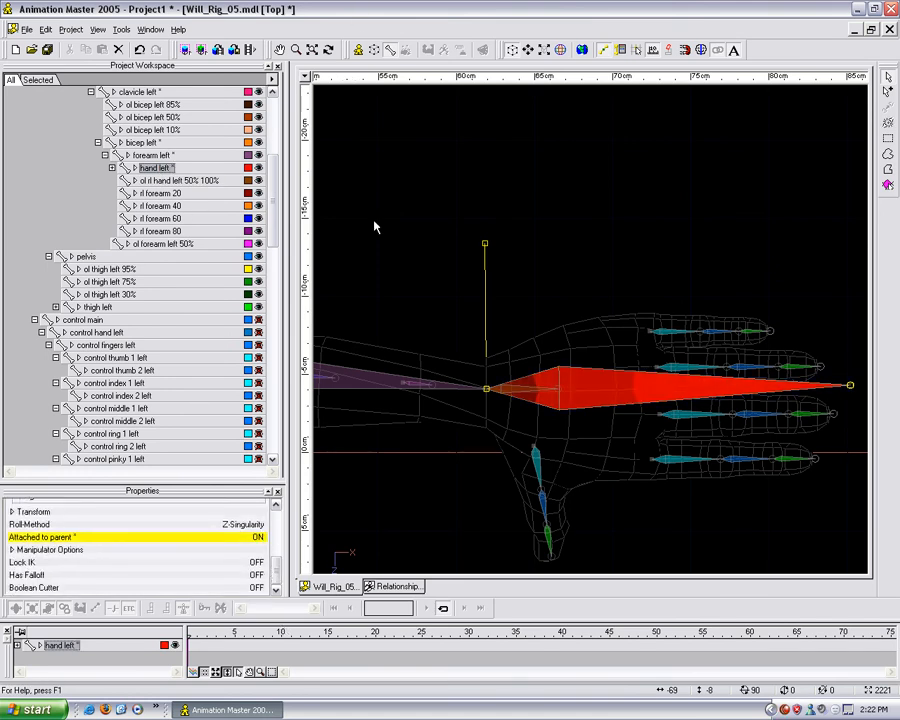
left_click(398, 587)
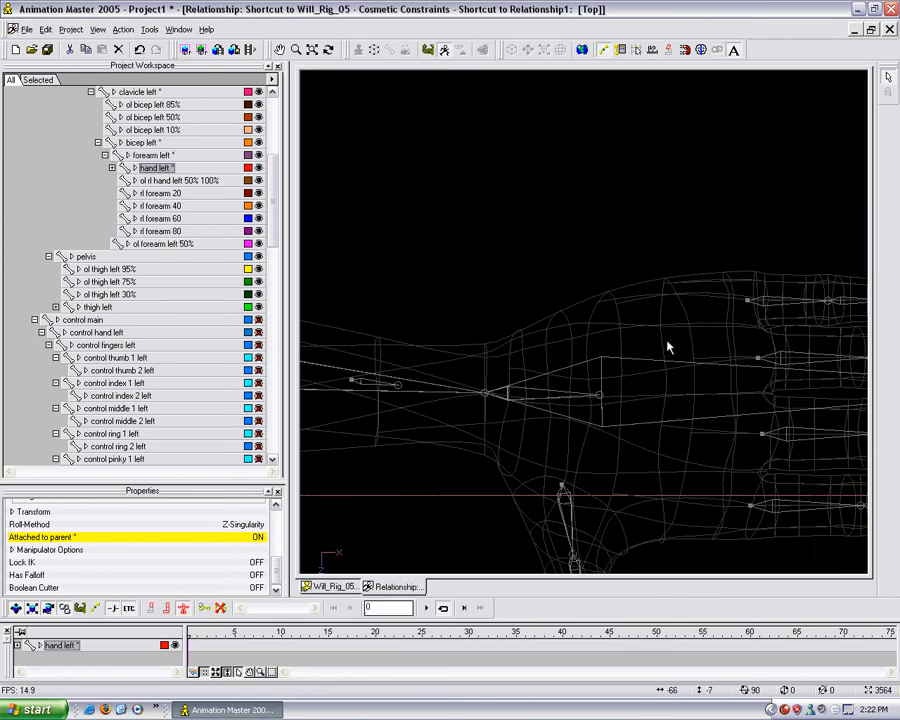
left_click(600, 398)
middle_click_drag(664, 391, 553, 331)
scroll(554, 331, "down", 4)
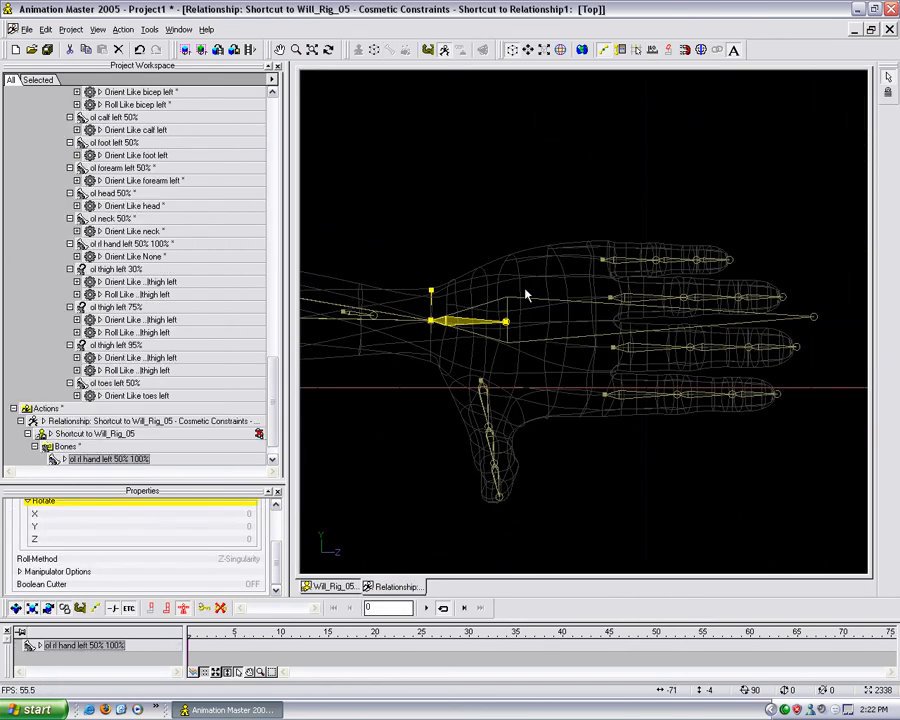
right_click(507, 329)
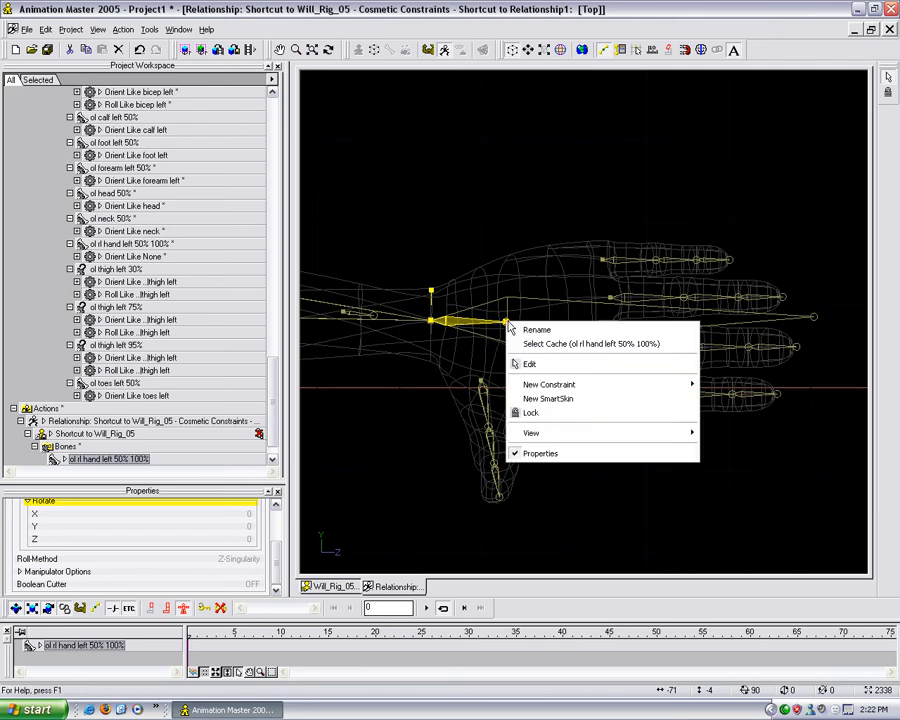
left_click(395, 399)
Move the ol rl hand left 50% 100% bone above hand left under forearm left
left_click_drag(276, 385, 287, 145)
left_click(155, 381)
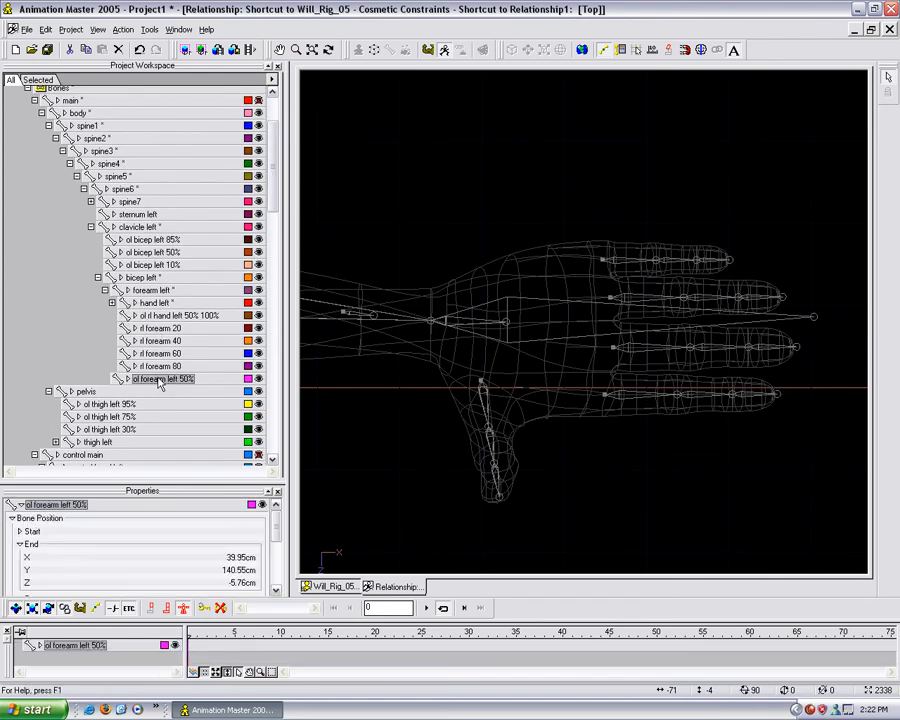
left_click(170, 317)
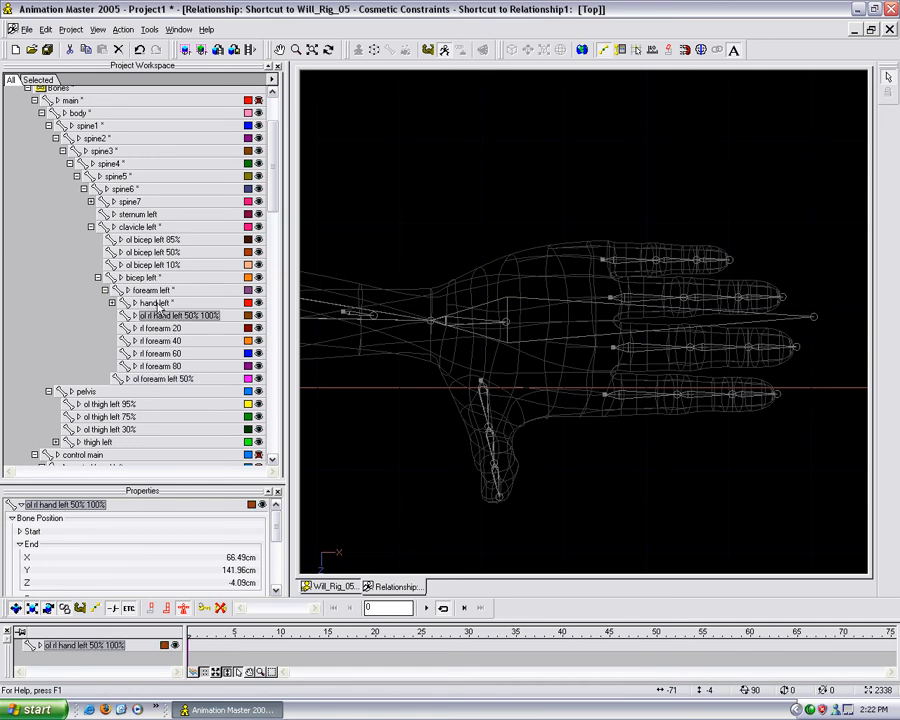
left_click_drag(150, 312, 151, 293)
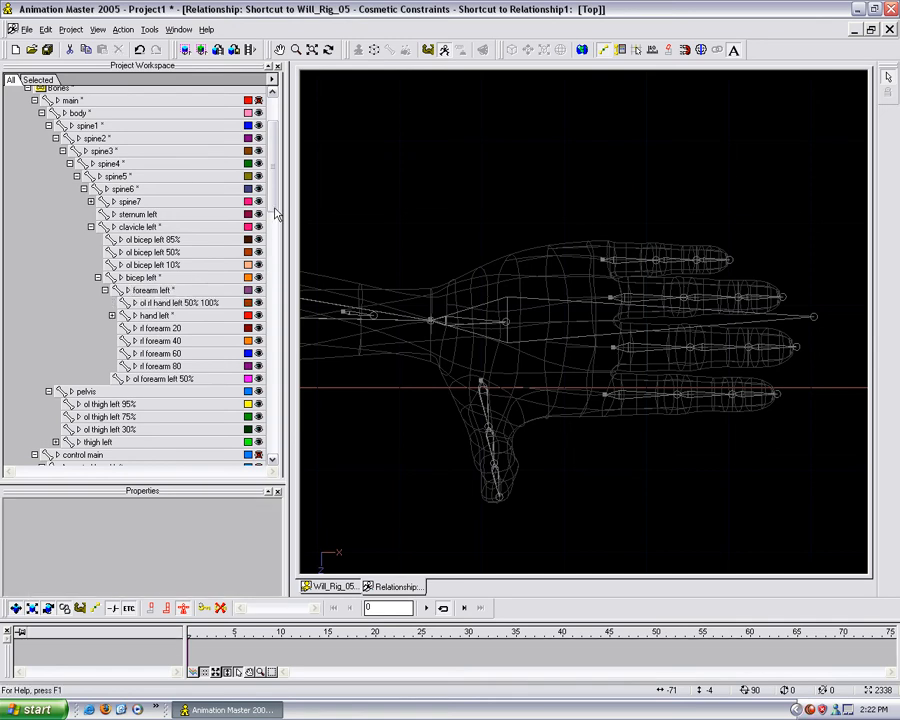
Turn on Attached to parent for the ol rl hand left 50% 100% bone and check it in the Will_Rig_05 model
scroll(272, 215, "down", 2)
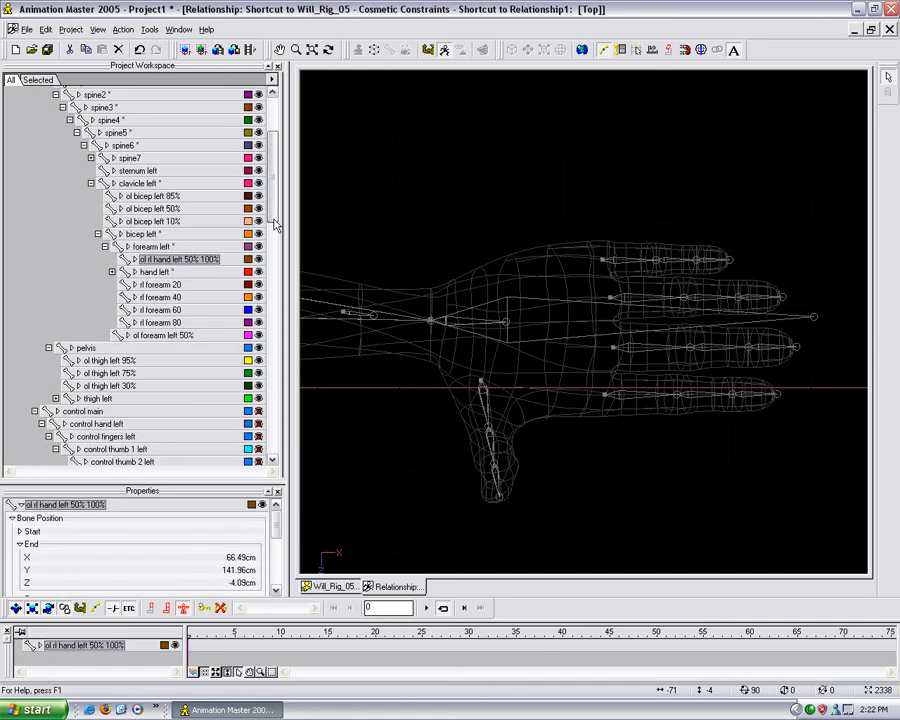
scroll(276, 570, "down", 1)
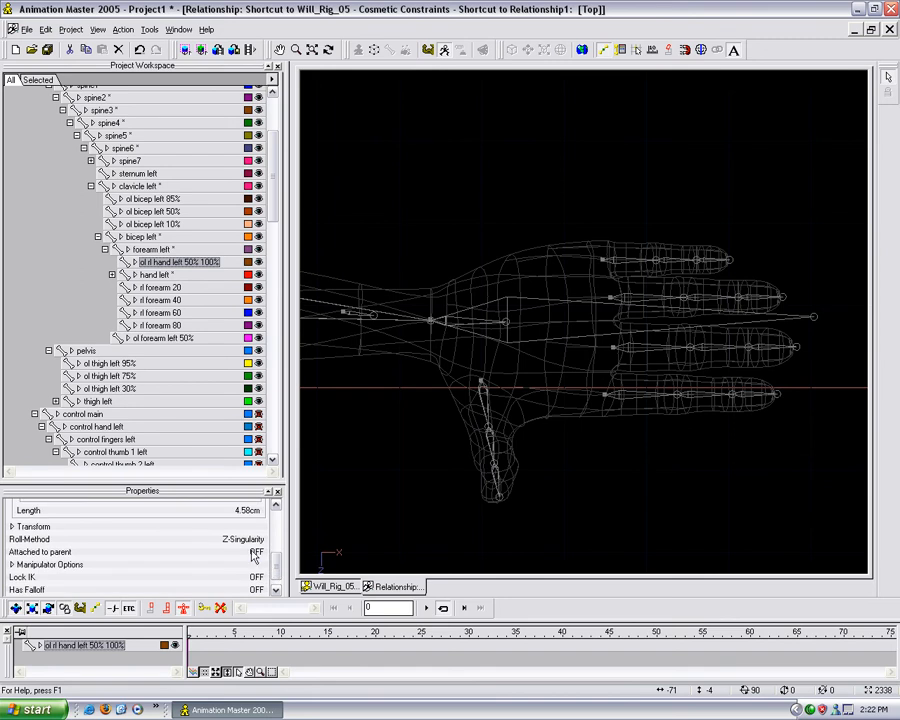
left_click(254, 552)
left_click(325, 588)
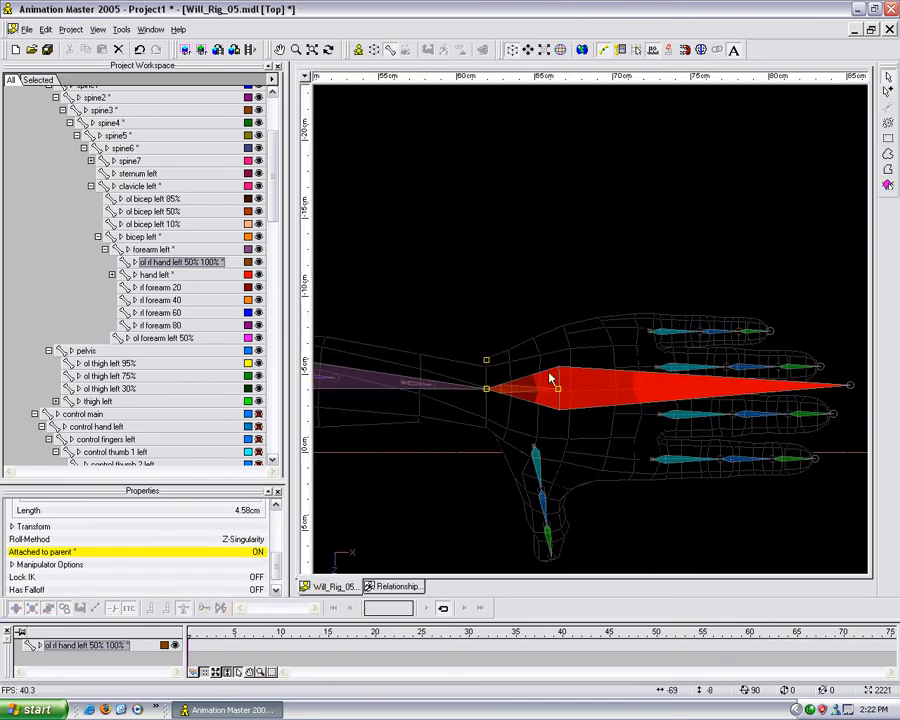
In the Cosmetic Constraints relationship, add another Orient Like constraint to ol rl hand left 50% 100%
left_click(388, 587)
left_click(507, 327)
right_click(507, 324)
mouse_move(579, 387)
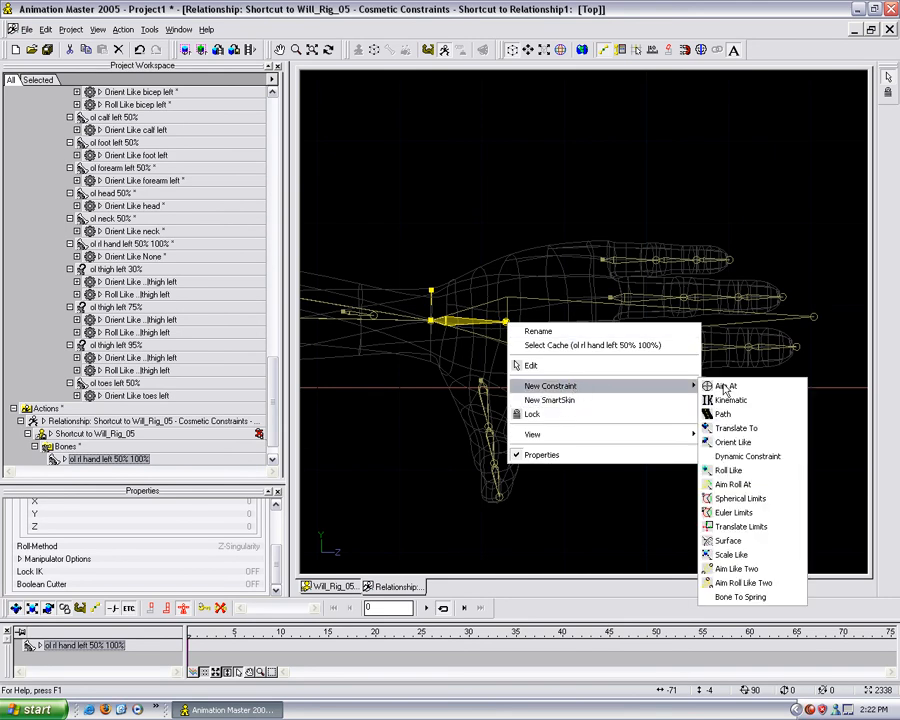
left_click(758, 442)
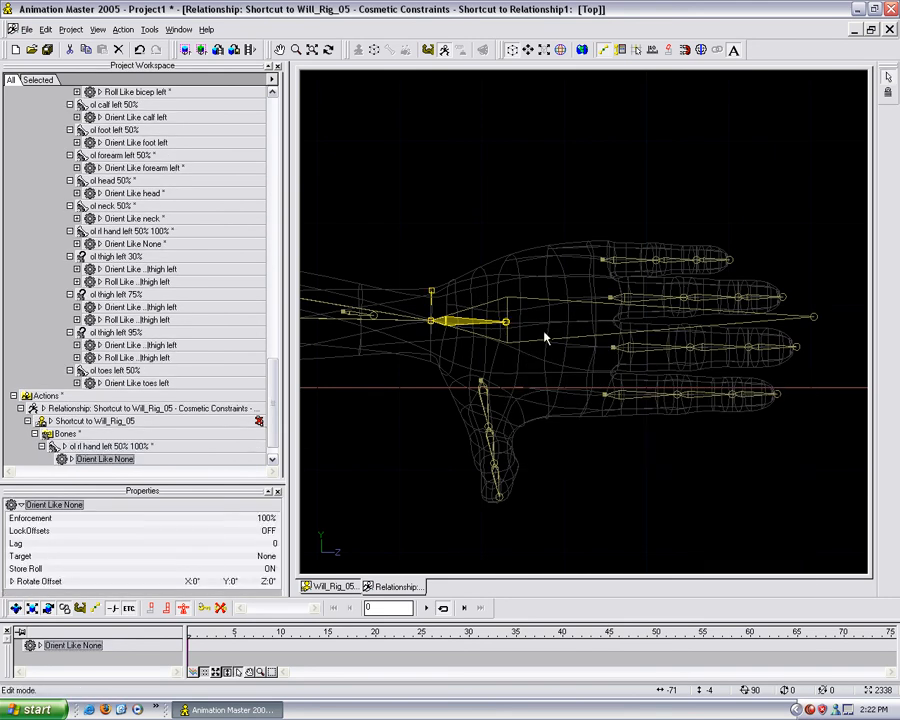
Delete the ol rl hand left 50% 100% entry from the action's Bones folder and close the relationship window
scroll(272, 433, "down", 1)
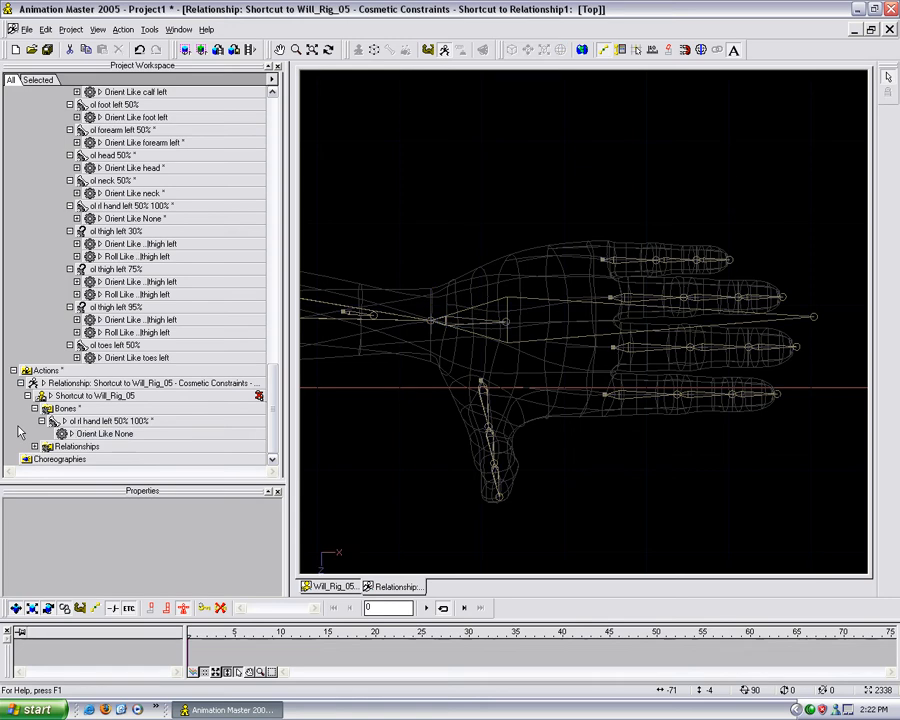
left_click(118, 421)
key("Delete")
key("Return")
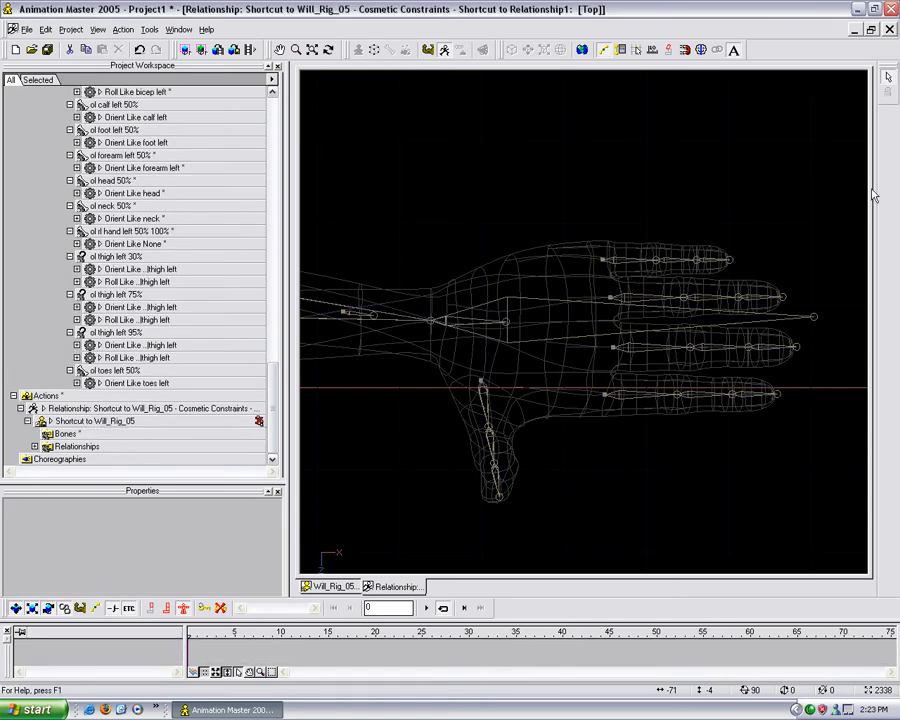
left_click(889, 30)
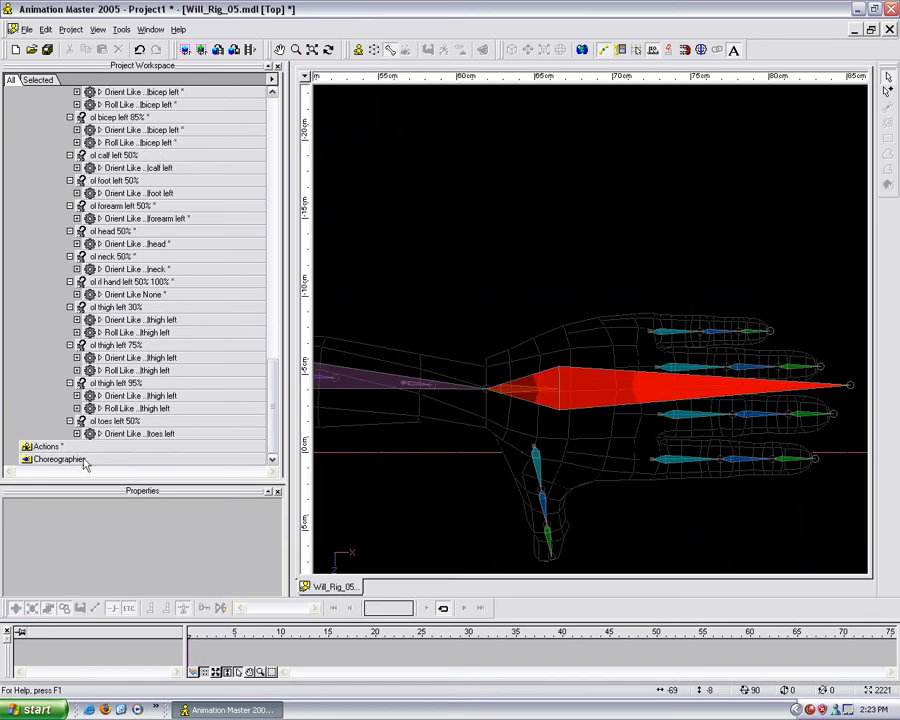
Reopen Relationship1 under Cosmetic Constraints Relationships and show the left hand from the top view
mouse_move(274, 391)
left_mouse_down()
mouse_move(277, 381)
mouse_move(273, 398)
left_mouse_up()
scroll(278, 420, "up", 1)
scroll(278, 420, "down", 1)
left_click_drag(272, 405, 285, 344)
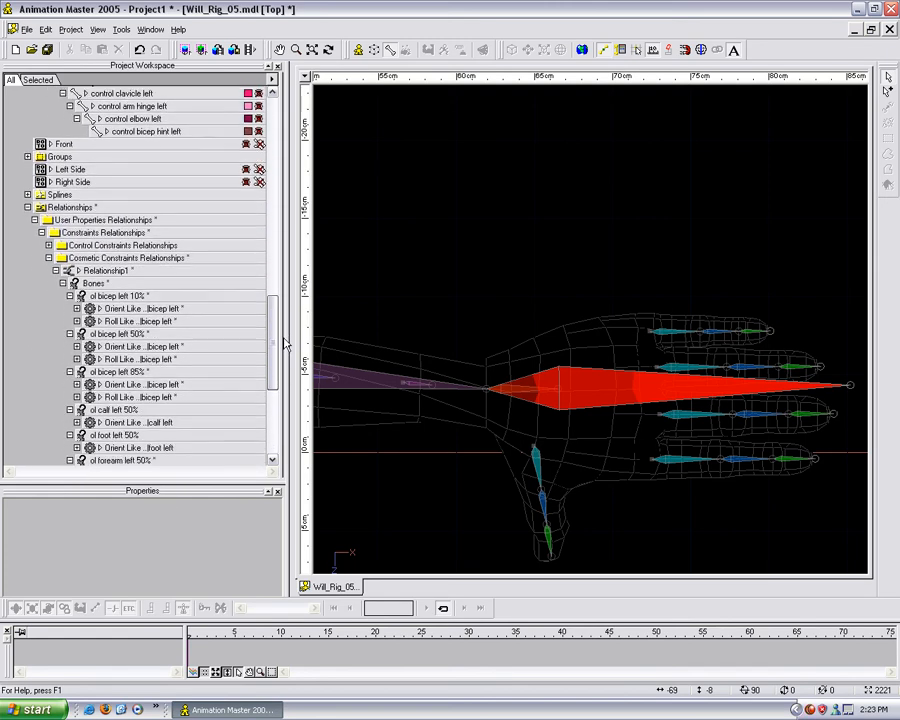
left_click(69, 273)
double_click(71, 275)
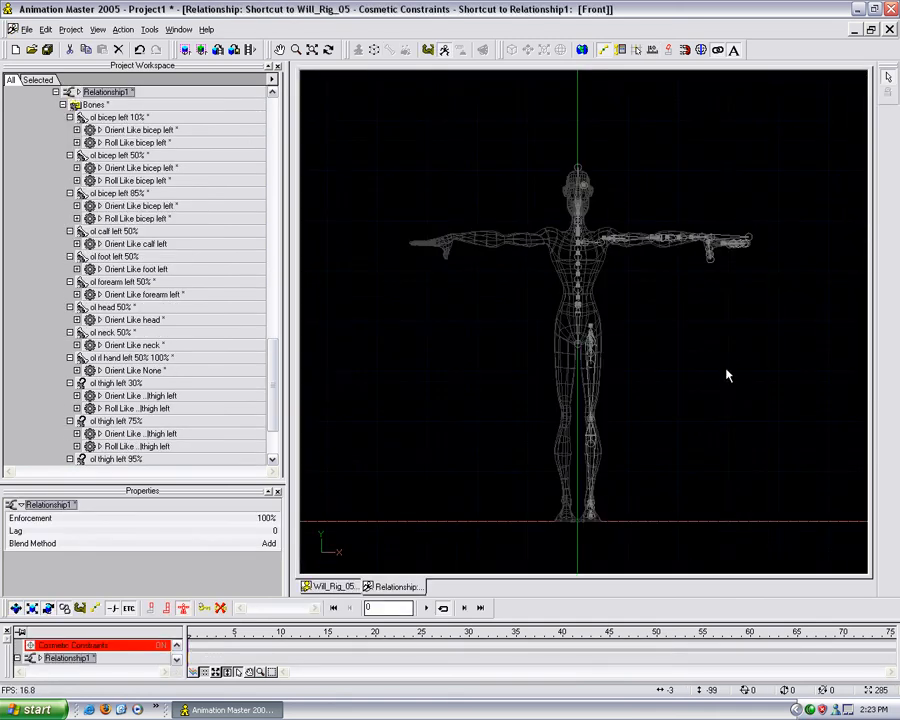
key("5")
middle_click_drag(769, 394, 558, 430)
scroll(558, 430, "up", 4)
scroll(558, 433, "up", 3)
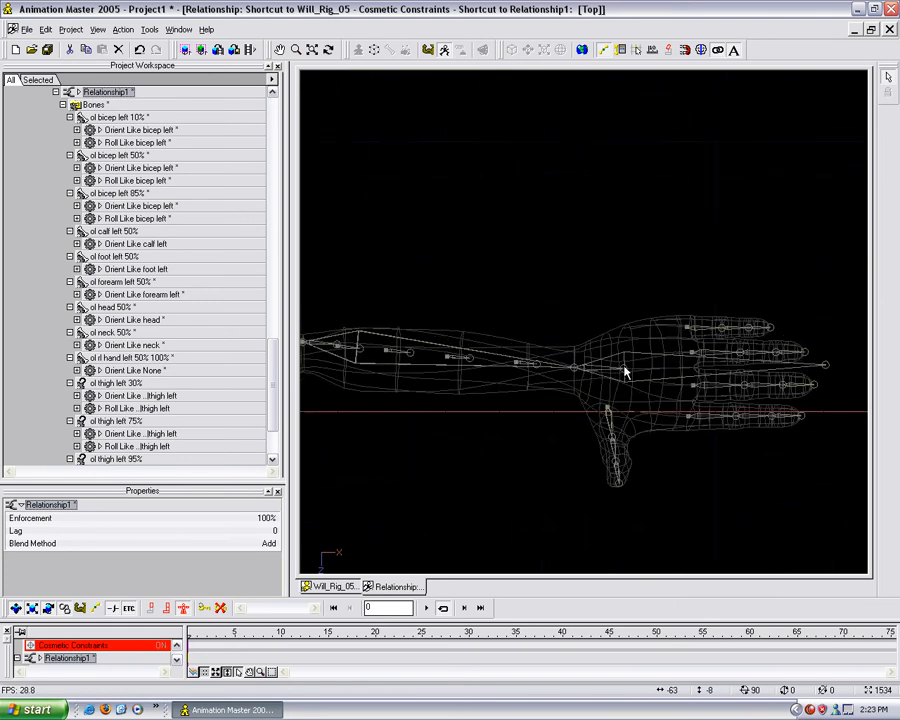
Try to pick the target for the Orient Like constraint of ol rl hand left 50% 100% in the model view
left_click(624, 370)
mouse_move(624, 370)
middle_mouse_down()
mouse_move(580, 366)
mouse_move(538, 315)
mouse_move(614, 368)
middle_mouse_up()
scroll(542, 341, "up", 2)
left_click(133, 370)
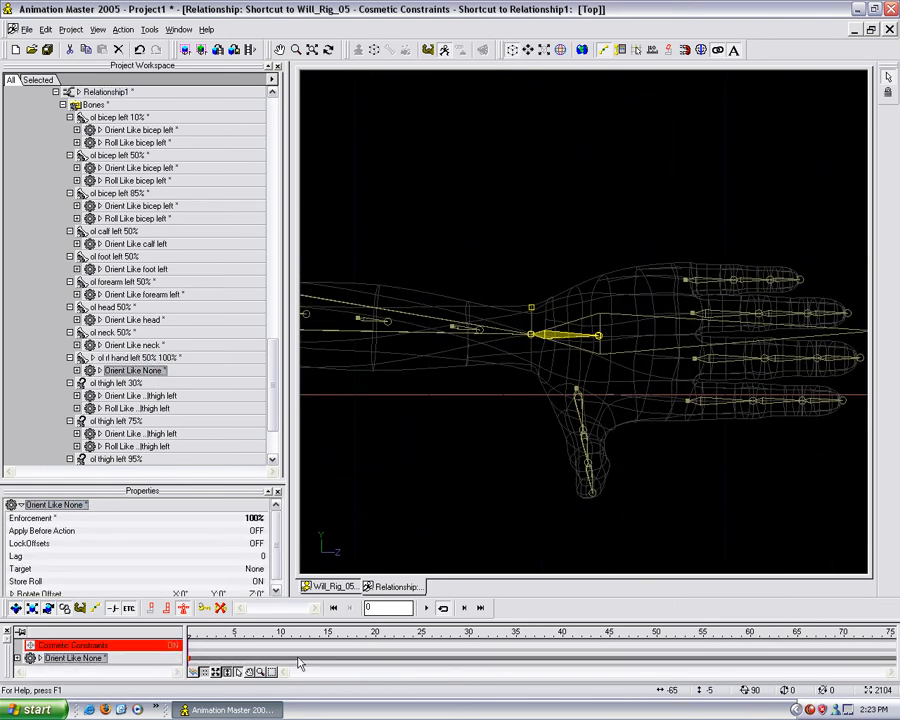
left_click(255, 570)
left_click(262, 569)
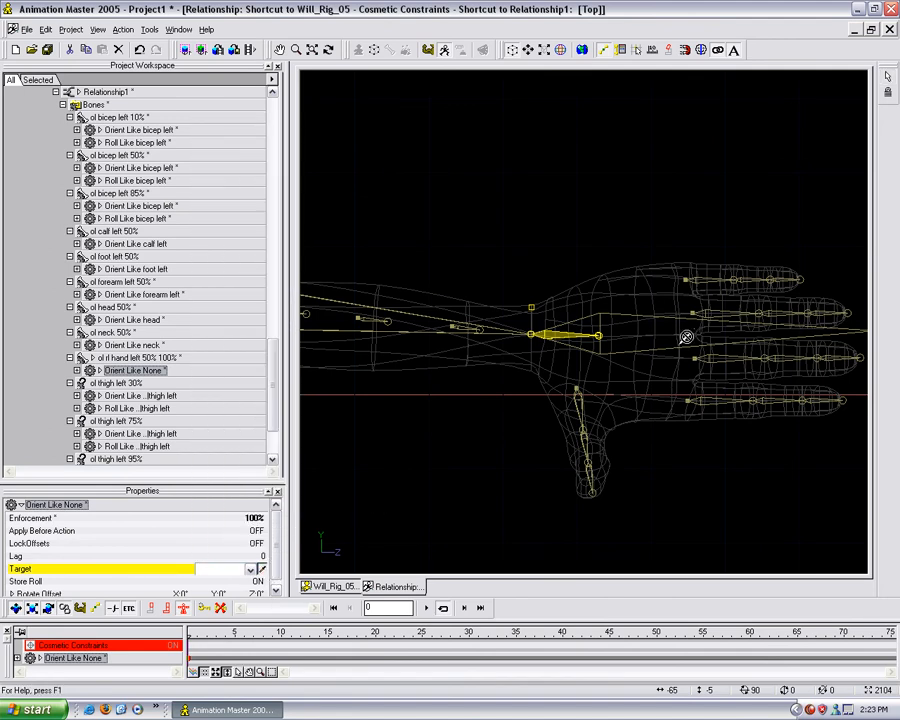
left_click(530, 219)
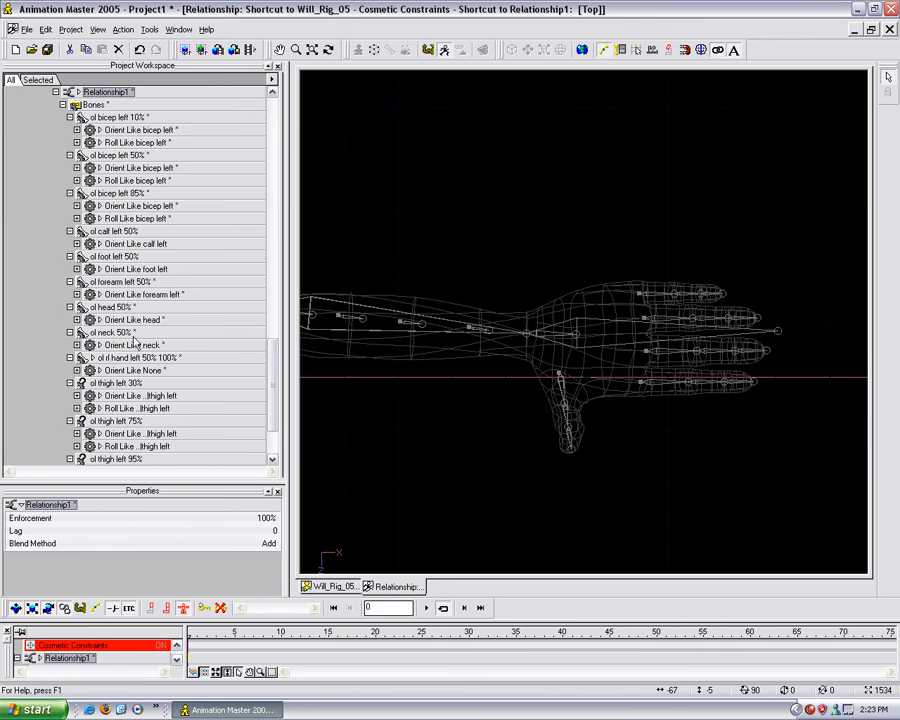
Set control hand left as the target of the Orient Like constraint on ol rl hand left 50% 100%
left_click(133, 370)
left_click(251, 571)
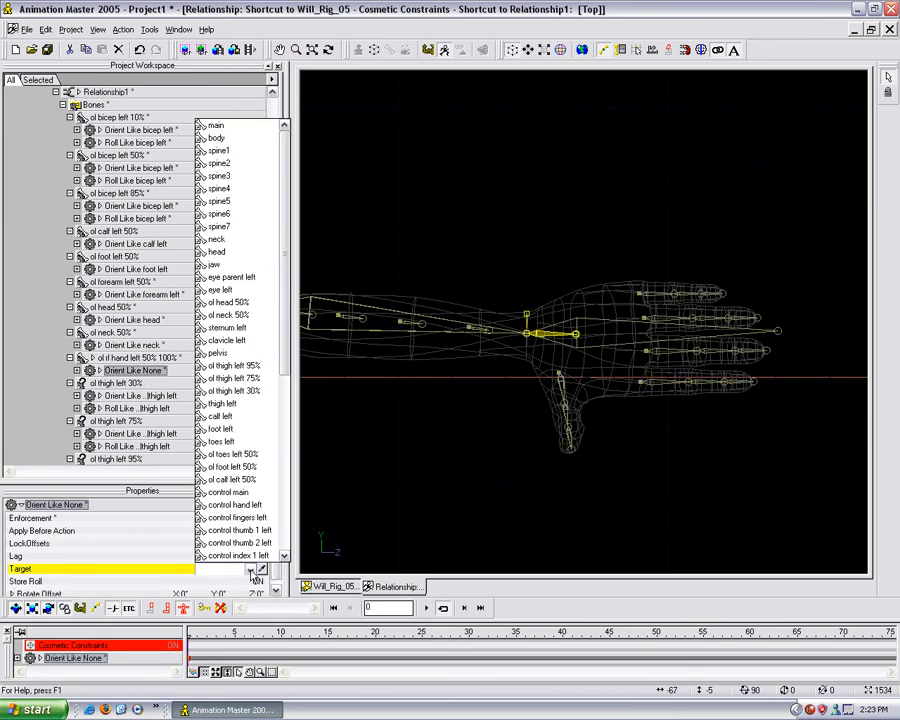
left_click_drag(285, 313, 287, 350)
scroll(262, 360, "down", 3)
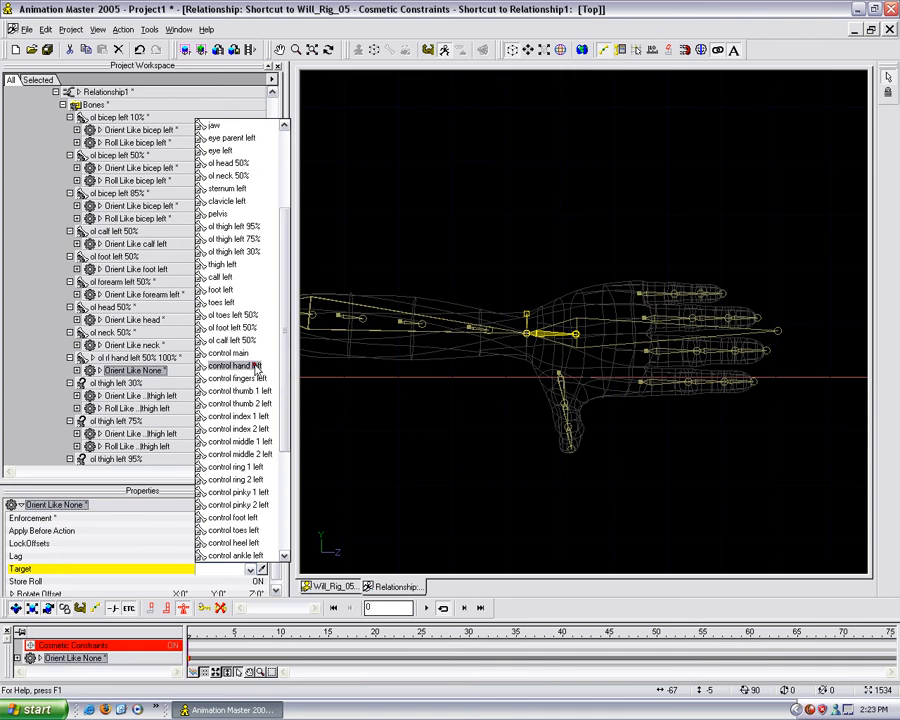
left_click(258, 366)
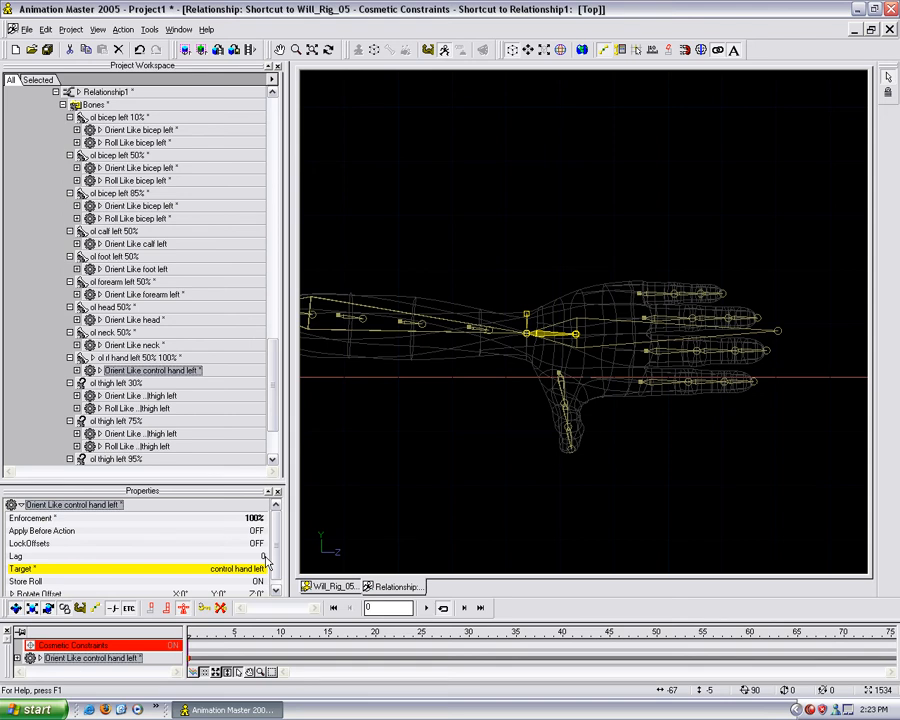
Move the hand left bone back above ol rl hand left 50% 100% under forearm left
left_click_drag(272, 416, 276, 220)
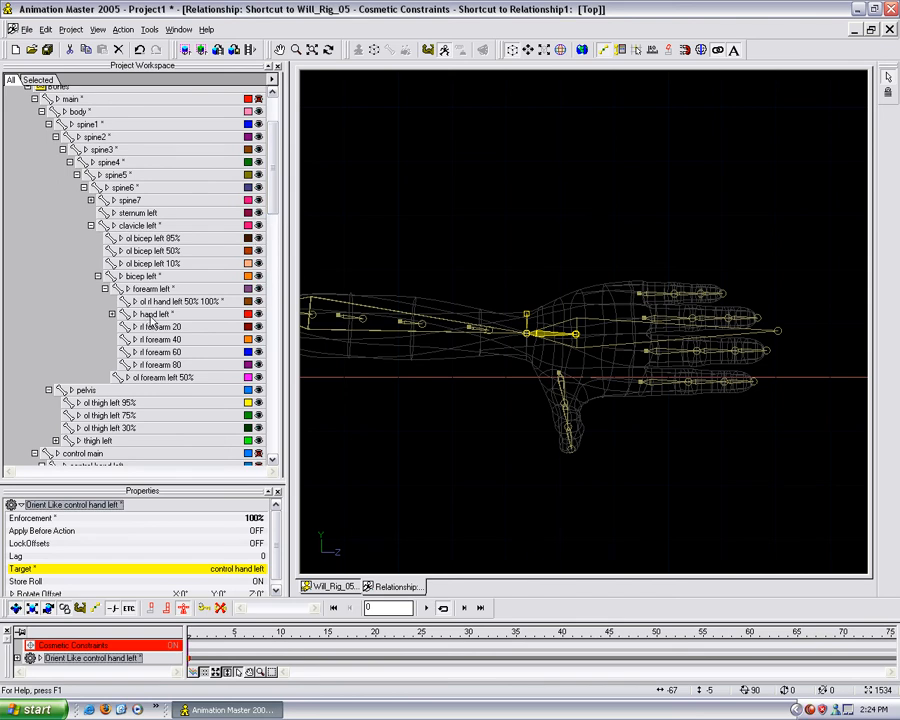
left_click_drag(152, 316, 163, 291)
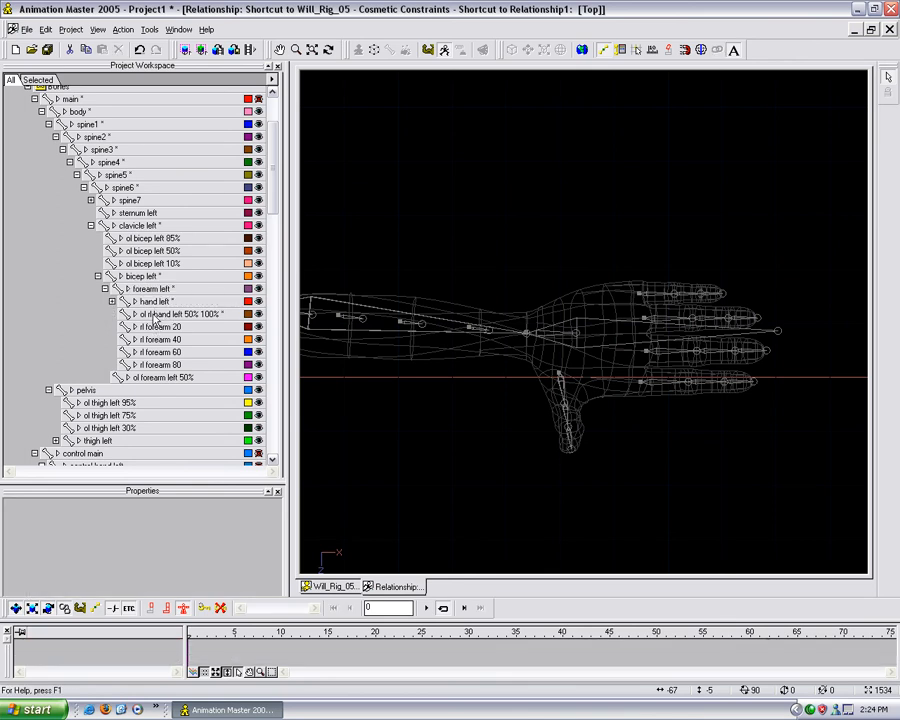
left_click(155, 379)
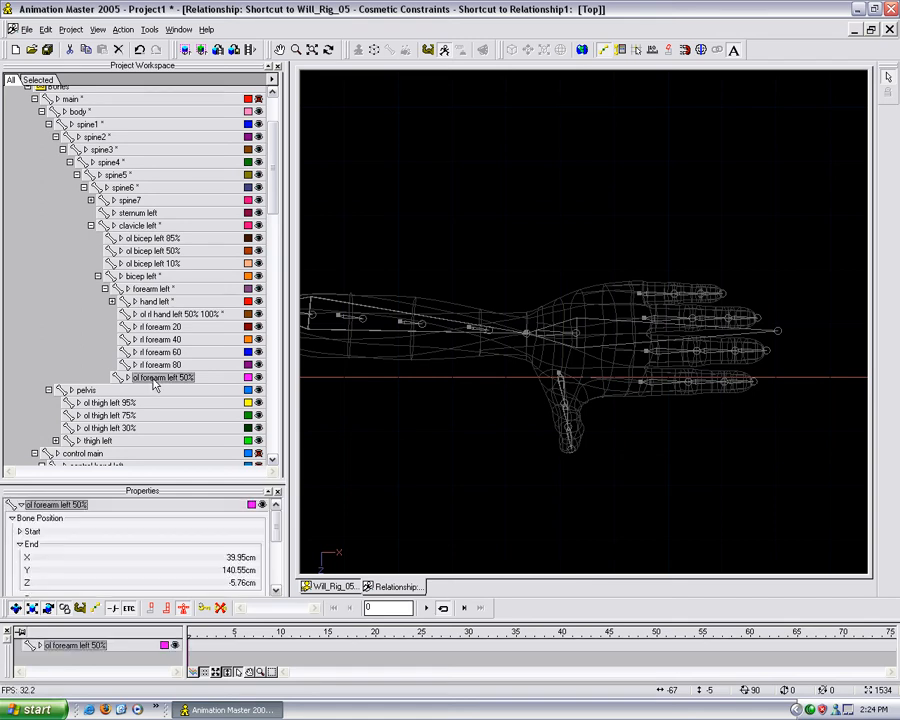
left_click(157, 316)
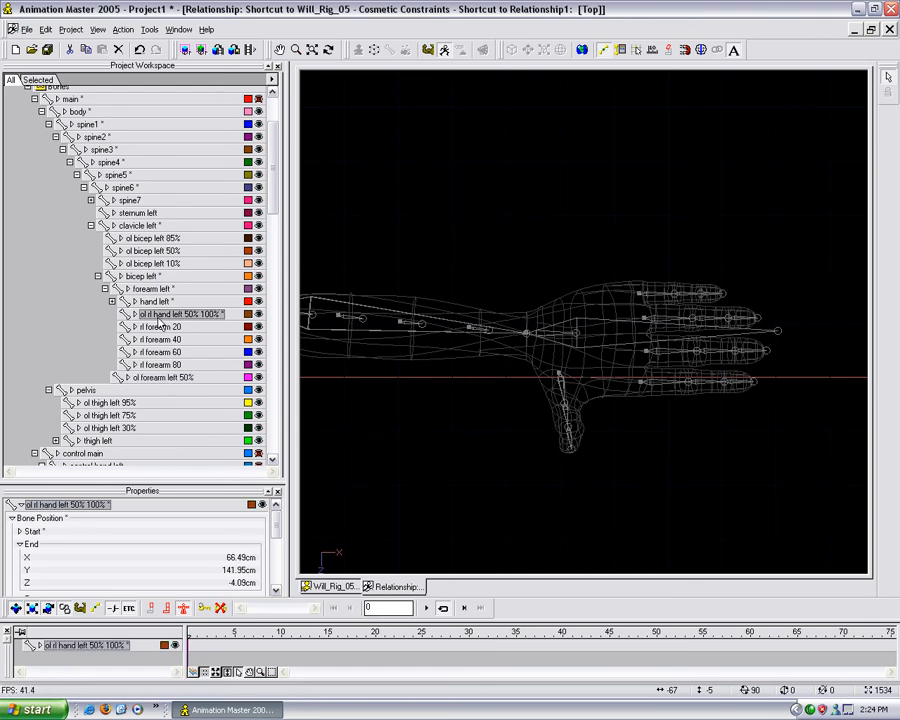
Turn off Store Roll and set Enforcement to 50% for the Orient Like control hand left constraint
left_click(587, 343)
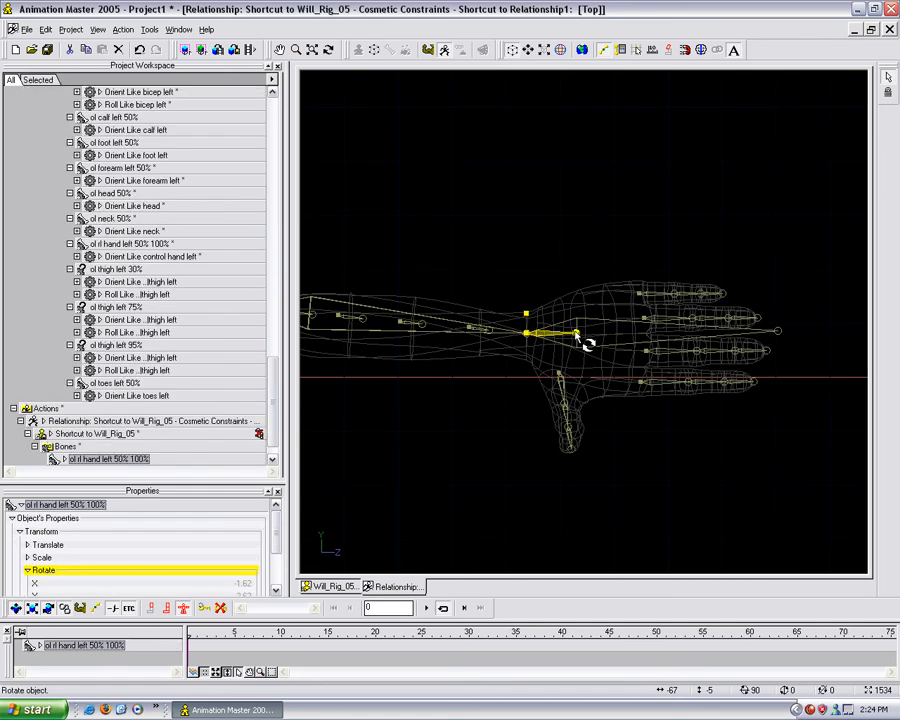
left_click(424, 405)
left_click_drag(273, 411, 267, 429)
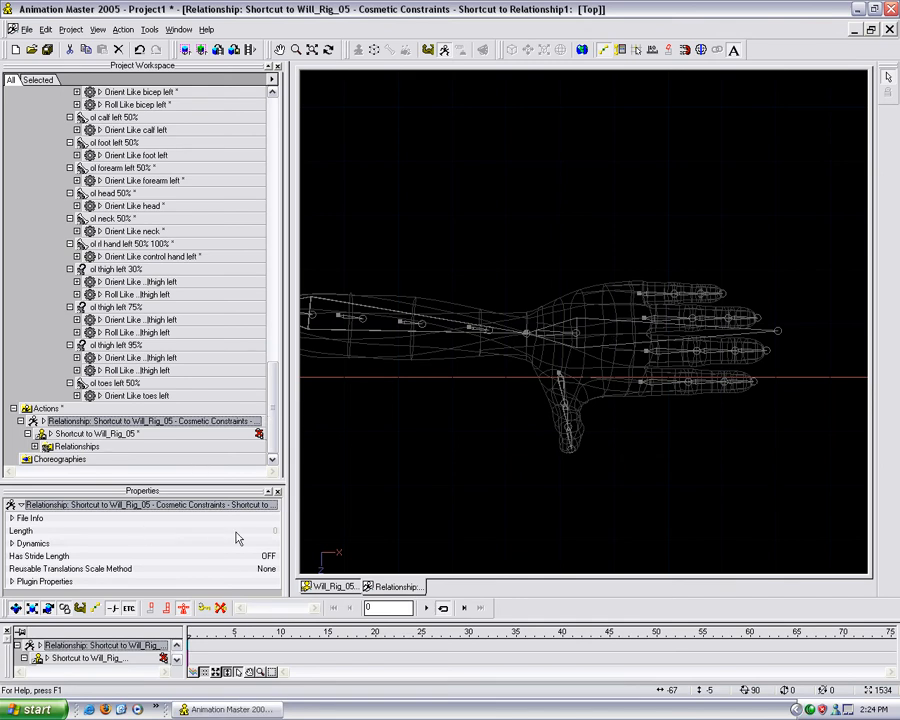
left_click(144, 257)
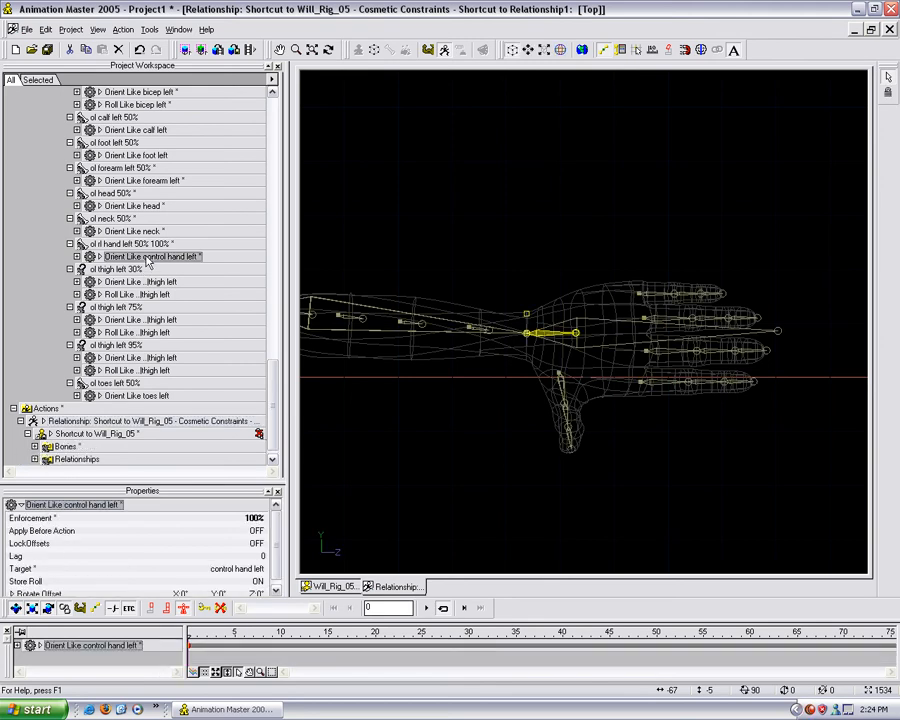
left_click(259, 576)
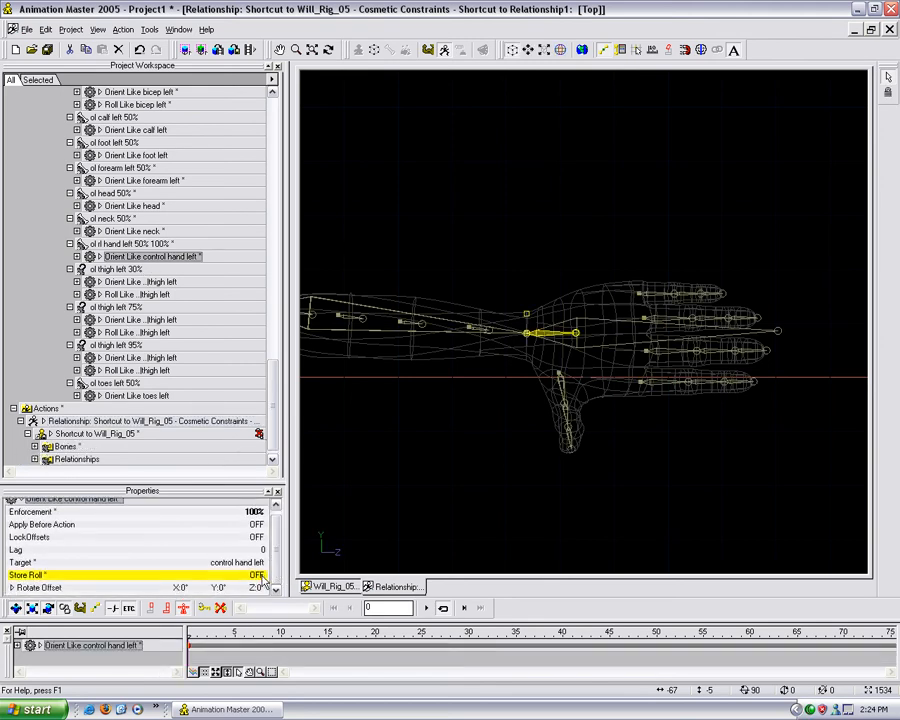
left_click(250, 512)
type("50")
key("Return")
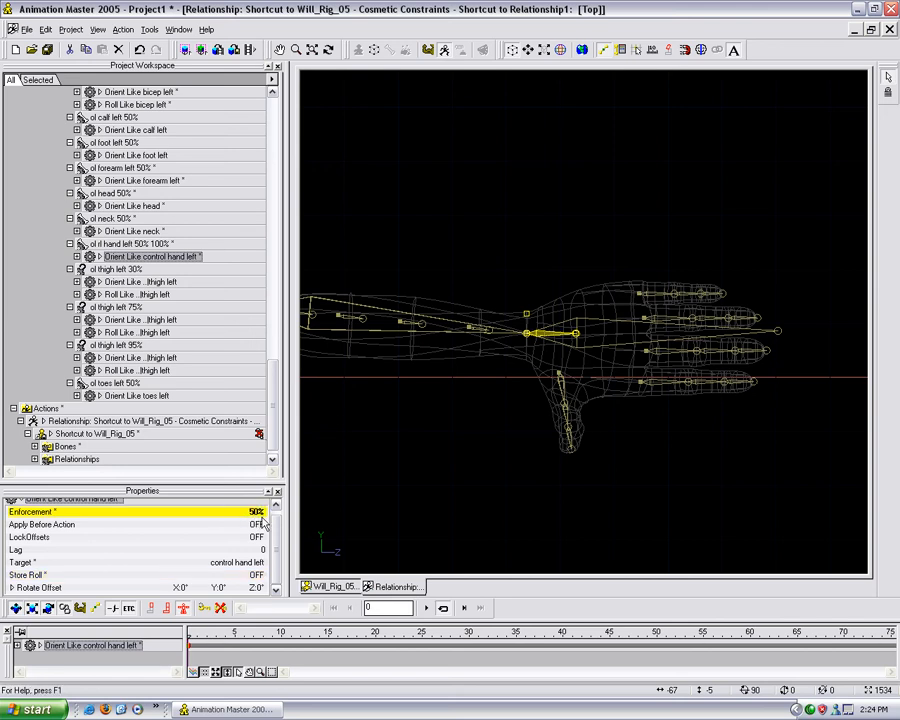
left_click_drag(277, 525, 277, 519)
Open the list of new constraint types for the ol rl hand left 50% 100% bone
left_click(619, 388)
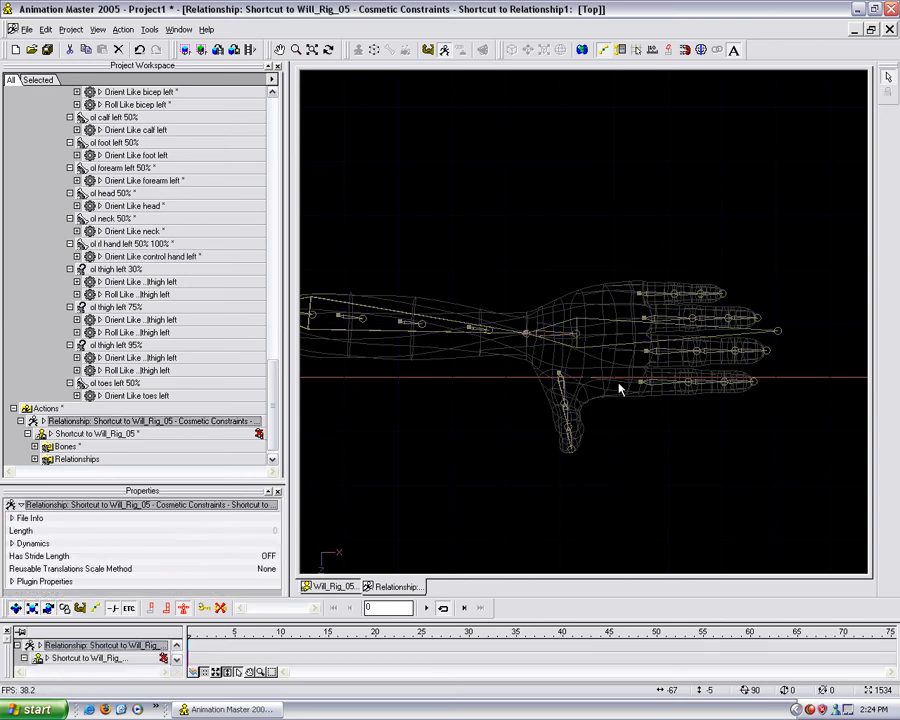
right_click(577, 340)
mouse_move(620, 410)
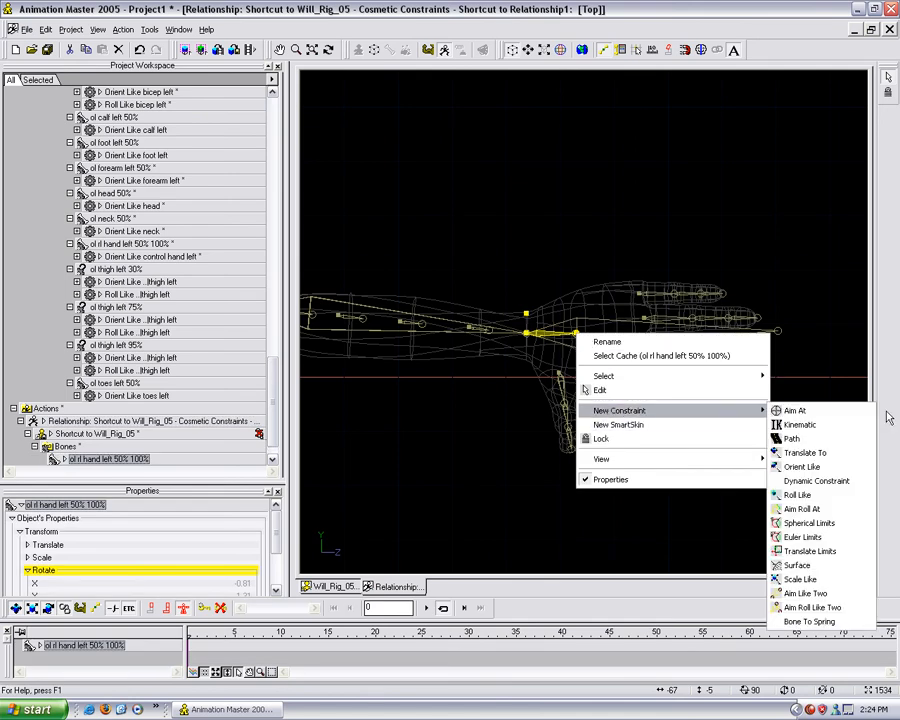
Add a Roll Like constraint to the ol rl hand left 50% 100% bone, targeting control hand left
left_click(848, 497)
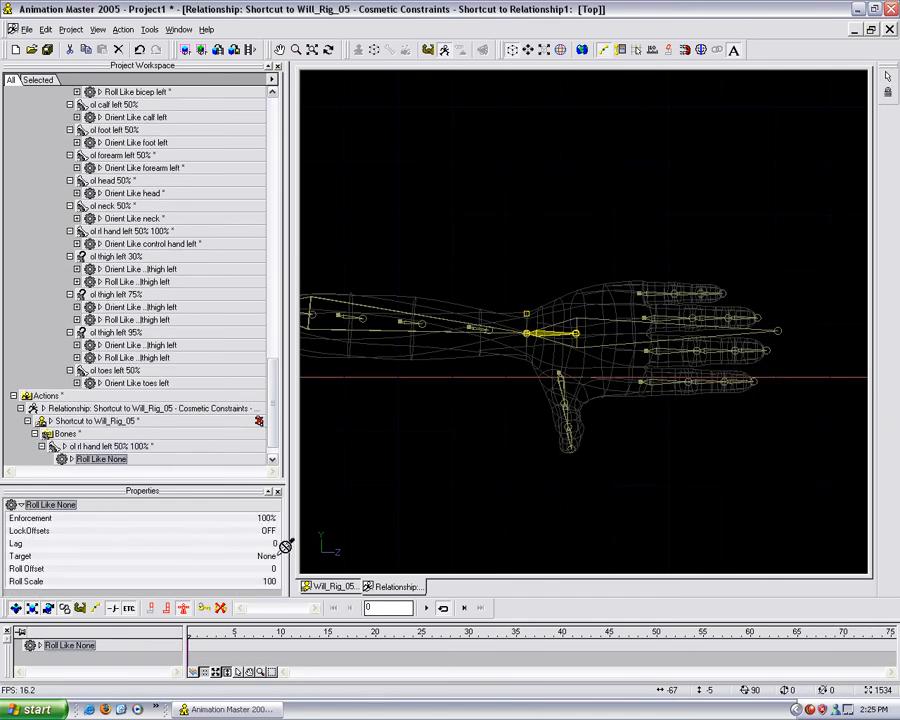
left_click(270, 556)
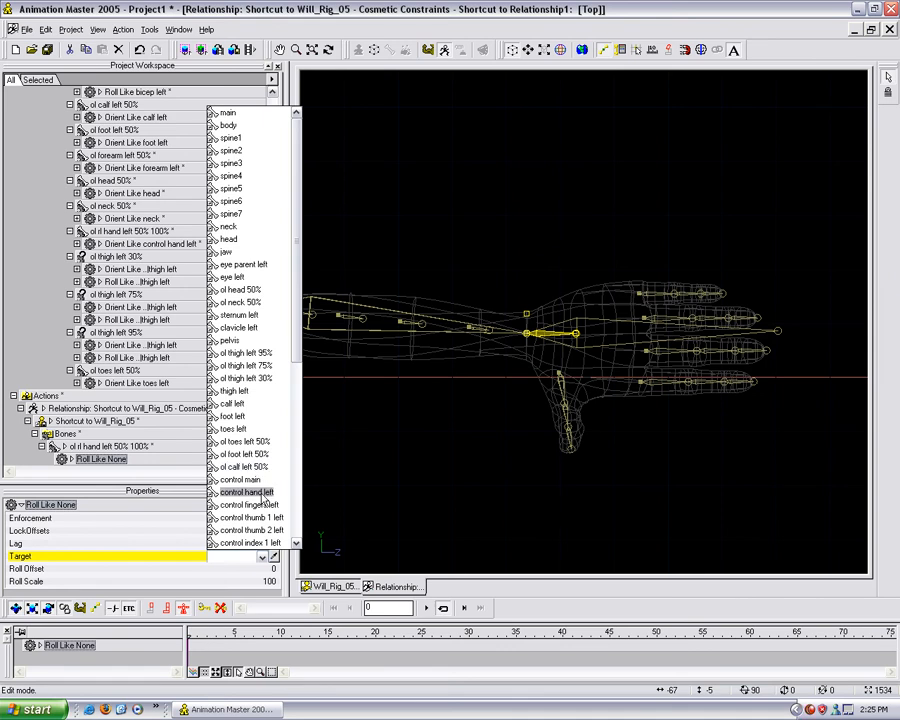
left_click(360, 490)
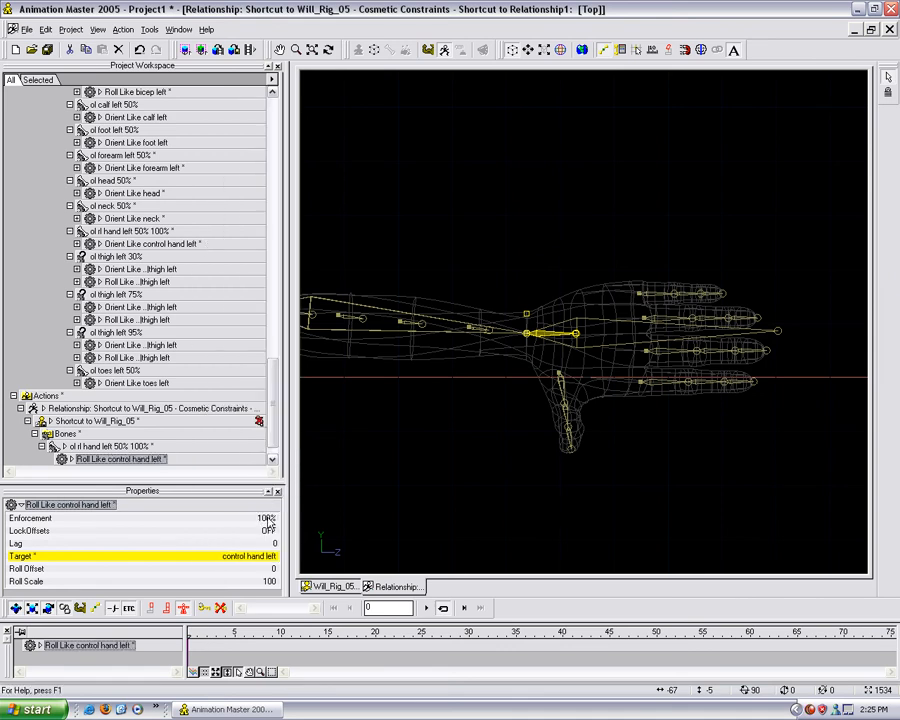
left_click(416, 468)
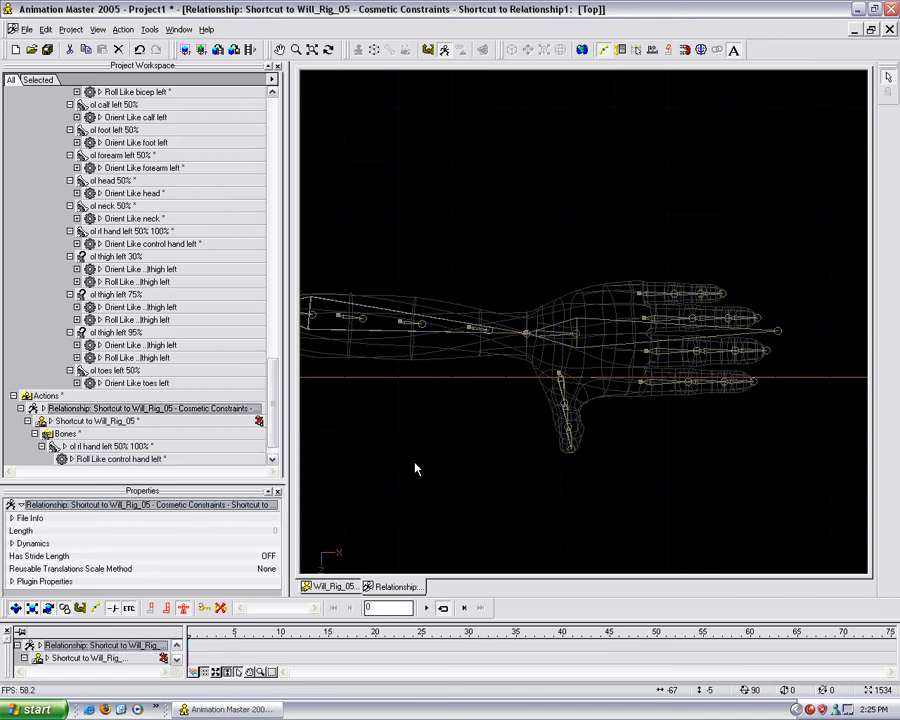
Examine the small roll bones along the left forearm to identify each one
left_click_drag(440, 412, 475, 428)
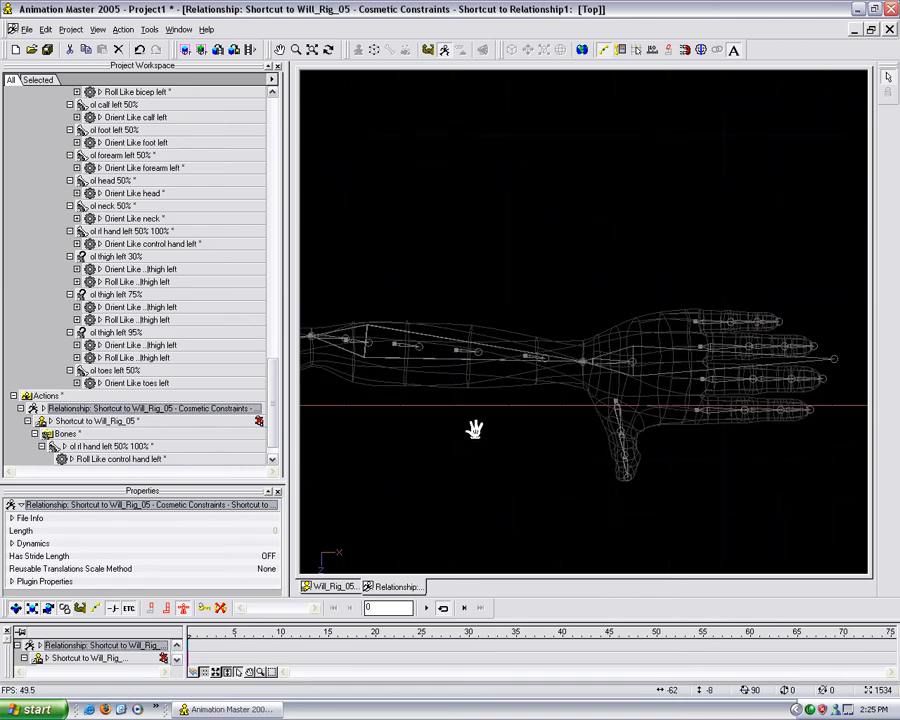
middle_click_drag(470, 434, 524, 416)
scroll(468, 403, "up", 3)
middle_click_drag(466, 399, 488, 421)
scroll(516, 429, "up", 1)
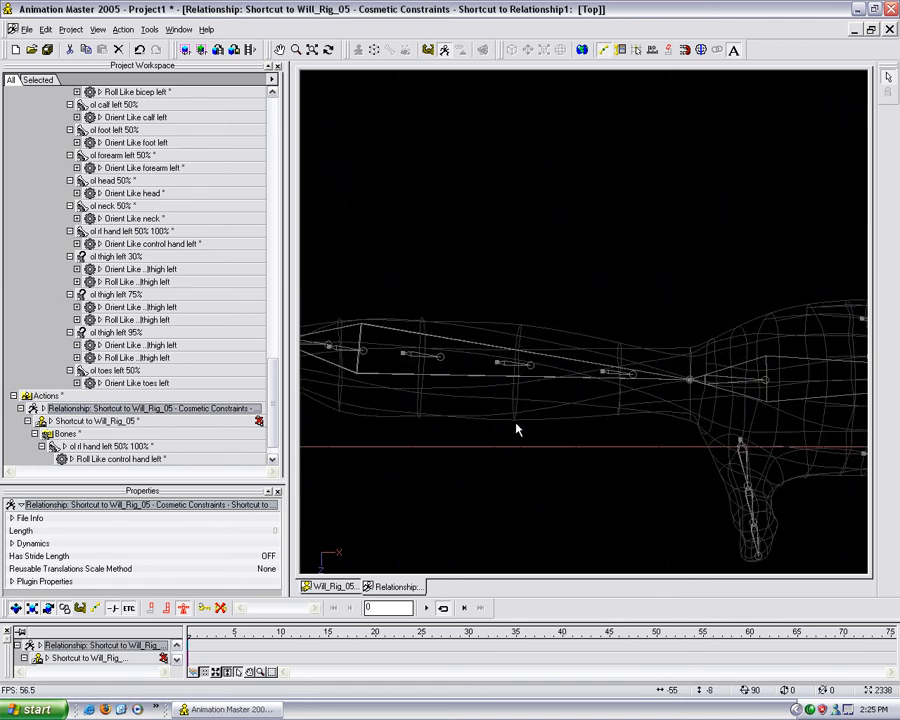
left_click(631, 381)
left_click(531, 367)
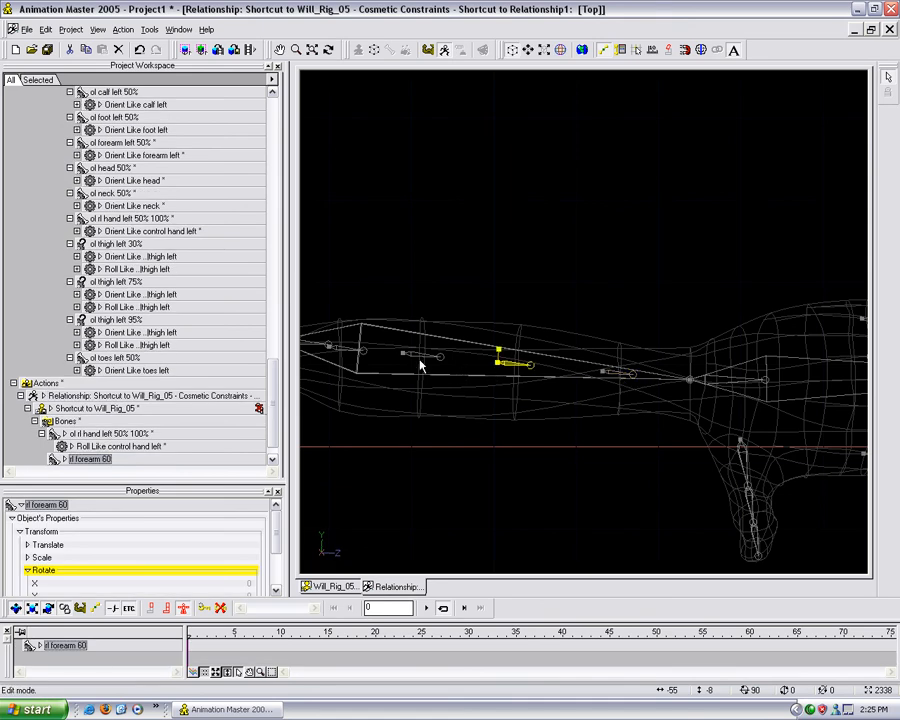
left_click(440, 357)
left_click(364, 353)
left_click(403, 440)
scroll(417, 433, "down", 3)
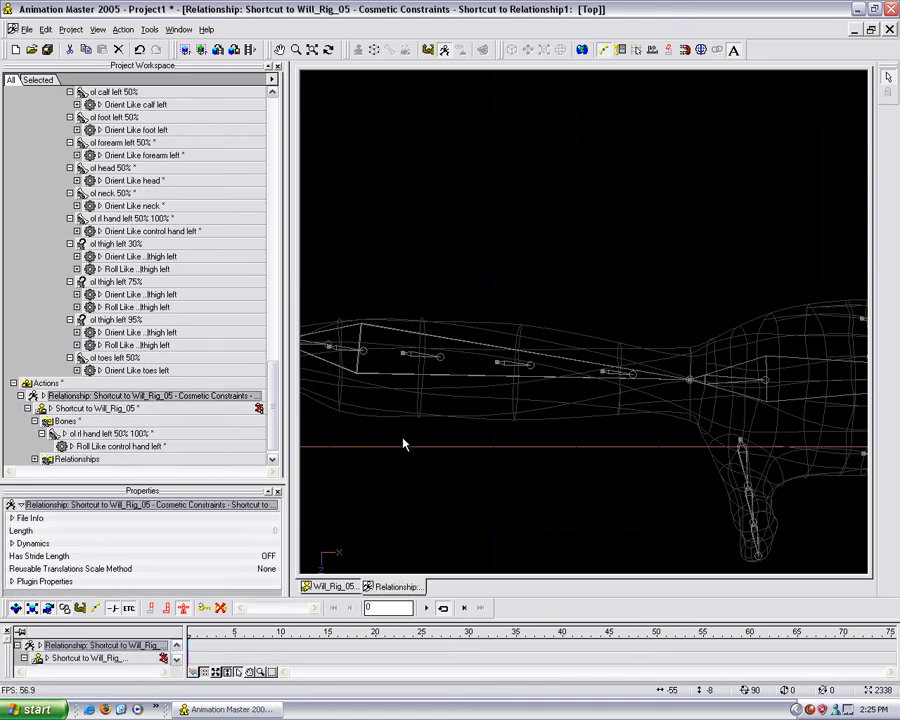
middle_click_drag(417, 433, 409, 448)
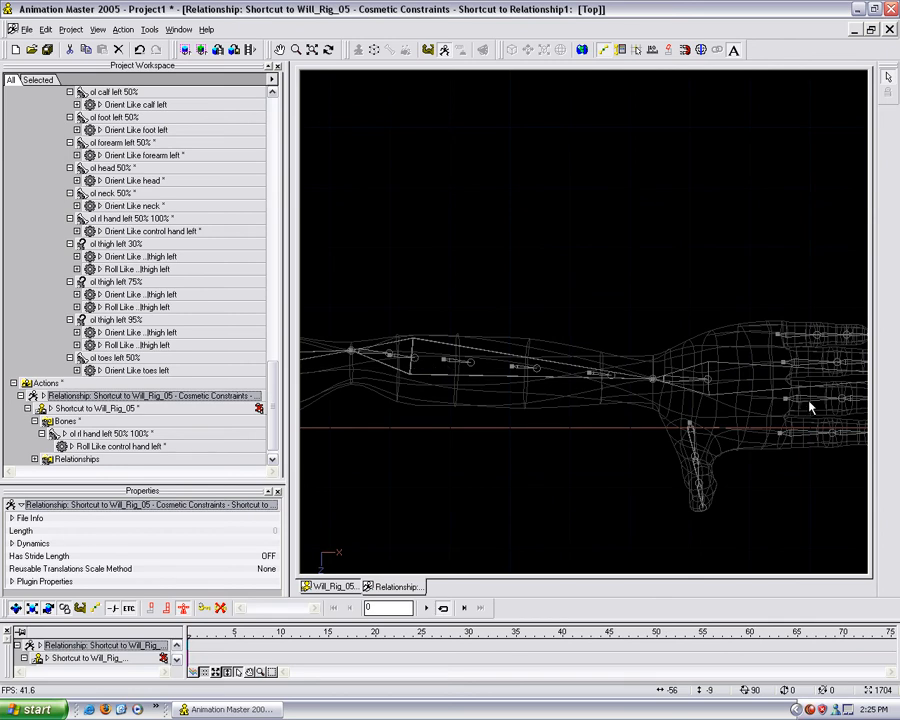
Add a Roll Like constraint to the rl forearm 20 bone, targeting hand left with 20% enforcement
left_click(416, 362)
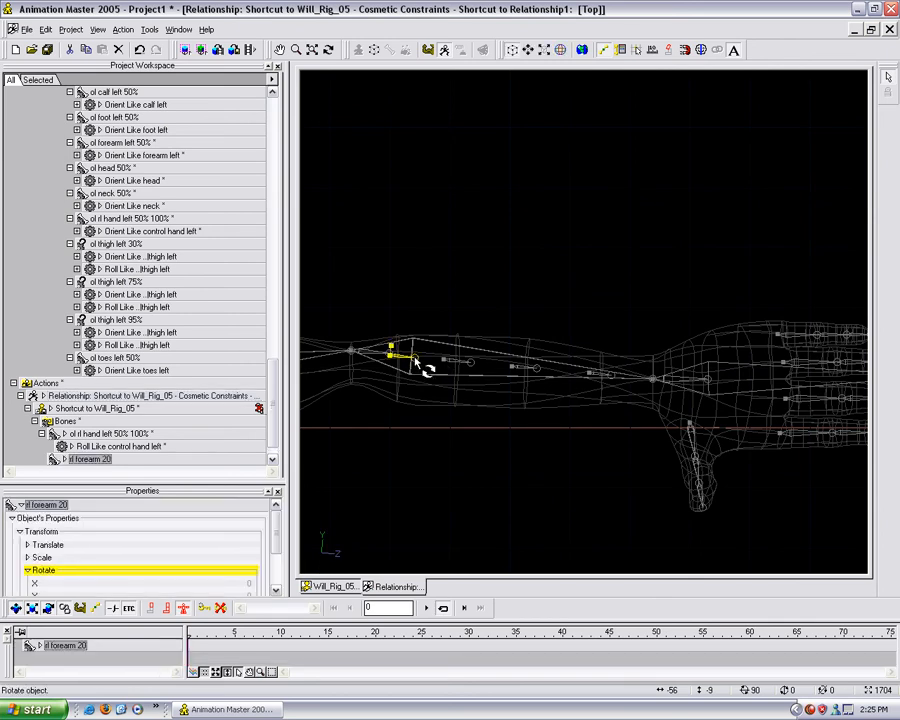
right_click(416, 362)
mouse_move(480, 421)
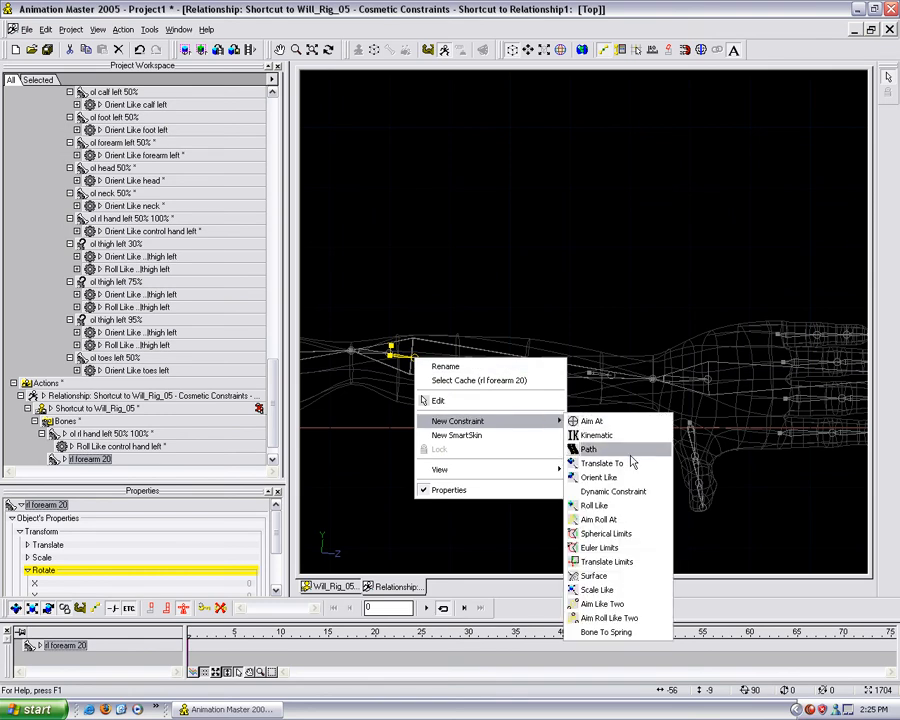
left_click(631, 505)
left_click(687, 382)
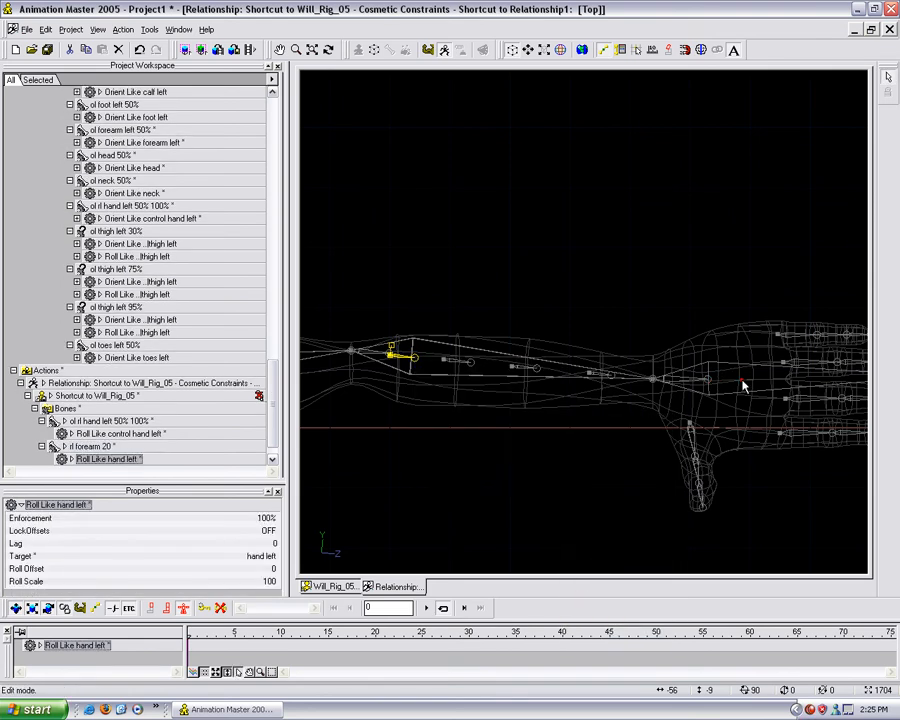
left_click(255, 518)
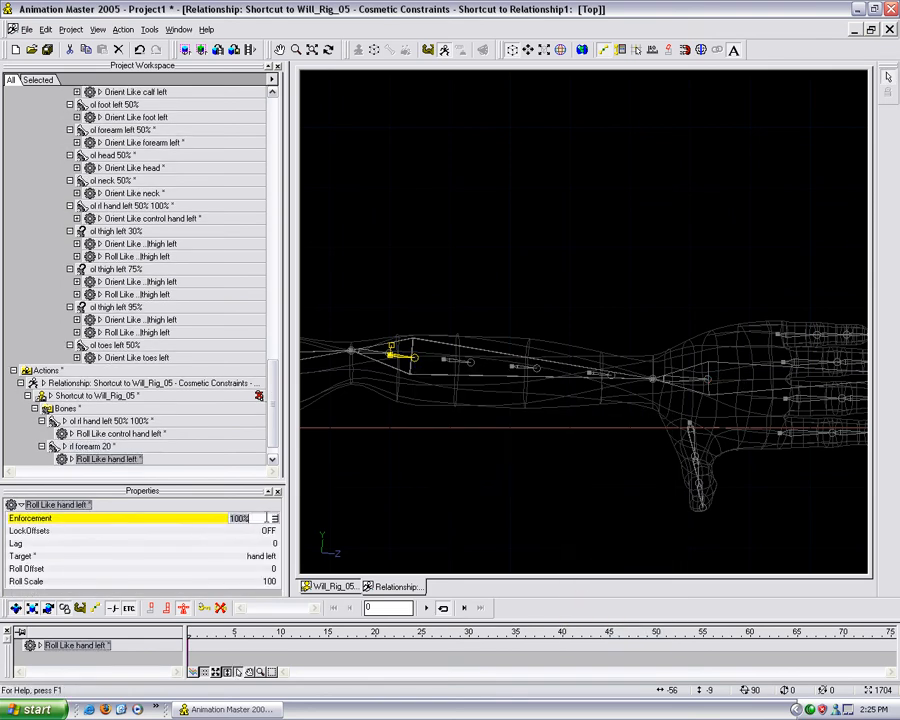
type("20")
key("Return")
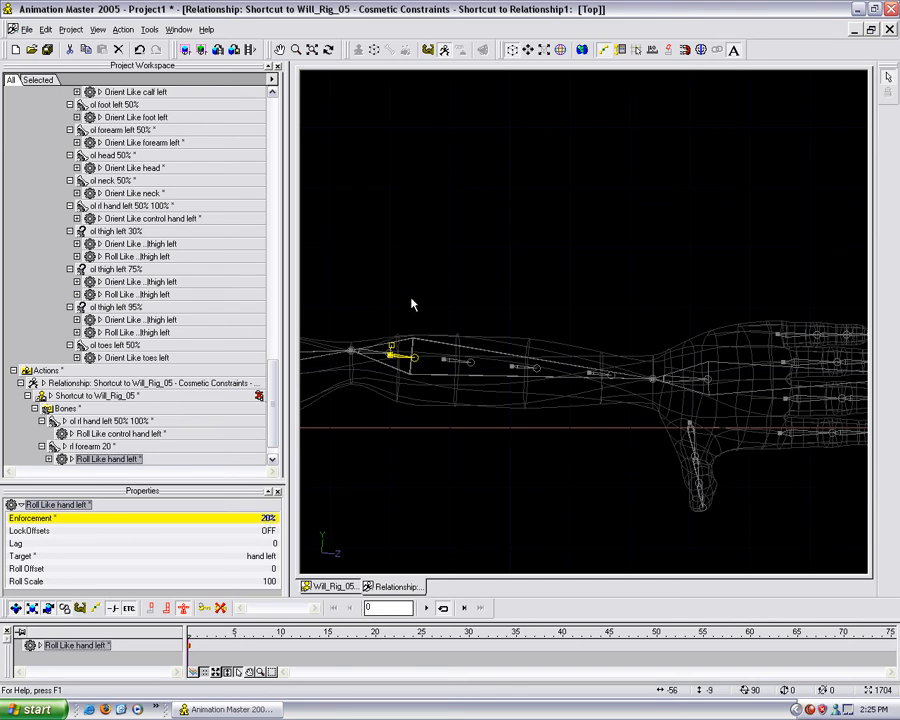
Add a Roll Like constraint to the rl forearm 40 bone, targeting hand left with 40% enforcement
left_click(471, 366)
right_click(468, 366)
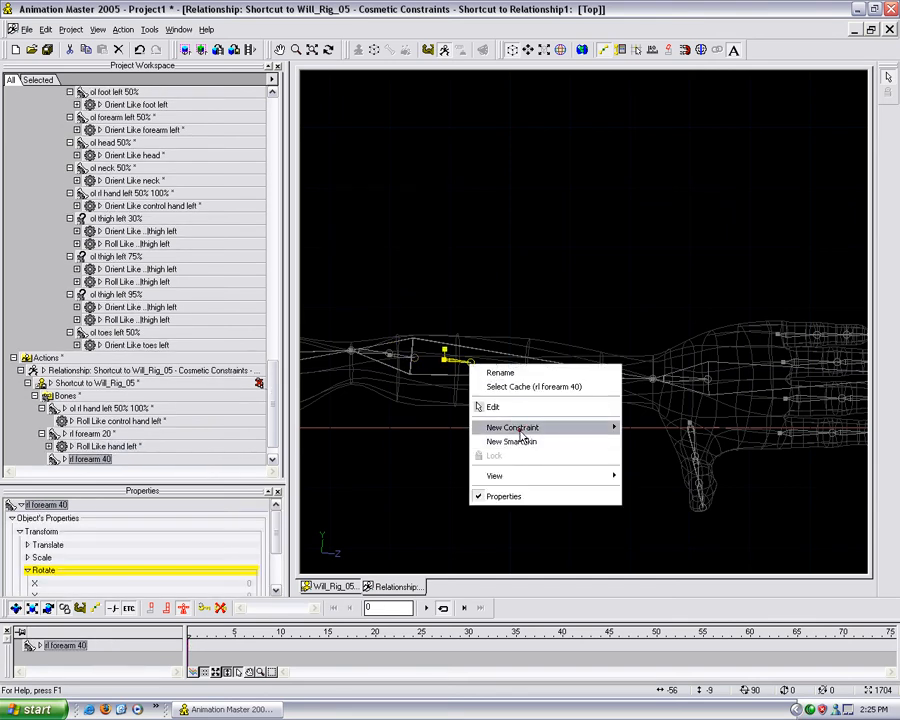
mouse_move(515, 428)
left_click(672, 513)
left_click(746, 371)
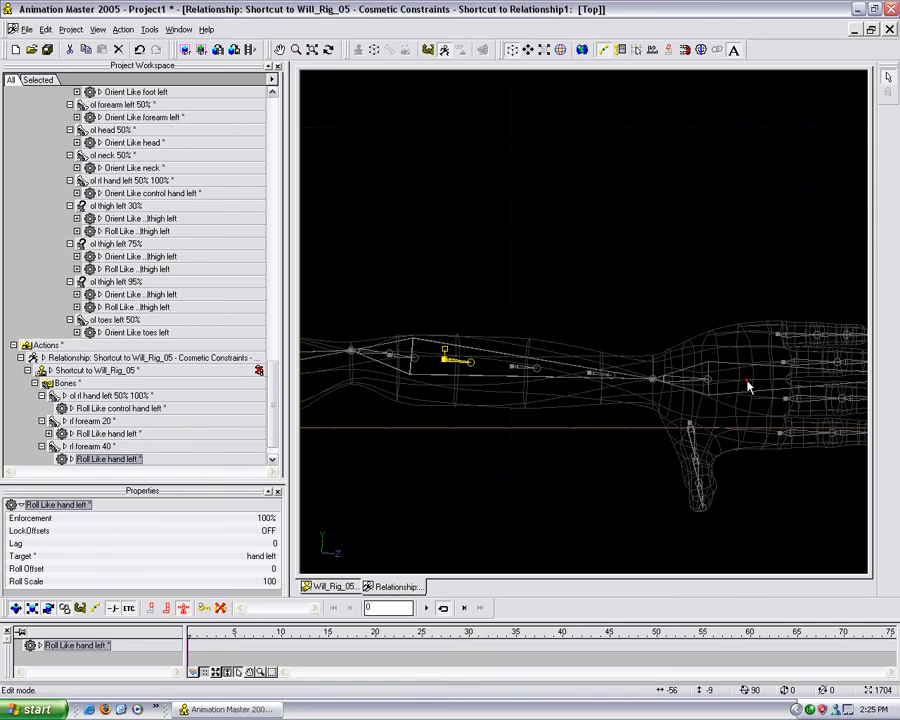
double_click(264, 518)
type("4")
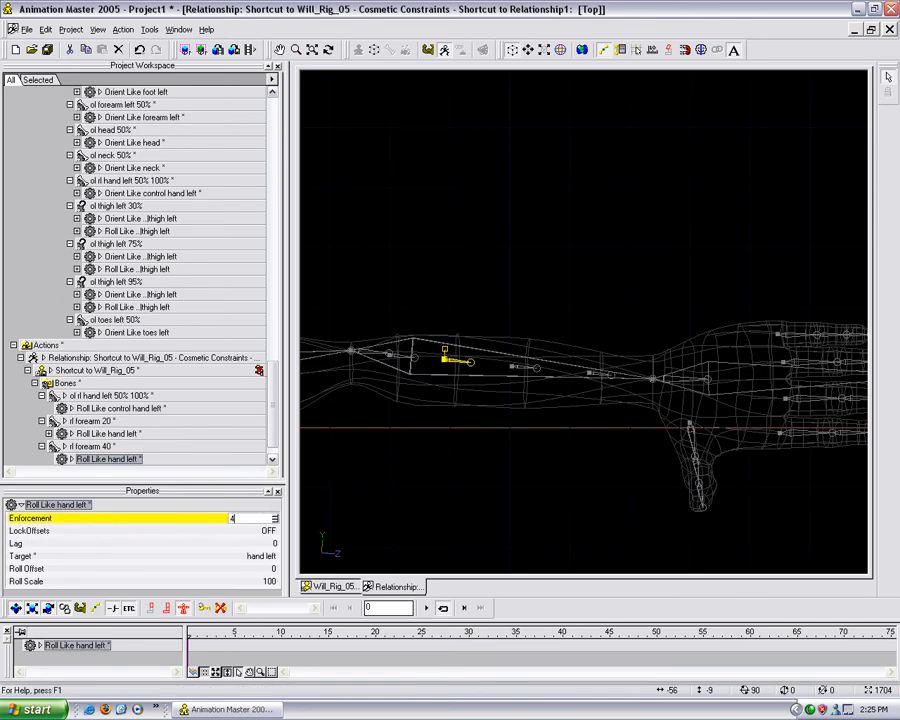
type("0")
key("Return")
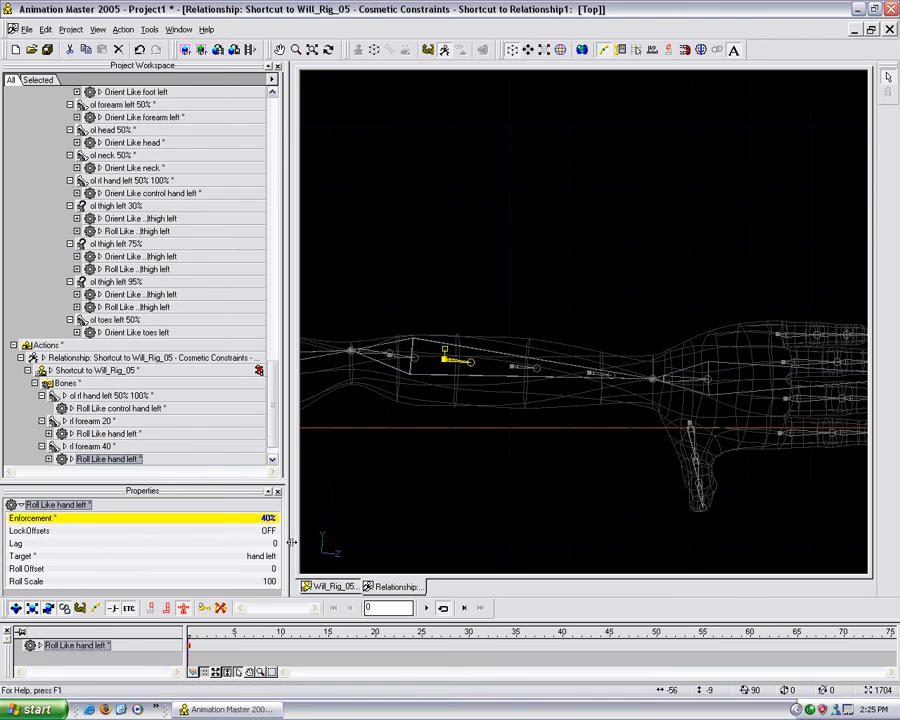
Add a Roll Like constraint to the rl forearm 60 bone, targeting hand left with 60% enforcement
left_click(537, 372)
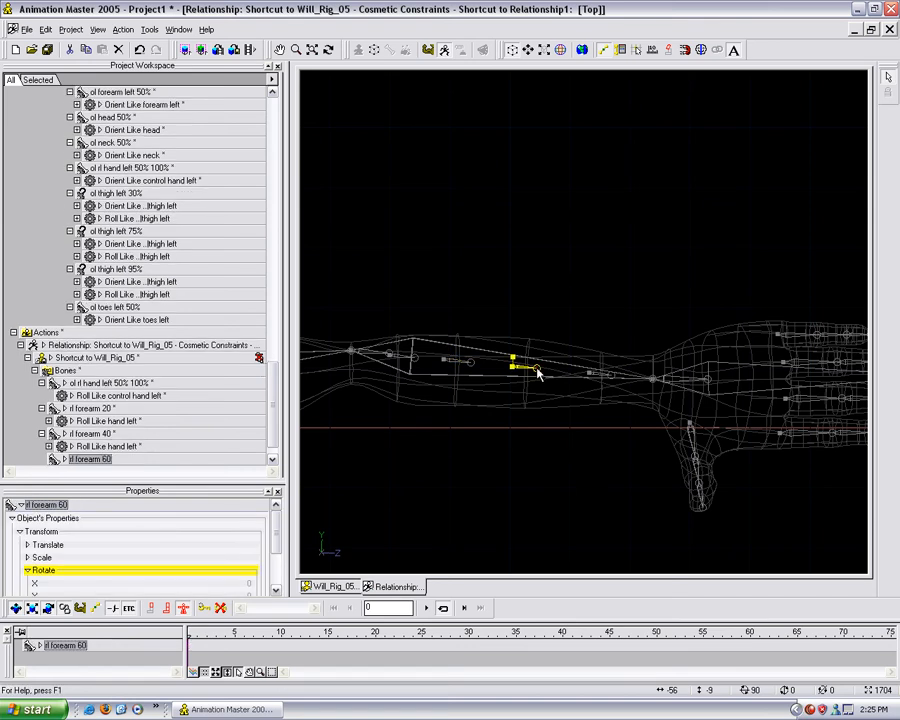
right_click(537, 369)
mouse_move(595, 431)
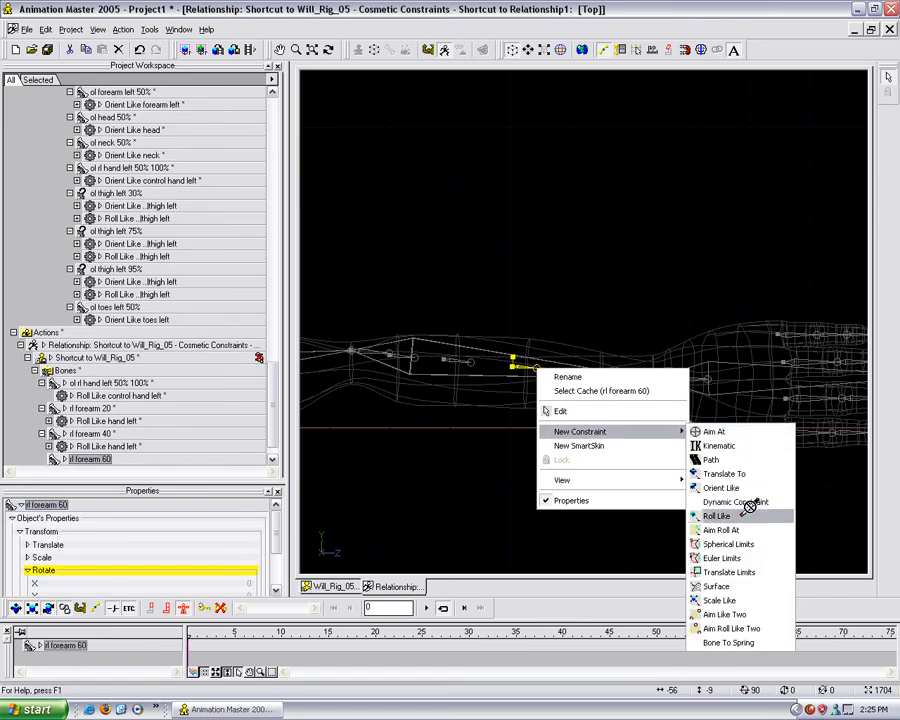
left_click(743, 515)
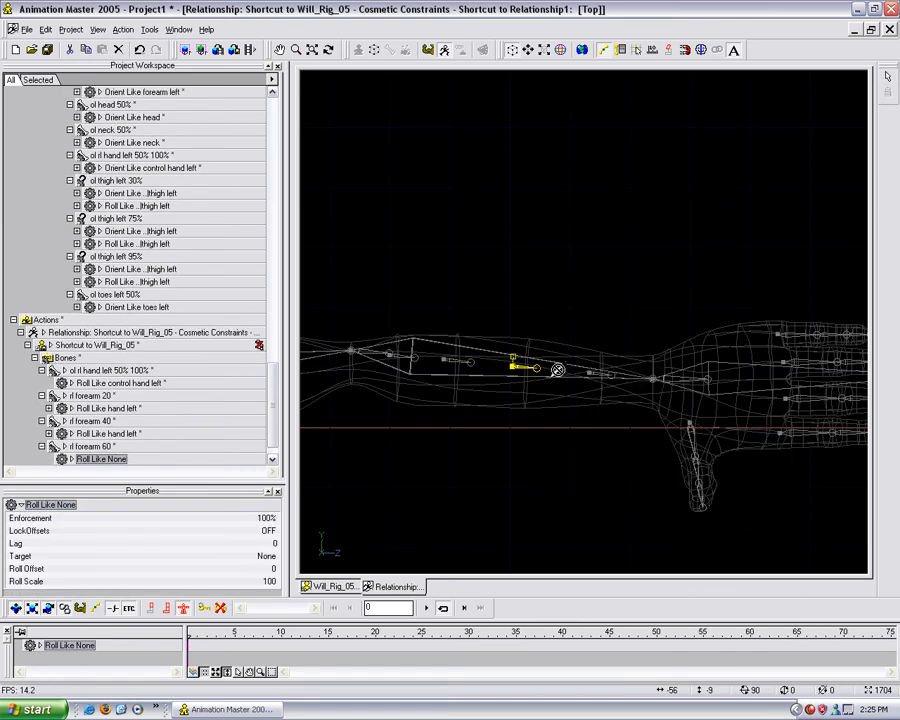
left_click(818, 375)
left_click(263, 518)
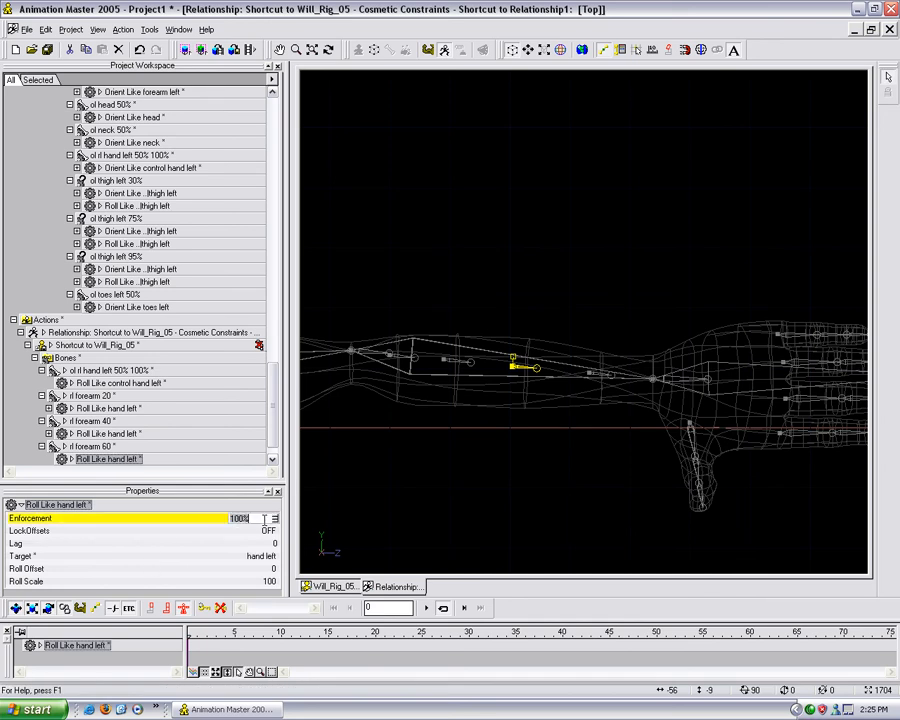
type("60")
key("Return")
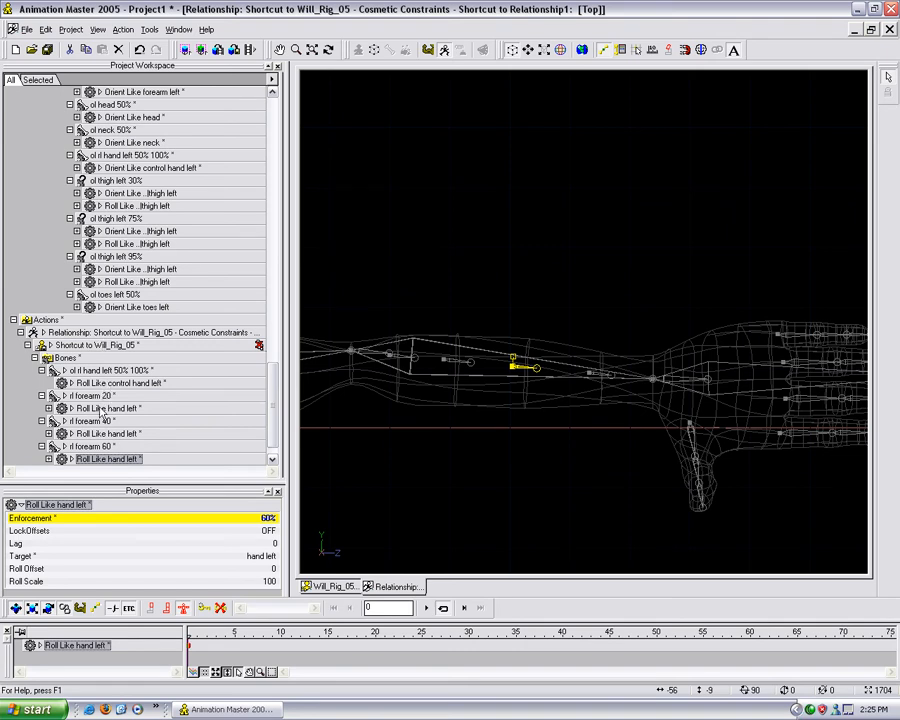
Close the Cosmetic Constraints relationship window and save the Will_Rig_05 model
mouse_move(273, 425)
left_mouse_down()
mouse_move(271, 361)
mouse_move(270, 414)
left_mouse_up()
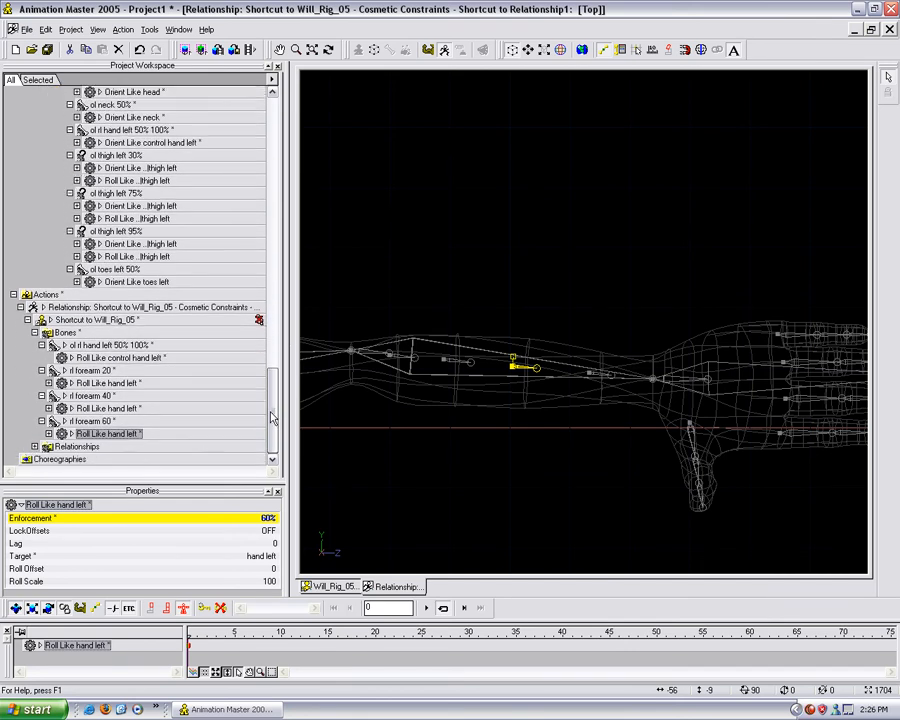
left_click(538, 262)
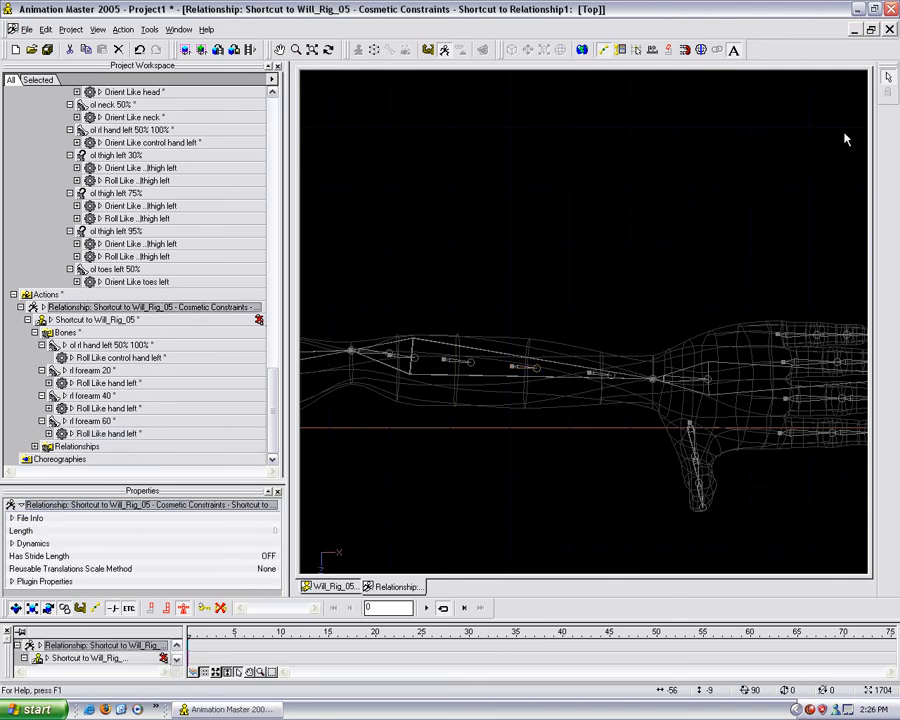
left_click(889, 30)
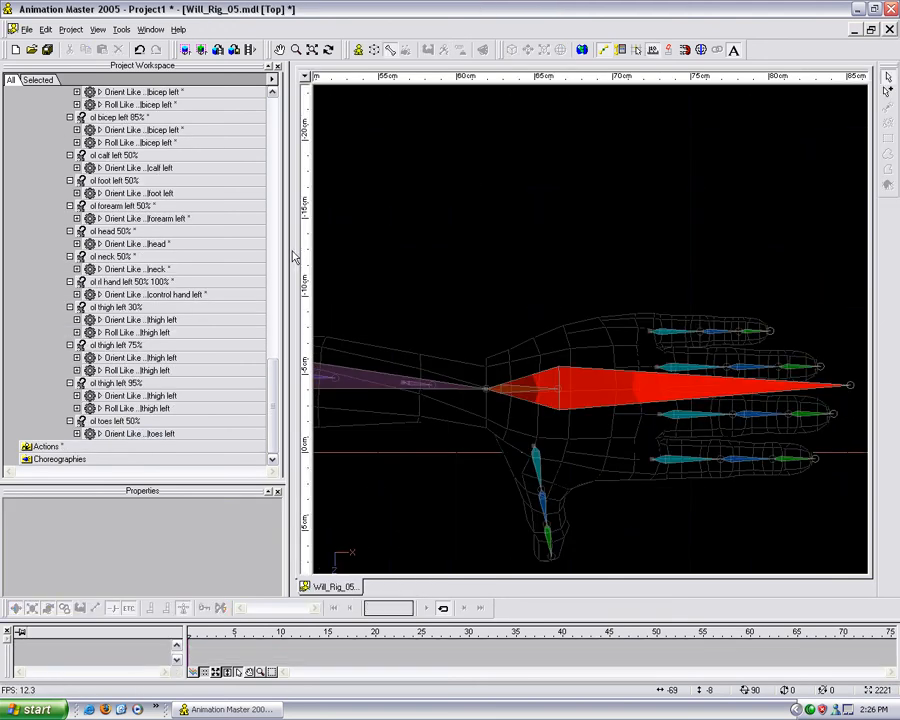
left_click_drag(270, 393, 267, 110)
left_click(60, 168)
right_click(57, 173)
left_click(99, 220)
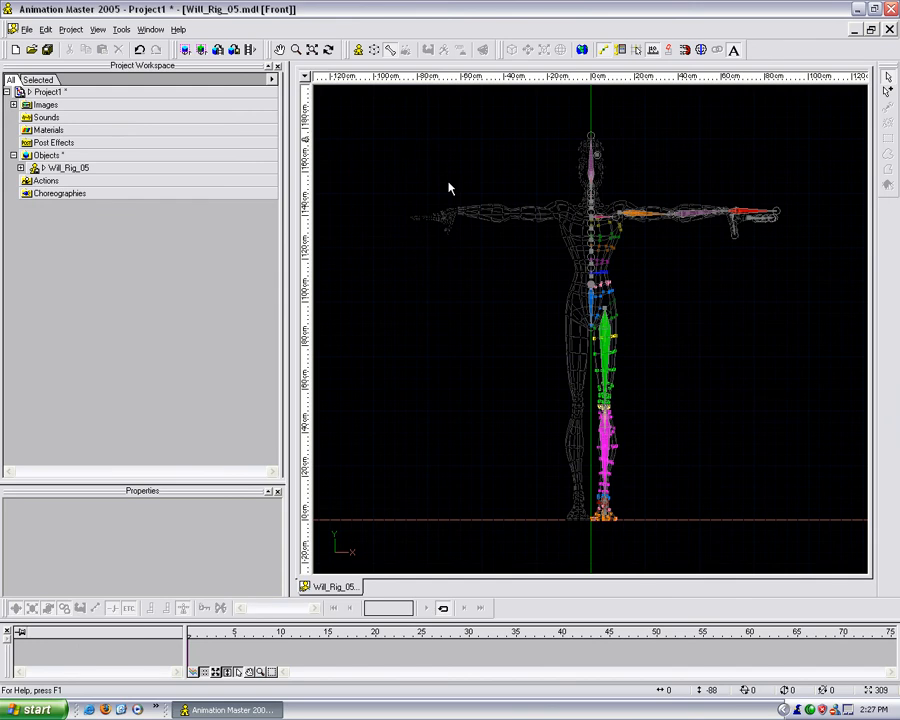
Open the Cosmetic Constraints relationship of Will_Rig_05 for editing from its user properties
left_click(44, 168)
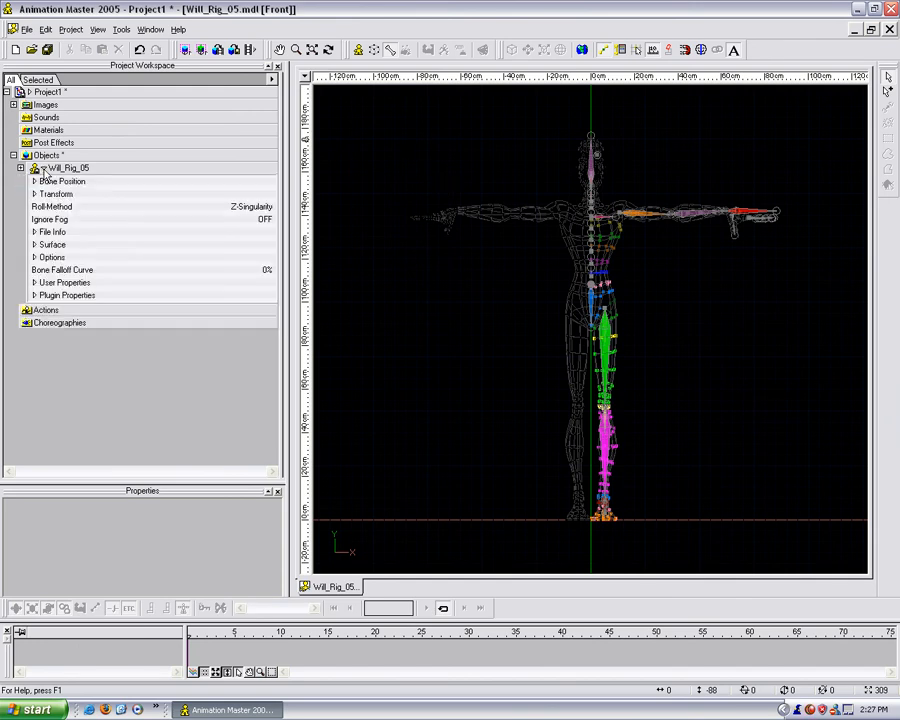
left_click(34, 282)
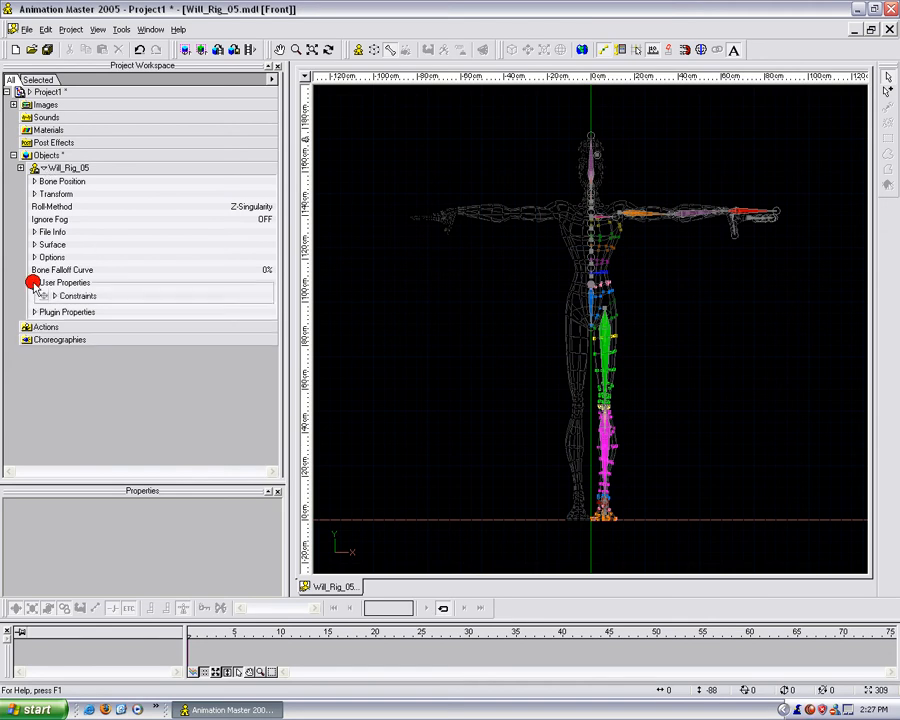
left_click(55, 296)
right_click(92, 323)
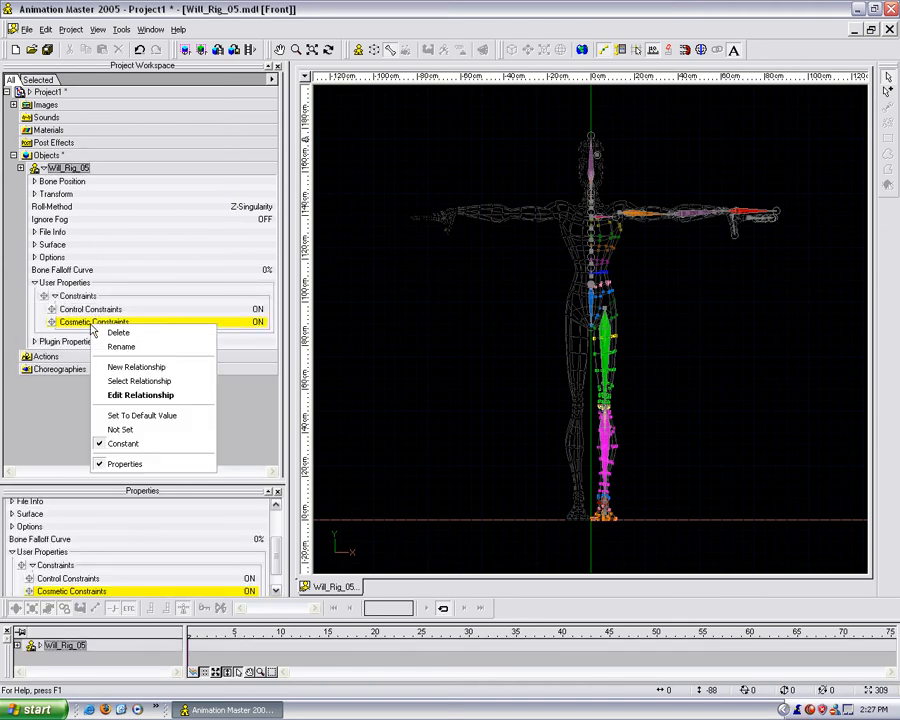
left_click(142, 396)
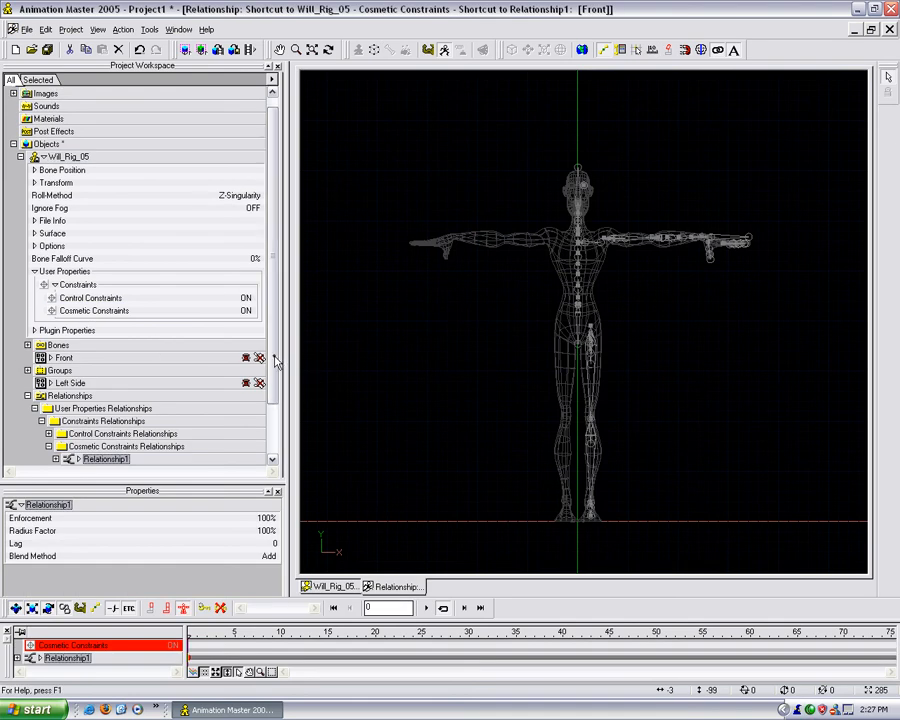
Expand the bones of Relationship1 and inspect the ol thigh left 30%, 75% and 95% entries
left_click_drag(275, 358, 271, 428)
left_click(56, 396)
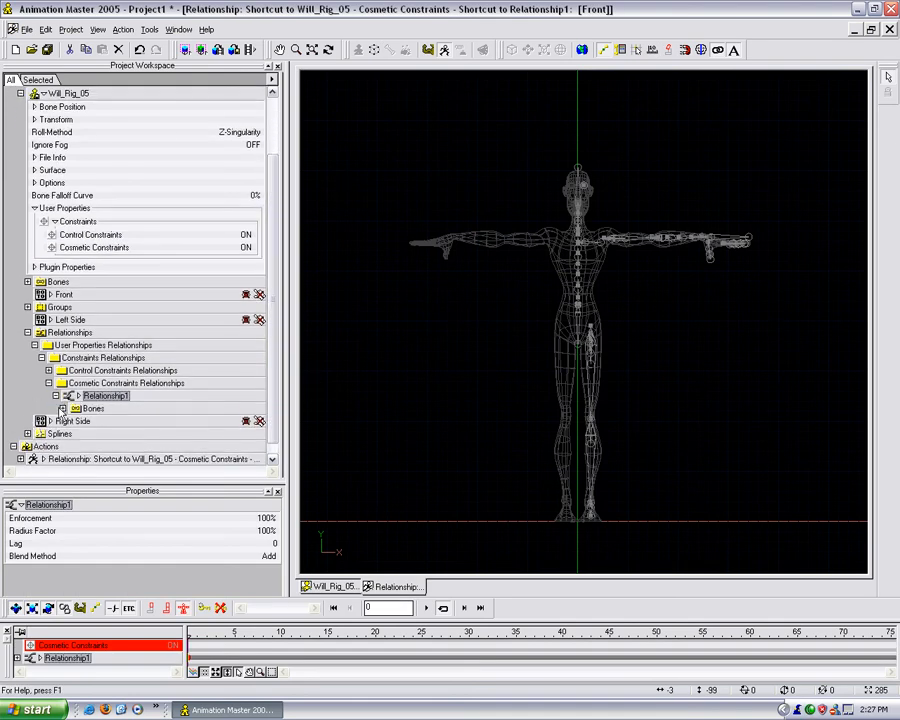
left_click(62, 408)
left_click_drag(272, 381, 267, 413)
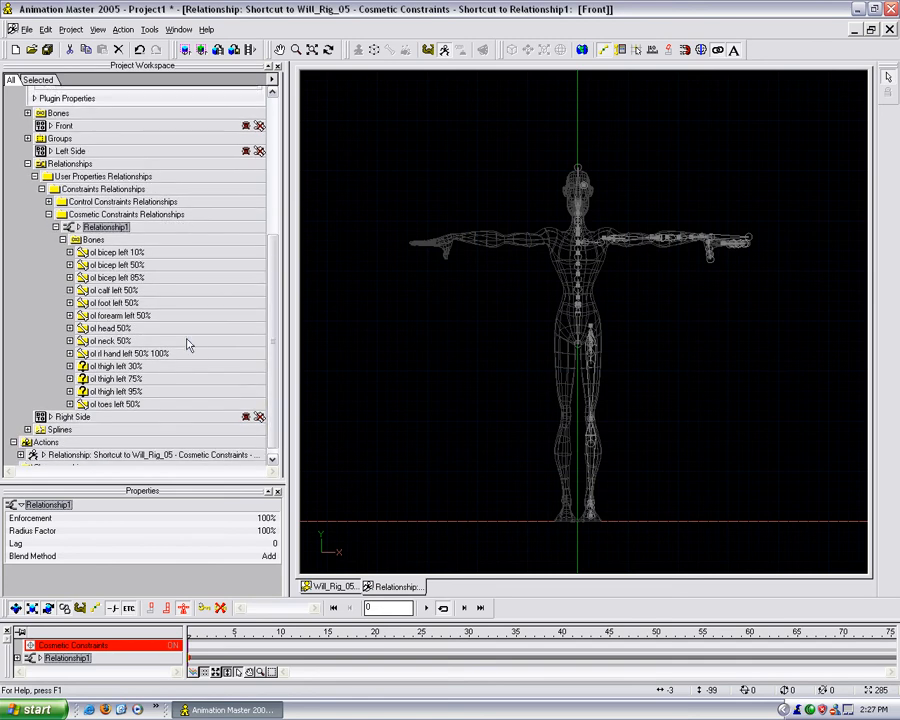
left_click(112, 366)
left_click(107, 380)
left_click(115, 391)
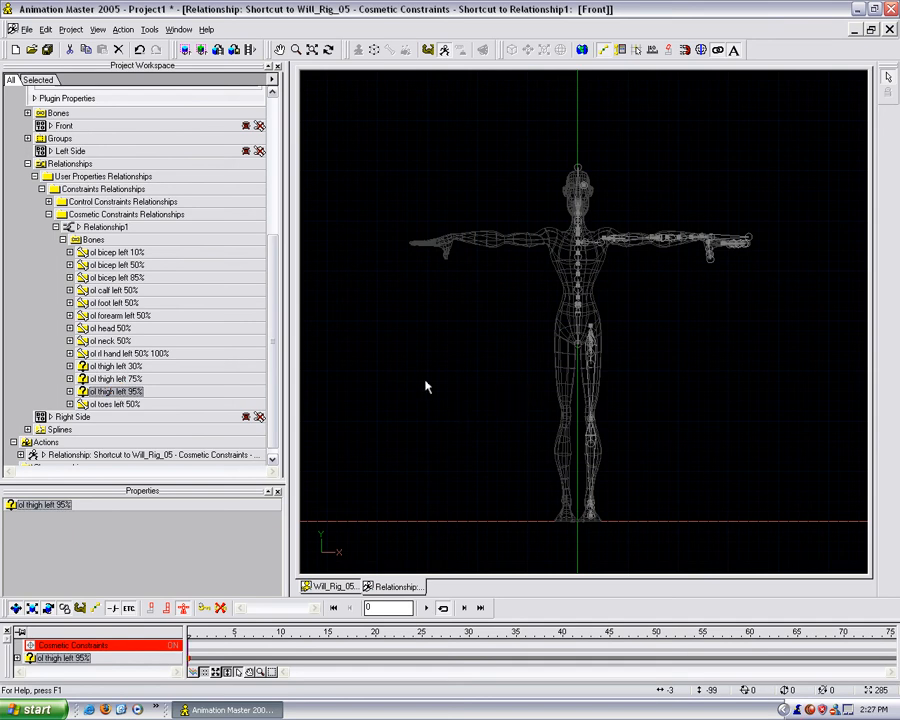
left_click(70, 366)
left_click(70, 366)
Inspect the ol thigh left 95% bone in the relationship view and compare the 30%, 75% and 95% thigh entries under Relationship1
left_click(517, 398)
scroll(519, 398, "up", 3)
left_click(593, 381)
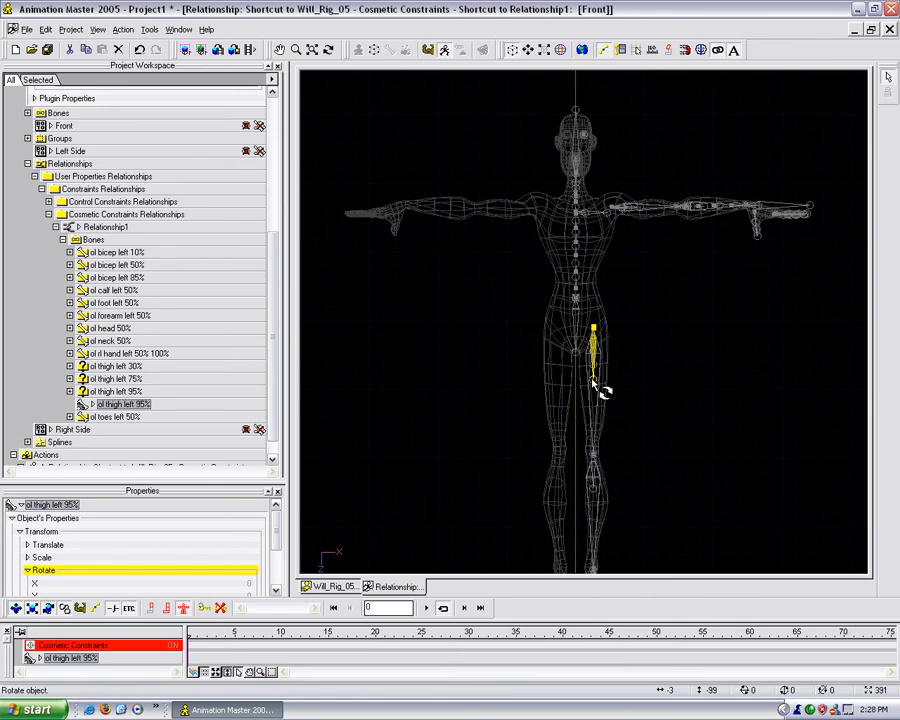
left_click(112, 391)
left_click(125, 380)
left_click(126, 368)
left_click(126, 380)
left_click(133, 368)
left_click(134, 380)
left_click(133, 393)
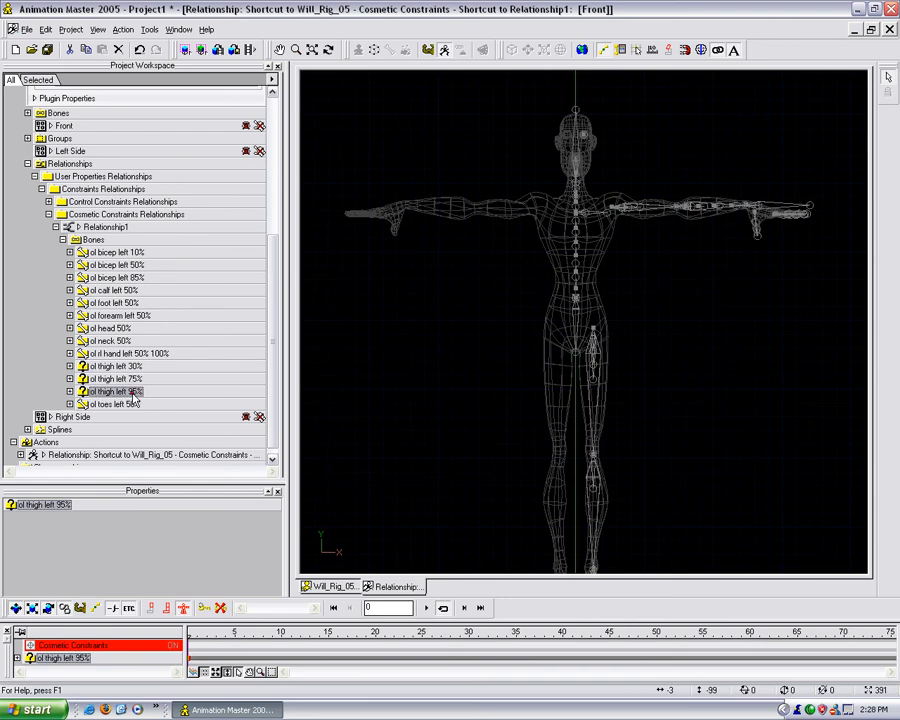
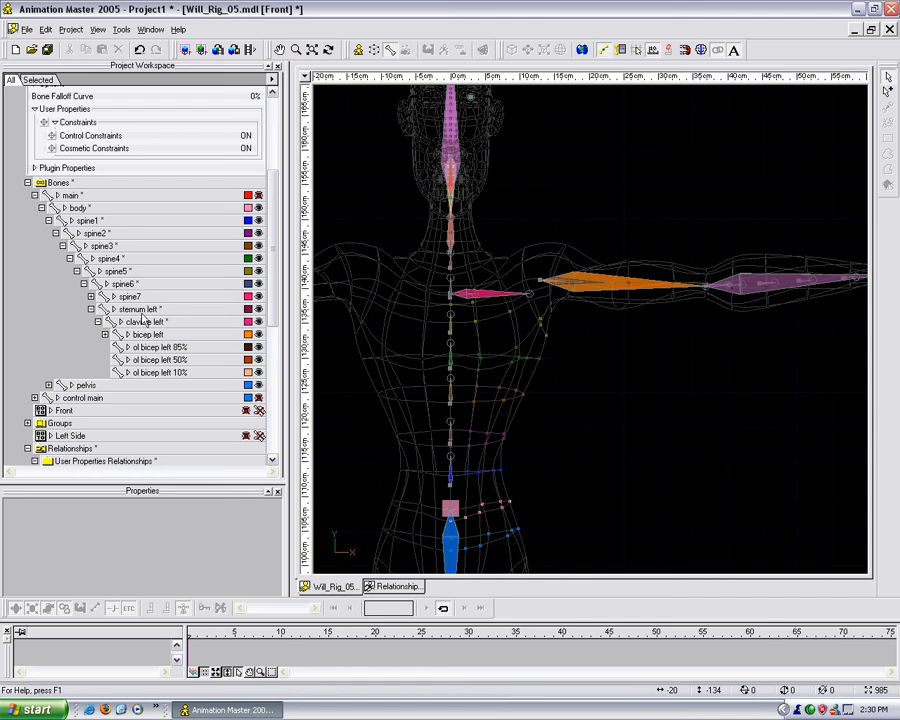
Move the hand left bone ahead of ol rl hand left 50% 100% in the children of forearm left
left_click(105, 334)
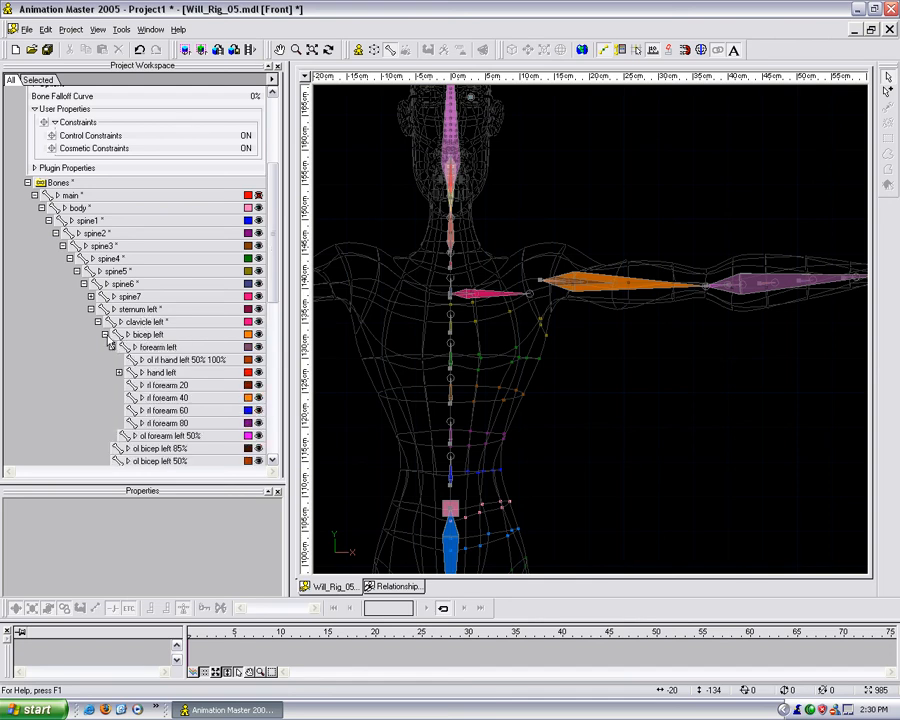
left_click_drag(158, 372, 165, 352)
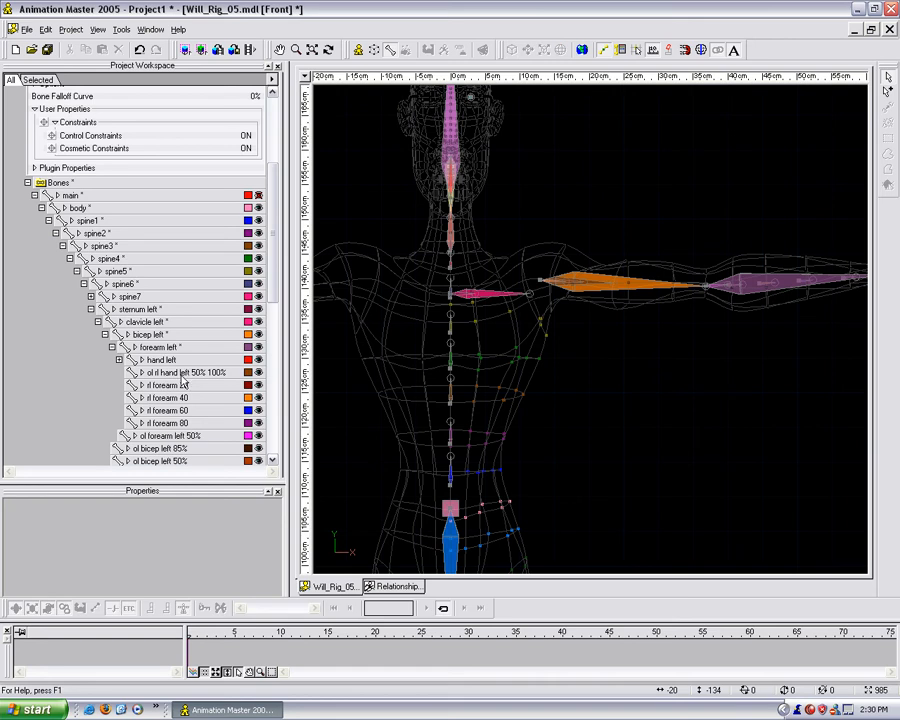
left_click(178, 373)
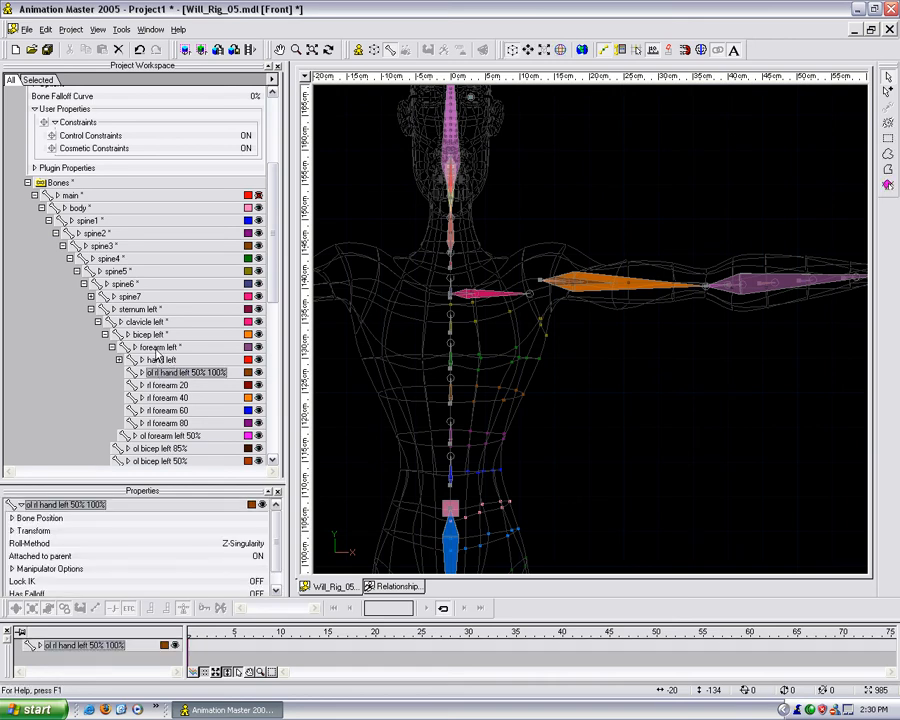
Examine the ol forearm left 50% and ol bicep left 85% bones and the children of hand left for their order
left_click(165, 436)
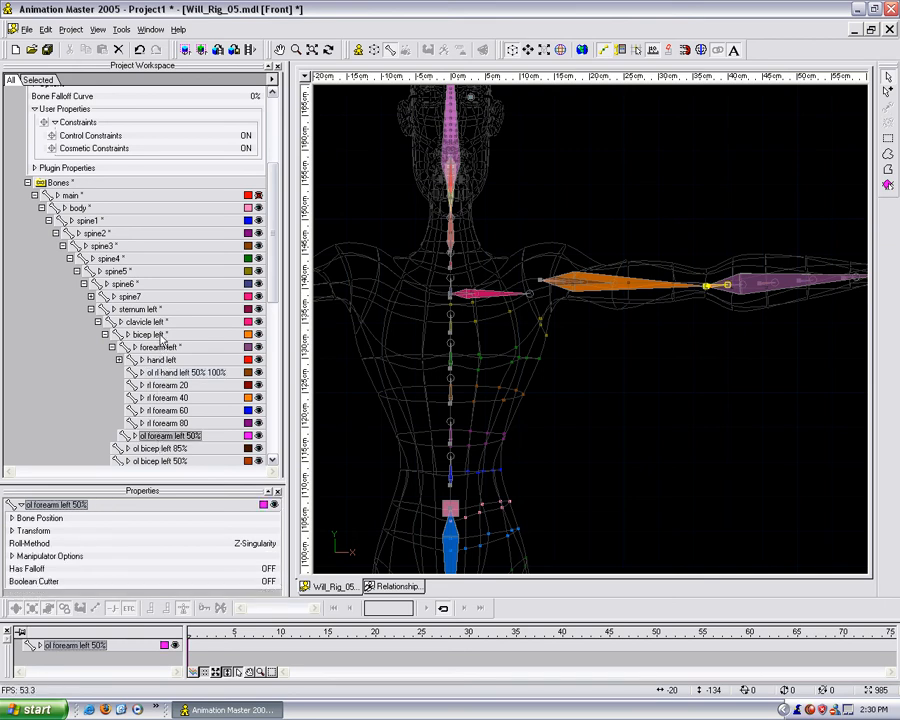
left_click(160, 449)
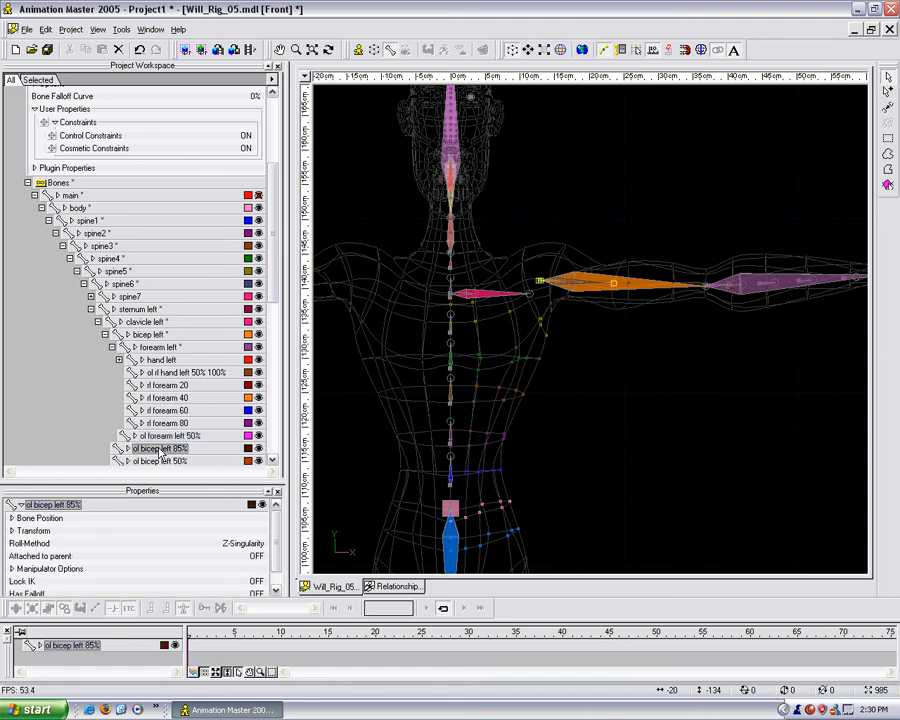
left_click(119, 360)
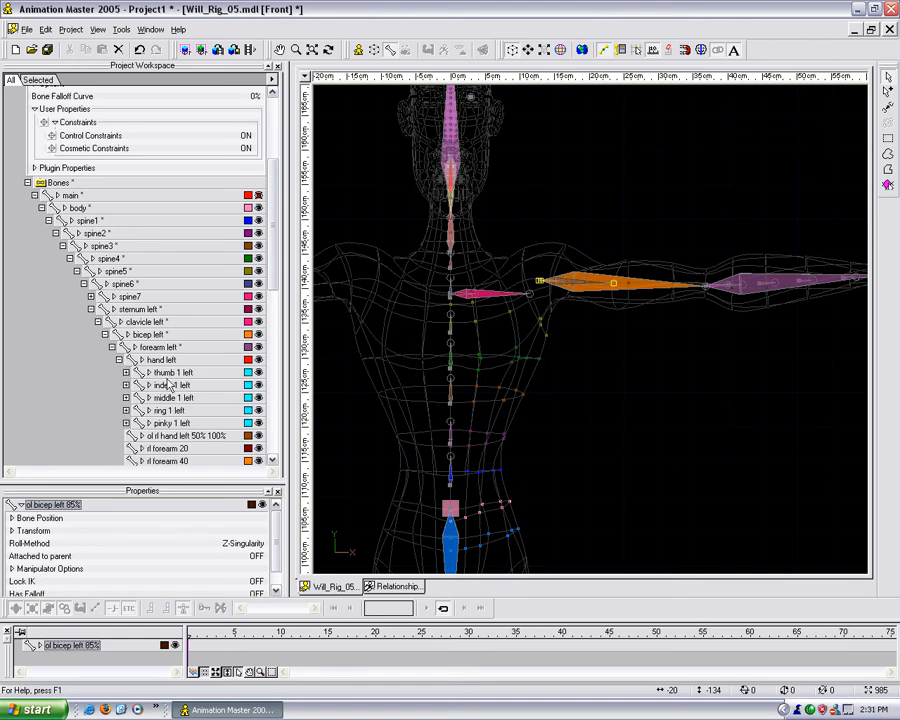
left_click(119, 360)
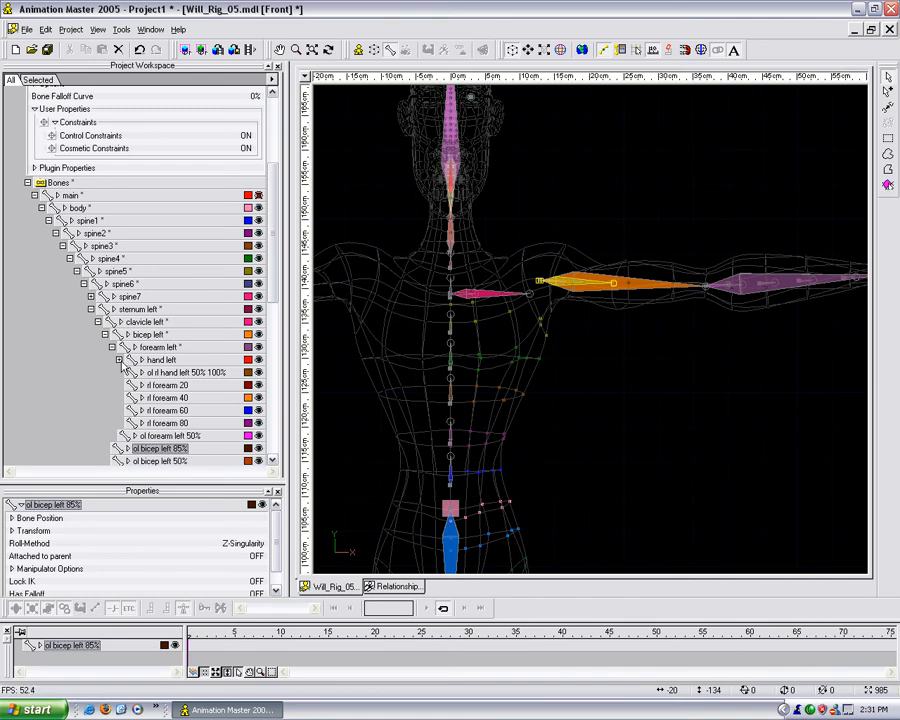
left_click(41, 206)
left_click(35, 196)
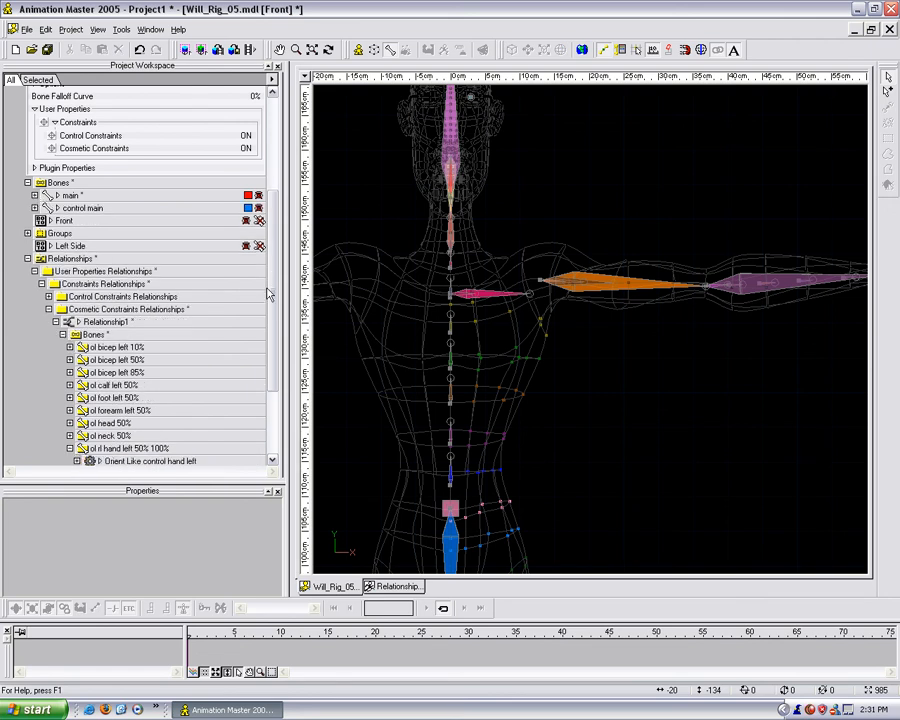
Turn on Attached to parent for the hand left bone of Will_Rig_05
left_click(35, 195)
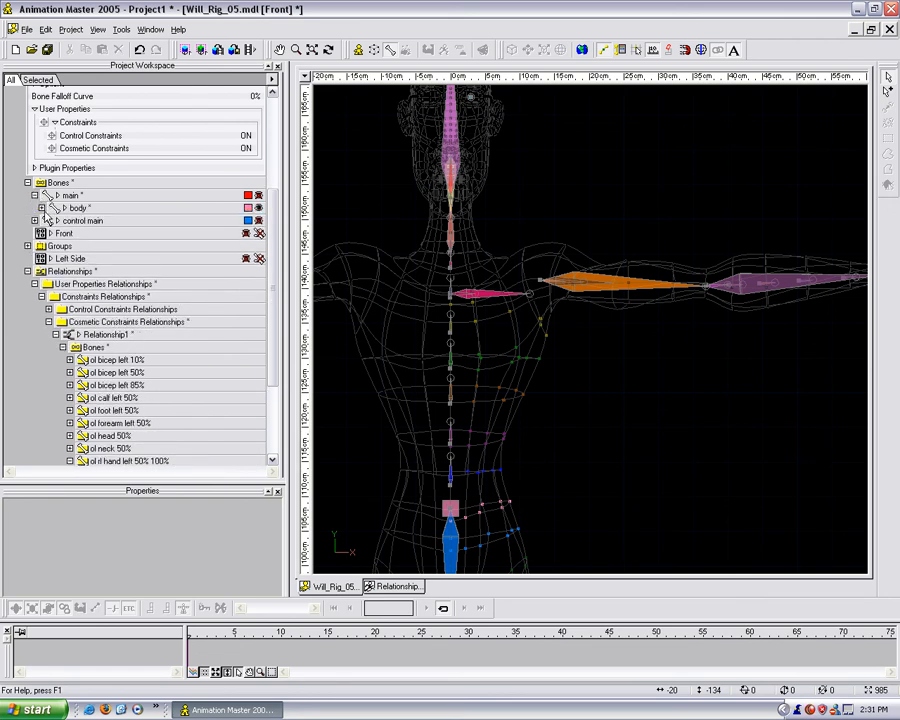
left_click(41, 209)
left_click(160, 332)
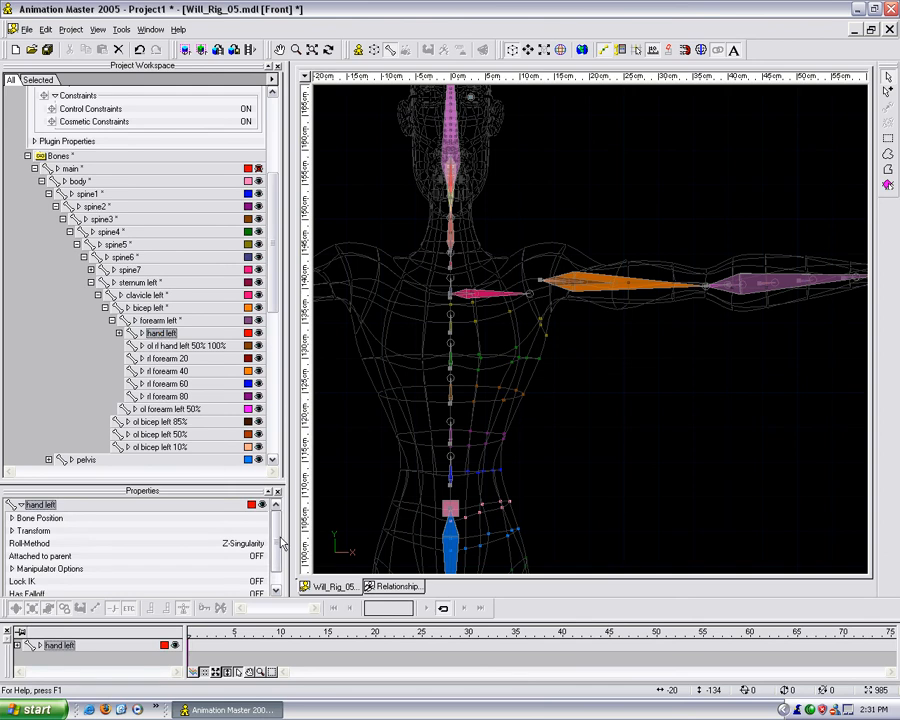
left_click_drag(280, 536, 280, 555)
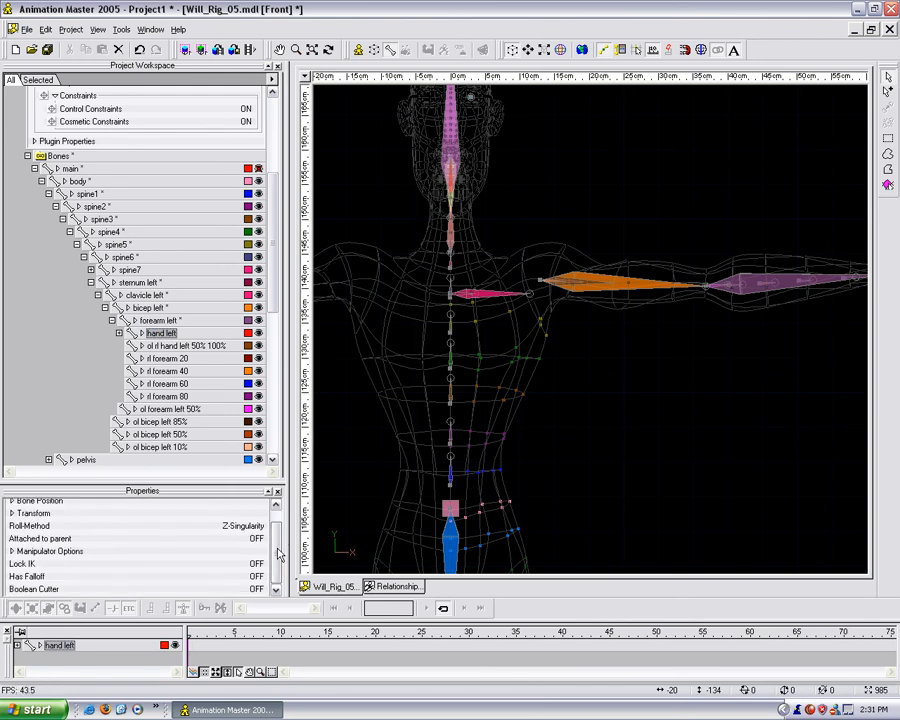
left_click(257, 538)
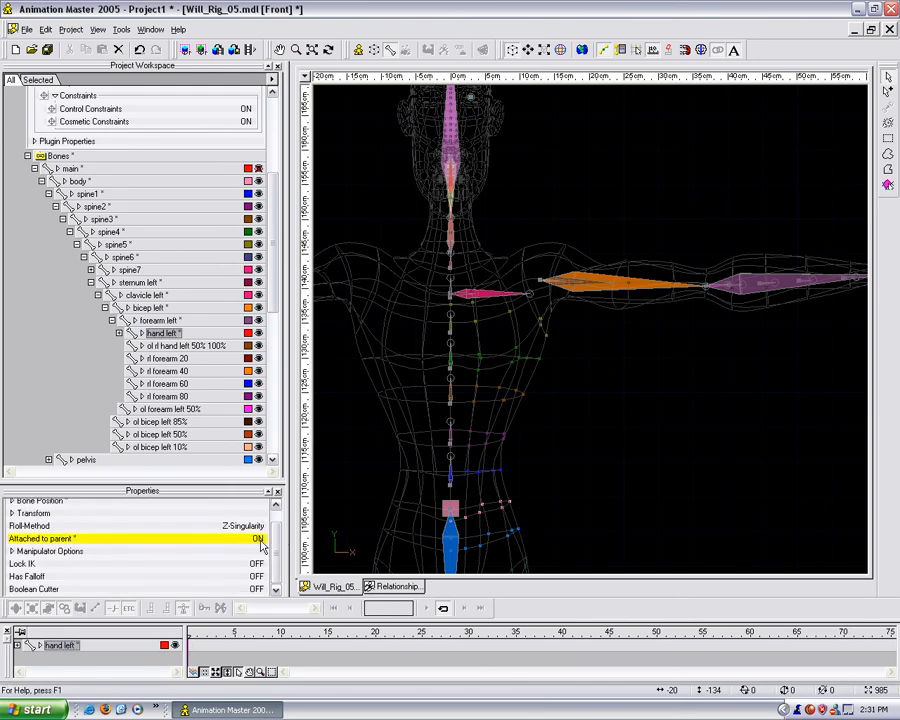
Check the Attached to parent setting of the forearm left, bicep left, clavicle left and sternum left bones
left_click(158, 320)
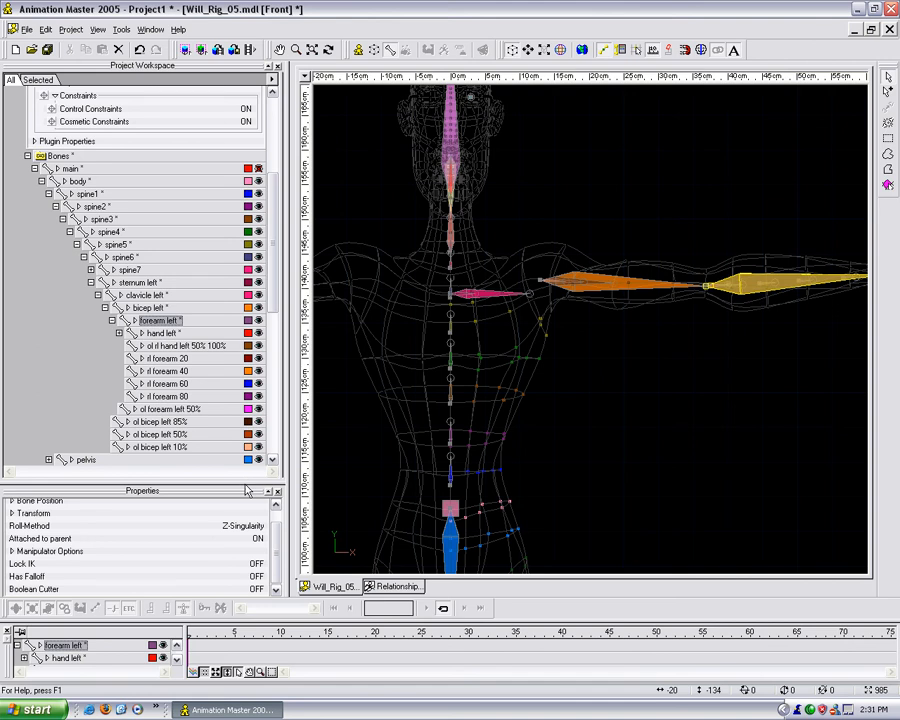
left_click(152, 309)
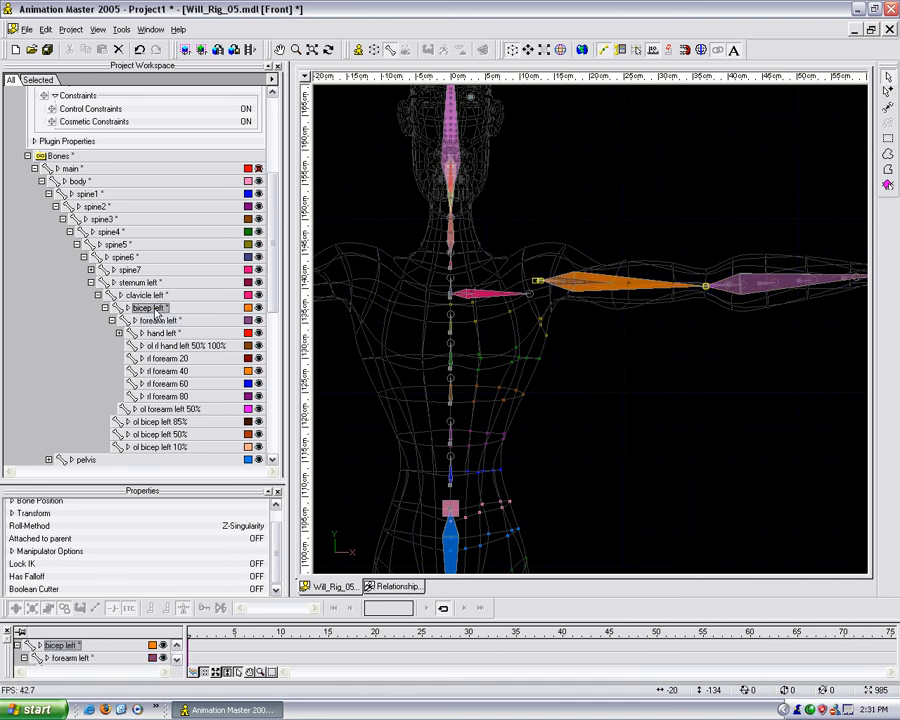
left_click(148, 296)
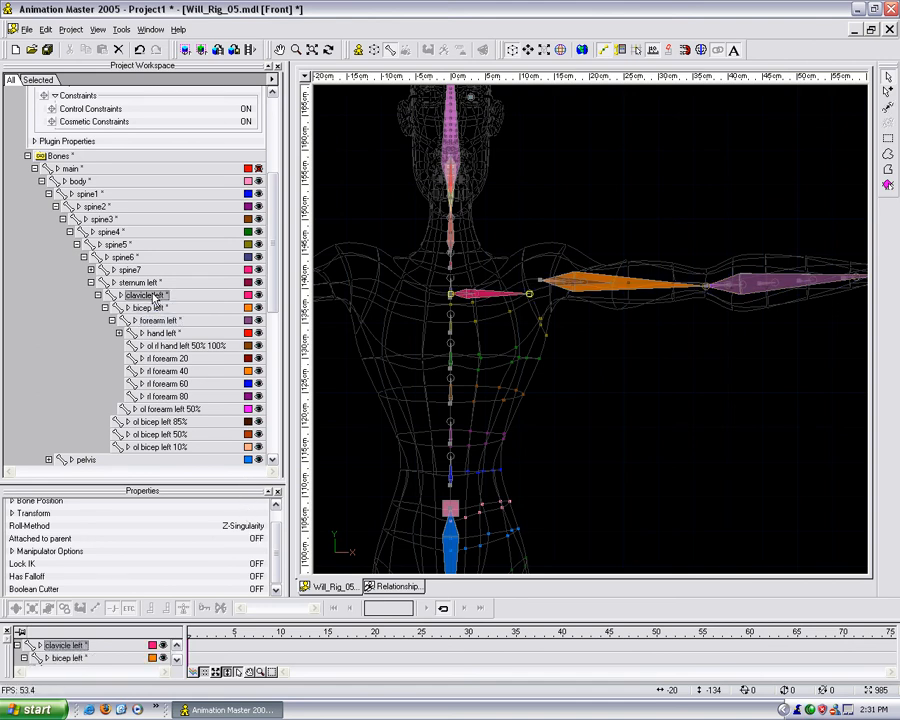
left_click(142, 284)
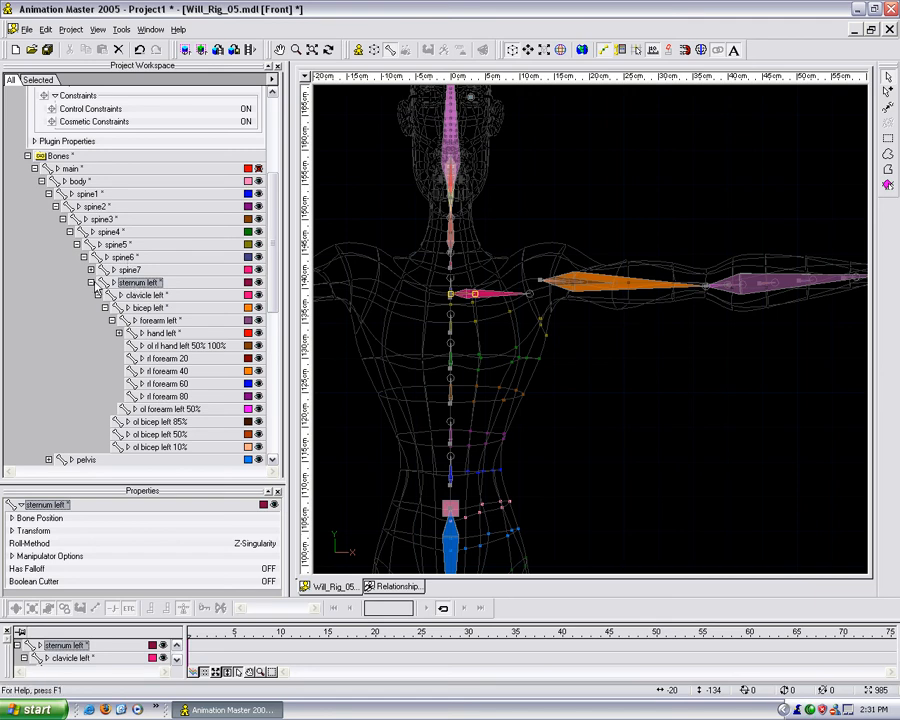
Check the properties of the thumb, index, middle and pinky bones under hand left
left_click(119, 333)
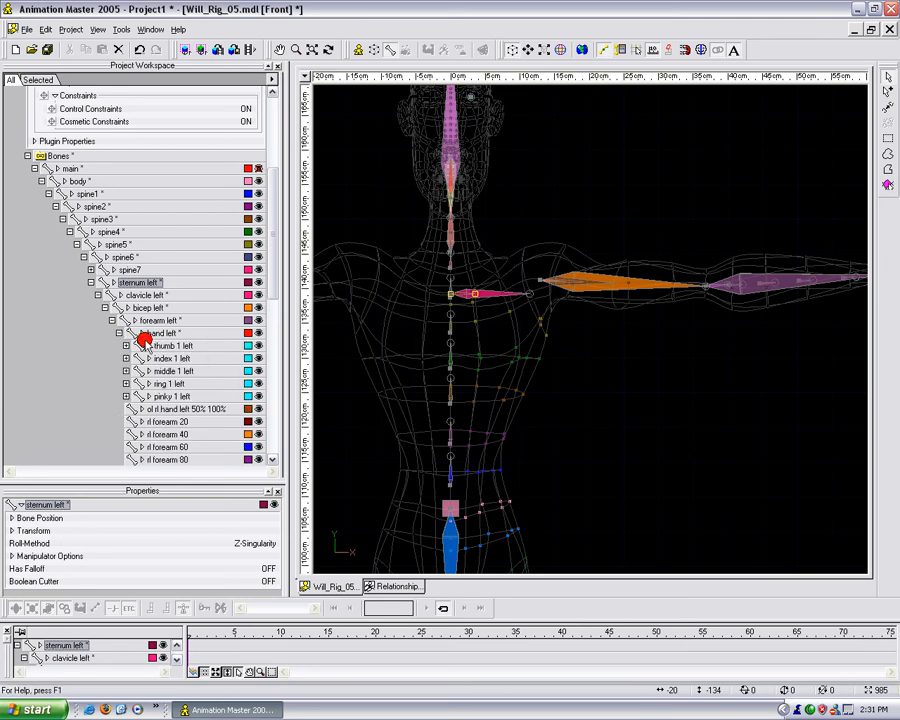
left_click(165, 345)
left_click(167, 358)
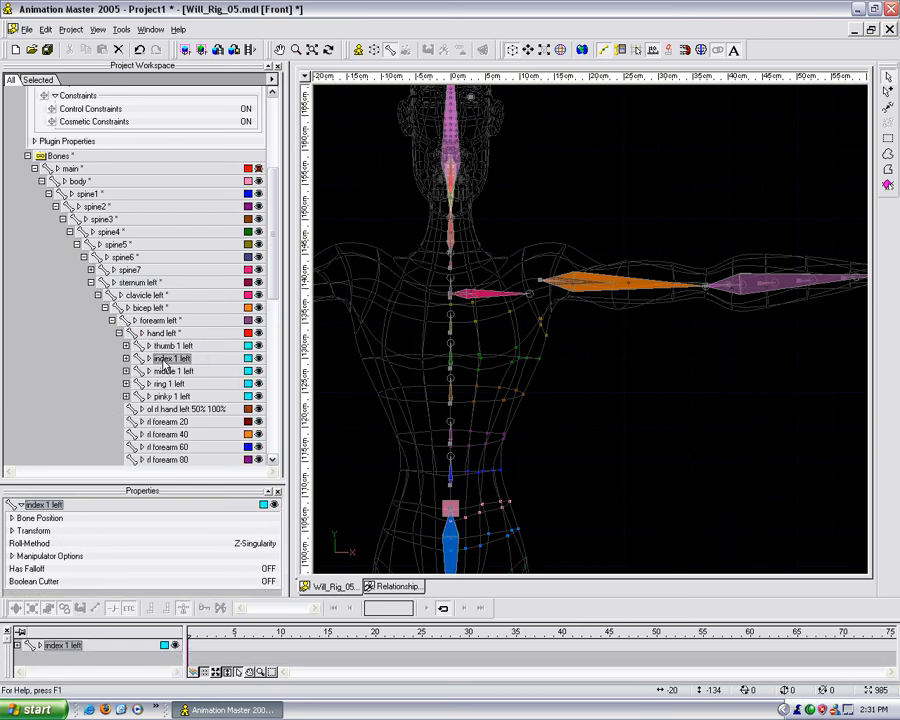
left_click(167, 370)
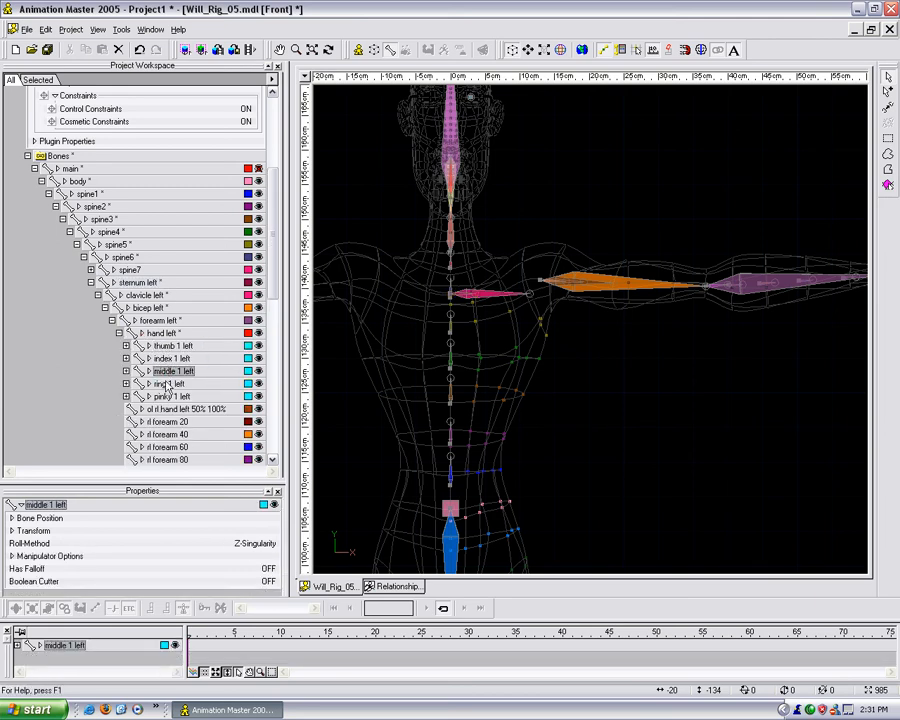
left_click(168, 396)
left_click(119, 333)
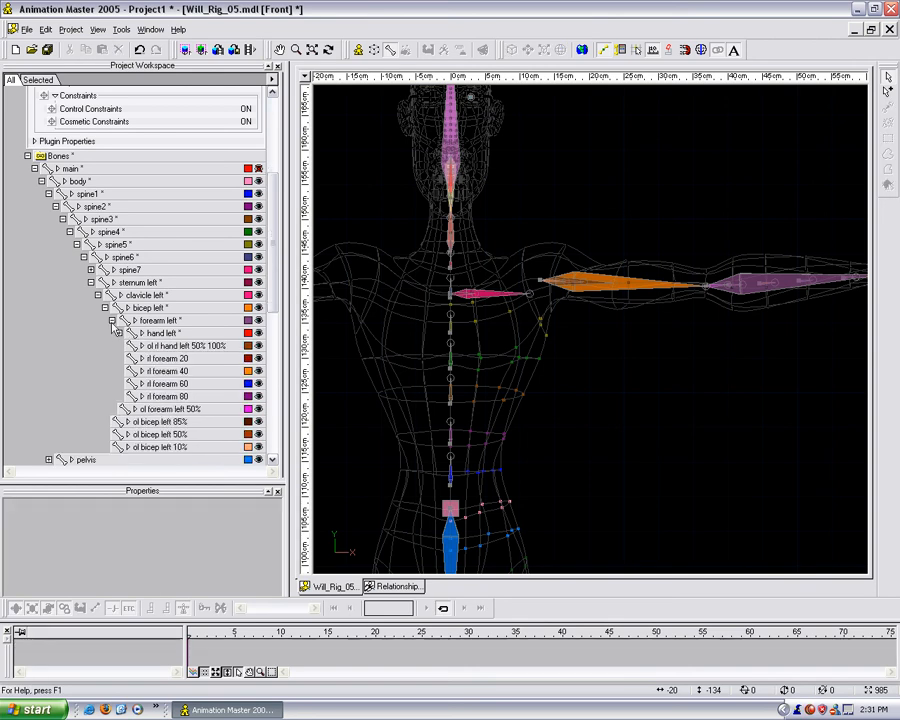
Add a Roll Like constraint to ol rl hand left 50% 100% in the Cosmetic Constraints relationship, targeting control hand left
left_click(91, 282)
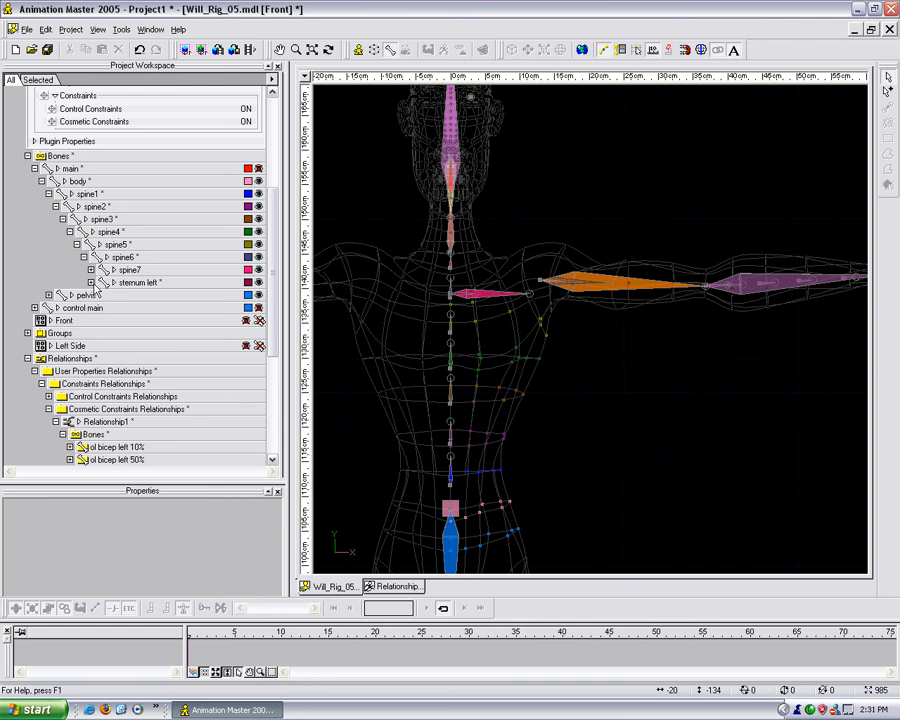
left_click_drag(273, 335, 272, 425)
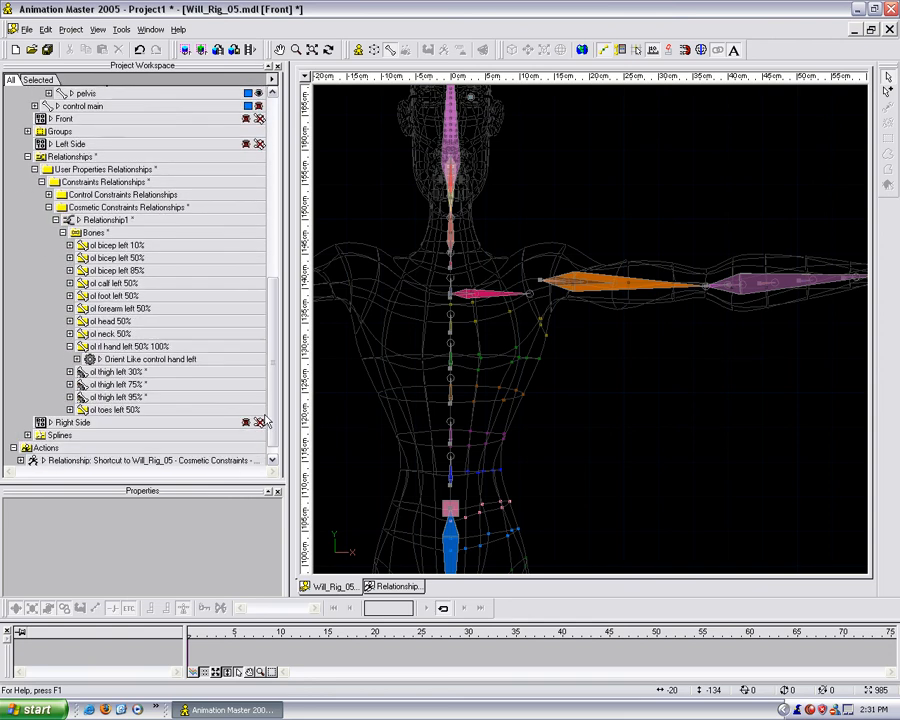
left_click(69, 346)
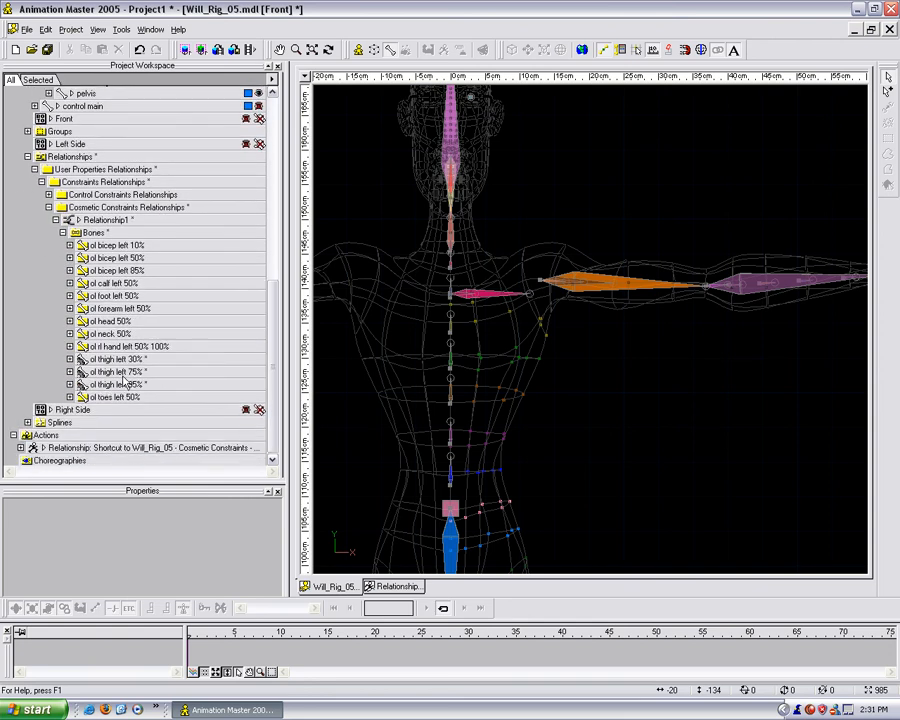
middle_click_drag(447, 504, 488, 291)
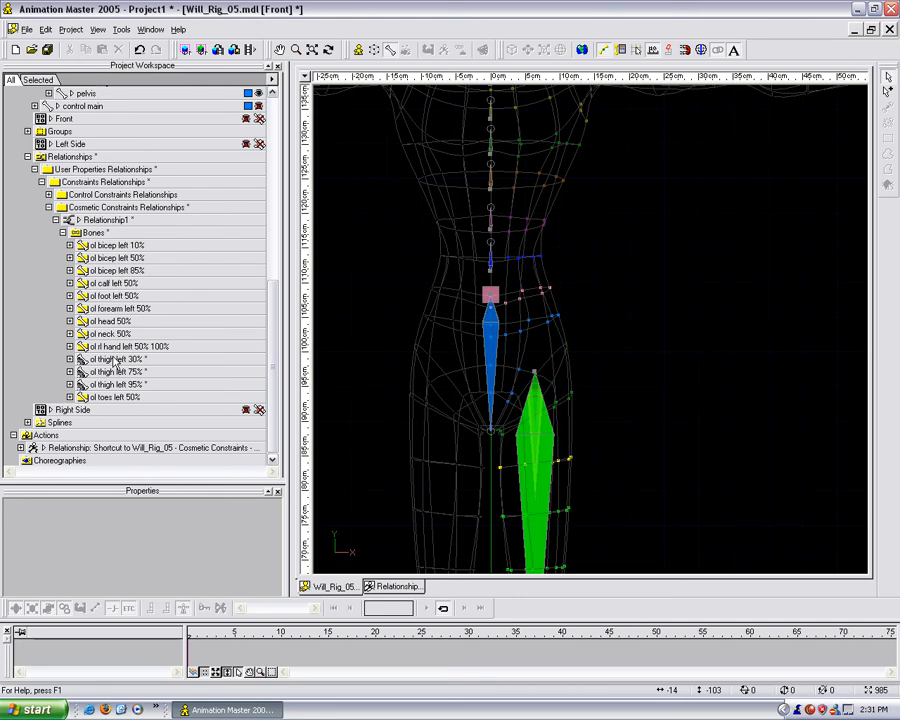
left_click(70, 346)
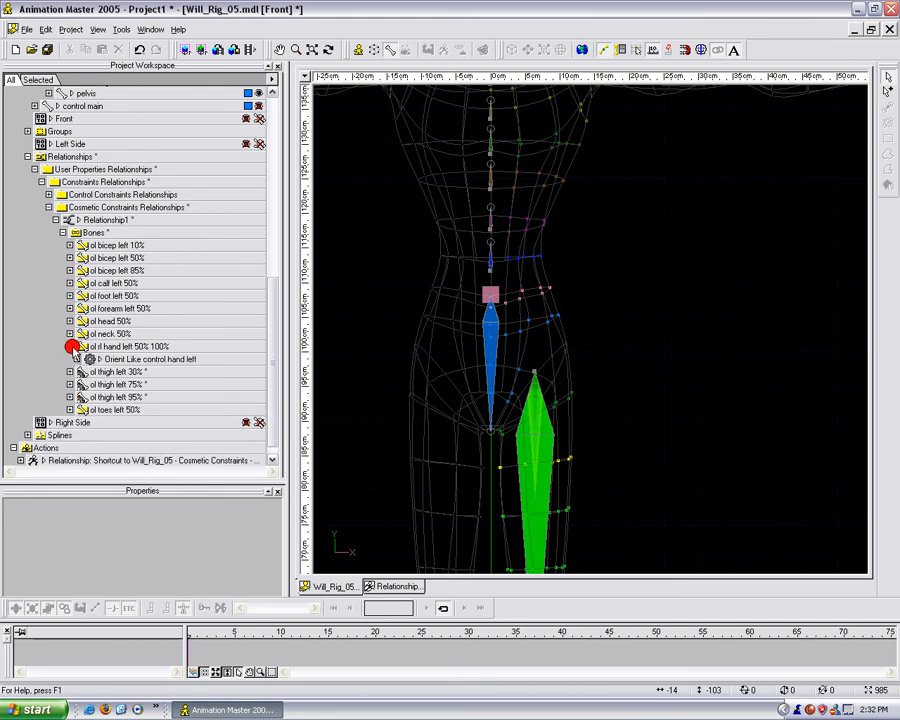
left_click(128, 346)
right_click(134, 349)
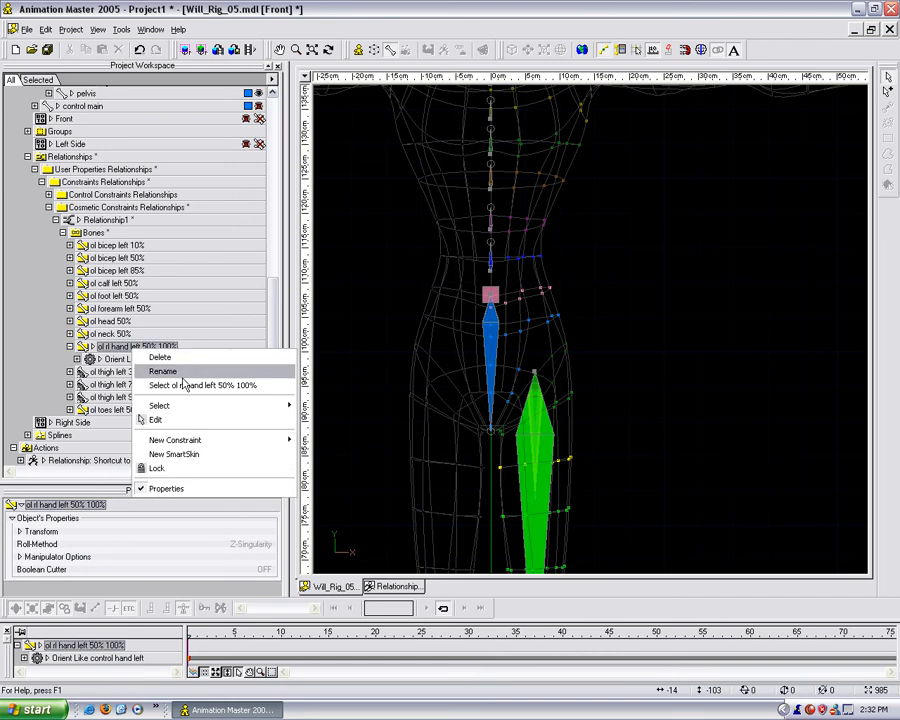
mouse_move(184, 441)
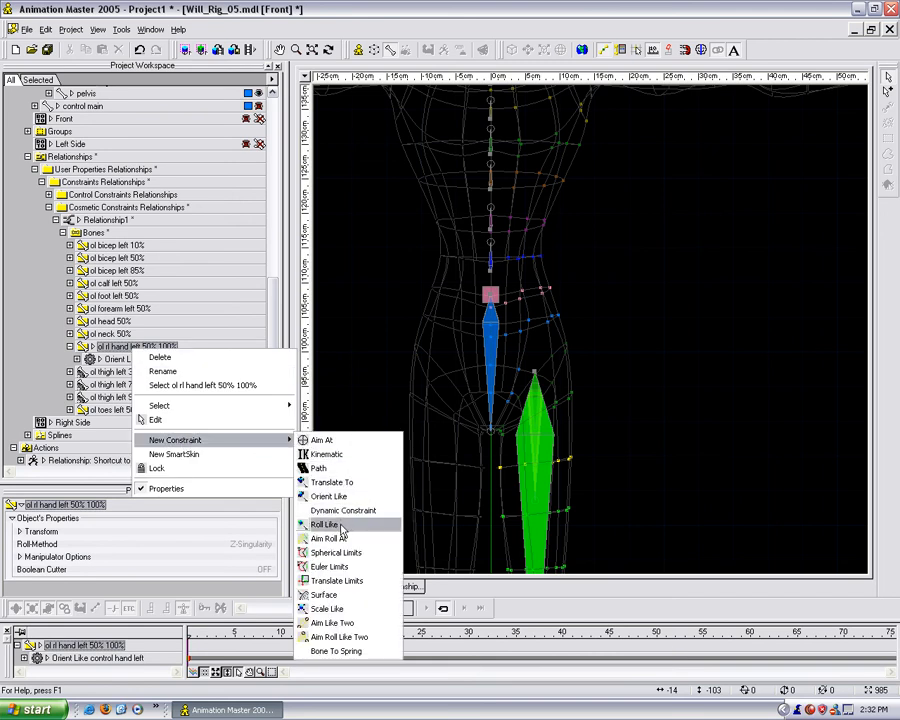
left_click(420, 524)
left_click(230, 556)
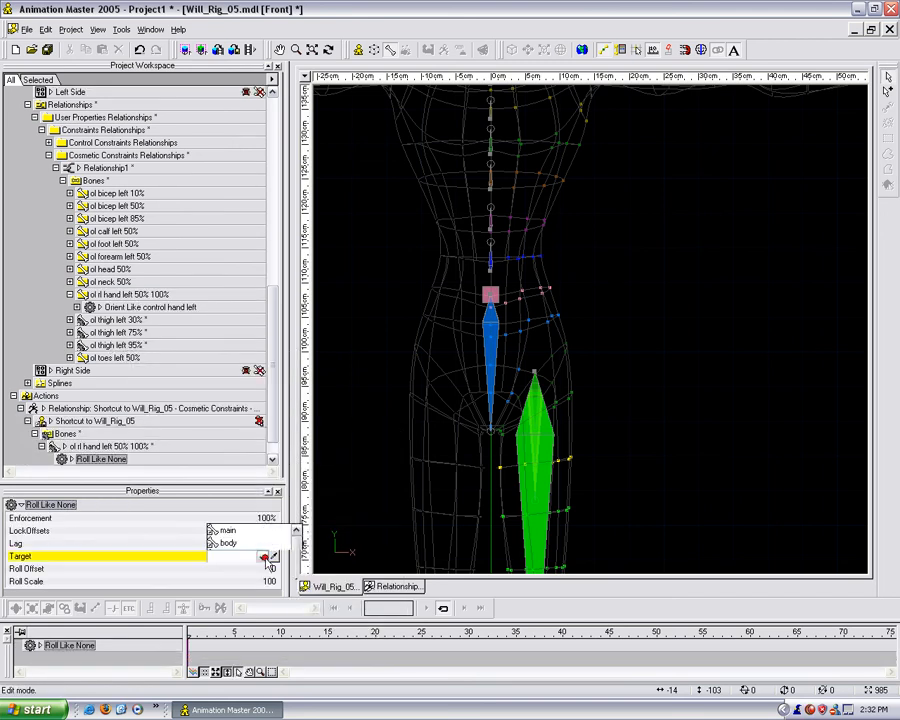
left_click(262, 556)
left_click(258, 492)
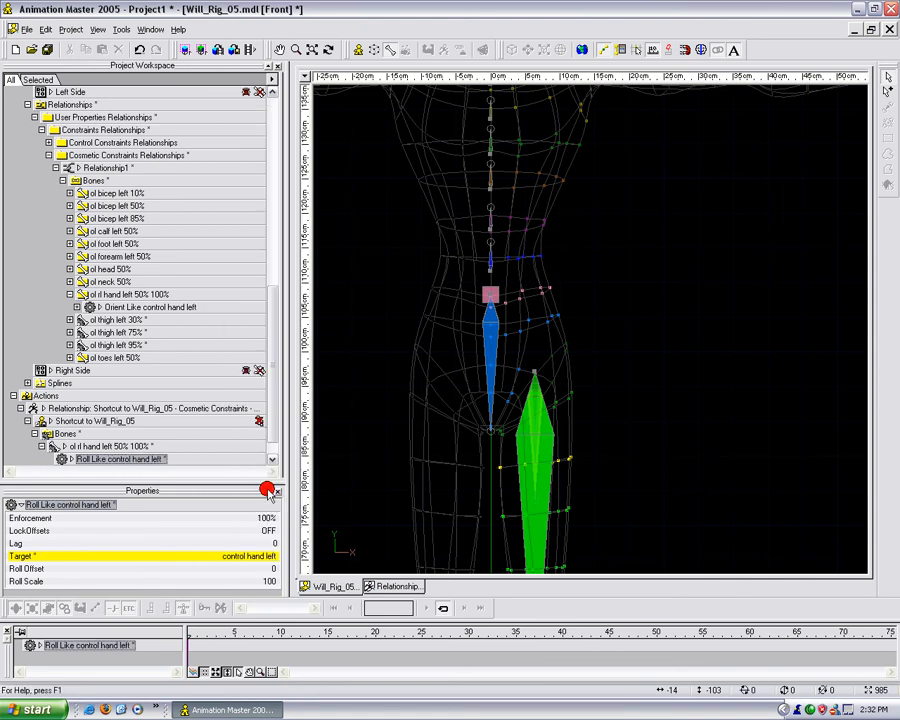
Switch to the Cosmetic Constraints relationship view and select the ol rl hand left 50% 100% bone at the wrist
left_click(336, 400)
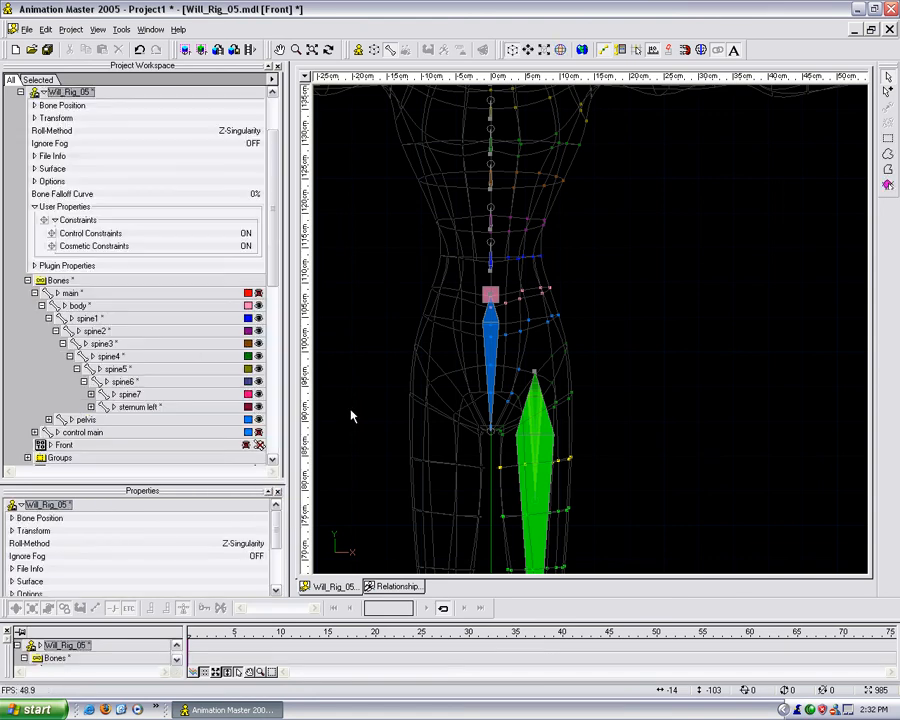
left_click_drag(273, 272, 271, 294)
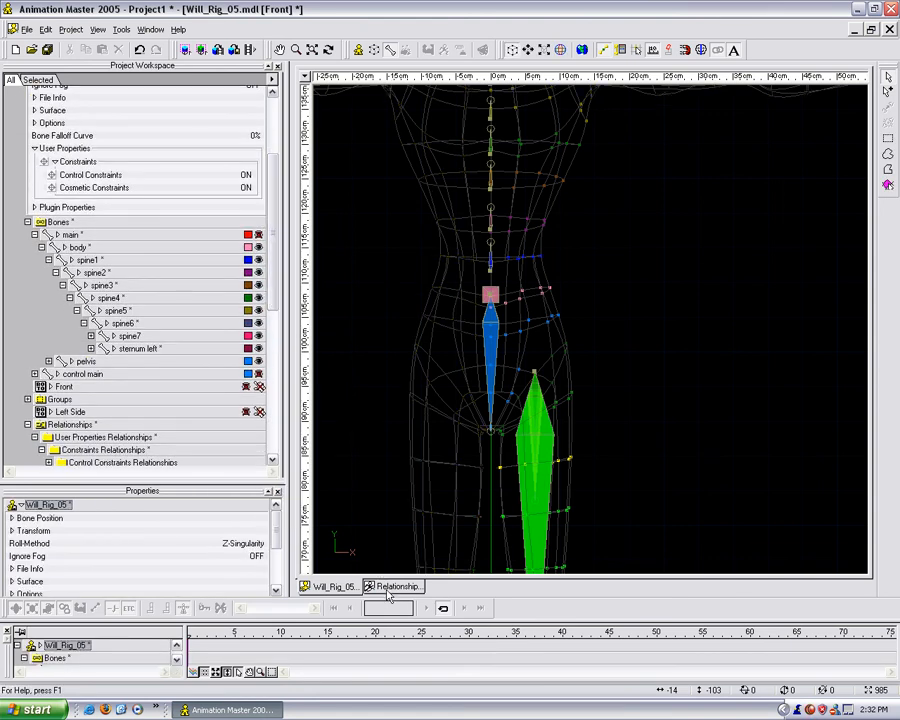
left_click(387, 589)
middle_click_drag(614, 260, 498, 522)
middle_click_drag(620, 140, 462, 490)
scroll(640, 280, "up", 1)
middle_click_drag(690, 240, 478, 251)
scroll(530, 338, "up", 1)
left_click(641, 278)
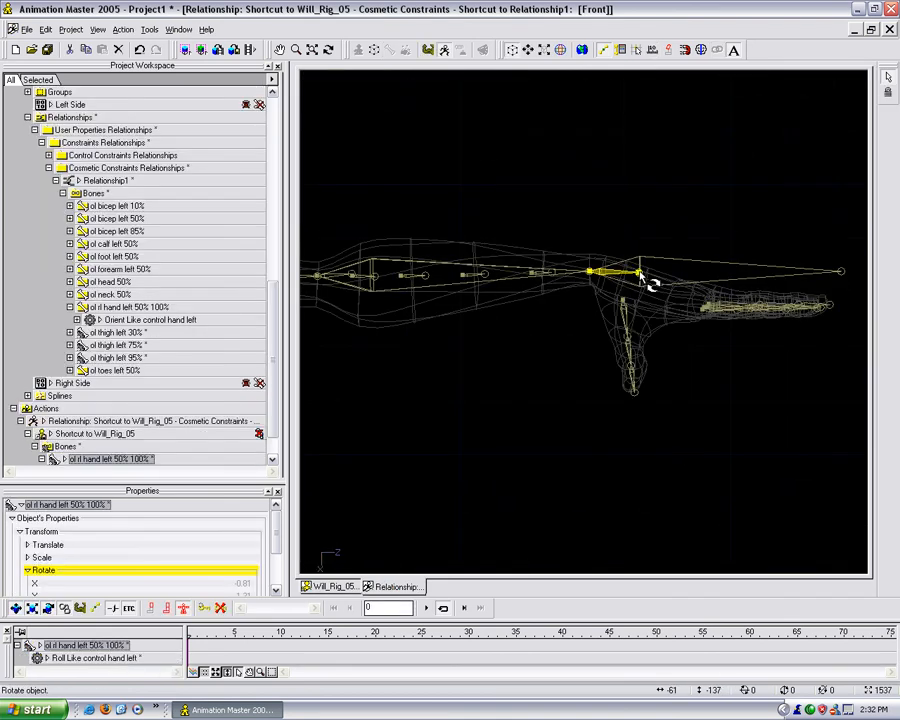
Compare the ol rl hand left 50% 100% bone in the relationship with its Orient Like control hand left constraint
left_click(567, 343)
left_click(84, 207)
left_click(79, 181)
left_click(79, 181)
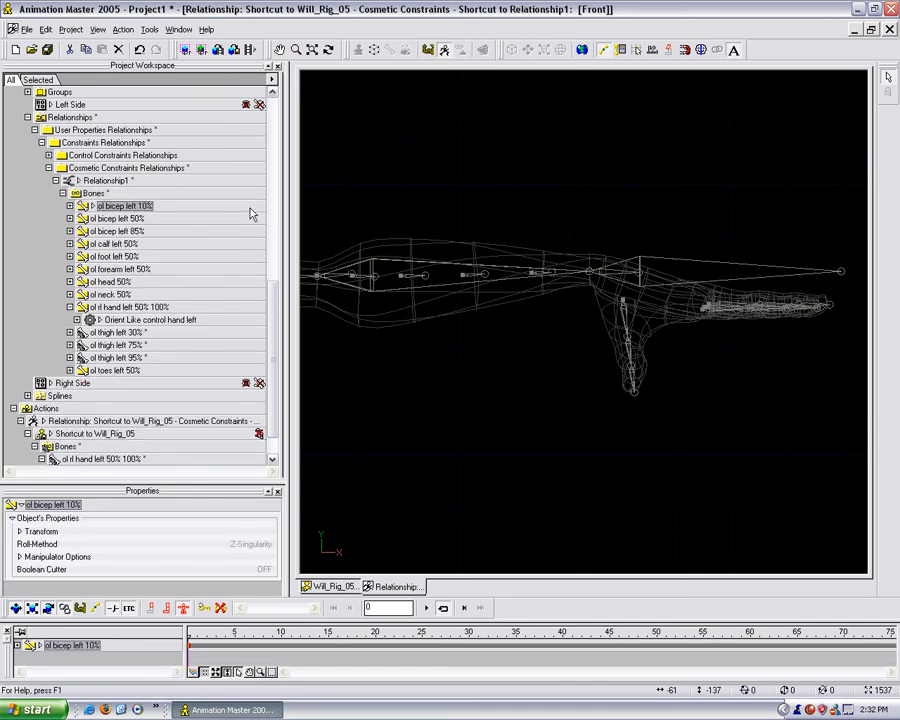
left_click(641, 278)
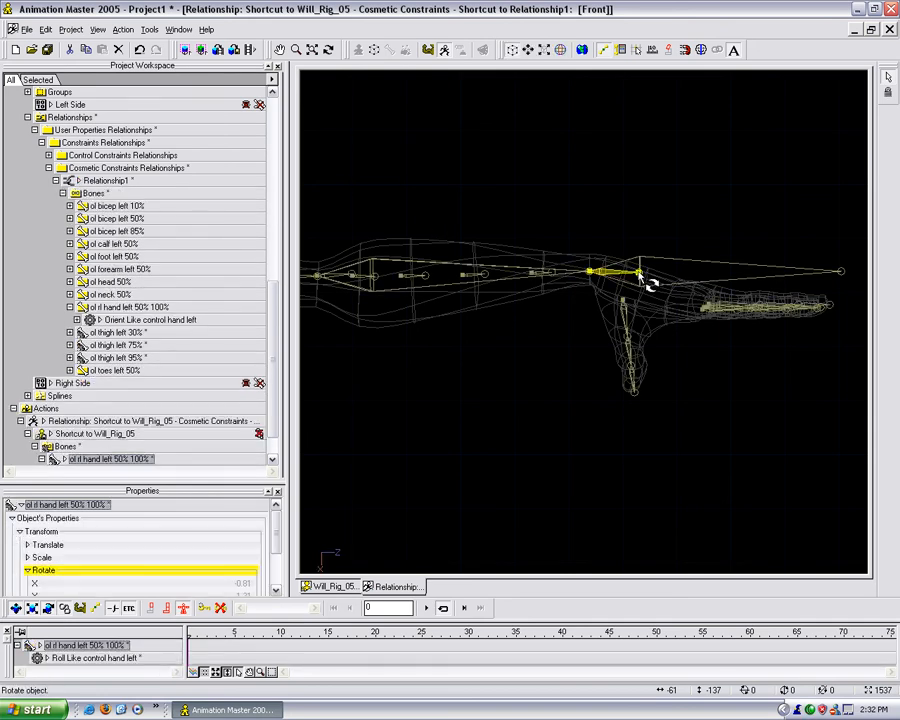
left_click(568, 344)
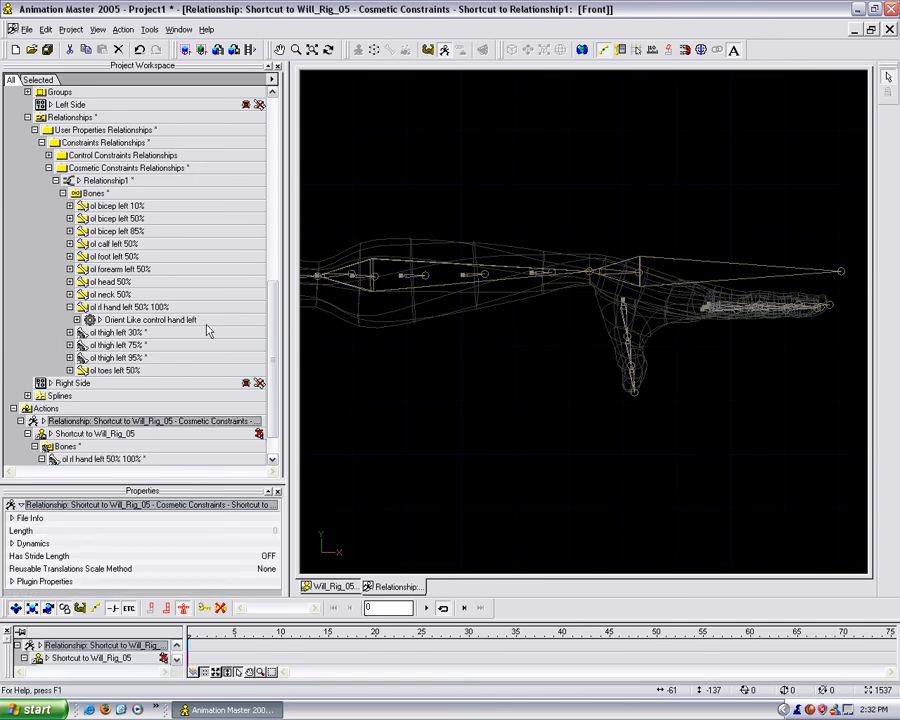
left_click(145, 319)
left_click(140, 307)
left_click(142, 320)
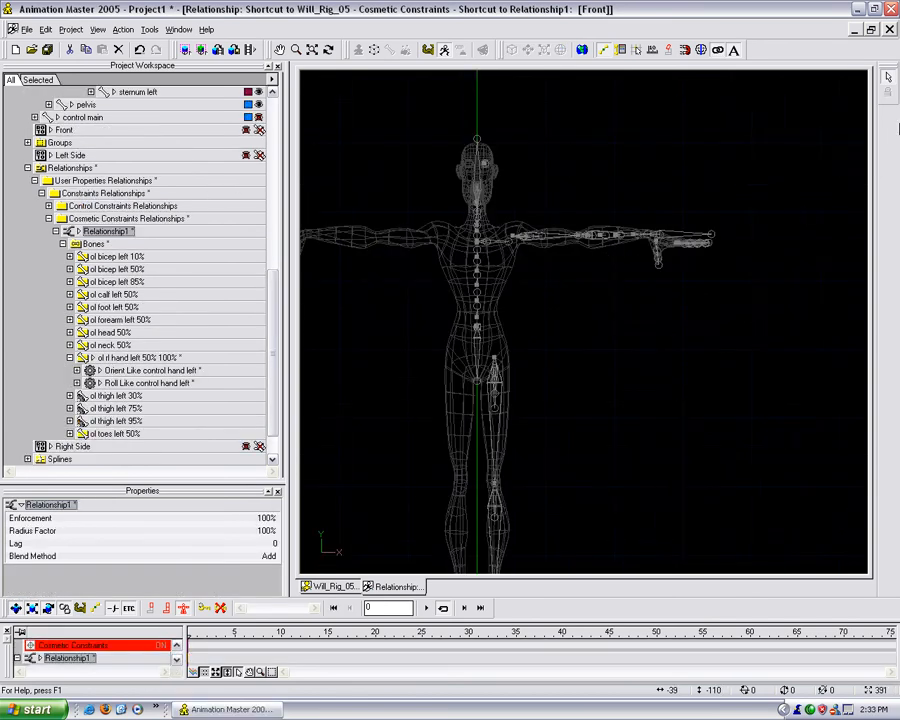
Check that ol rl hand left 50% 100% holds both its Orient Like and Roll Like constraints, and collapse its entry
scroll(274, 357, "down", 1)
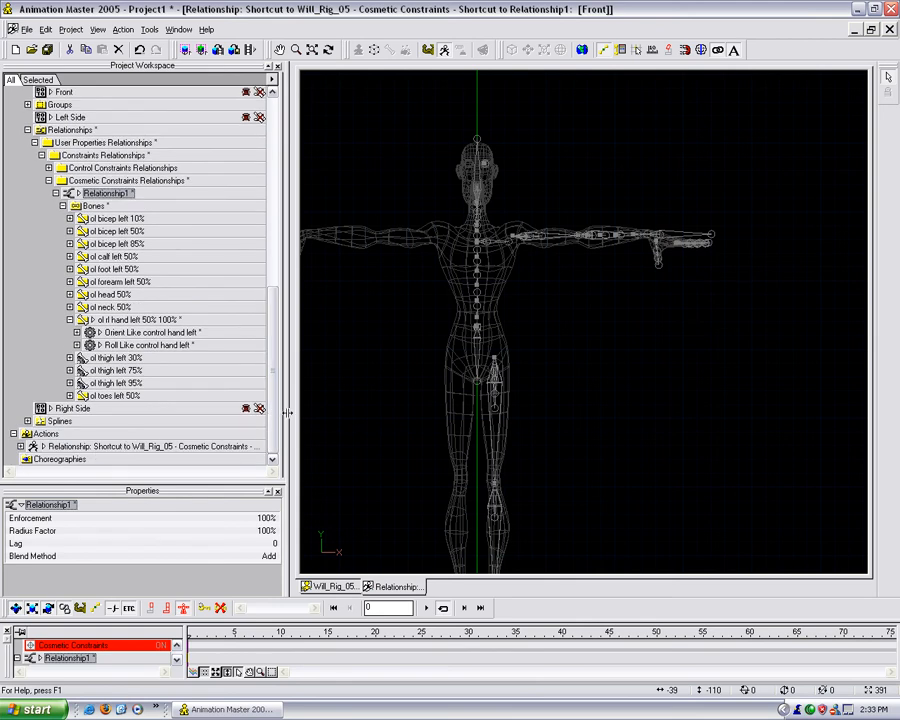
scroll(274, 410, "up", 1)
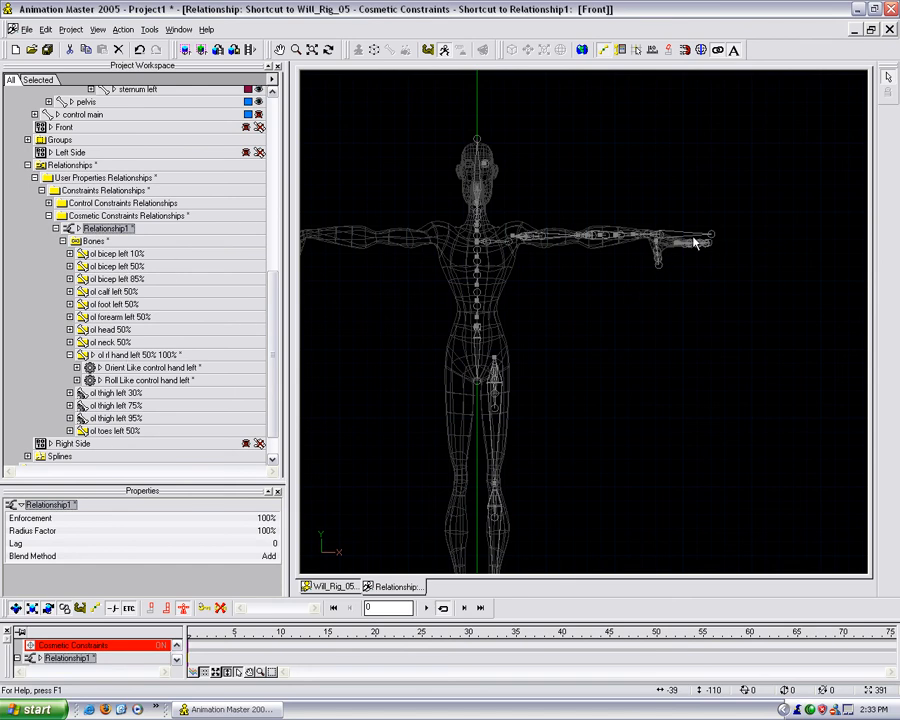
left_click(660, 240)
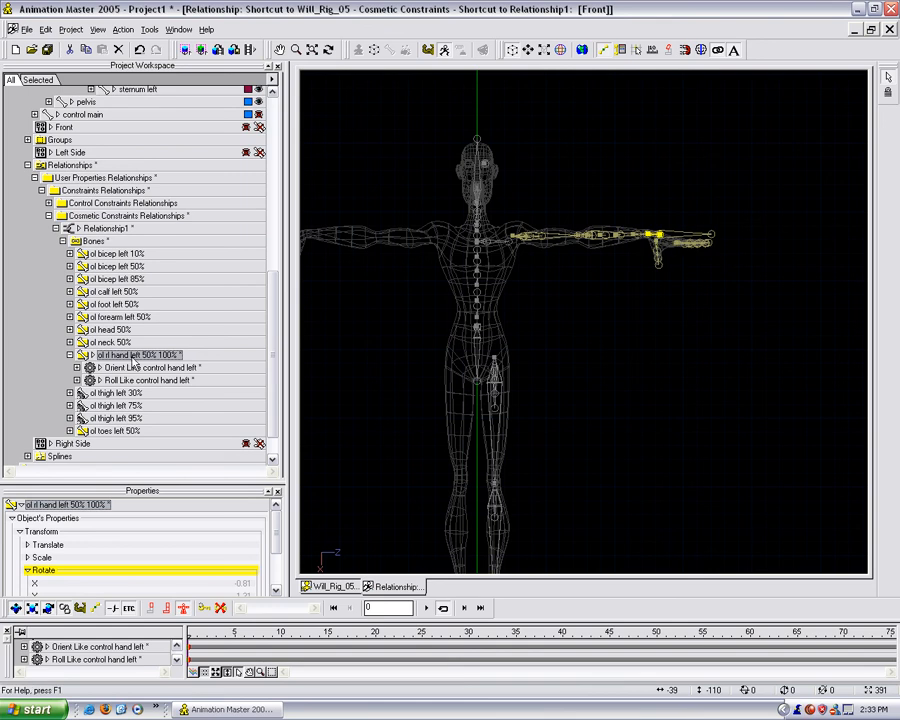
scroll(255, 360, "down", 1)
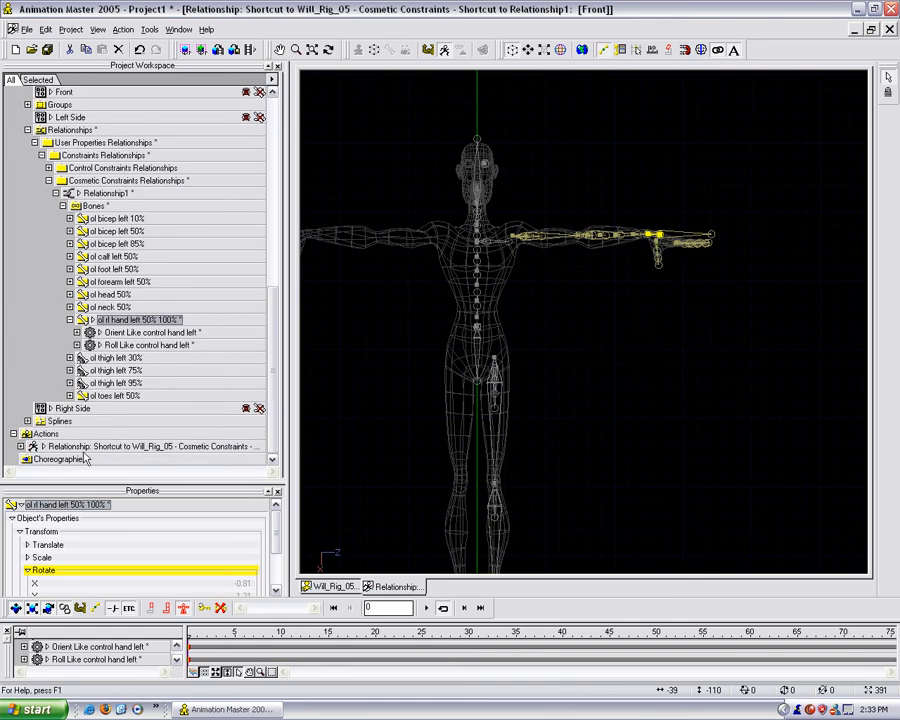
left_click(697, 304)
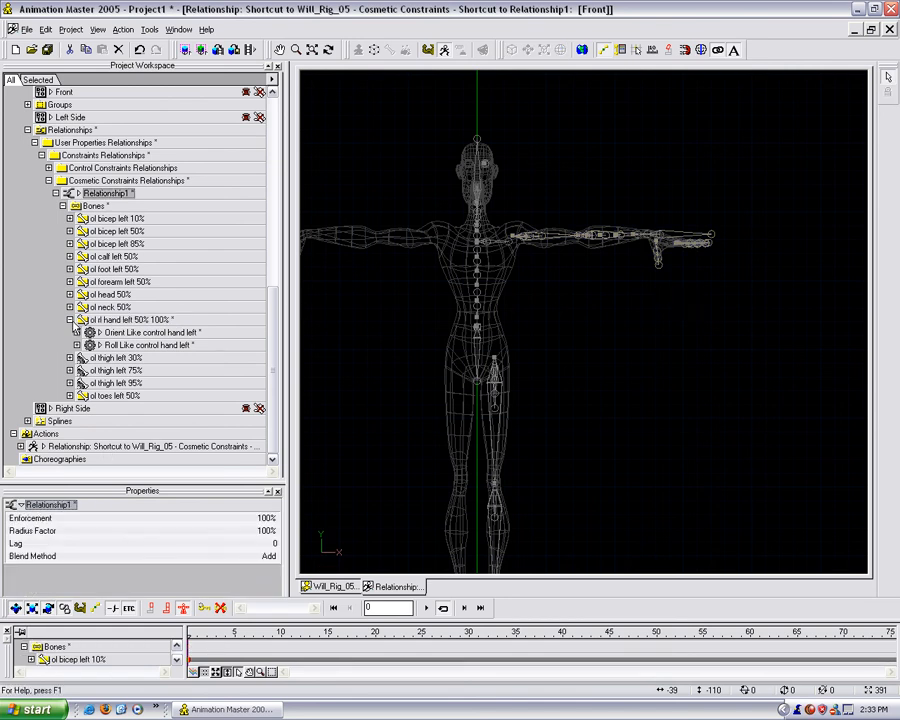
left_click(70, 320)
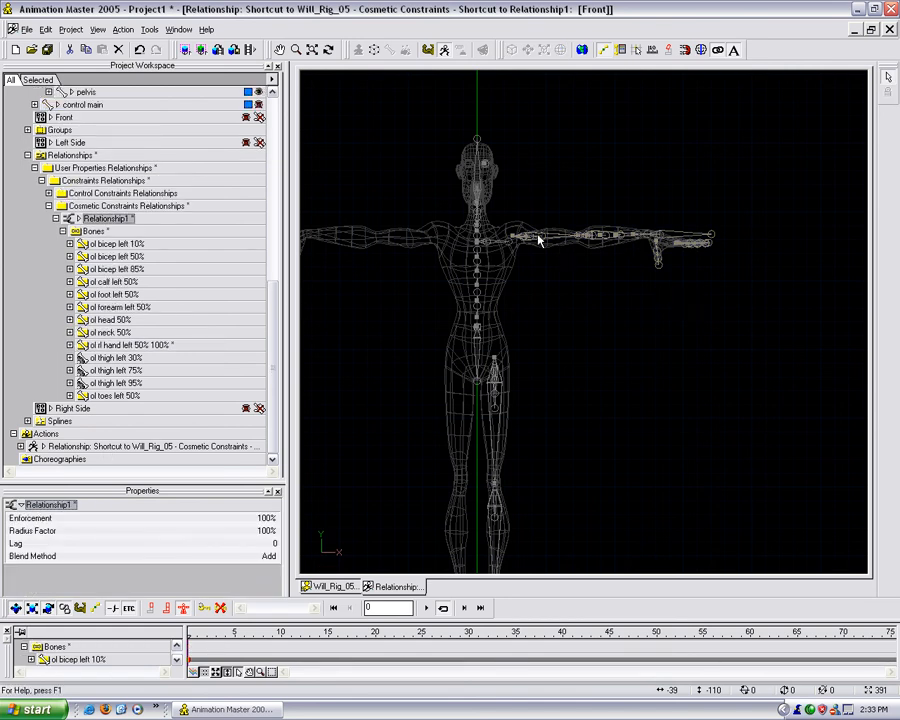
Review the Orient Like and Roll Like constraint settings of the ol bicep left 10%, 50% and 85% bones
left_click(125, 244)
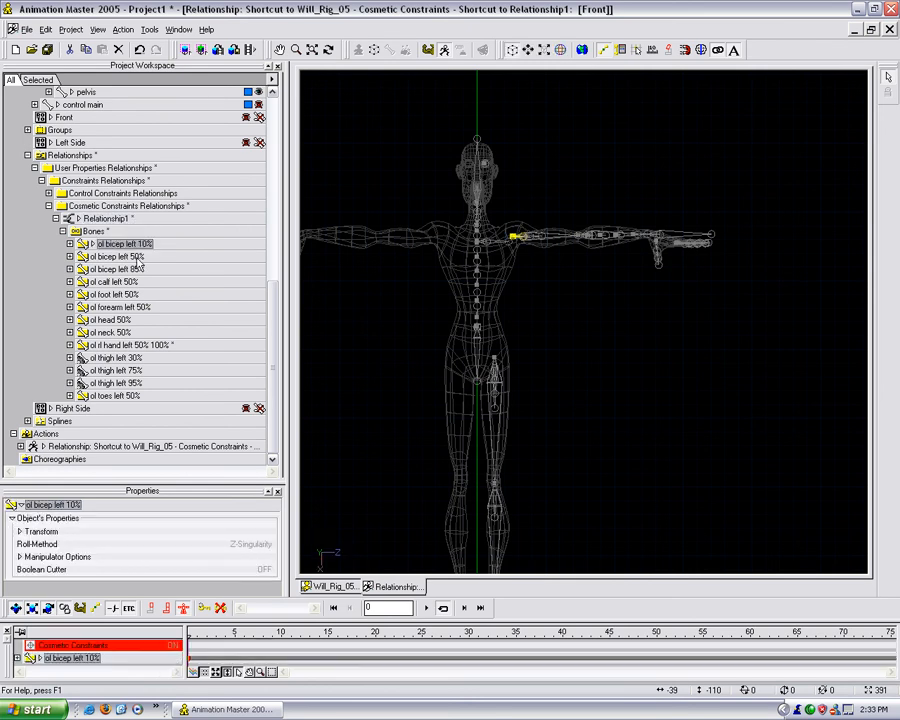
left_click(70, 244)
left_click(70, 282)
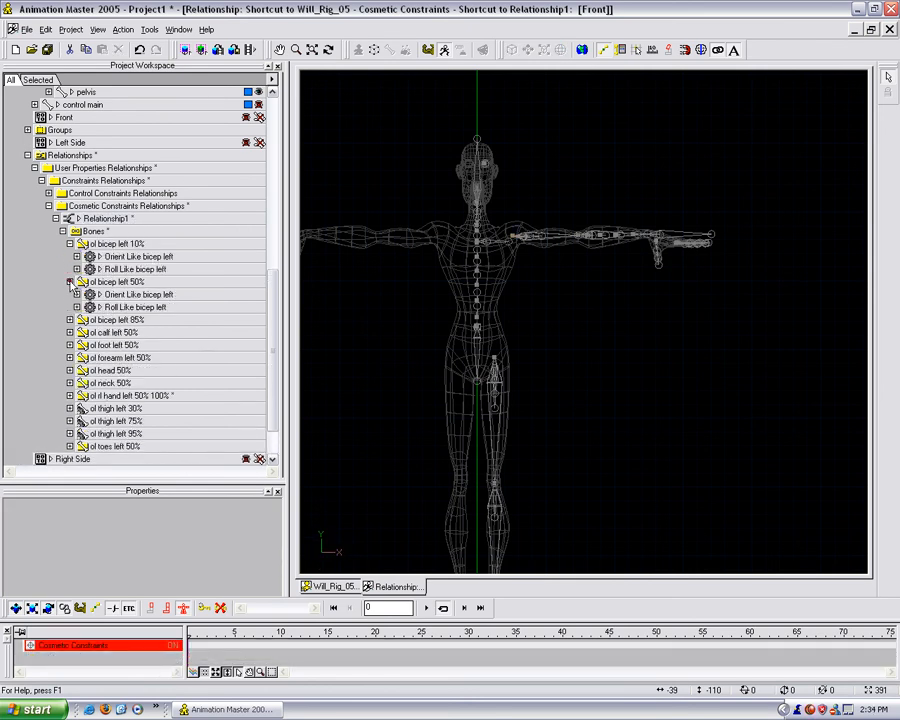
left_click(70, 320)
left_click(150, 256)
left_click(145, 269)
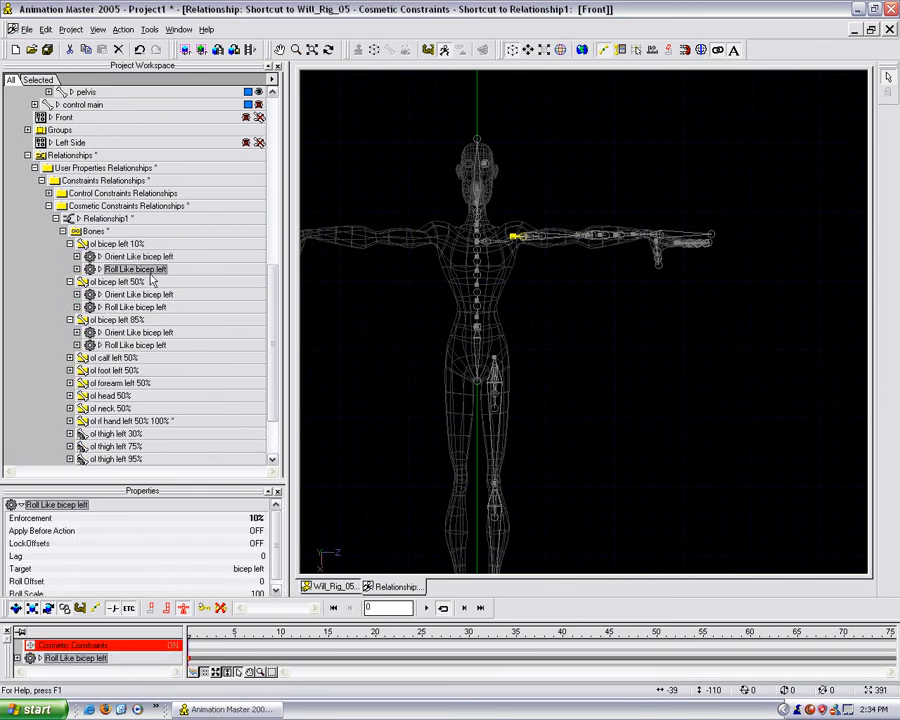
left_click(143, 283)
left_click(140, 294)
left_click(140, 307)
left_click(140, 332)
left_click(140, 345)
left_click(70, 244)
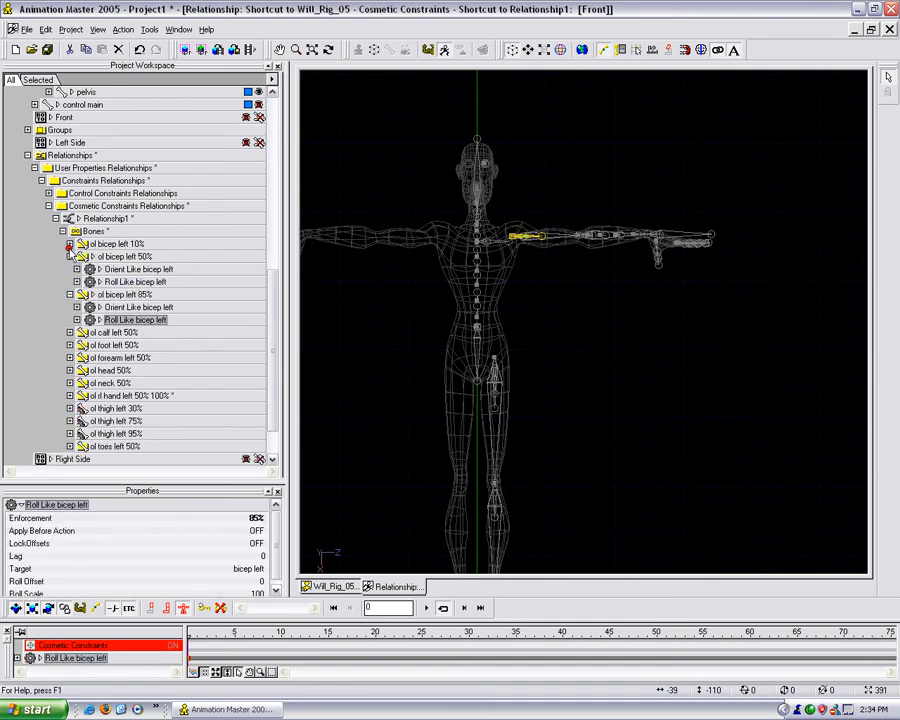
left_click(70, 256)
left_click(70, 269)
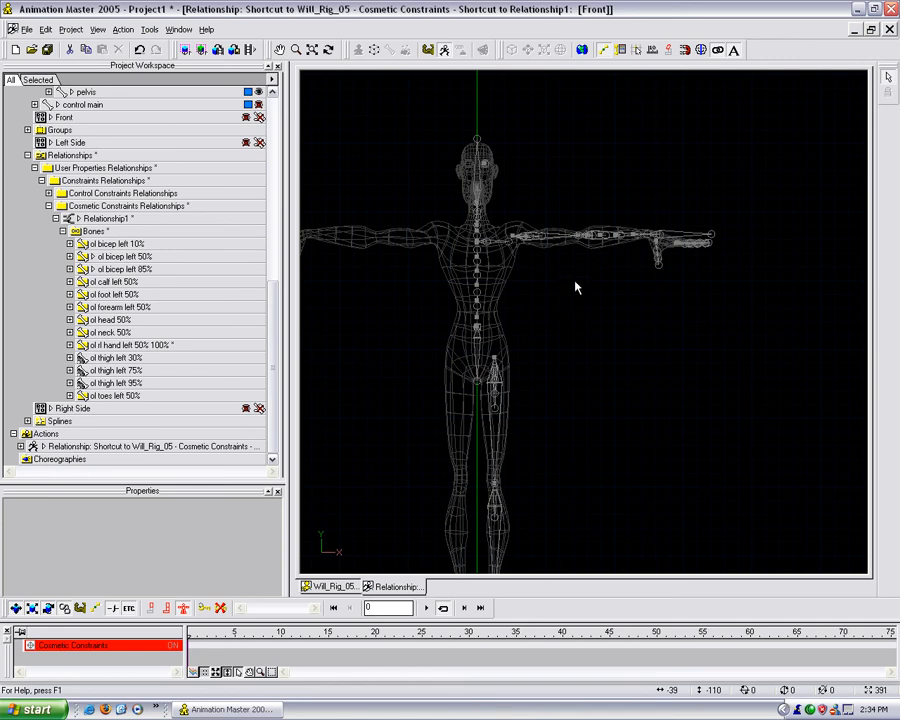
Add a Roll Like constraint to rl forearm 20 in the top view, targeting hand left with 20% enforcement
middle_click(635, 288)
scroll(636, 283, "up", 3)
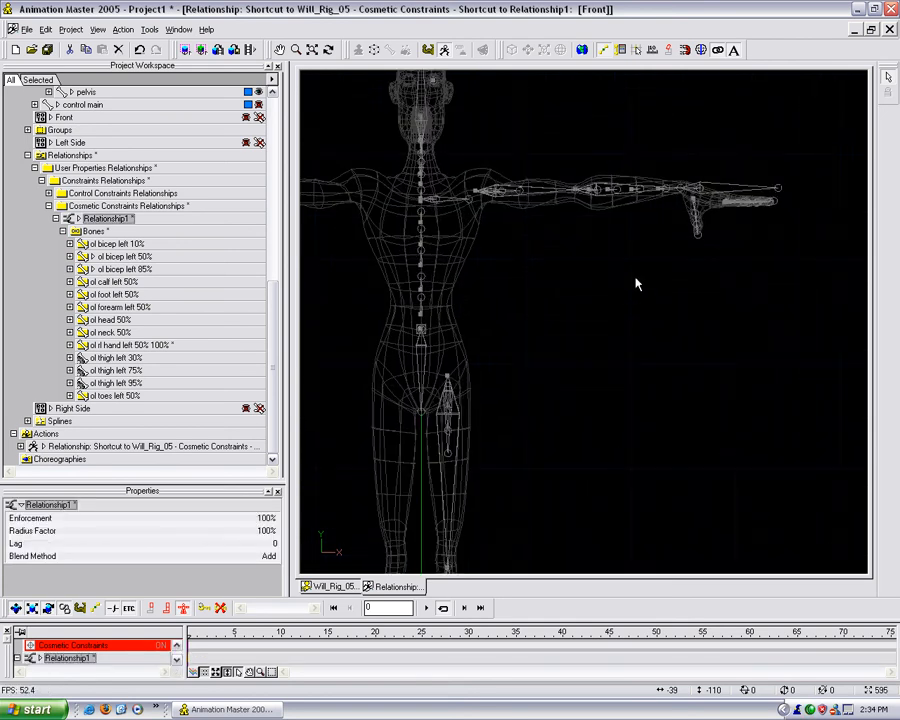
key("5")
middle_click_drag(747, 383, 467, 389)
scroll(467, 389, "up", 6)
scroll(488, 346, "up", 6)
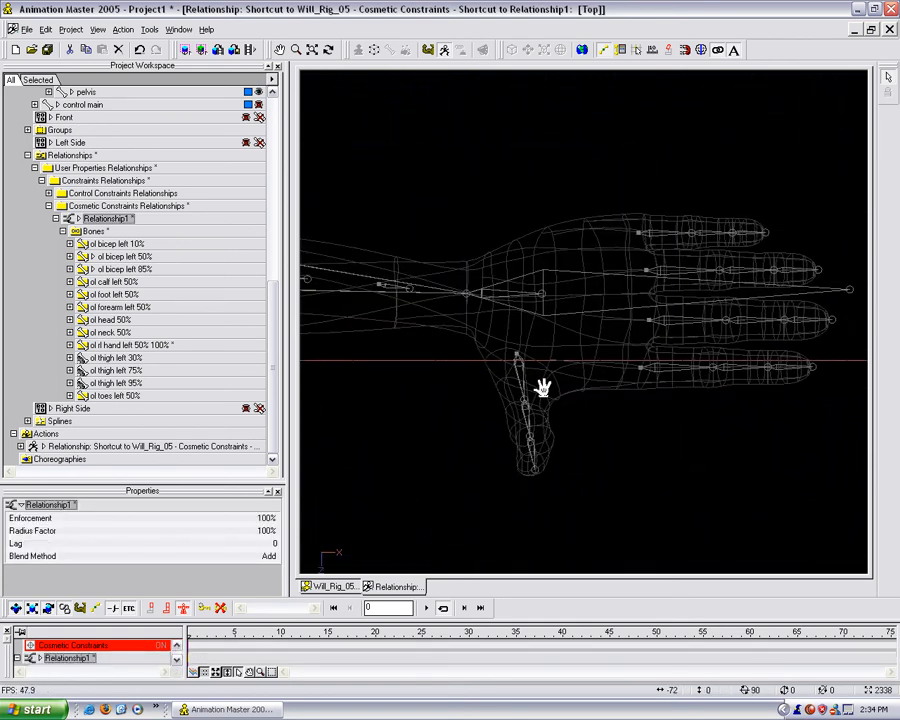
scroll(270, 357, "up", 2)
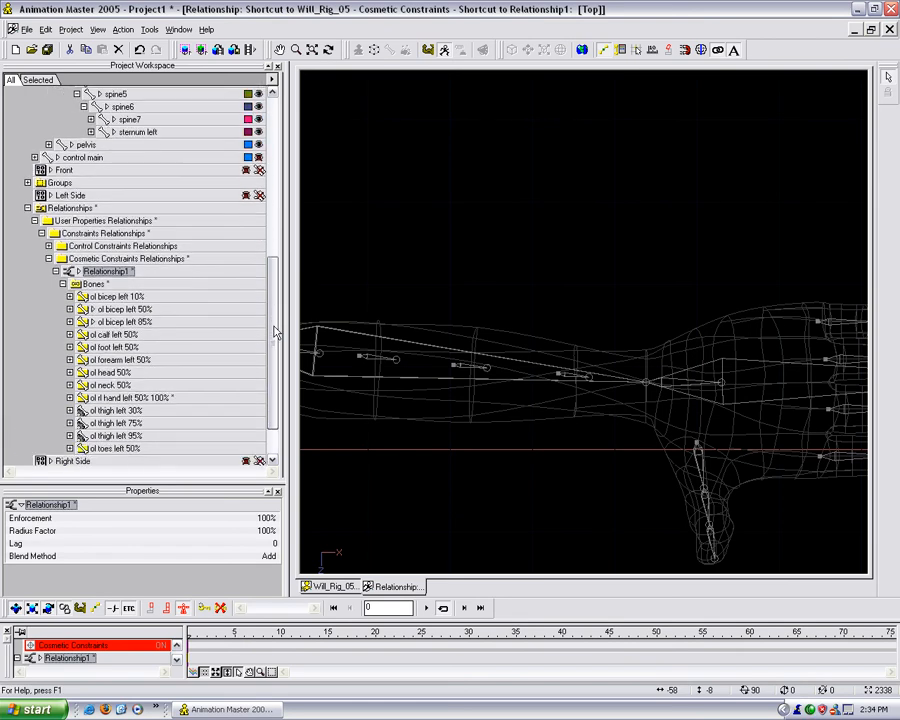
middle_click_drag(667, 413, 796, 376)
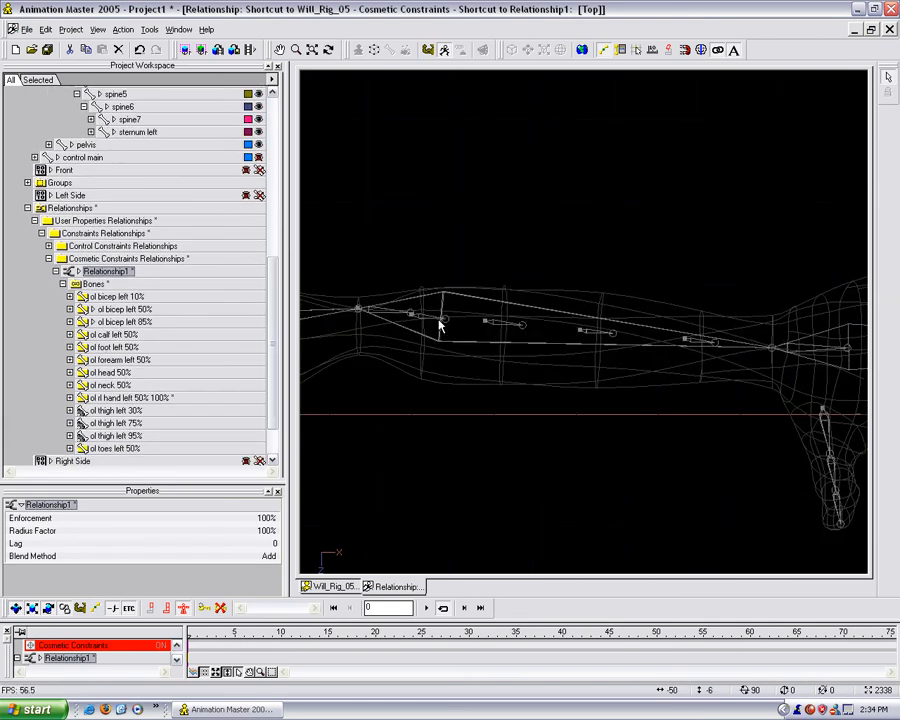
left_click(440, 321)
right_click(446, 321)
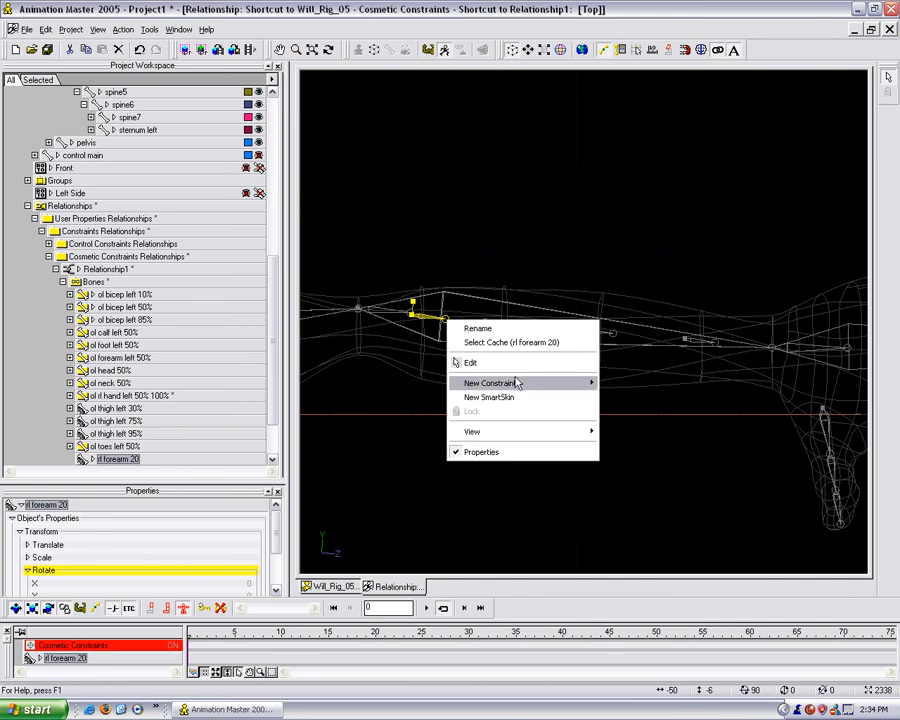
mouse_move(560, 383)
left_click(679, 462)
left_click(843, 365)
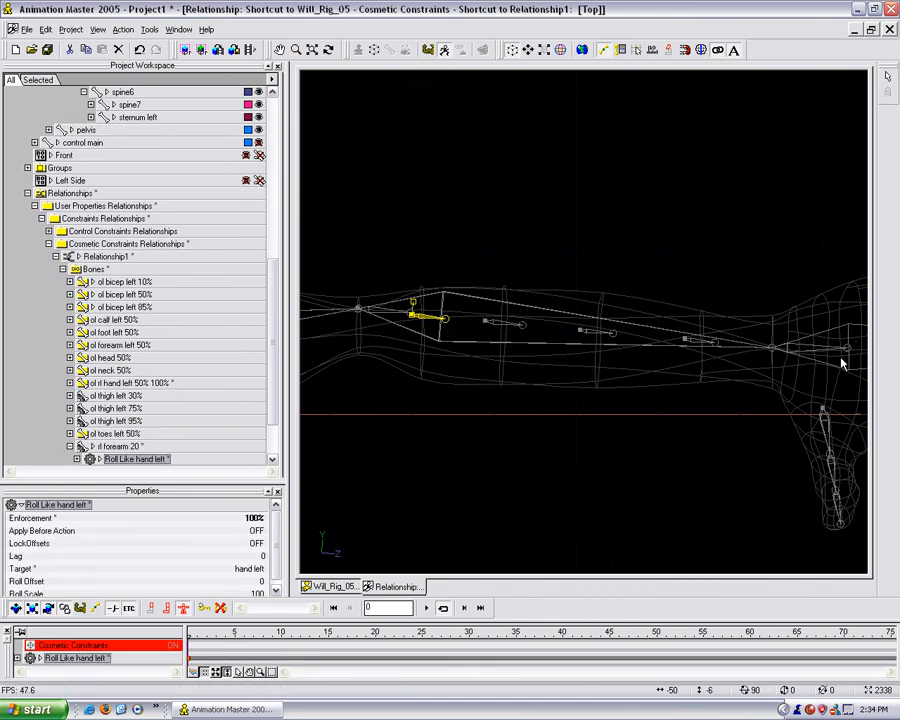
left_click(253, 517)
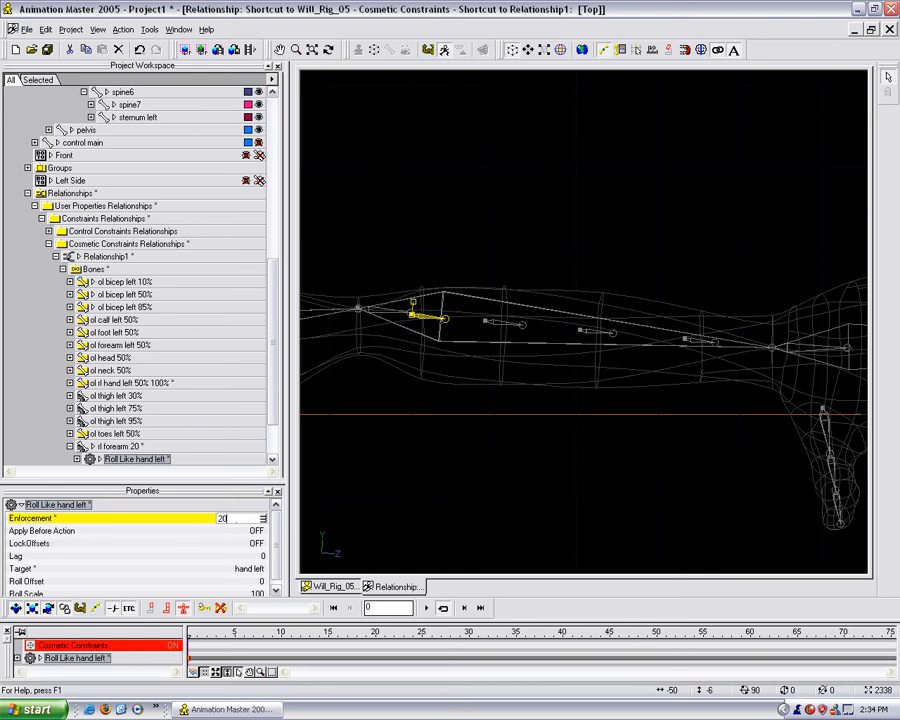
key("Return")
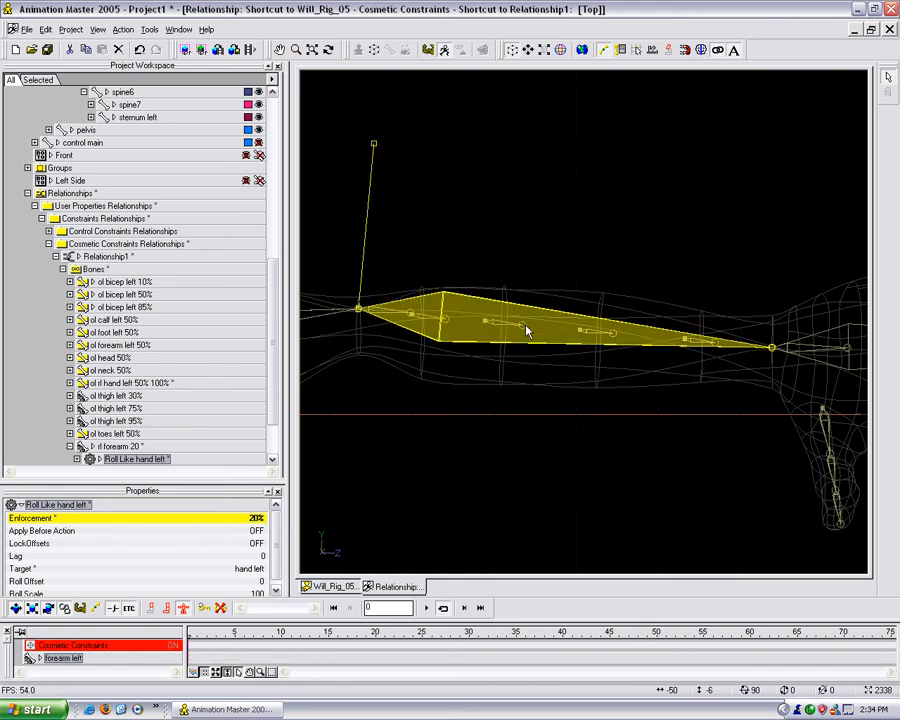
Add a Roll Like constraint to rl forearm 40, targeting hand left with 40% enforcement
right_click(520, 326)
left_click(516, 356)
right_click(521, 331)
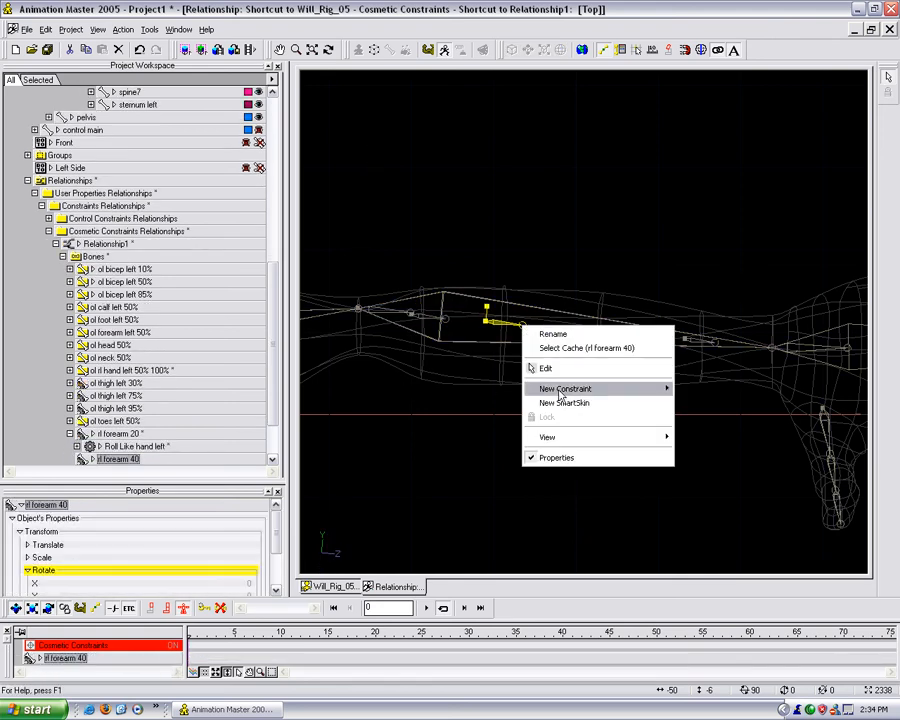
mouse_move(583, 389)
left_click(703, 474)
left_click(836, 359)
left_click(240, 518)
type("40")
key("Return")
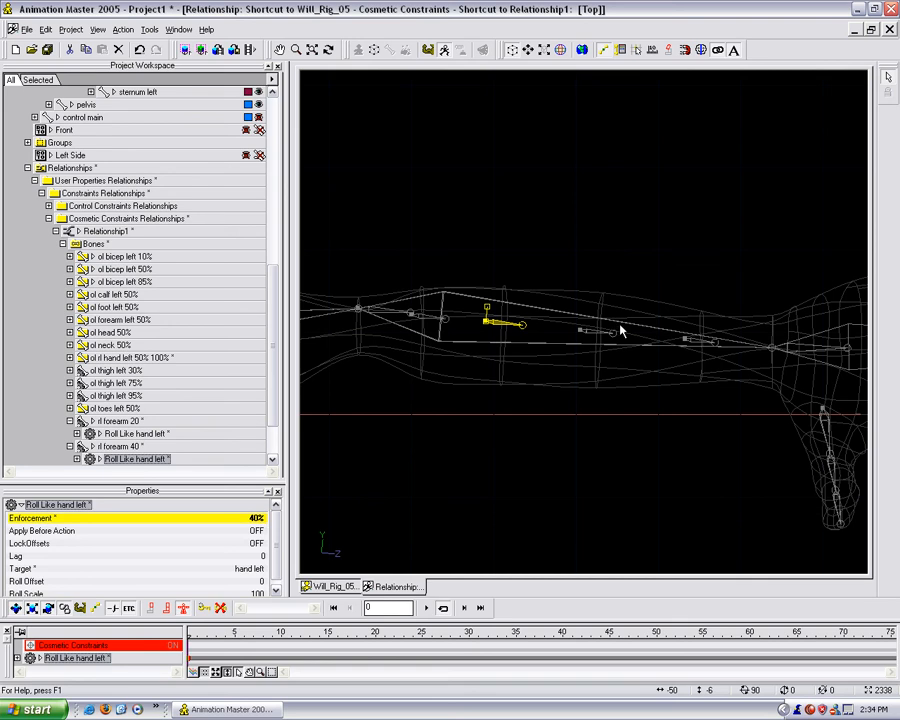
Add a Roll Like constraint to rl forearm 60, targeting hand left with 60% enforcement
left_click(608, 330)
right_click(611, 334)
mouse_move(672, 396)
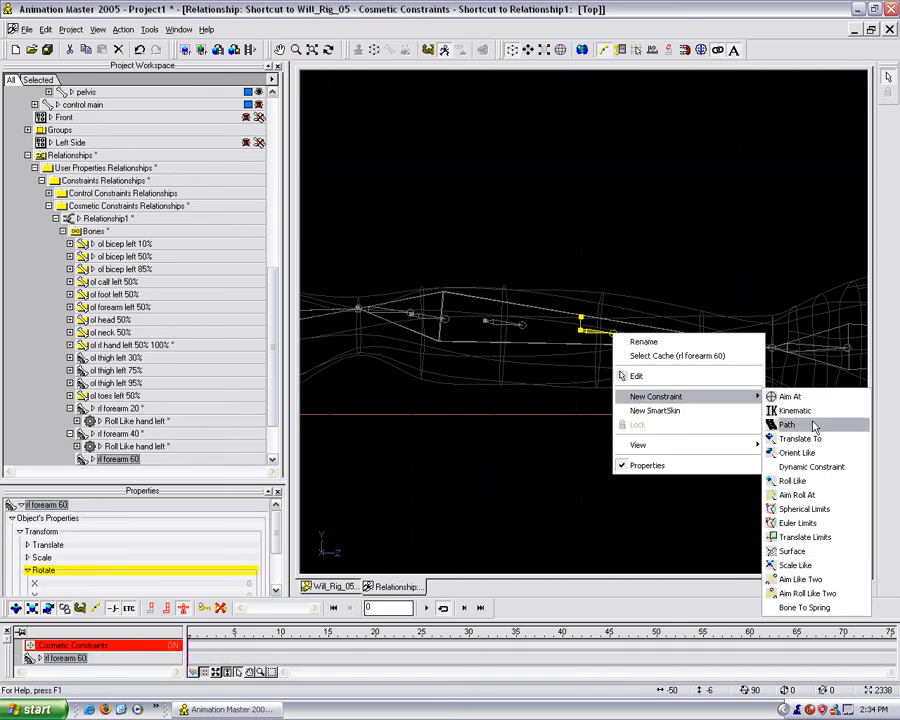
left_click(812, 484)
left_click(823, 411)
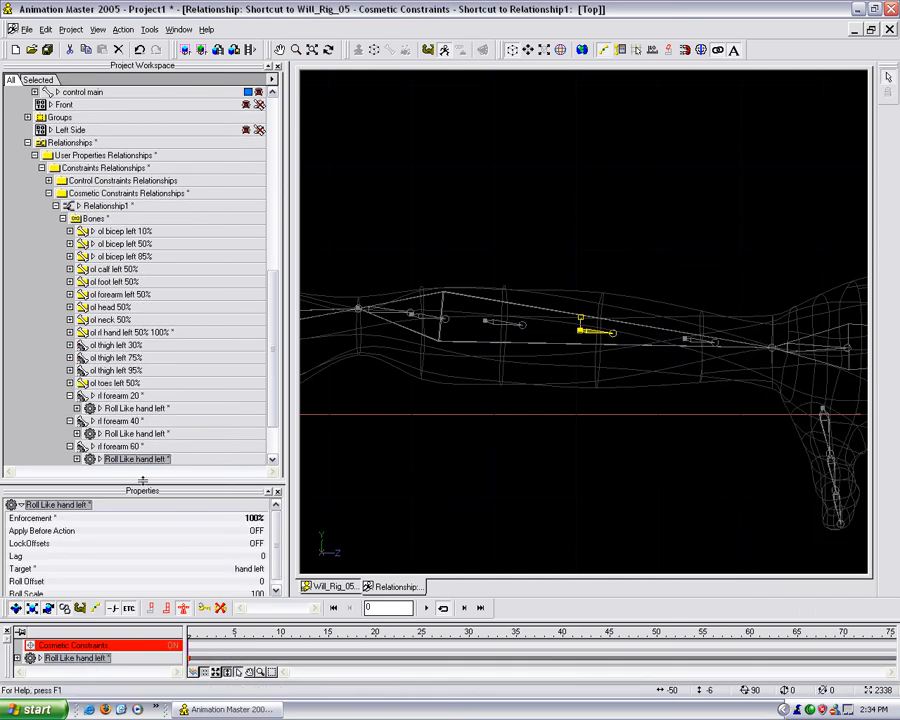
left_click(255, 519)
key("Return")
Add a Roll Like constraint to rl forearm 80, targeting hand left with 80% enforcement
middle_click_drag(668, 476, 401, 442)
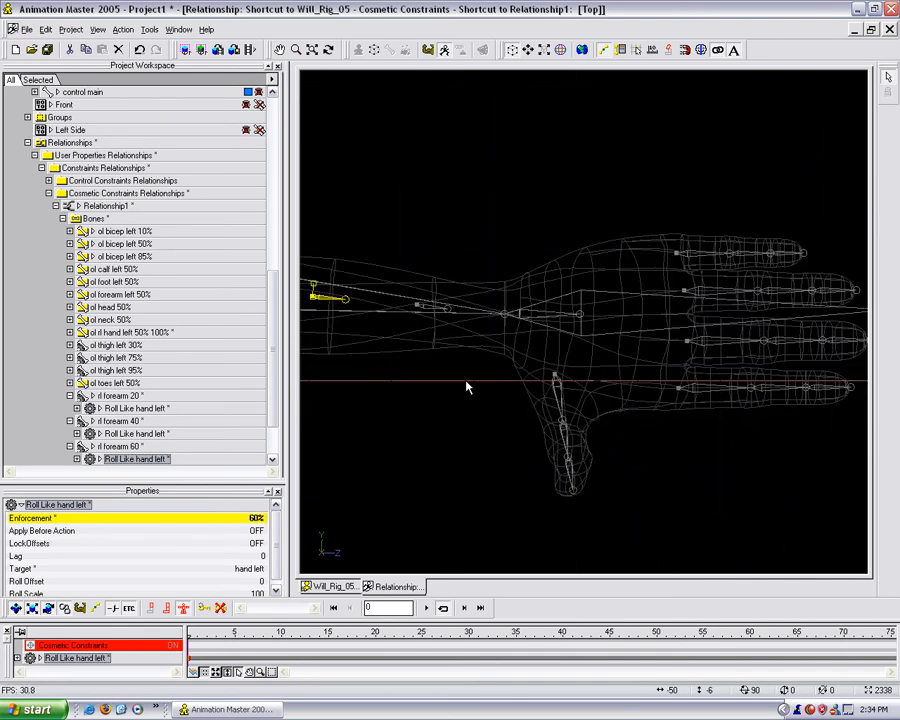
right_click(446, 310)
left_click(458, 372)
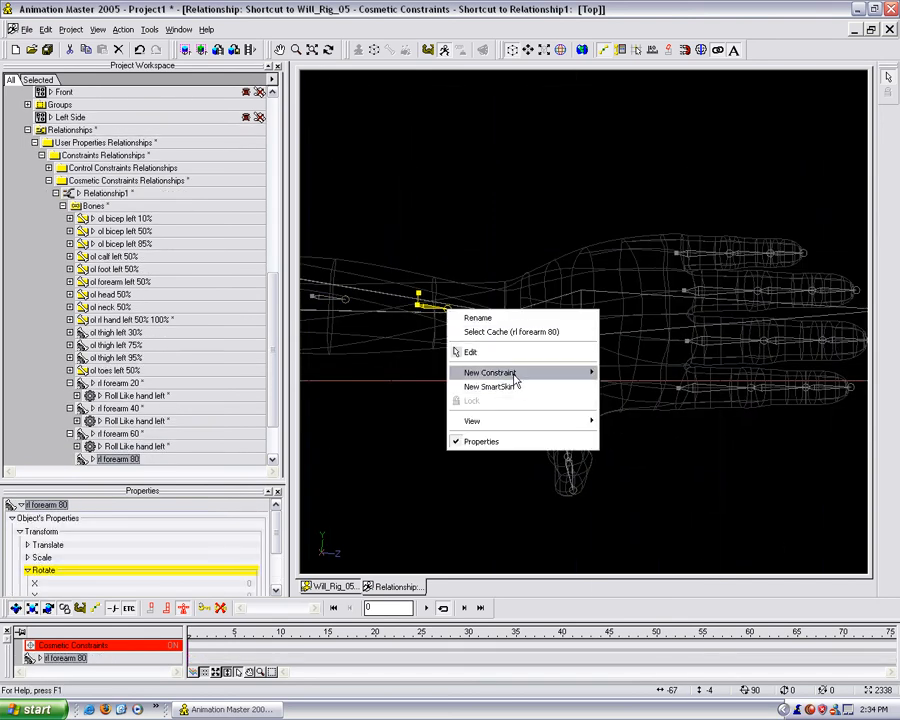
left_click(633, 462)
left_click(608, 311)
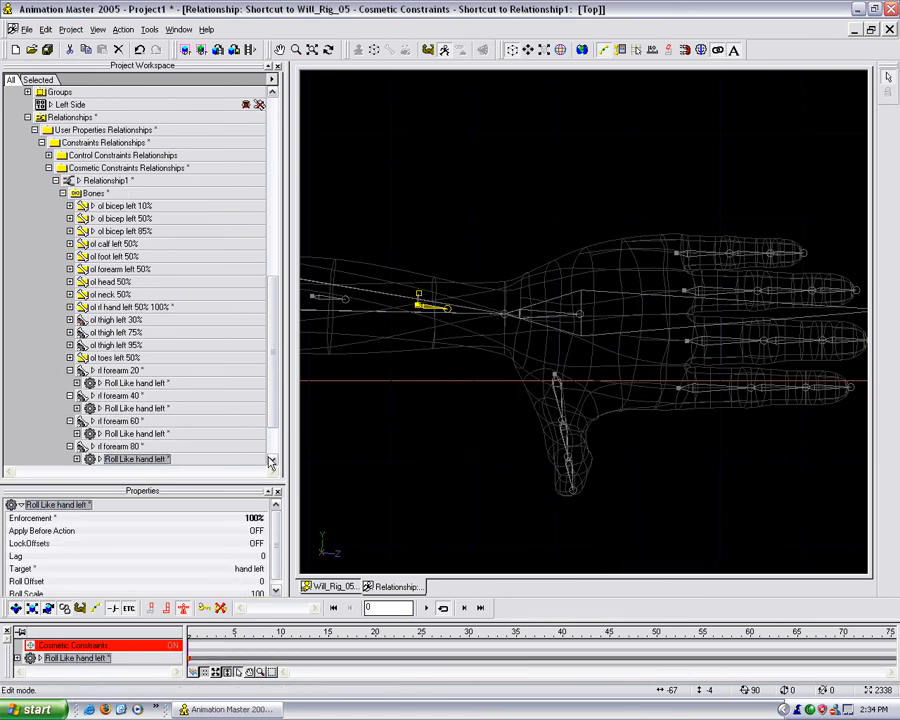
left_click(259, 518)
type("80")
key("Return")
Close the Cosmetic Constraints relationship window and save the Will_Rig_05 model
left_click(400, 428)
scroll(430, 420, "down", 5)
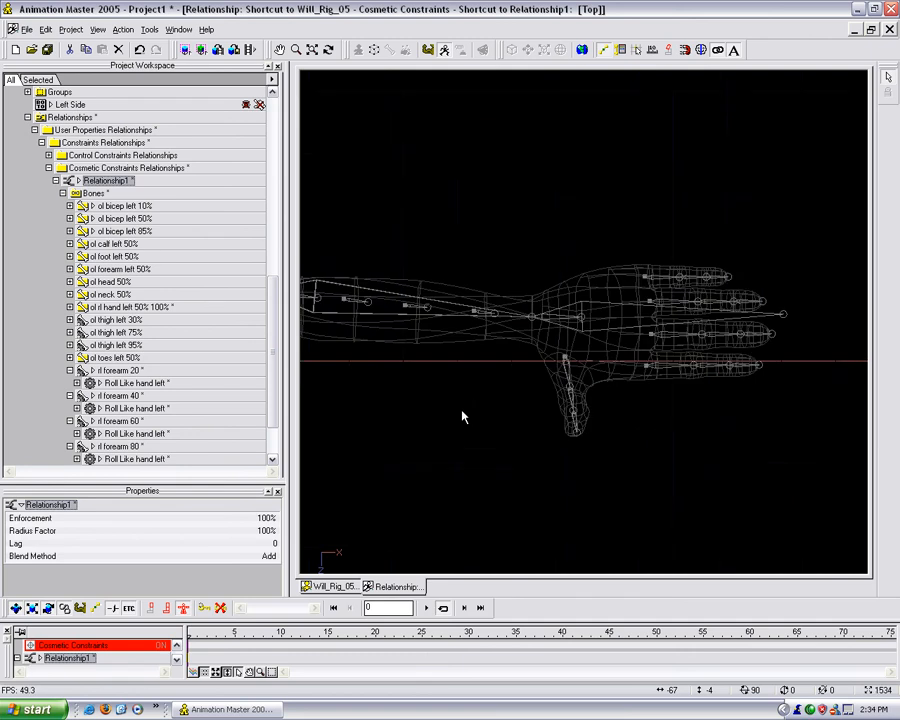
left_click_drag(493, 415, 624, 393)
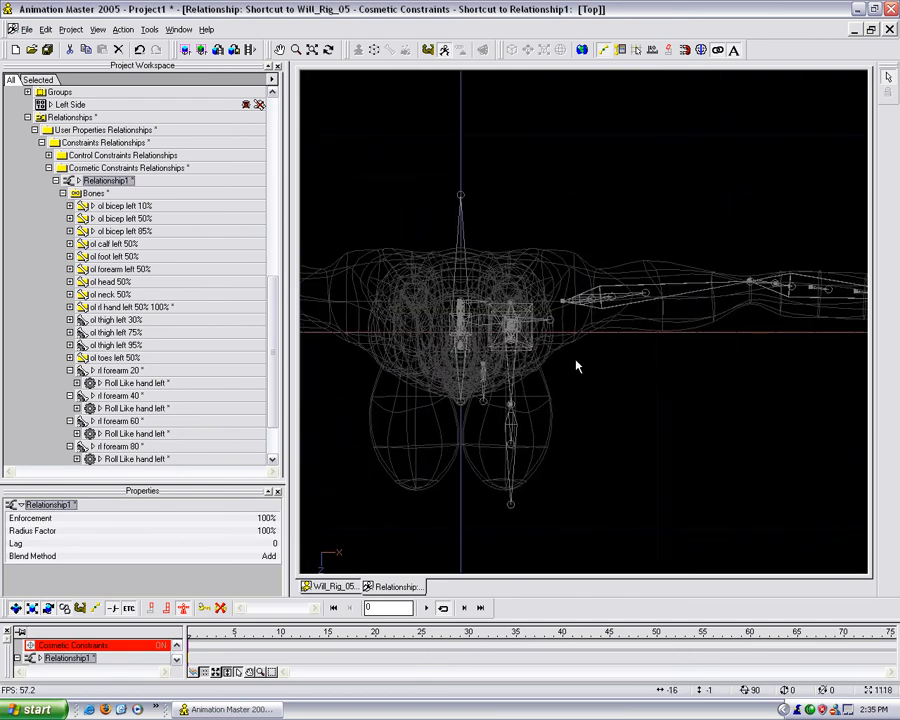
left_click(889, 29)
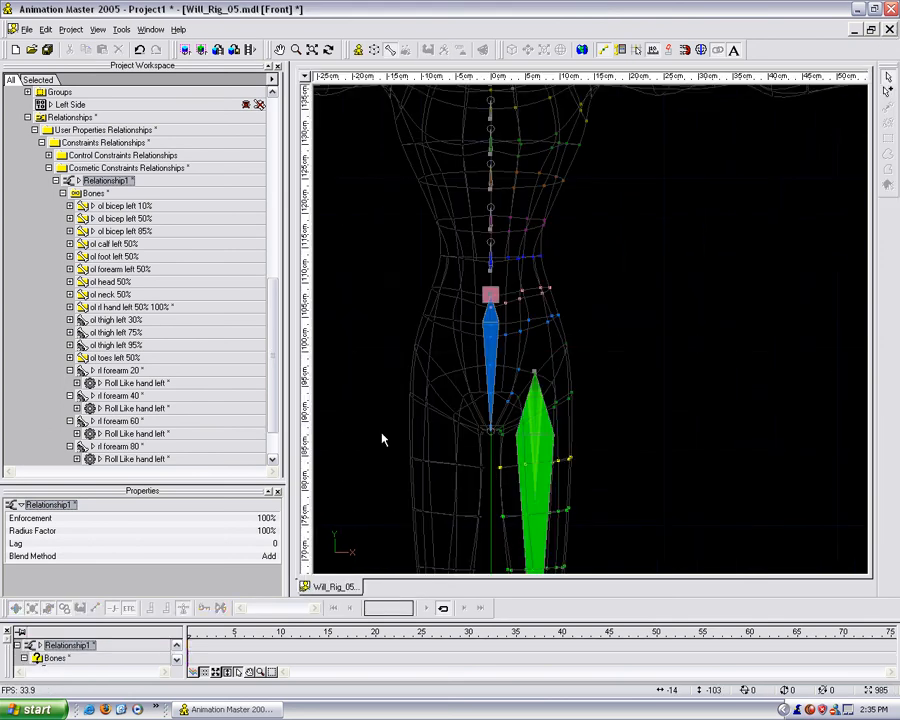
left_click(274, 445)
left_click_drag(276, 426, 276, 100)
left_click(70, 167)
right_click(64, 168)
left_click(97, 218)
Create a new action for Will_Rig_05 and frame the left arm in the front view
left_click_drag(276, 238, 271, 461)
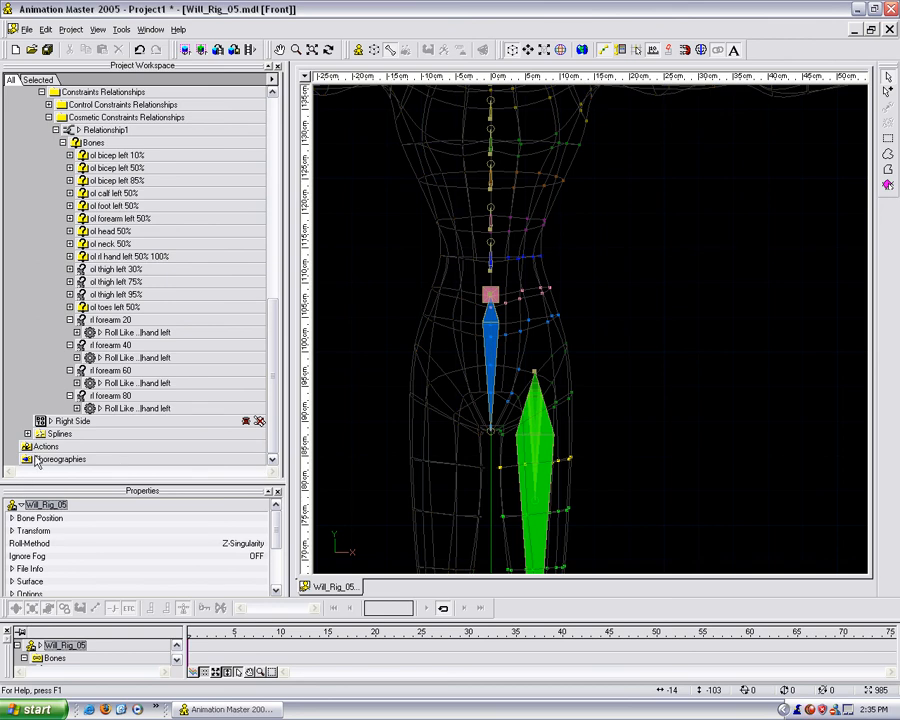
right_click(36, 448)
left_click(62, 457)
middle_click_drag(592, 406, 535, 442)
scroll(583, 432, "up", 3)
scroll(583, 432, "up", 5)
middle_click_drag(655, 308, 592, 426)
scroll(592, 424, "up", 2)
left_click_drag(272, 328, 280, 189)
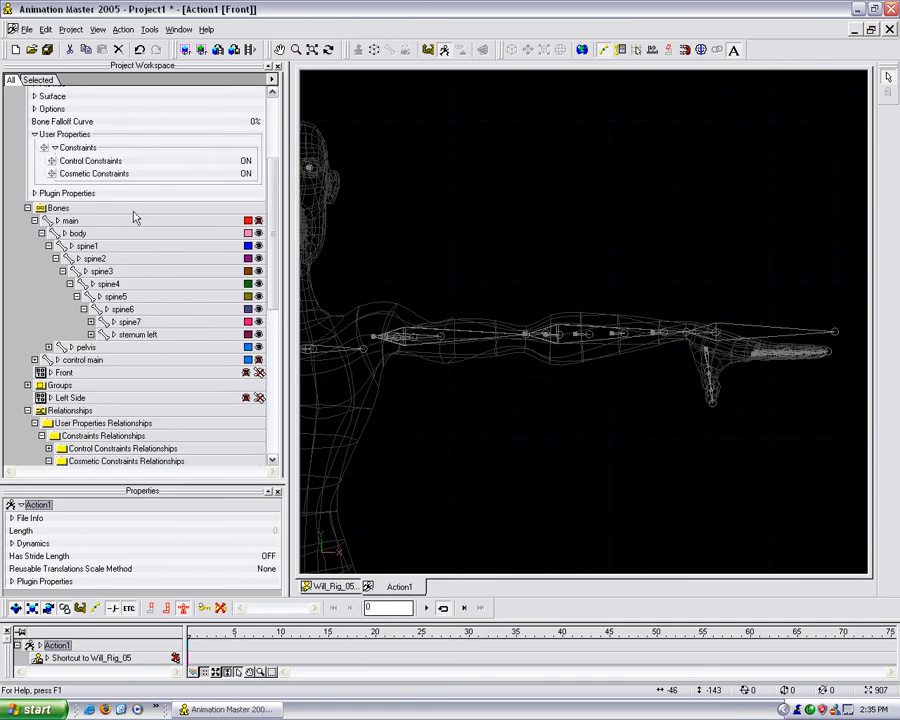
Unhide every bone in the control main hierarchy, keeping the control main bone itself hidden
left_click(34, 221)
left_click(35, 233)
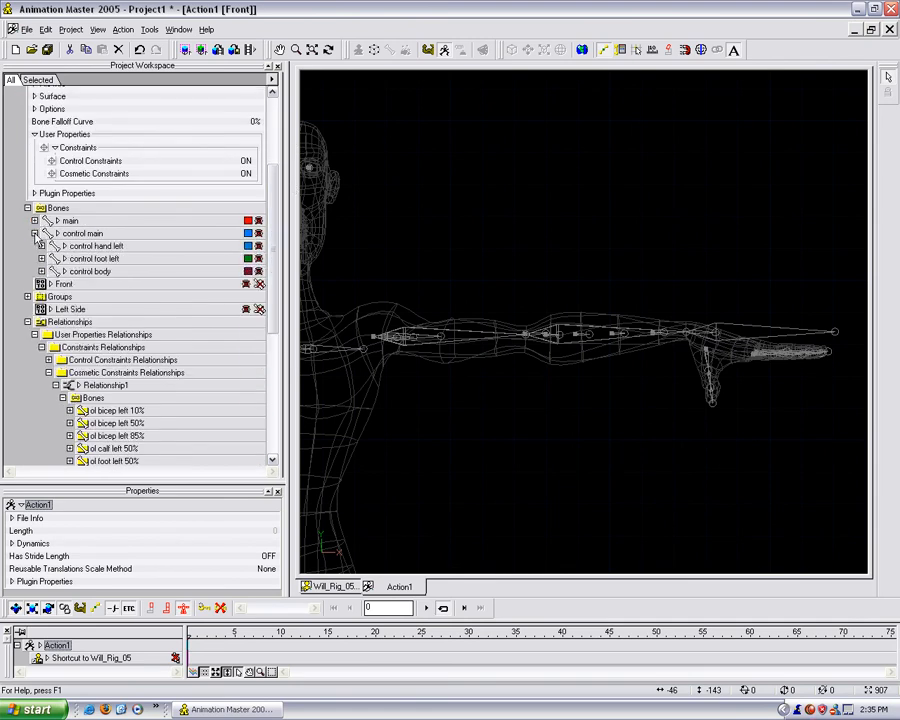
left_click(82, 233)
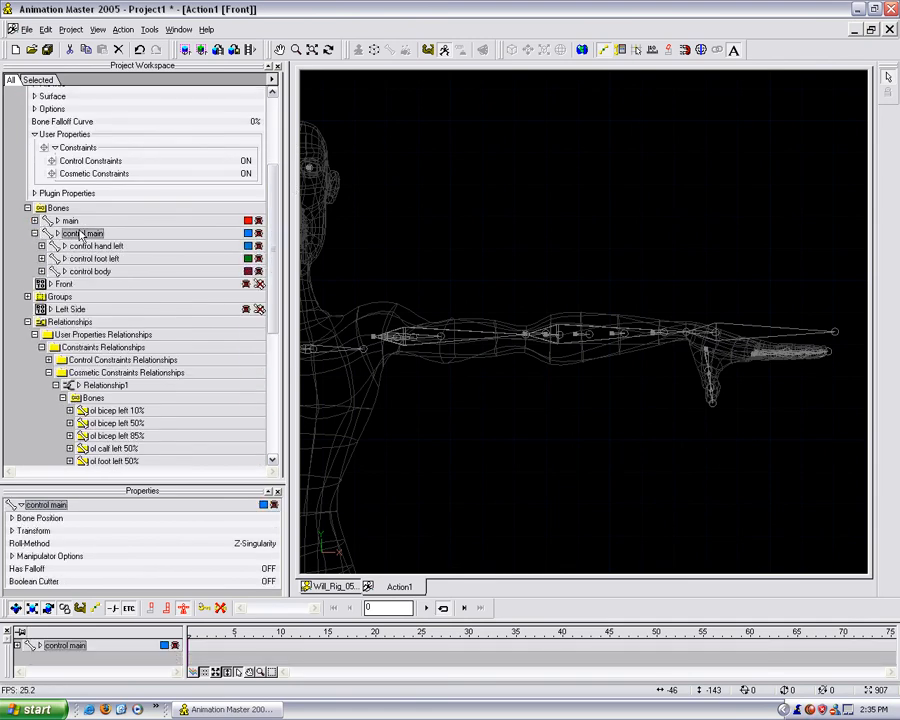
double_click(82, 235)
double_click(82, 235)
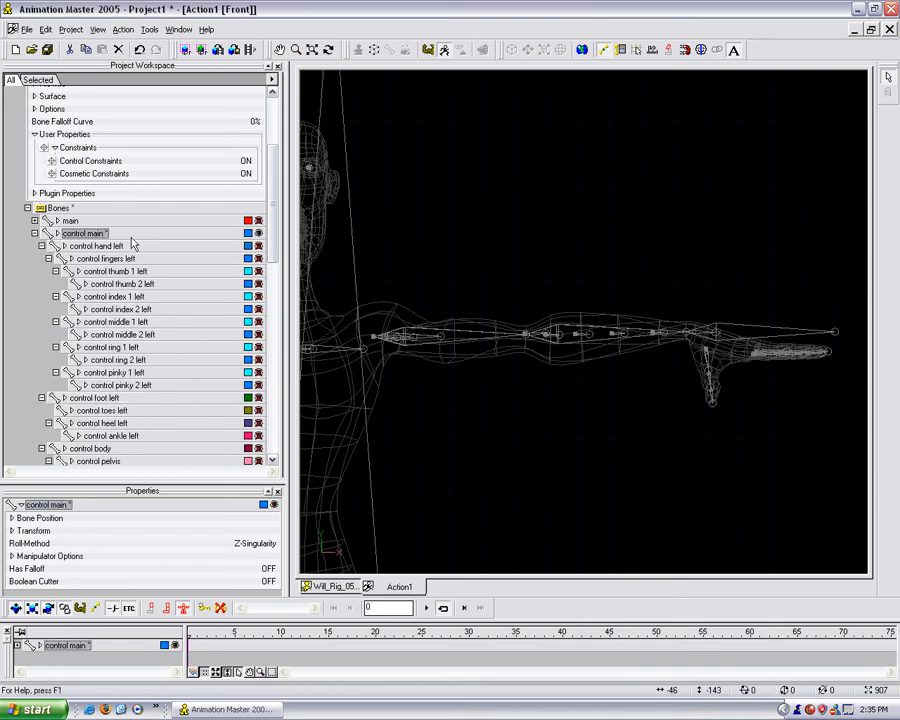
left_click(86, 234)
left_click_drag(274, 222, 272, 249)
left_click(234, 208)
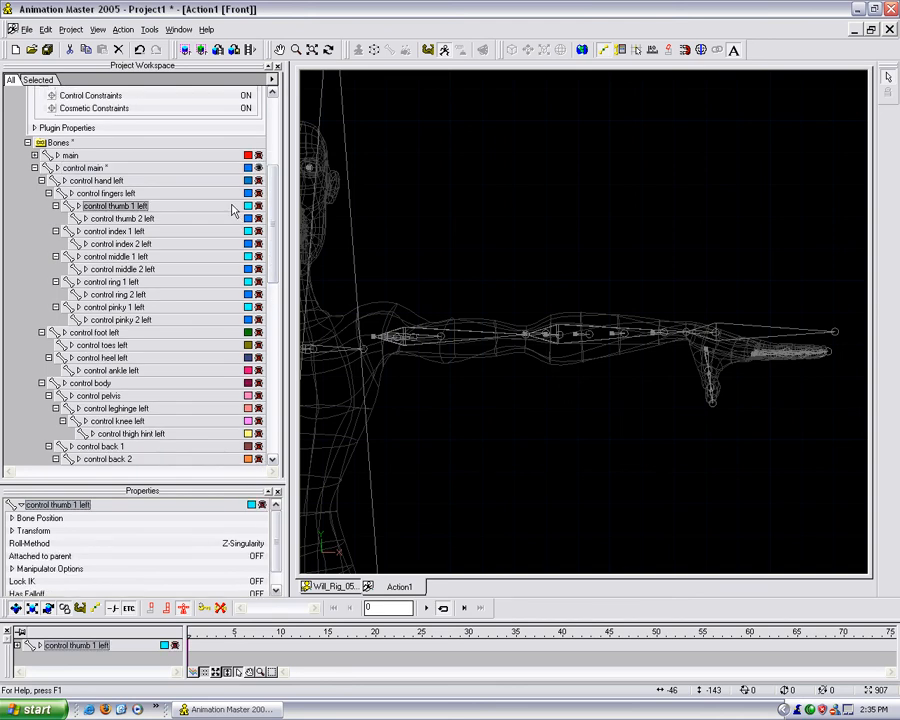
left_click(95, 168)
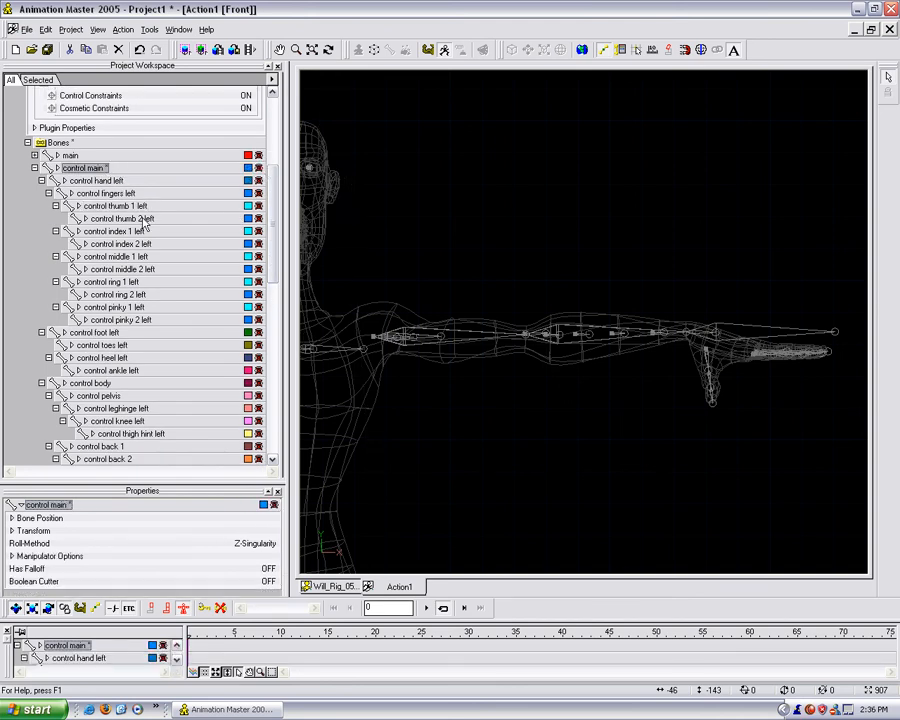
scroll(193, 200, "down", 6)
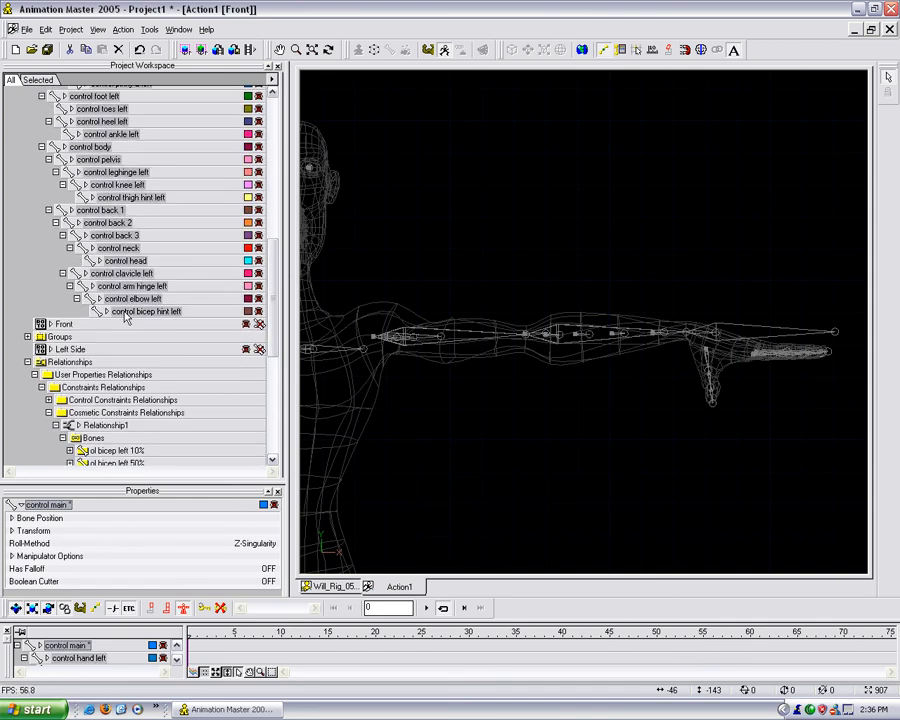
key("v")
left_click(465, 263)
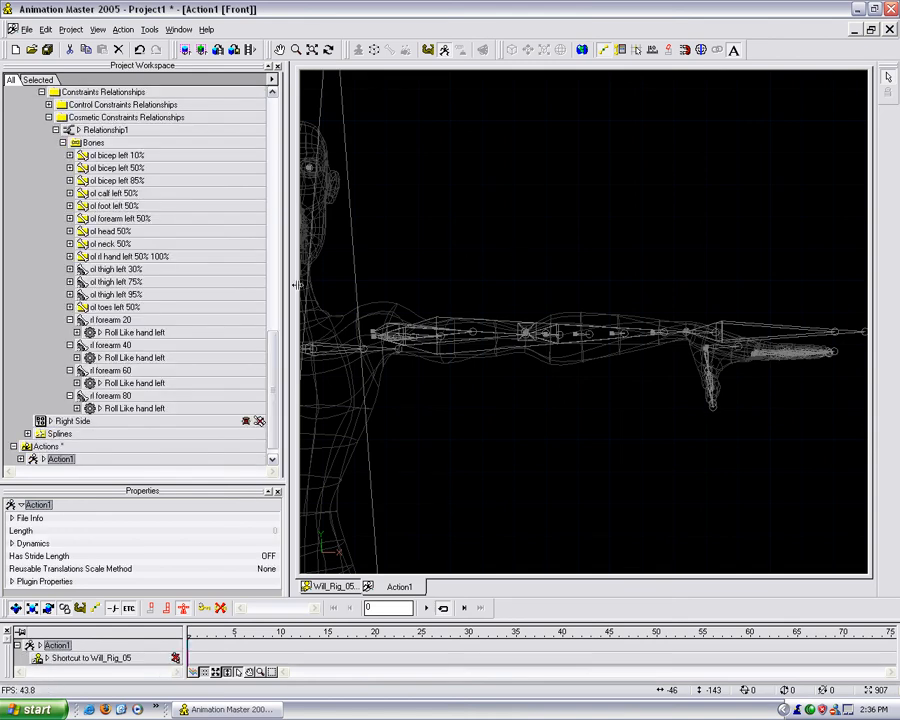
scroll(233, 241, "up", 15)
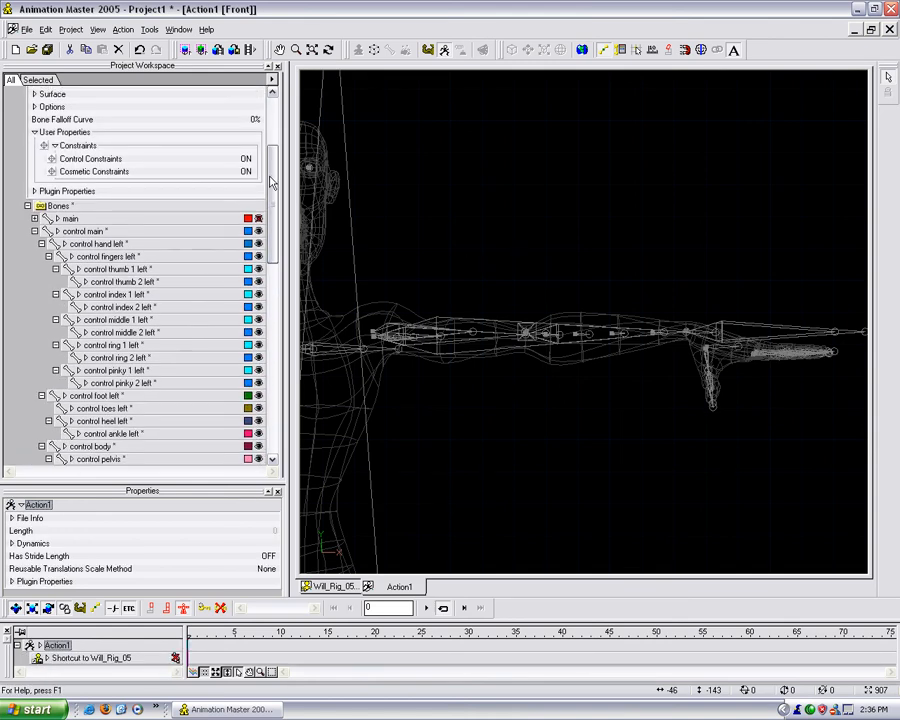
left_click(258, 229)
Try rotating the control hand left bone in the action to test the forearm, and undo the rotation
middle_click_drag(488, 273, 479, 213)
scroll(569, 237, "down", 2)
left_click(733, 268)
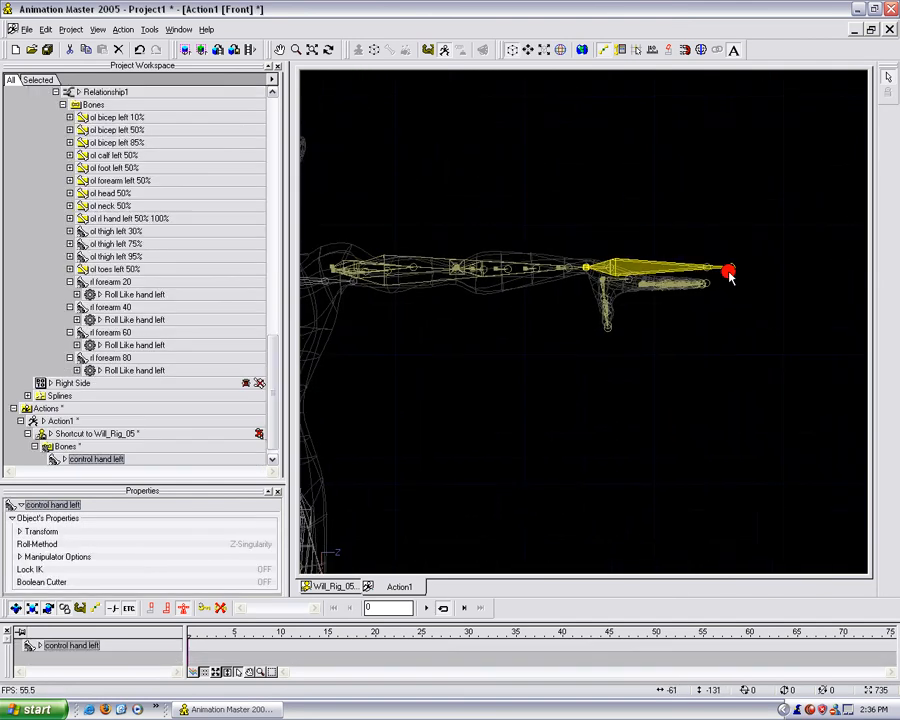
left_click_drag(737, 268, 684, 317)
key("ctrl+z")
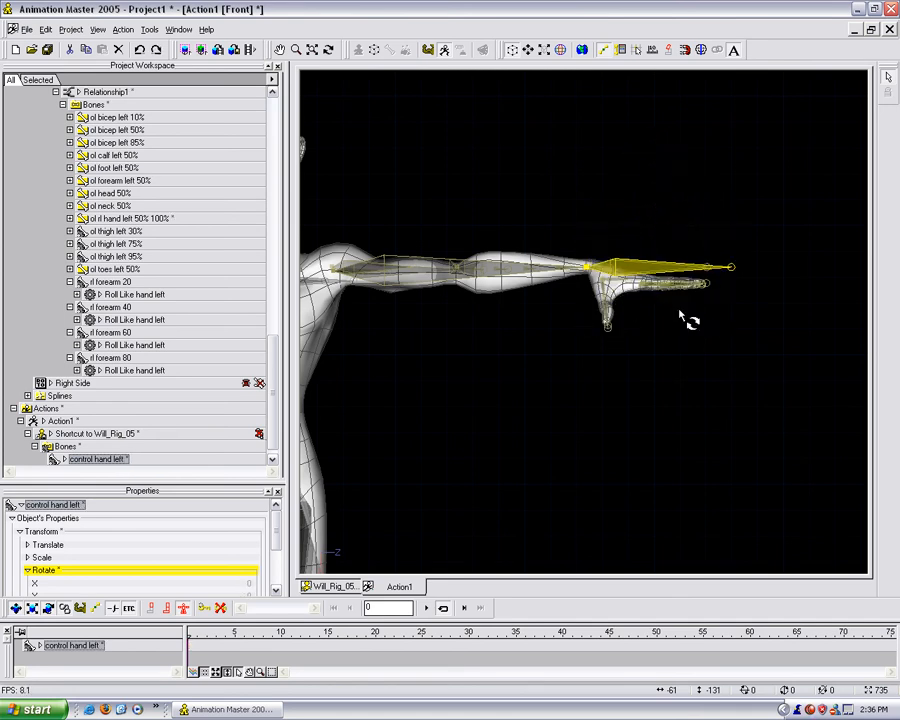
In the Will_Rig_05 model's top view, assign the left hand's control points beyond the wrist to the hand left bone
left_click(341, 586)
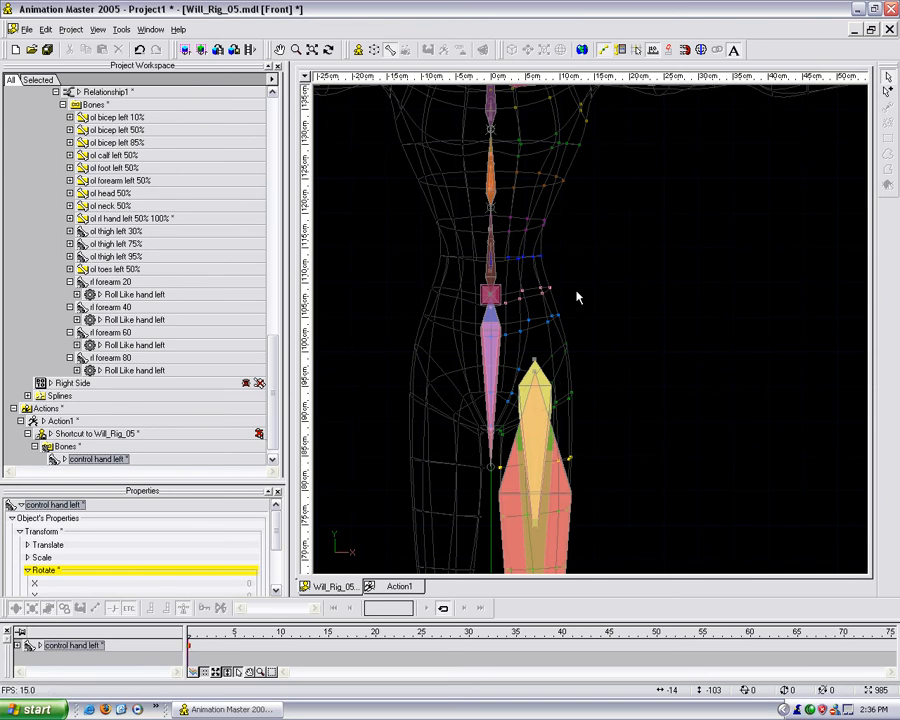
key("5")
middle_click_drag(735, 267, 615, 341)
scroll(430, 286, "up", 7)
scroll(615, 345, "up", 15)
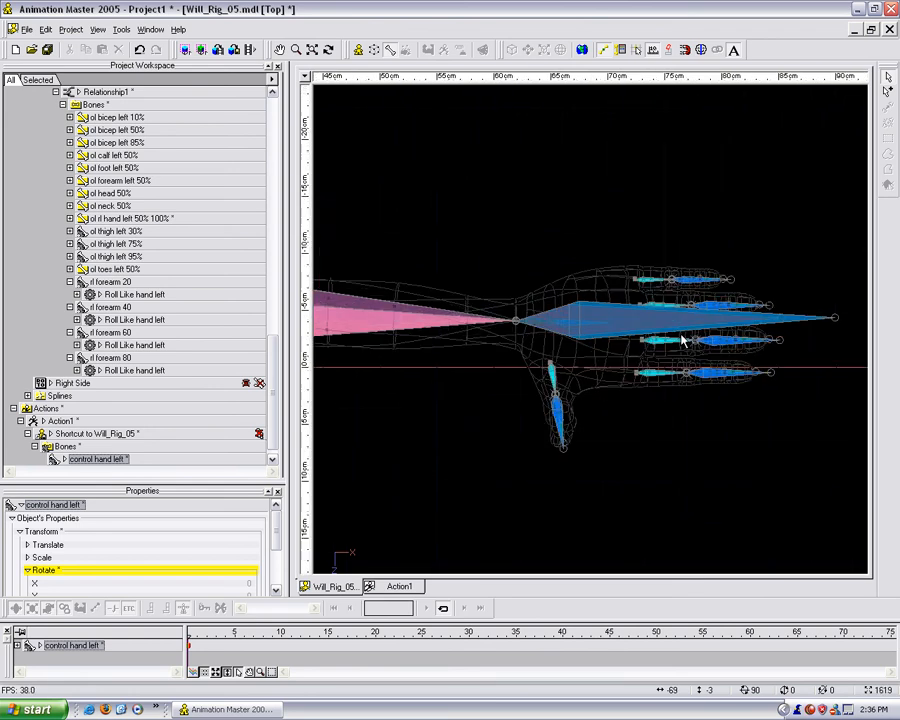
scroll(613, 385, "down", 9)
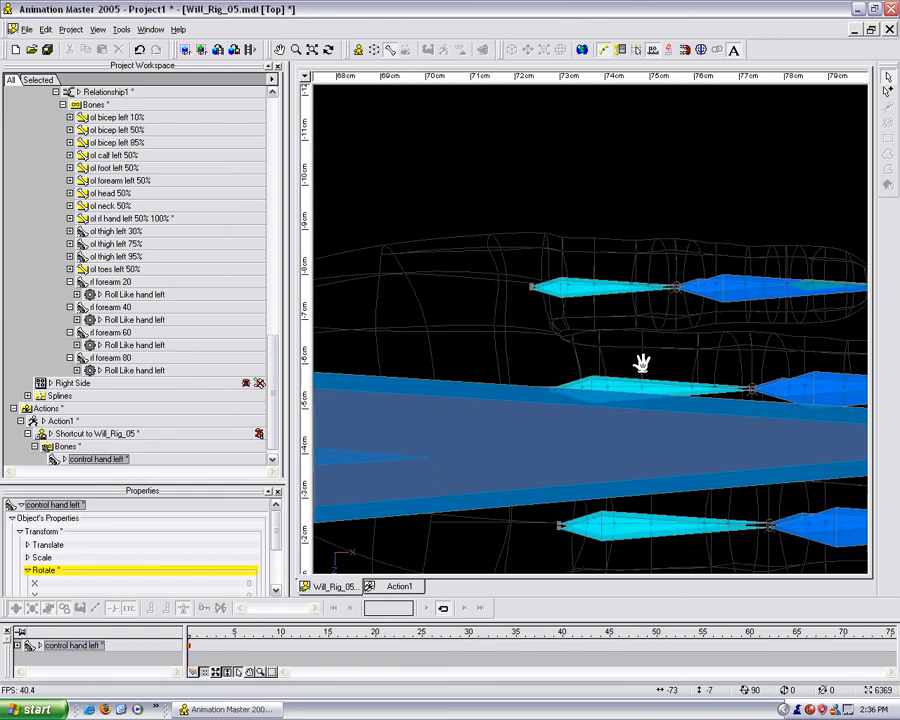
scroll(735, 367, "down", 1)
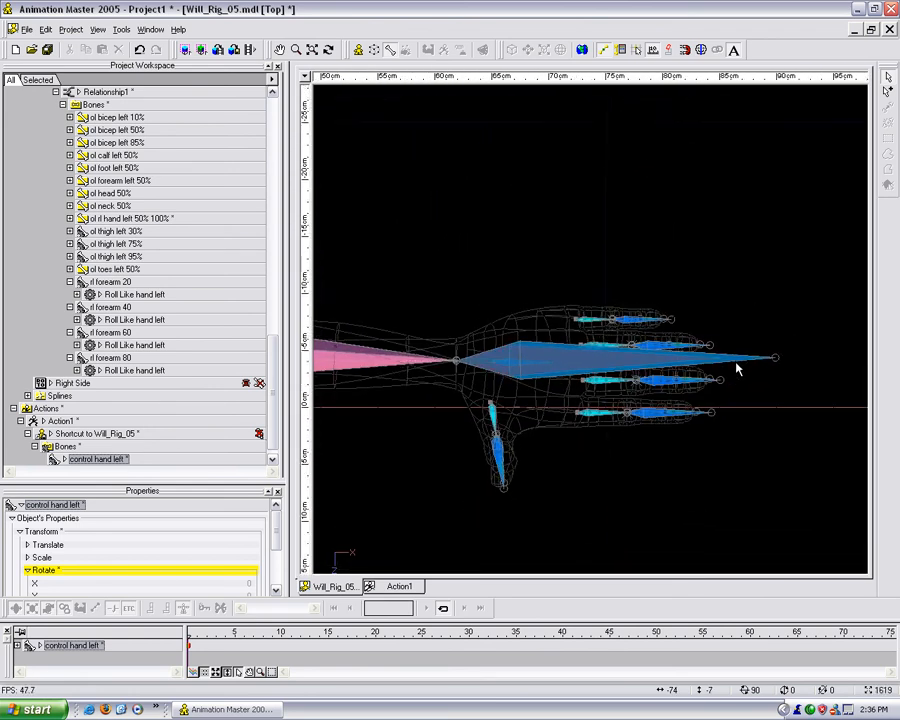
left_click(669, 366)
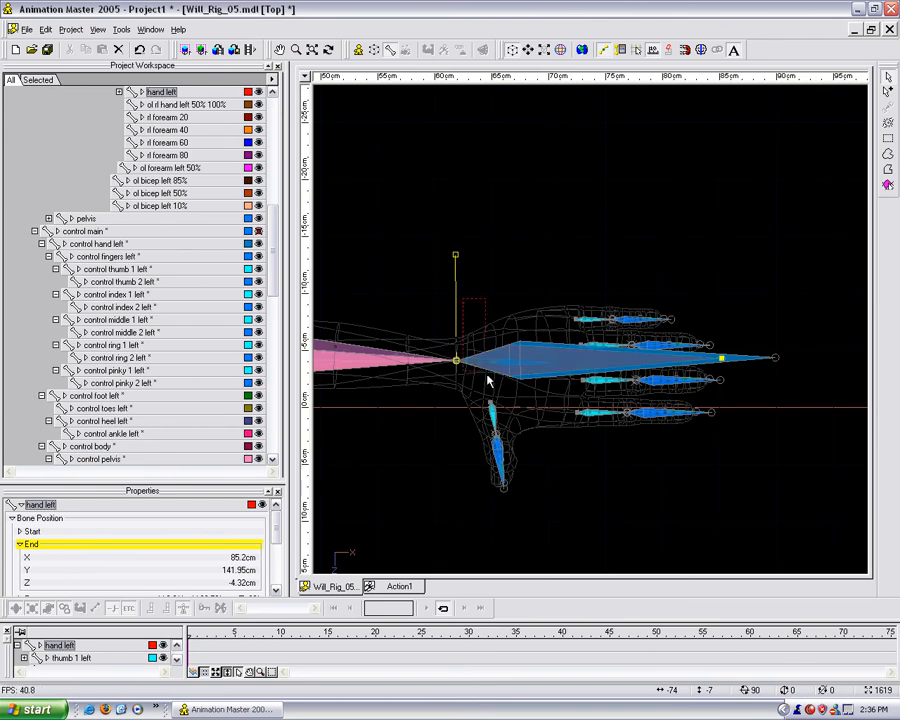
middle_click_drag(568, 457, 651, 424)
scroll(651, 424, "up", 4)
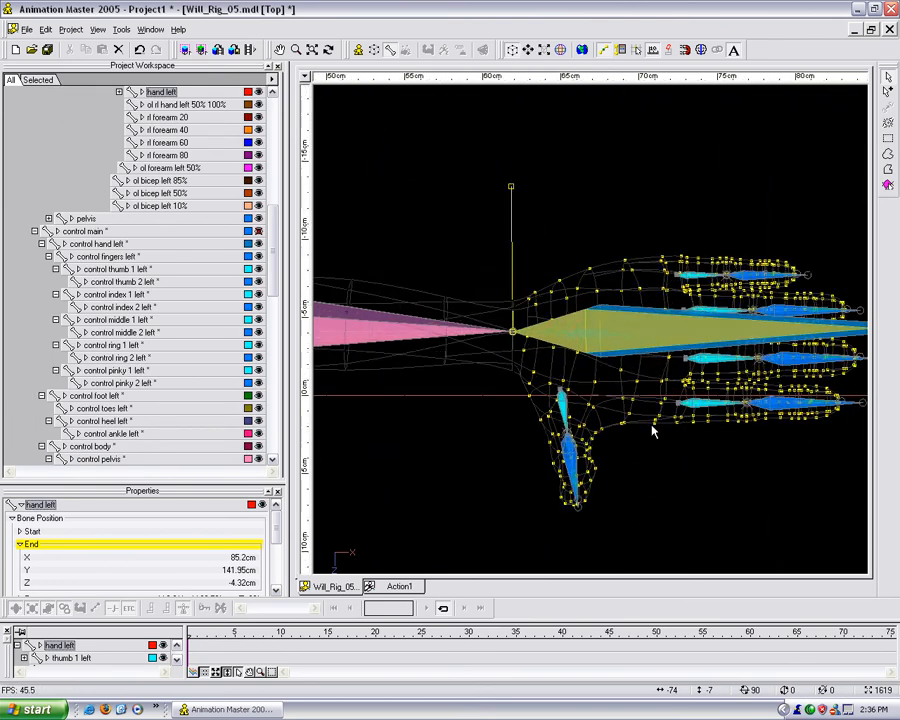
left_click_drag(512, 431, 516, 381)
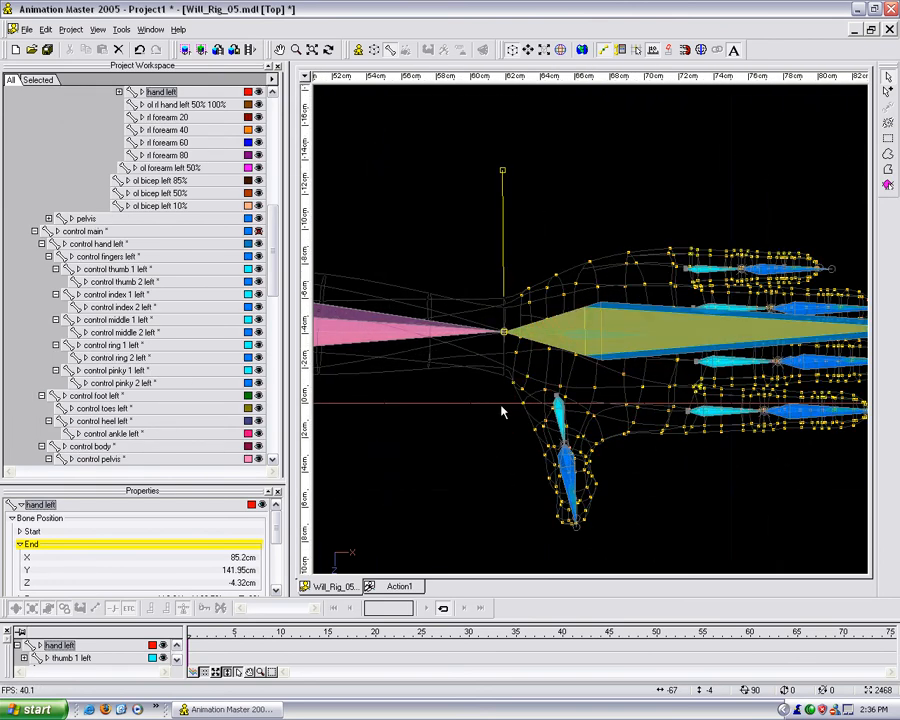
left_click(503, 407)
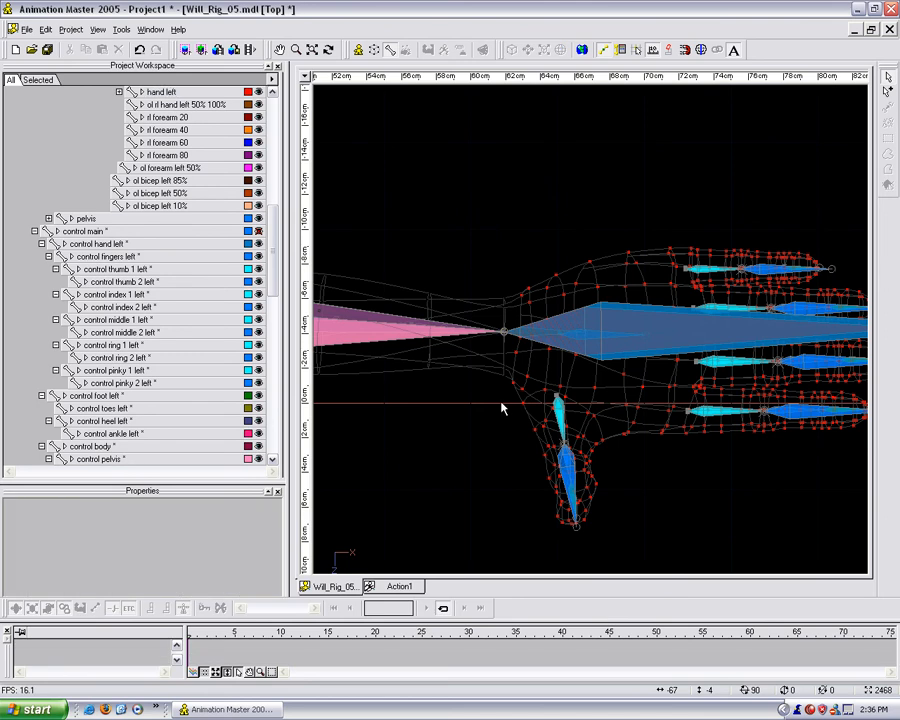
Assign the wrist ring's points to ol rl hand left 50% 100% and the adjacent forearm ring's points to rl forearm 80
left_click(585, 336)
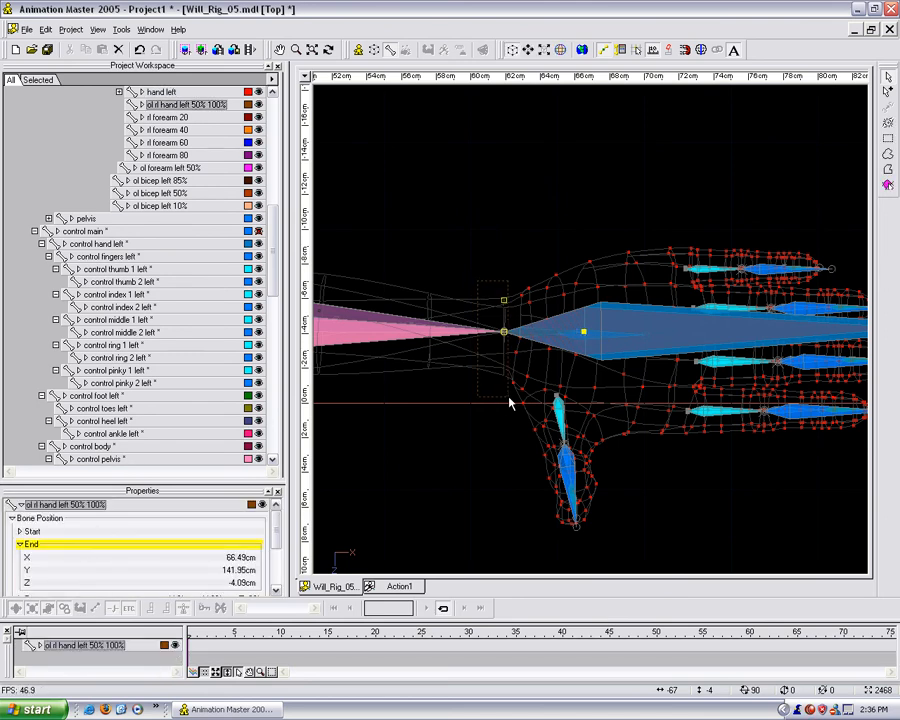
middle_click_drag(489, 389, 653, 350)
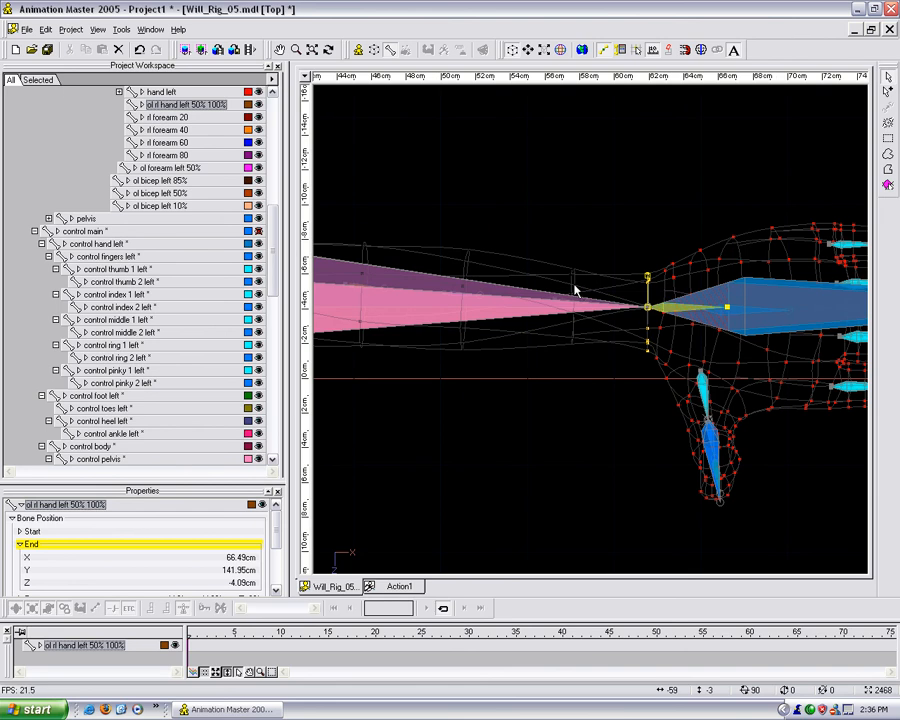
left_click(568, 303)
left_click(568, 305)
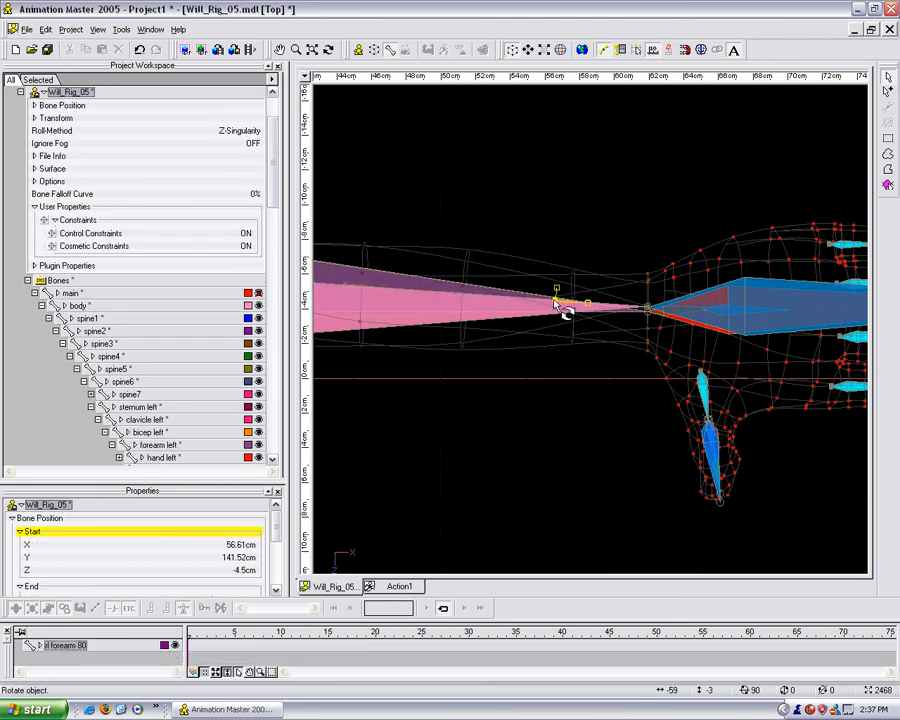
middle_click_drag(582, 391, 678, 405)
scroll(577, 415, "up", 3)
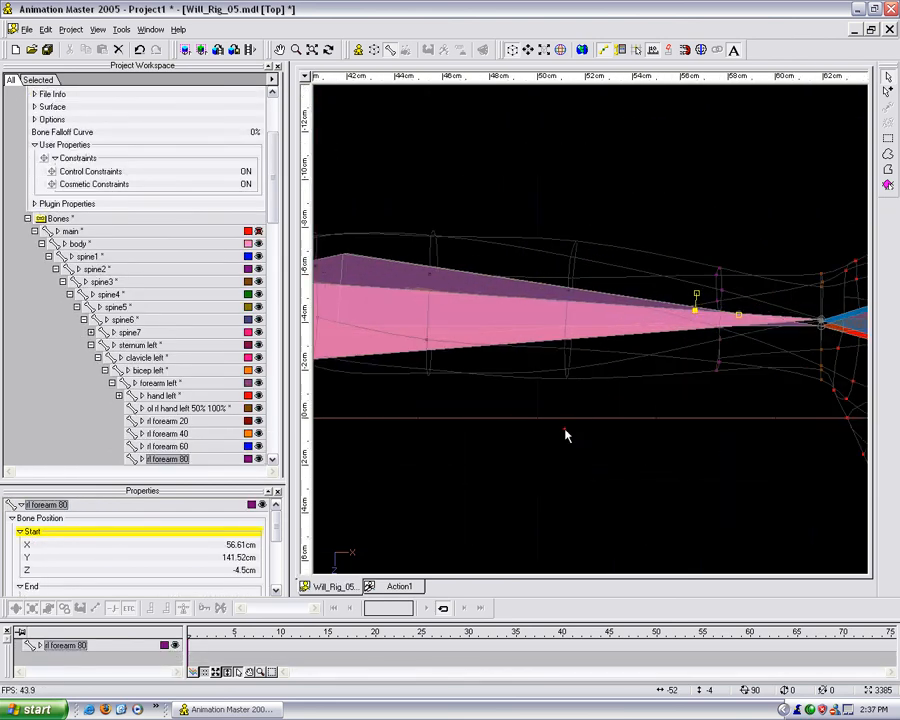
left_click(562, 428)
Assign the next two forearm rings toward the elbow to the rl forearm 60 and rl forearm 40 bones
left_click(590, 313)
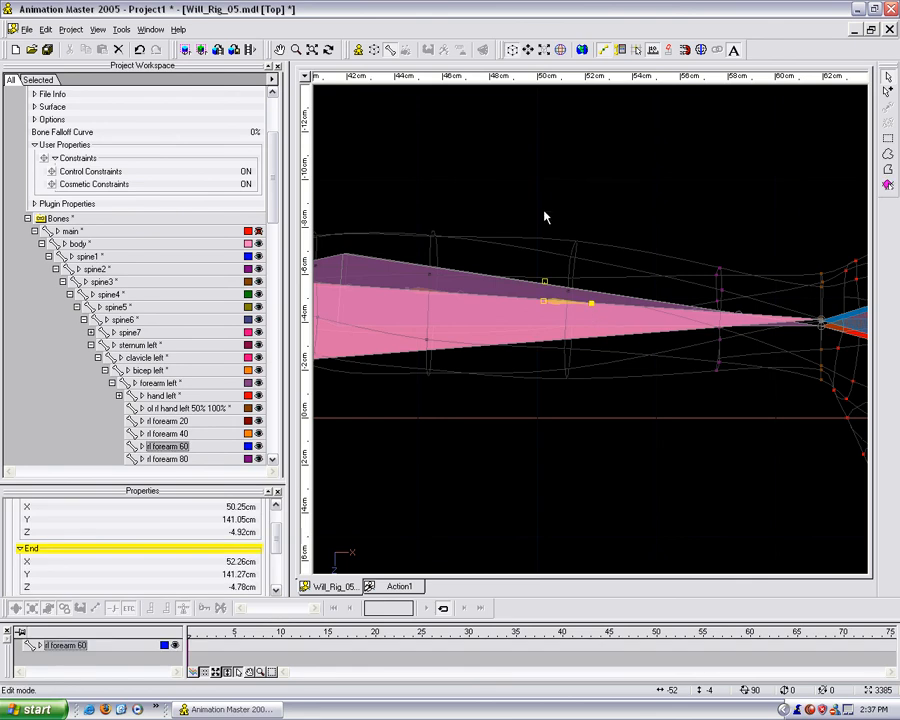
middle_click_drag(490, 393, 650, 411)
left_click(581, 450)
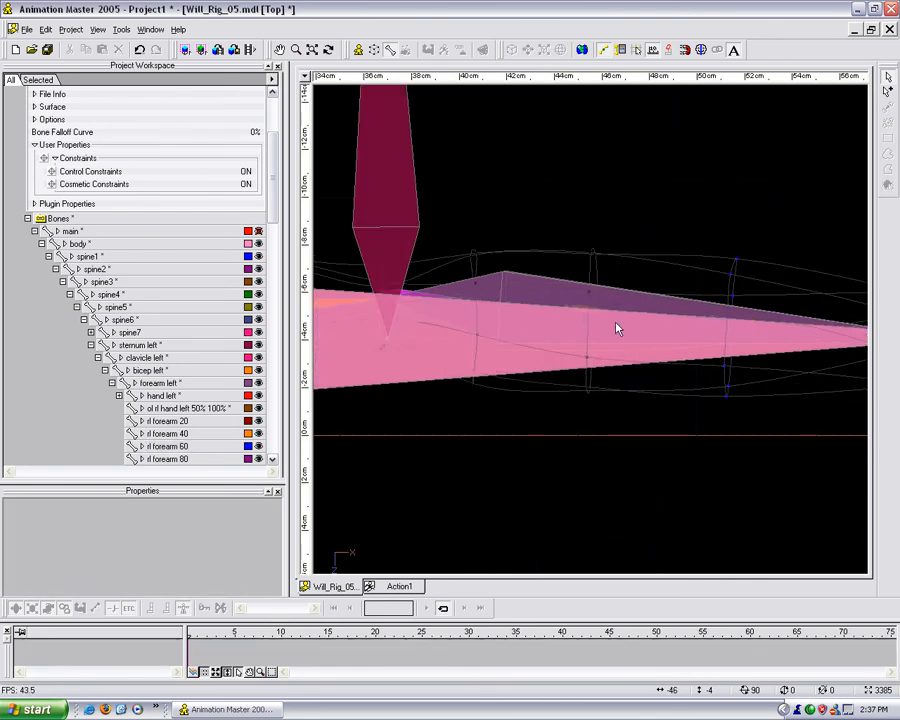
left_click(620, 316)
left_click_drag(625, 391, 625, 402)
middle_click_drag(587, 437, 696, 417)
scroll(697, 416, "up", 2)
left_click(593, 413)
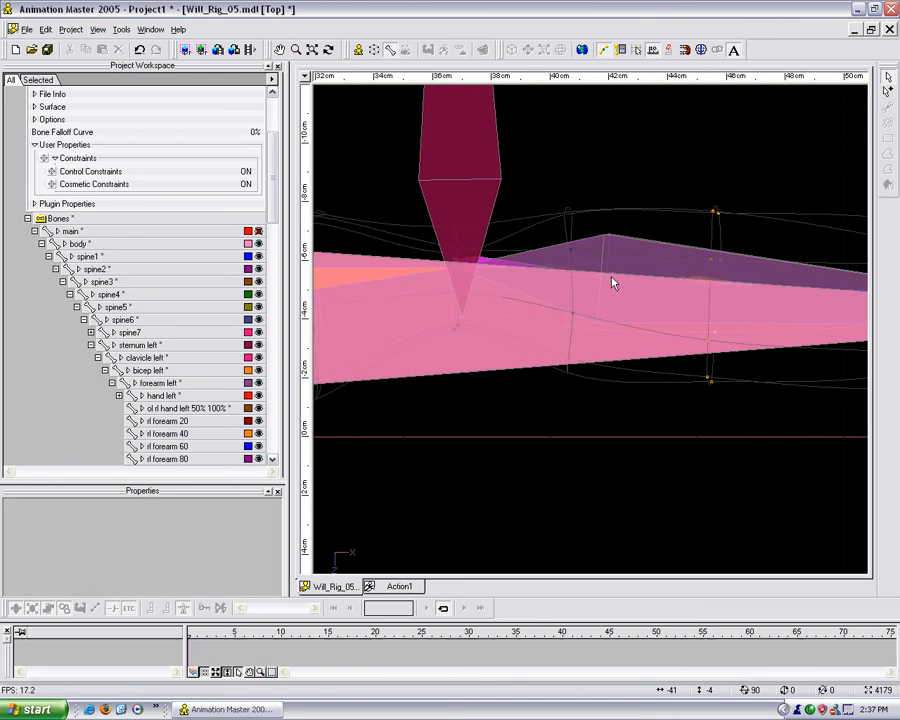
Assign the forearm ring nearest the elbow to rl forearm 20 and the elbow points to ol forearm left 50%
left_click(612, 284)
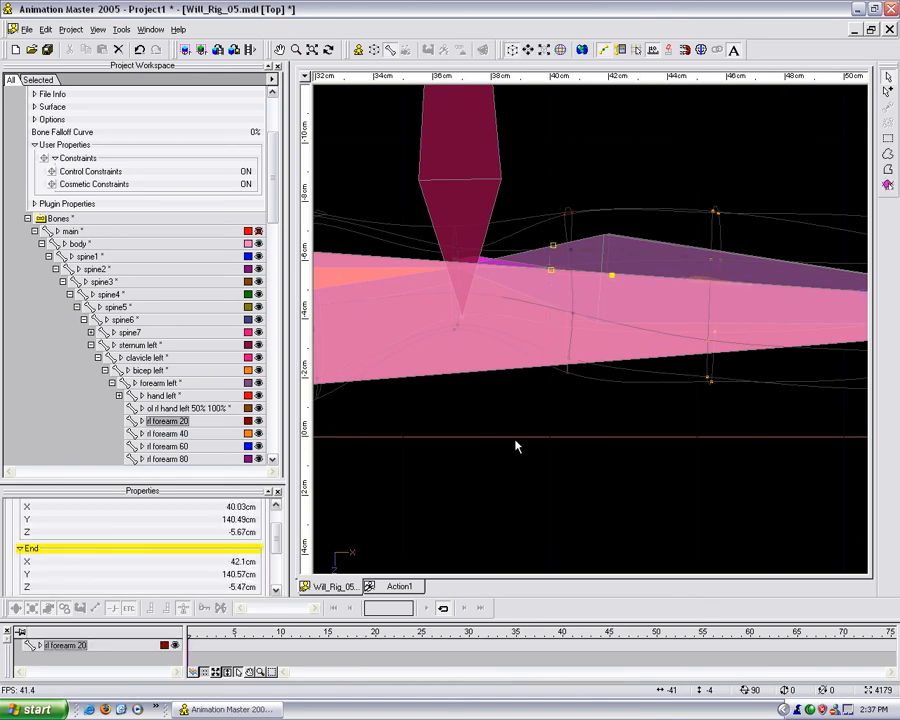
middle_click_drag(516, 446, 635, 402)
left_click(635, 411)
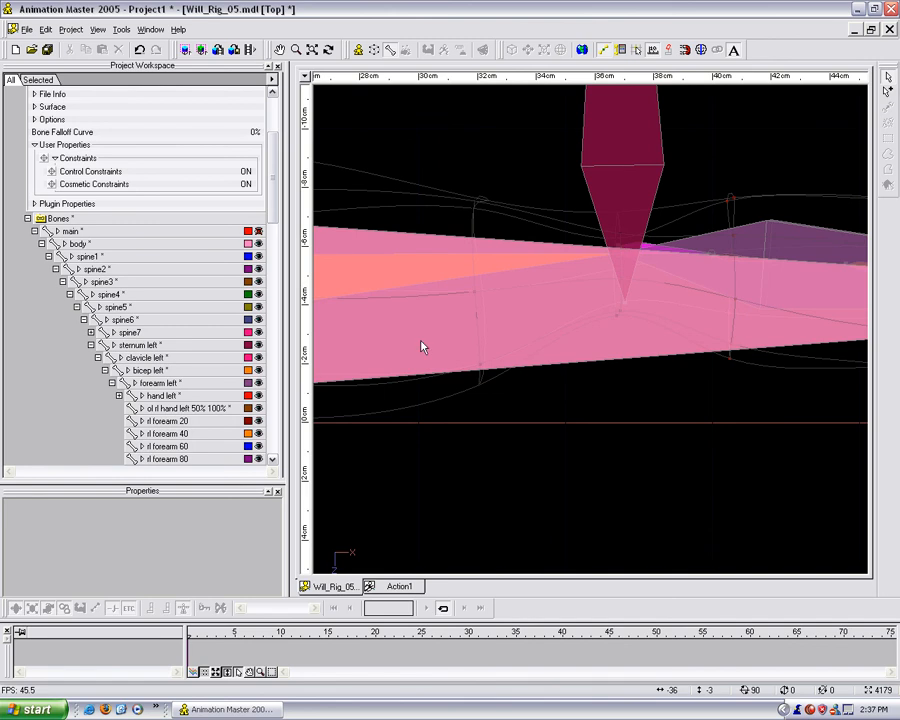
scroll(210, 258, "down", 3)
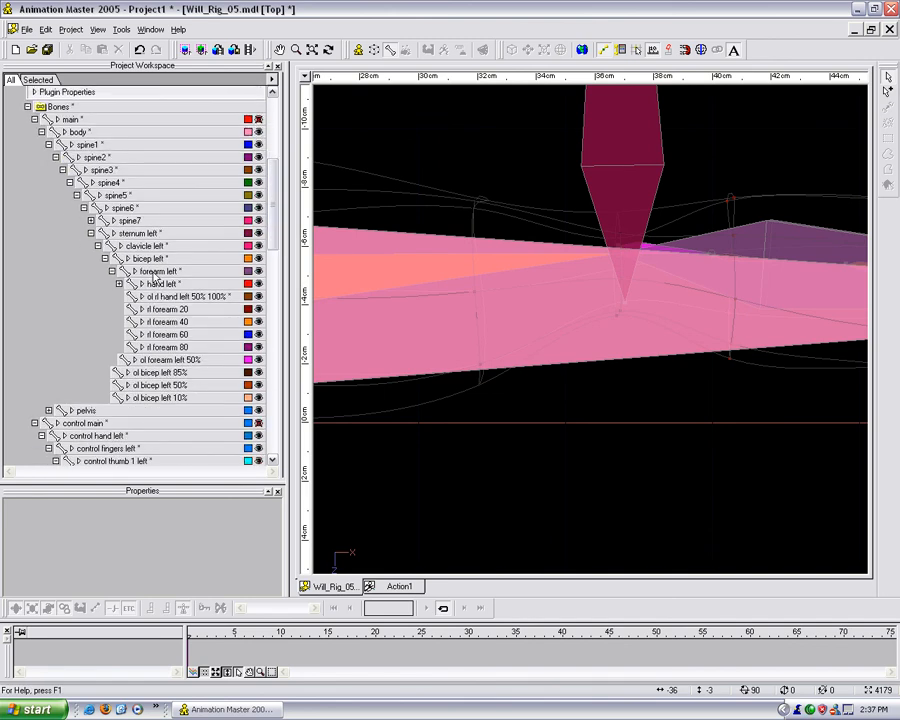
left_click(160, 359)
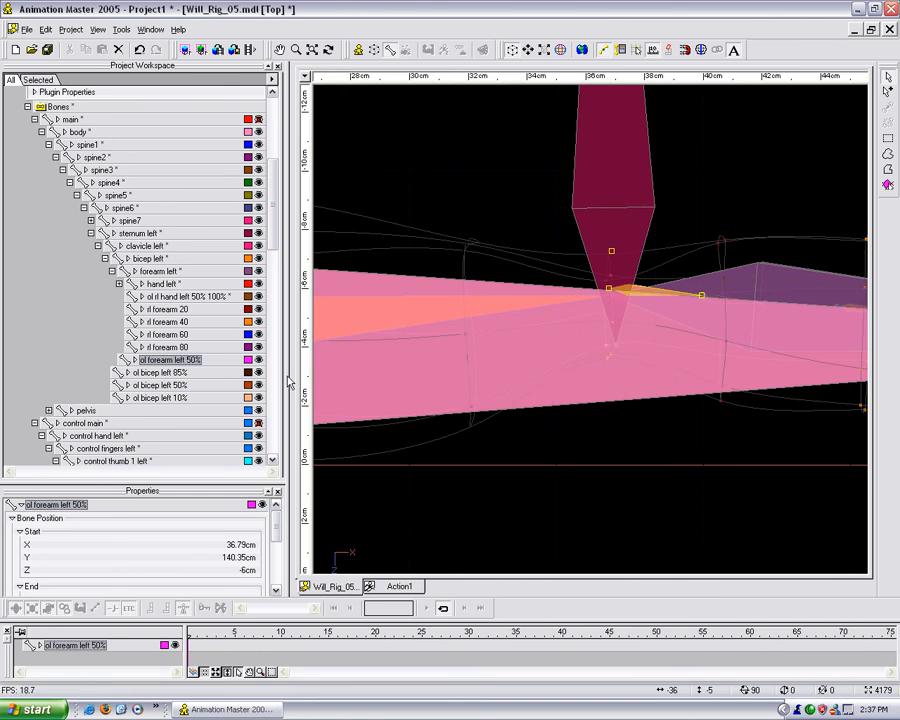
Assign the upper-arm control points beside the shoulder to the ol bicep left 85% bone
left_click(178, 372)
middle_click_drag(401, 348, 683, 335)
scroll(683, 317, "down", 4)
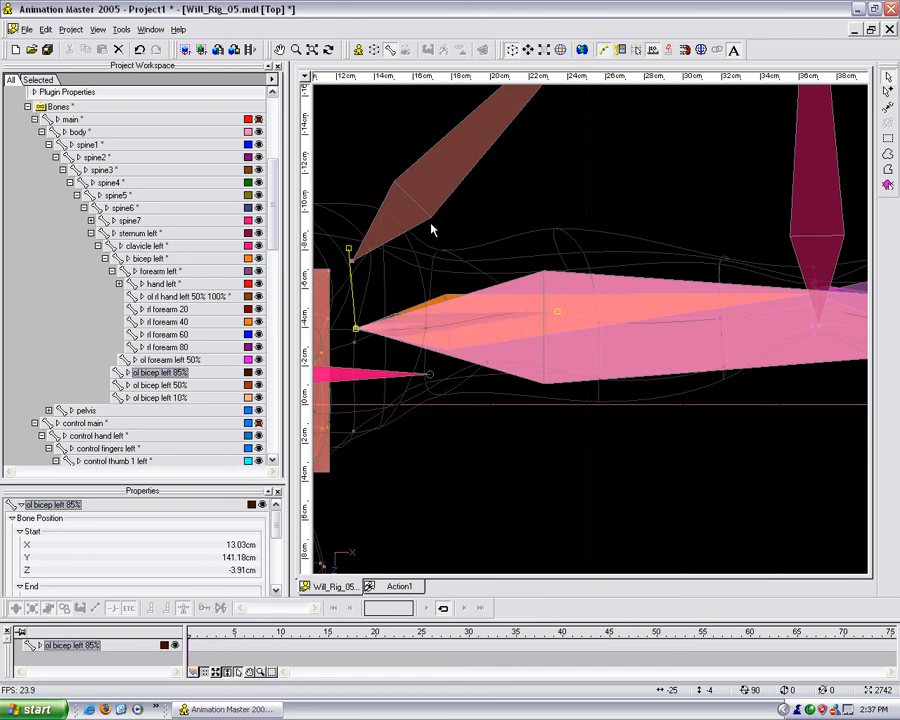
left_click(503, 306)
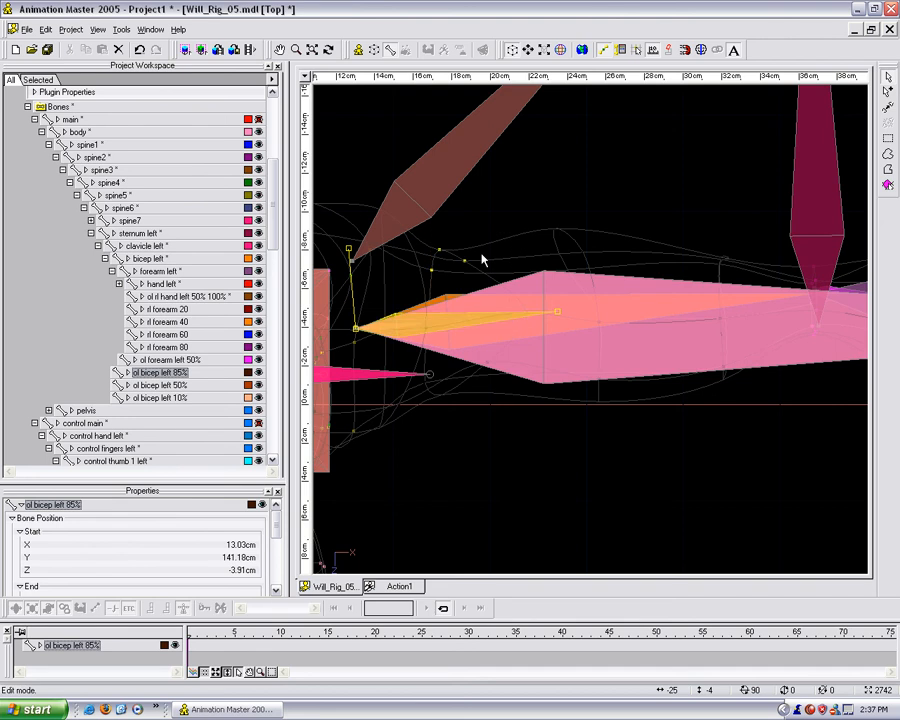
key("0")
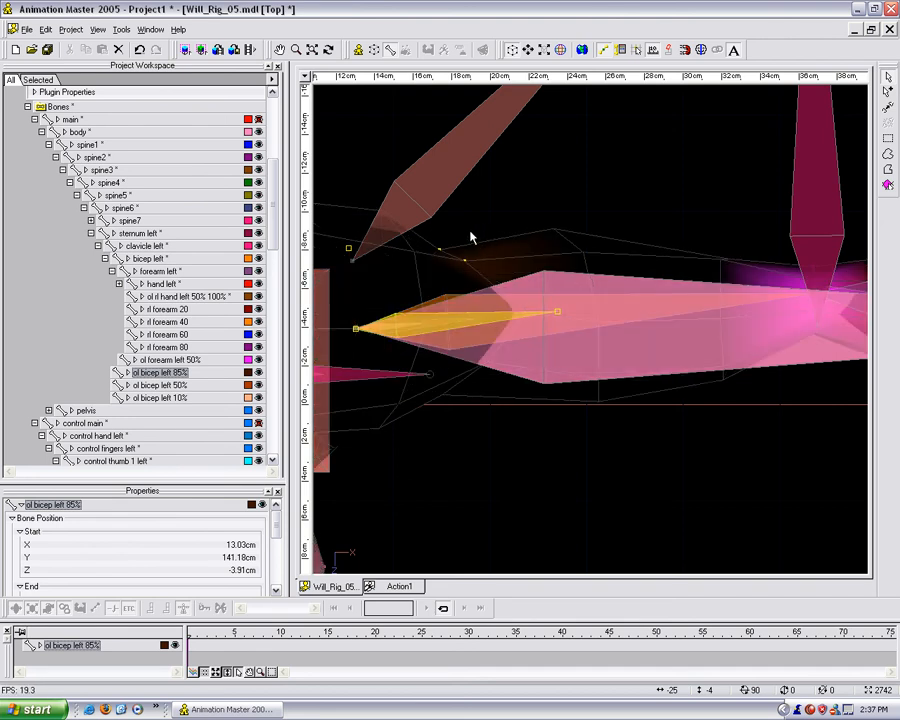
left_click(493, 387)
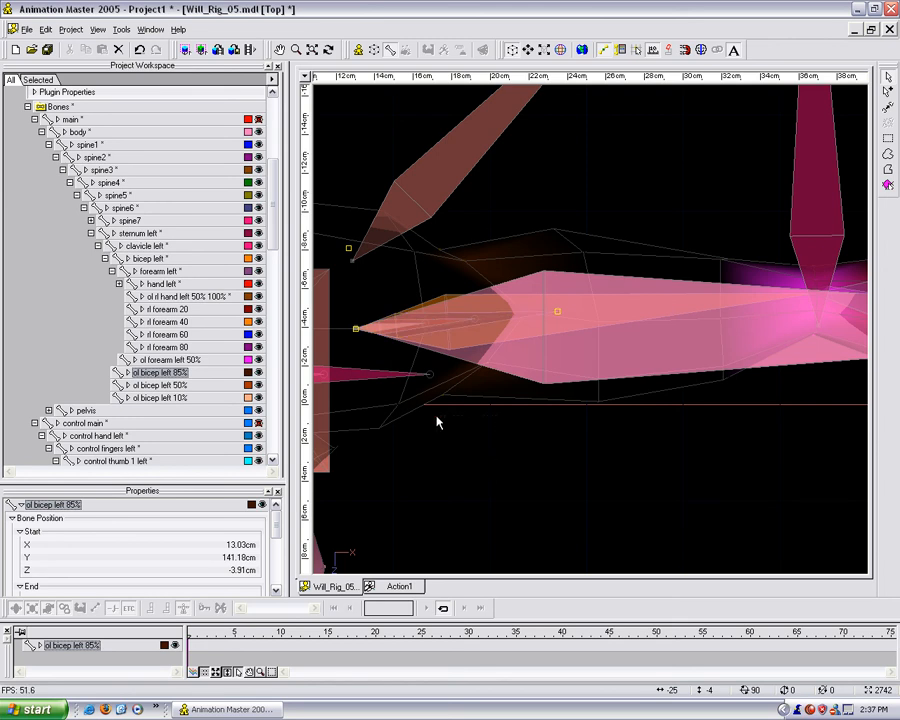
key("8")
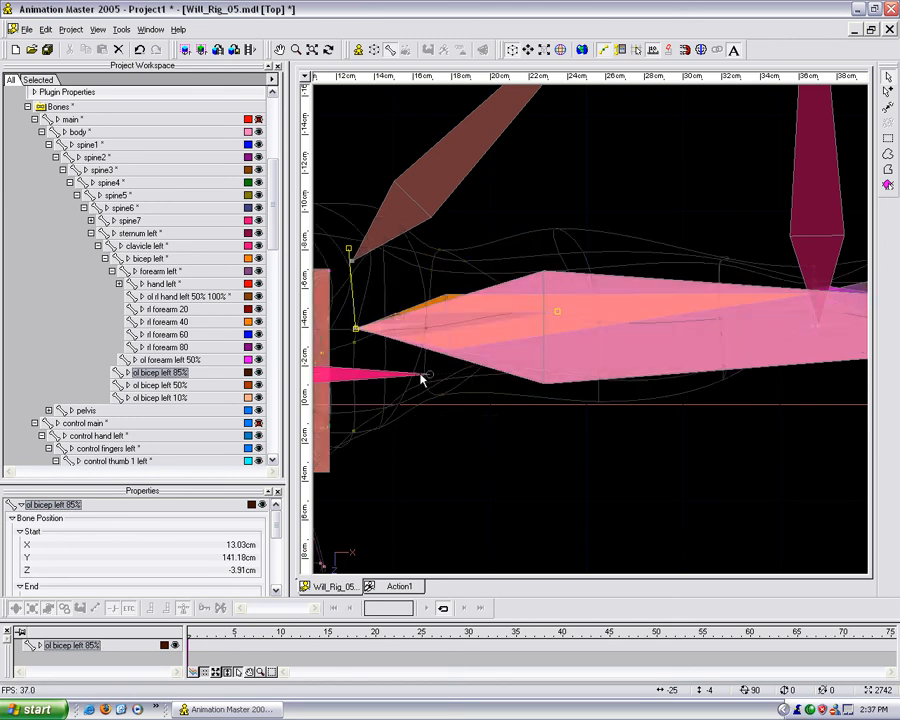
In an angled view of the left shoulder, isolate the shoulder ring nearest the chest for bone assignment
key("0")
key("t")
left_click_drag(437, 366, 374, 287)
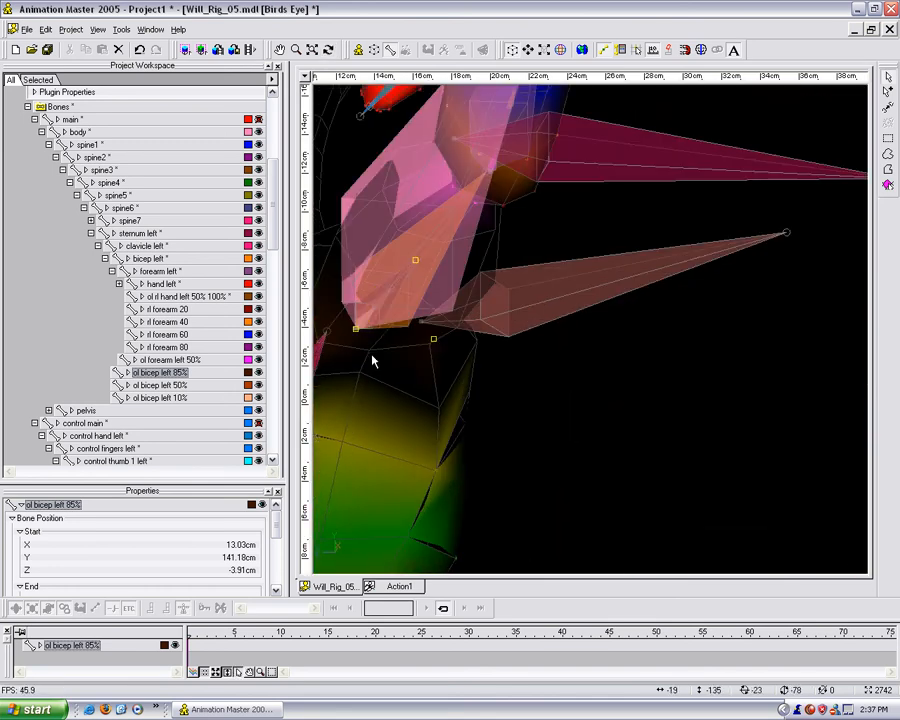
key("t")
left_click_drag(379, 357, 630, 373)
key("m")
left_click(175, 384)
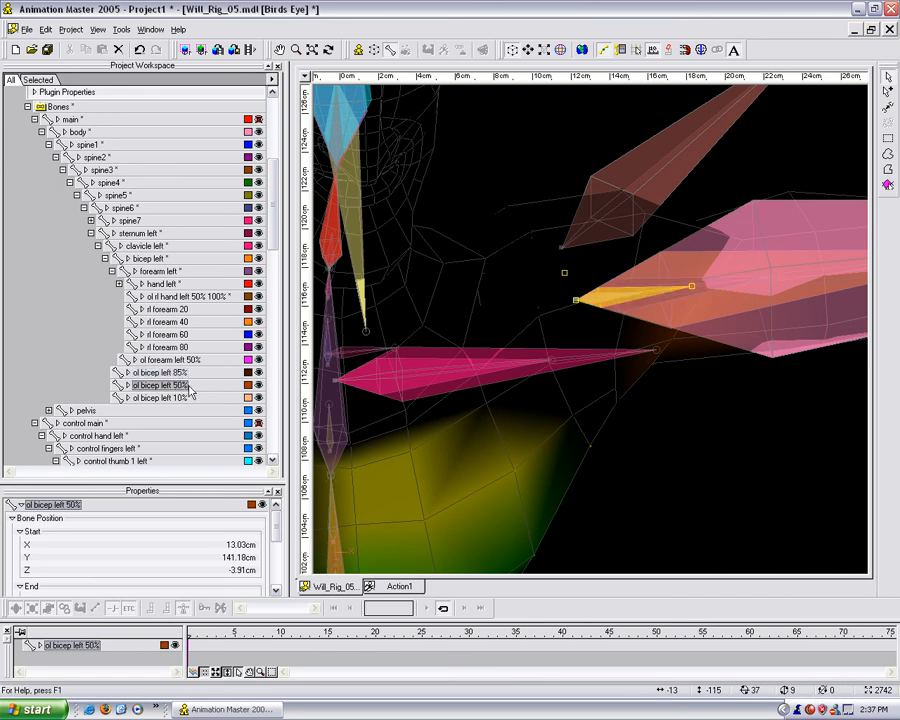
left_click(357, 50)
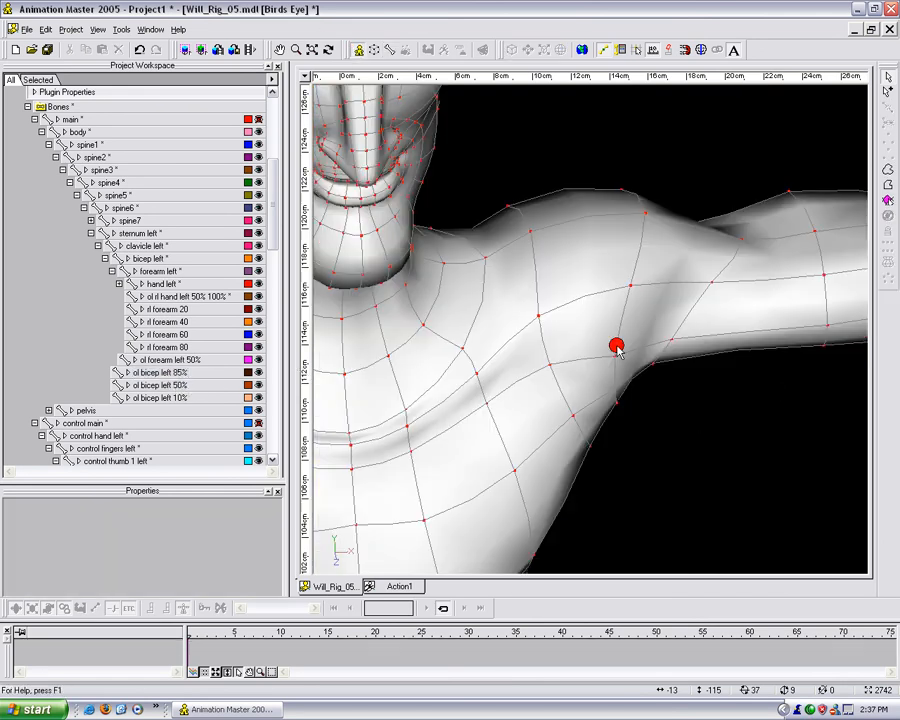
left_click(531, 233)
key("comma")
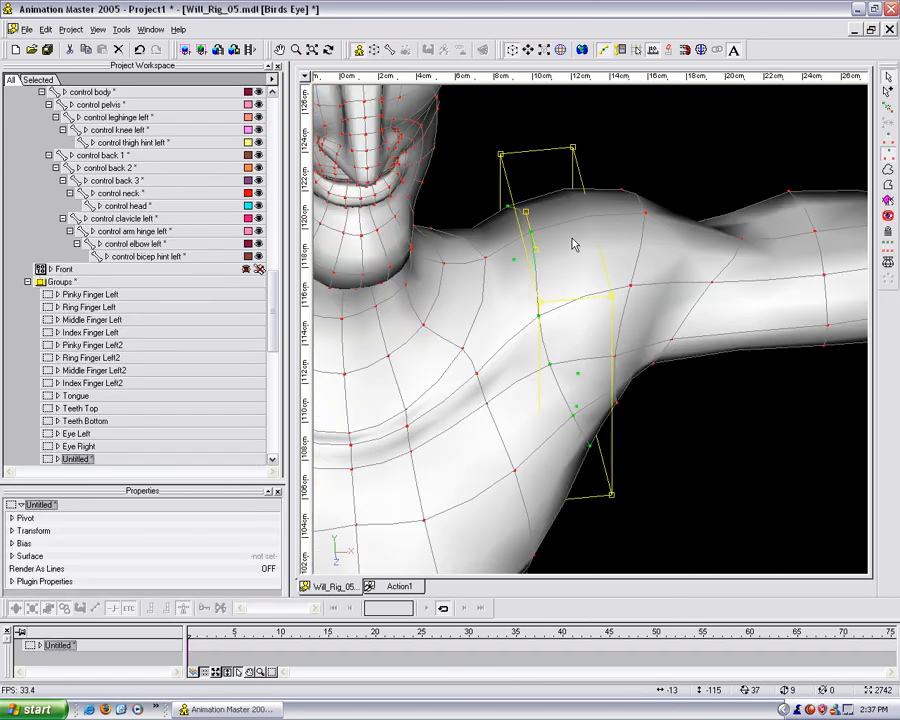
key("h")
left_click(391, 52)
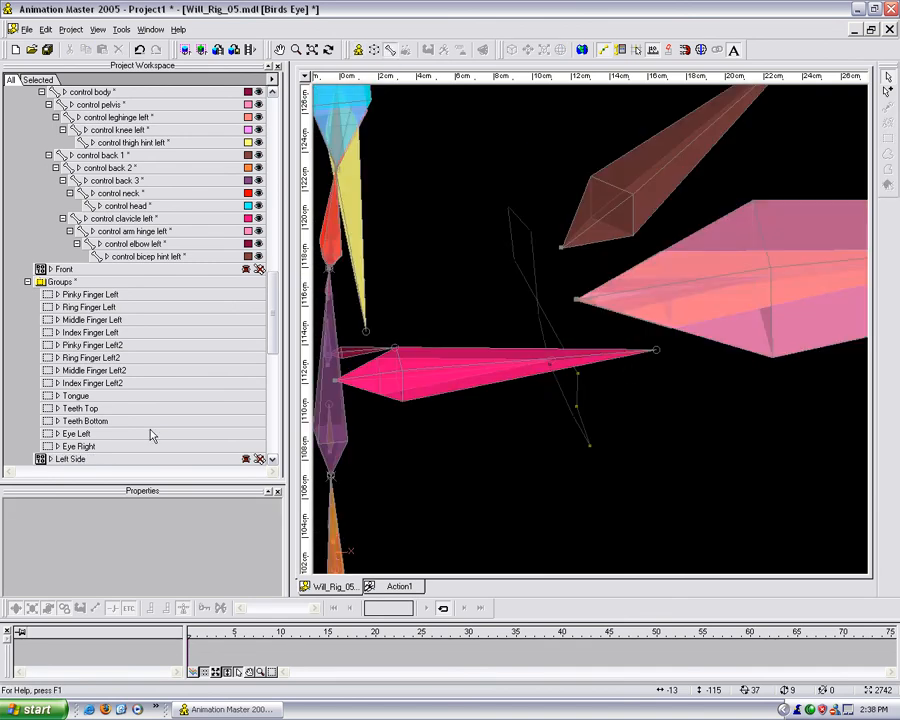
Assign the isolated chest-side shoulder ring to the ol bicep left 50% bone and unhide the rest of the model
left_click(548, 372)
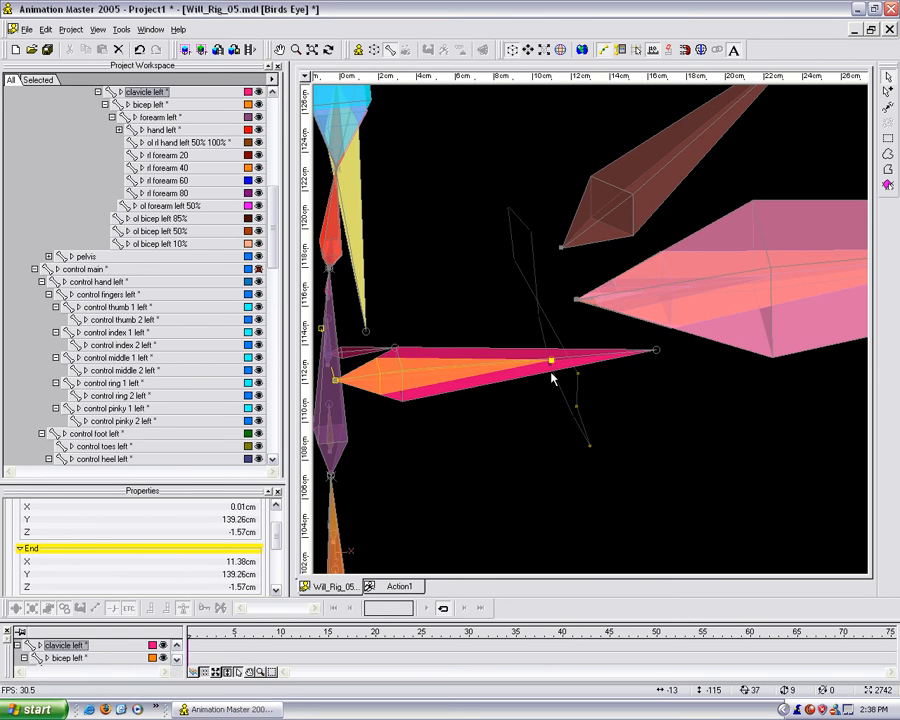
middle_click_drag(551, 375, 425, 432)
left_click(597, 458)
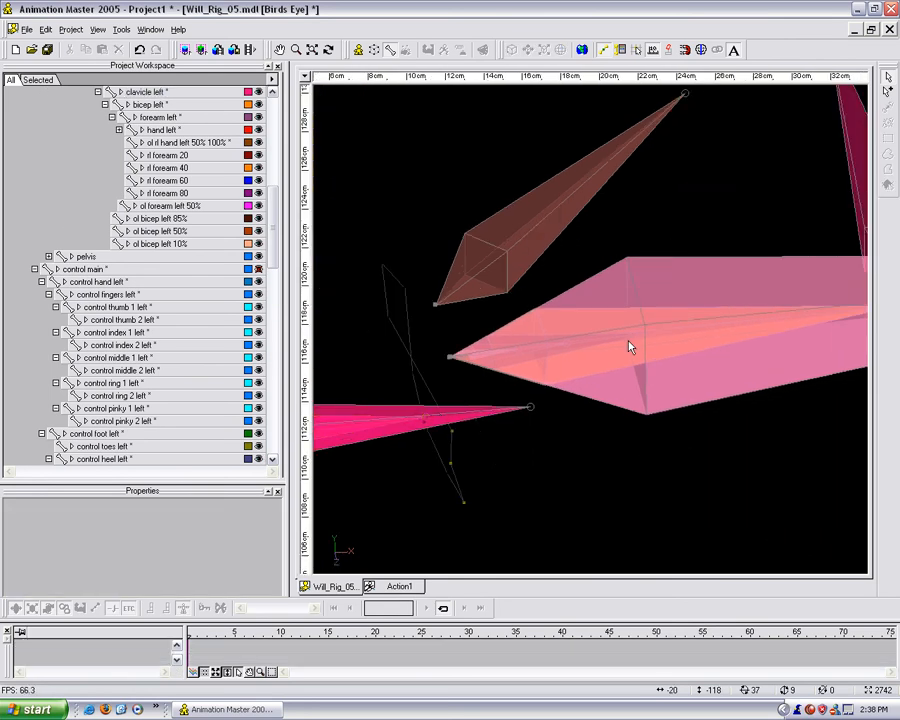
left_click(645, 342)
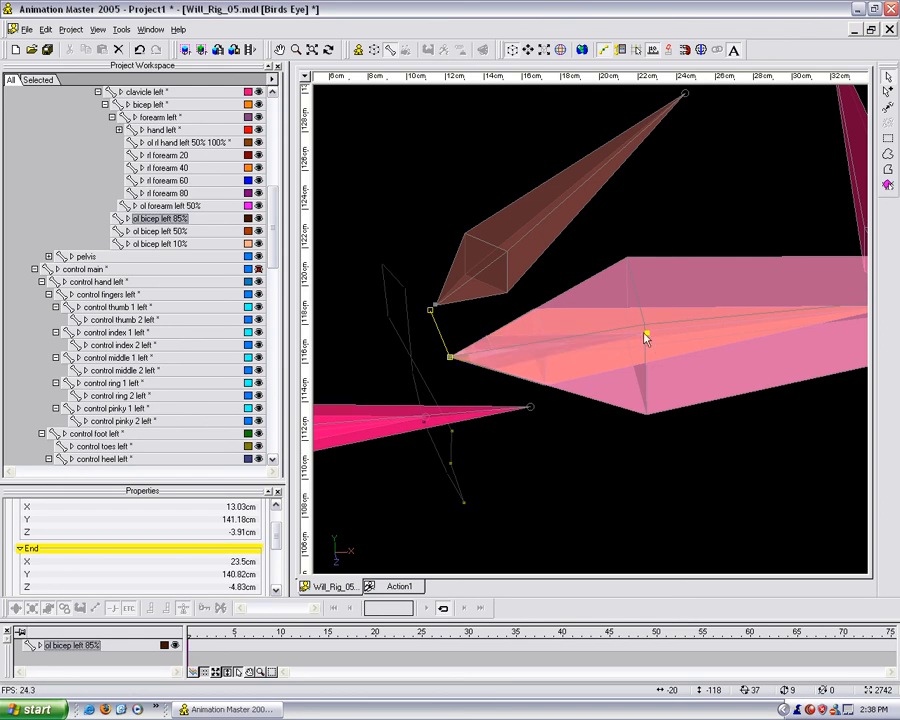
left_click(150, 231)
left_click_drag(357, 241, 526, 526)
middle_click_drag(412, 436, 545, 367)
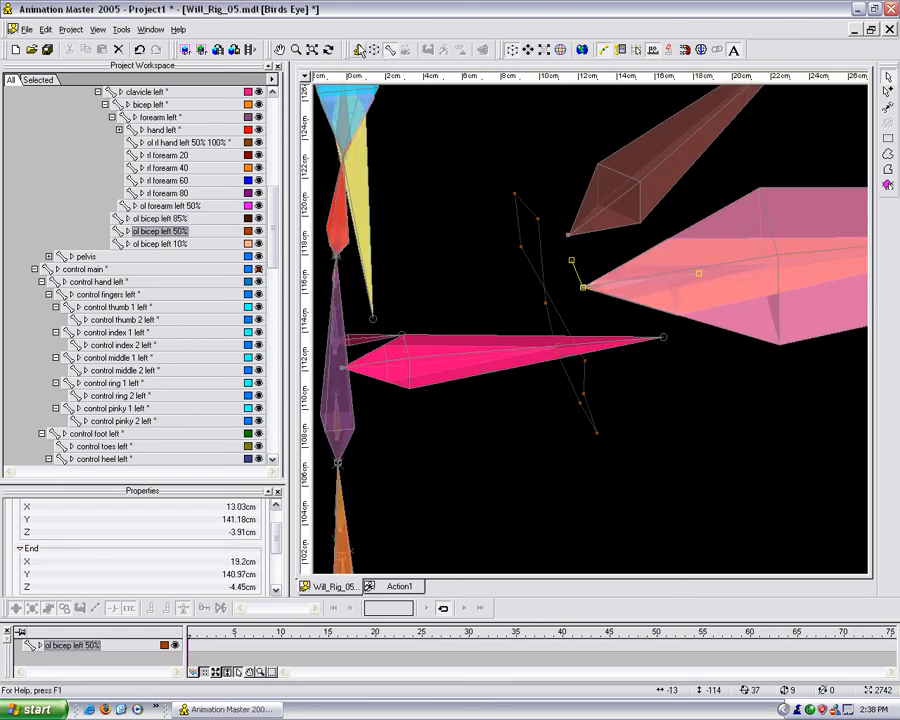
left_click(359, 50)
key("h")
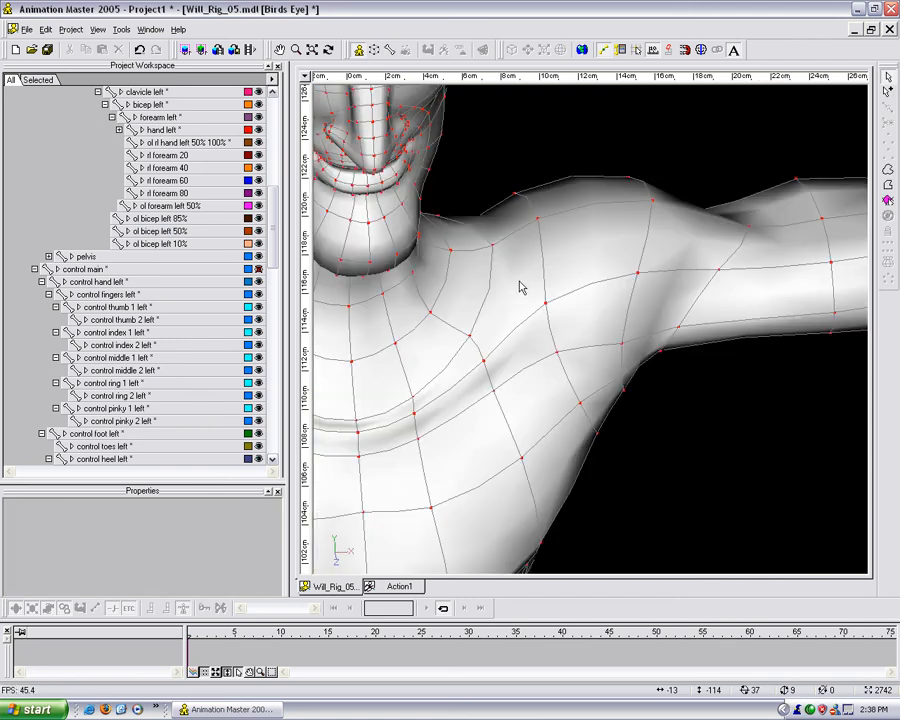
left_click(393, 53)
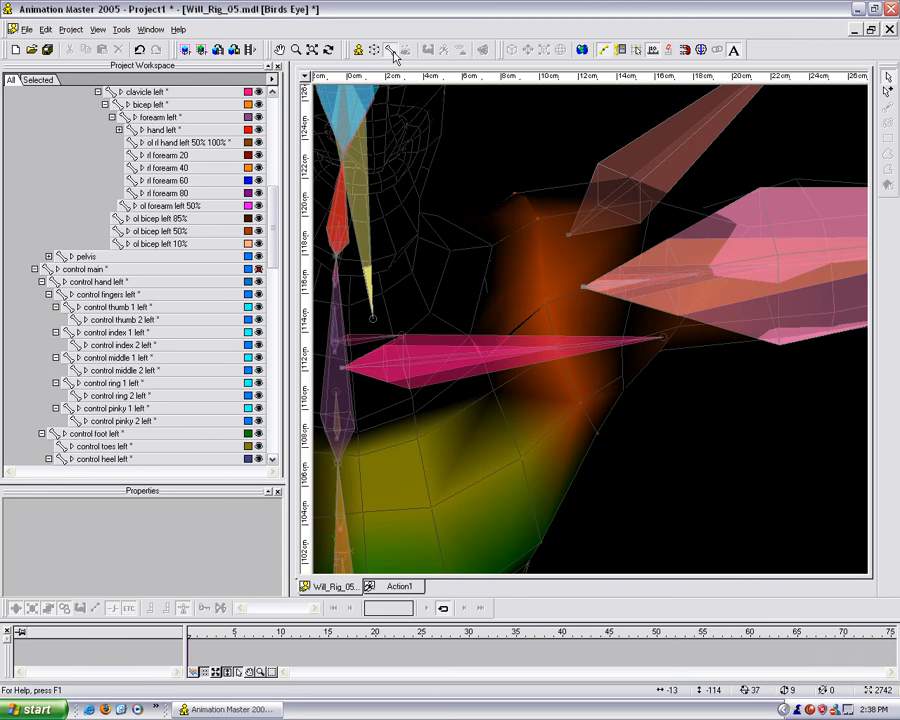
Isolate the middle shoulder ring, one ring out from the chest side, and assign its points to ol bicep left 50%
left_click(359, 51)
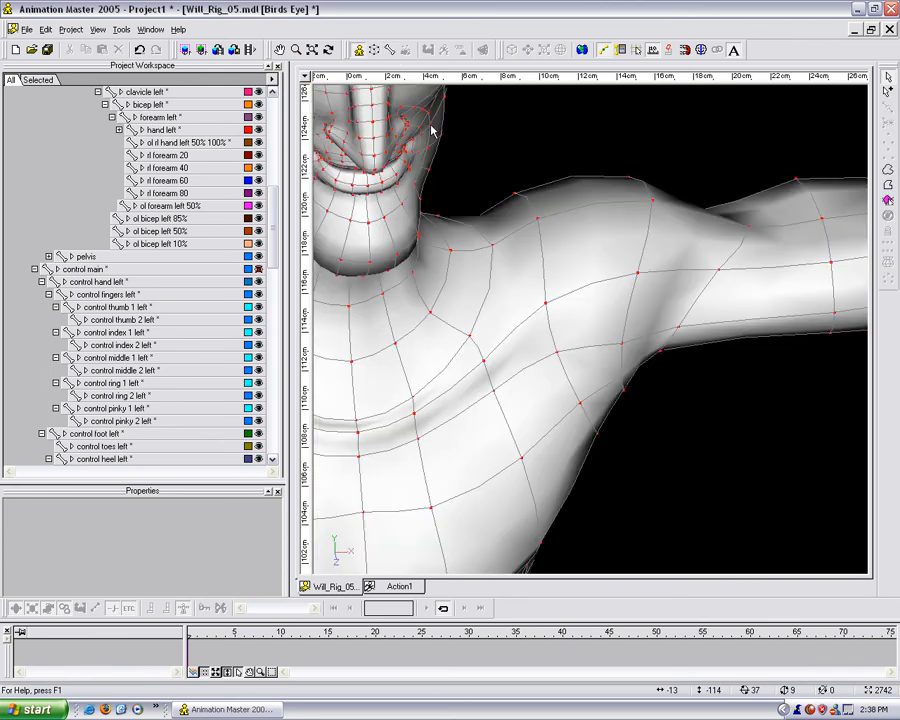
left_click(650, 242)
double_click(652, 243)
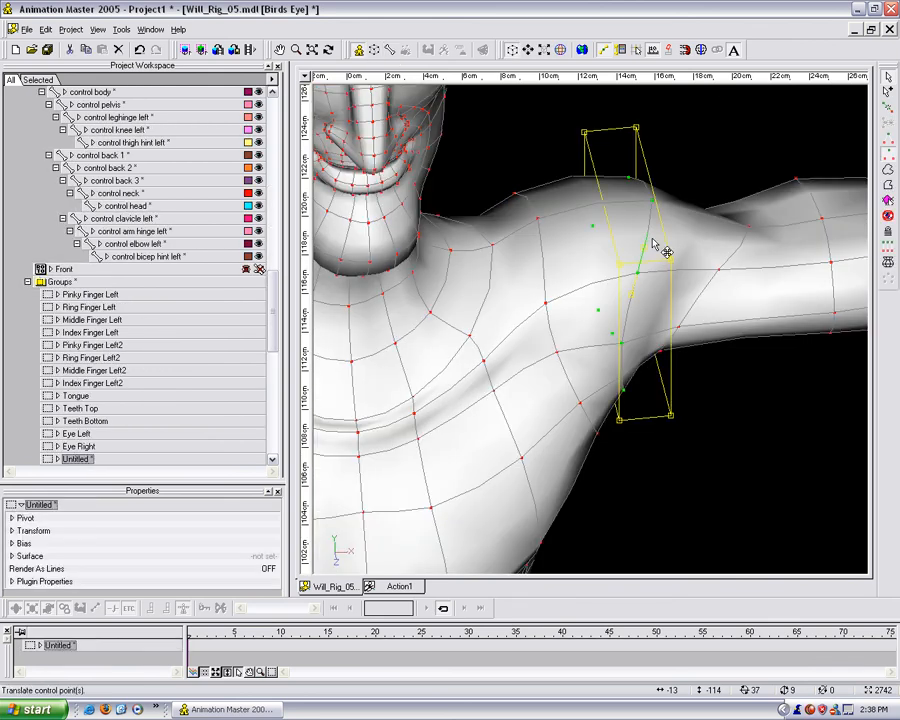
key("slash")
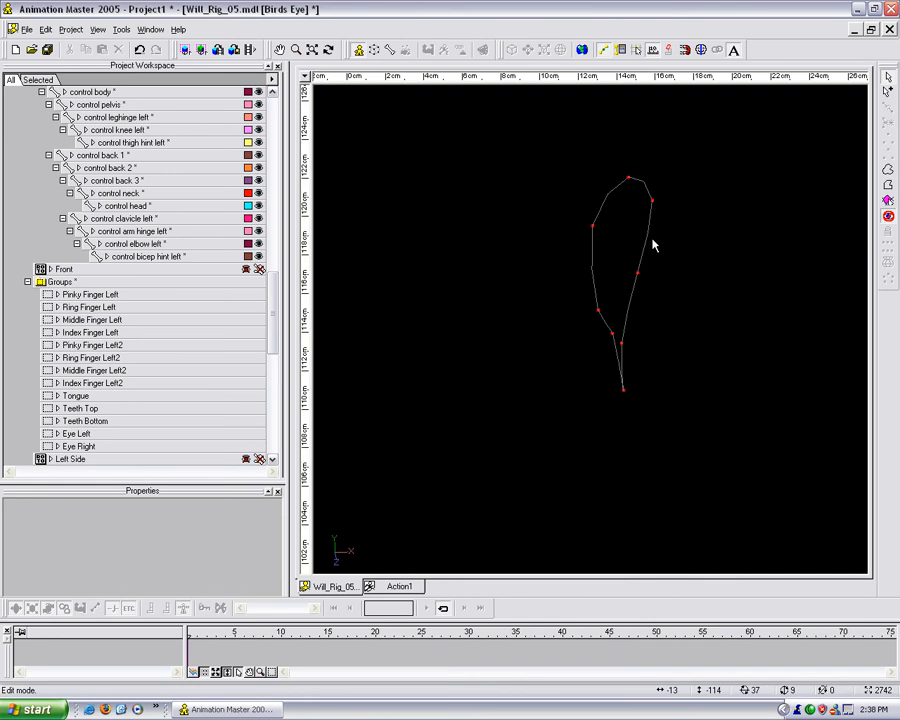
left_click(390, 50)
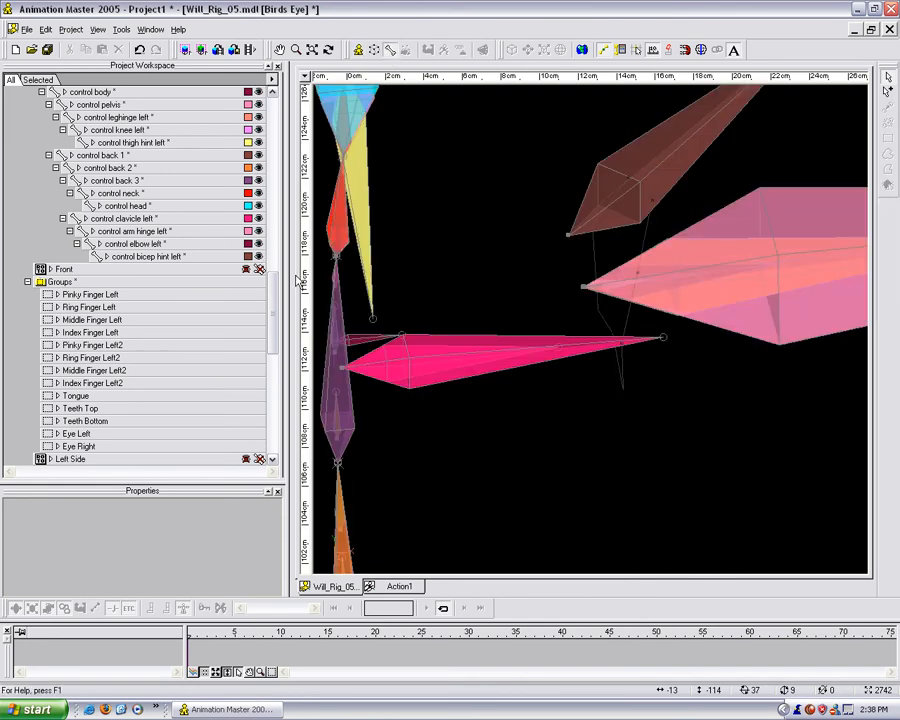
scroll(200, 180, "up", 10)
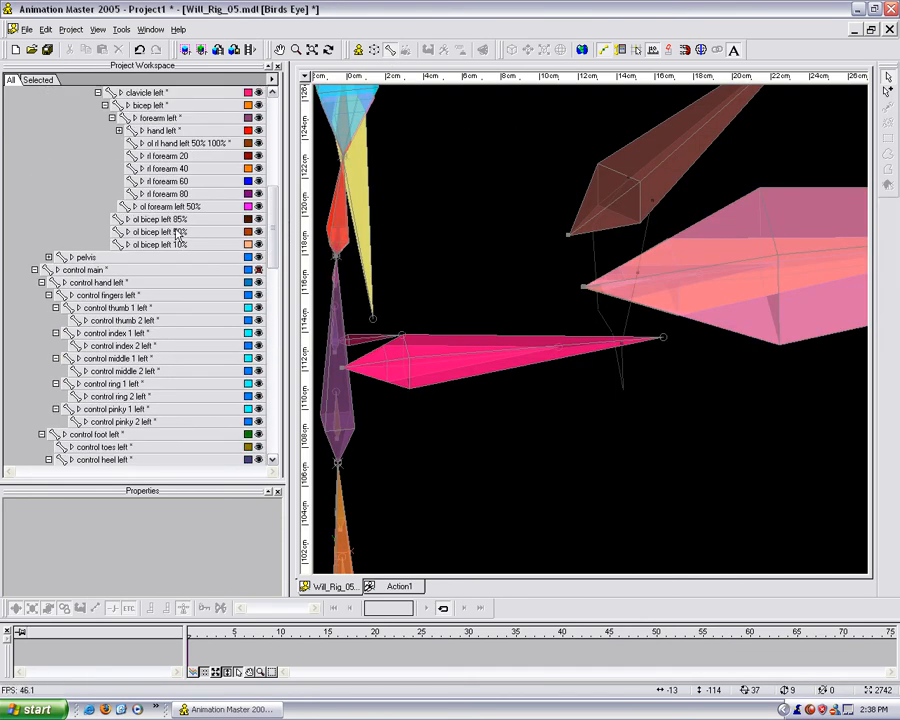
left_click(177, 233)
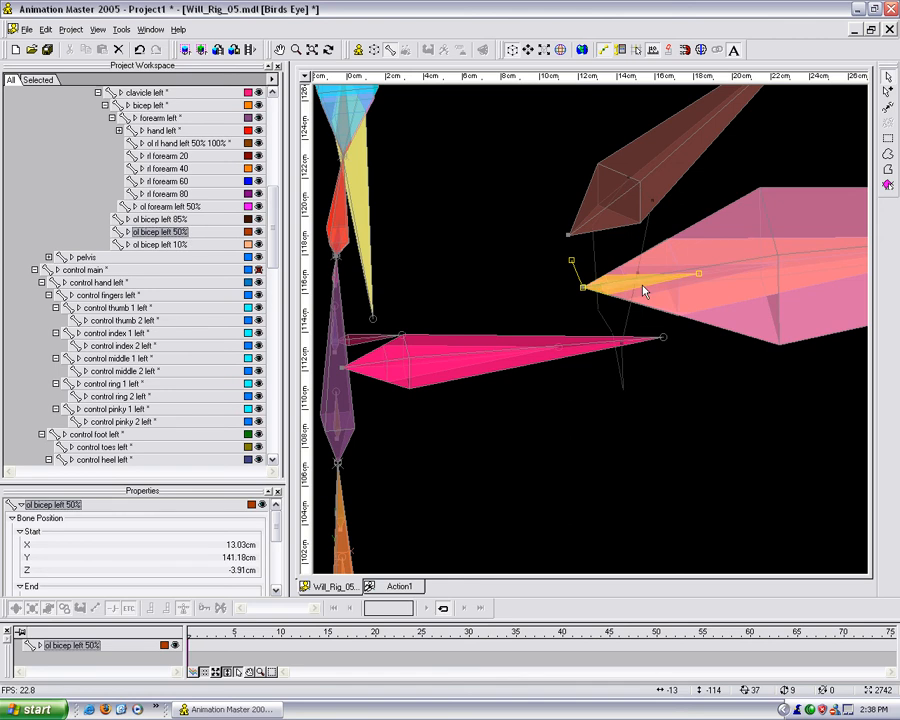
Isolate the shoulder ring nearest the chest and reassign its points to the ol bicep left 10% bone
left_click(359, 49)
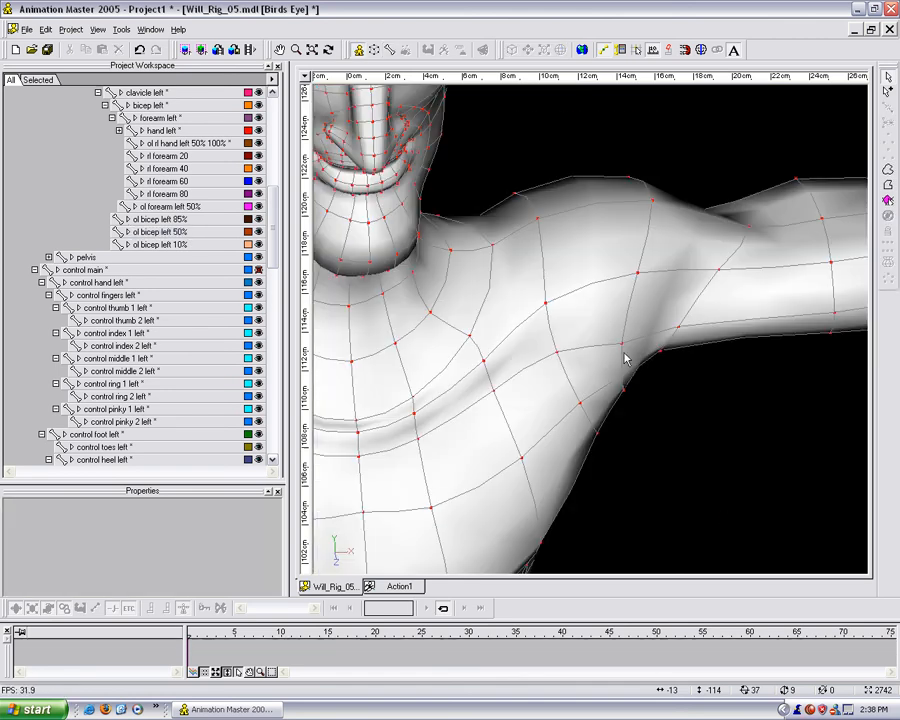
left_click(538, 219)
key("comma")
key("h")
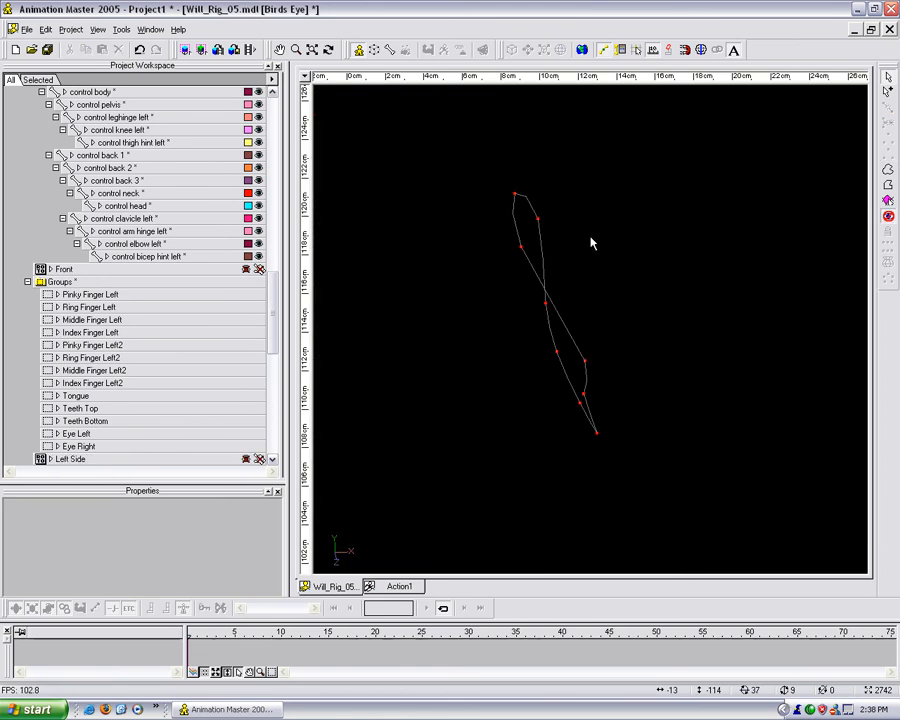
left_click(391, 50)
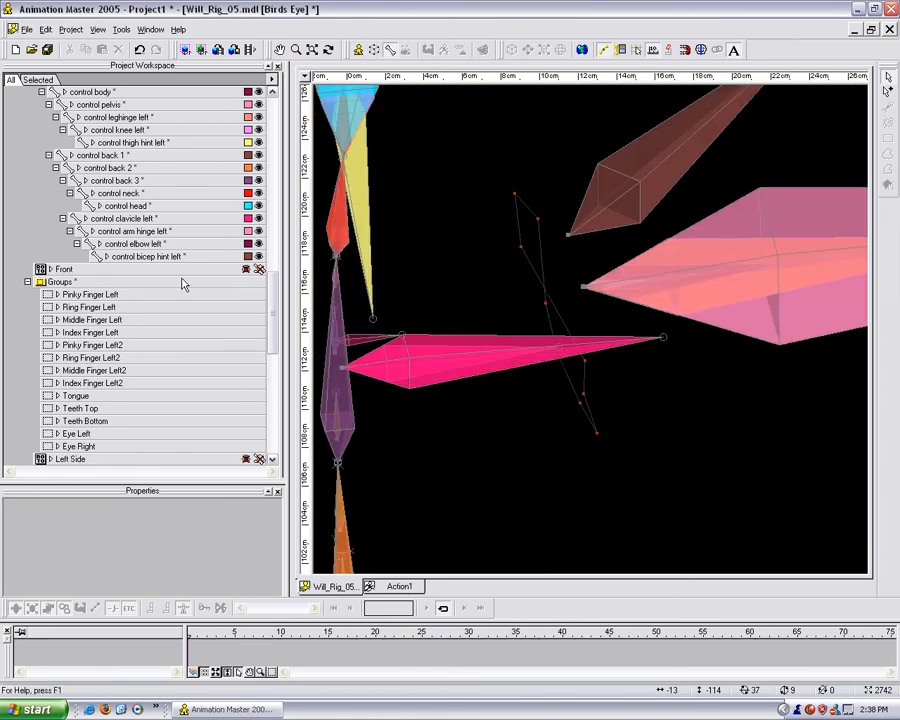
scroll(195, 220, "up", 10)
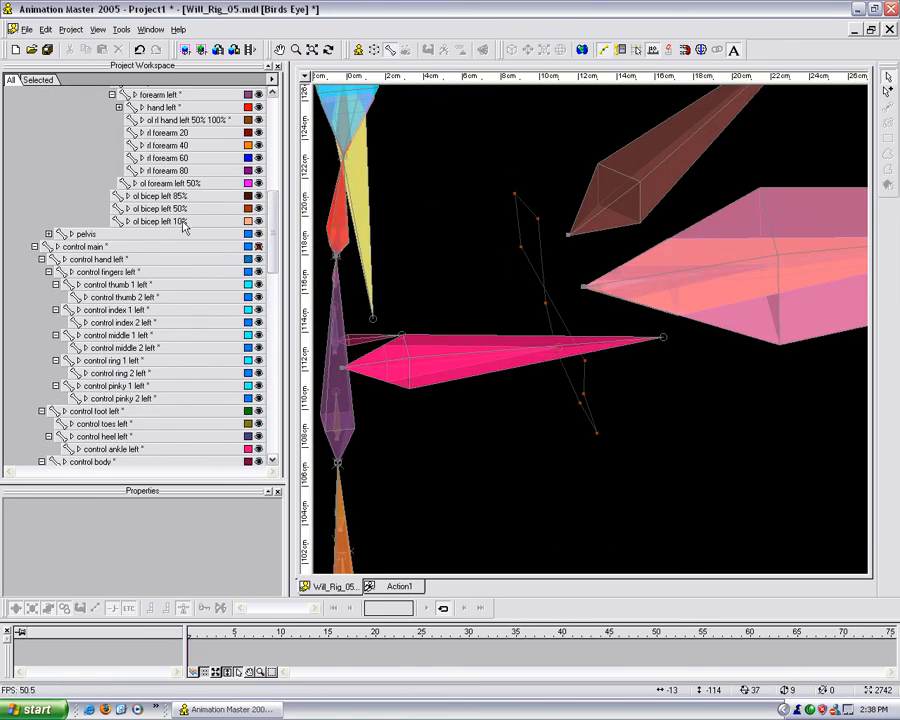
left_click(160, 221)
left_click_drag(476, 151, 663, 498)
left_click(652, 507)
Isolate the ring where the shoulder meets the upper arm, assign it to ol bicep left 85%, and unhide the model
left_click(374, 50)
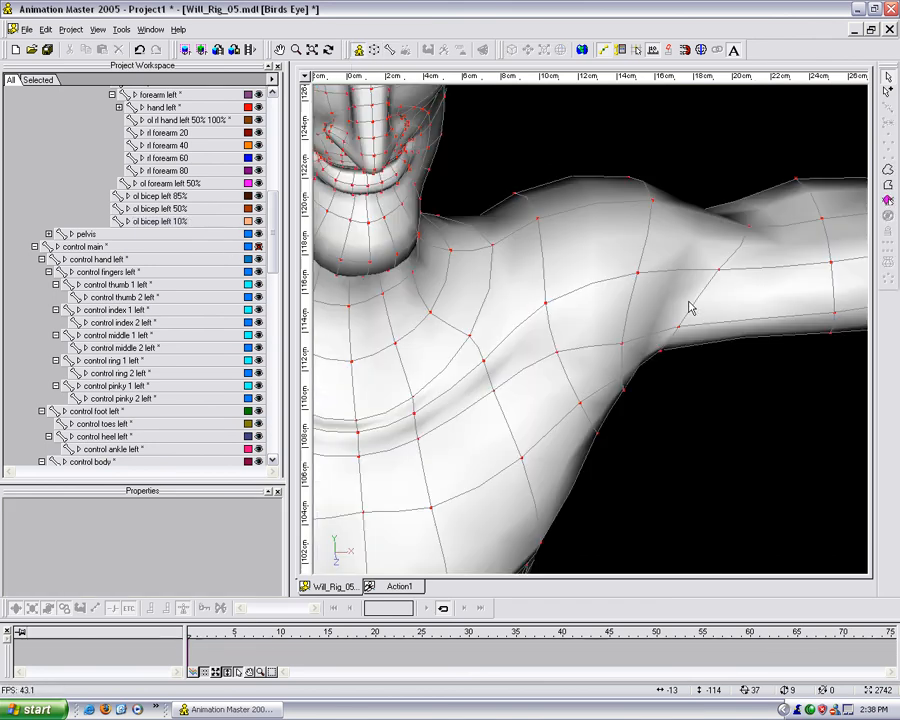
left_click(707, 287)
key("comma")
key("h")
left_click(388, 53)
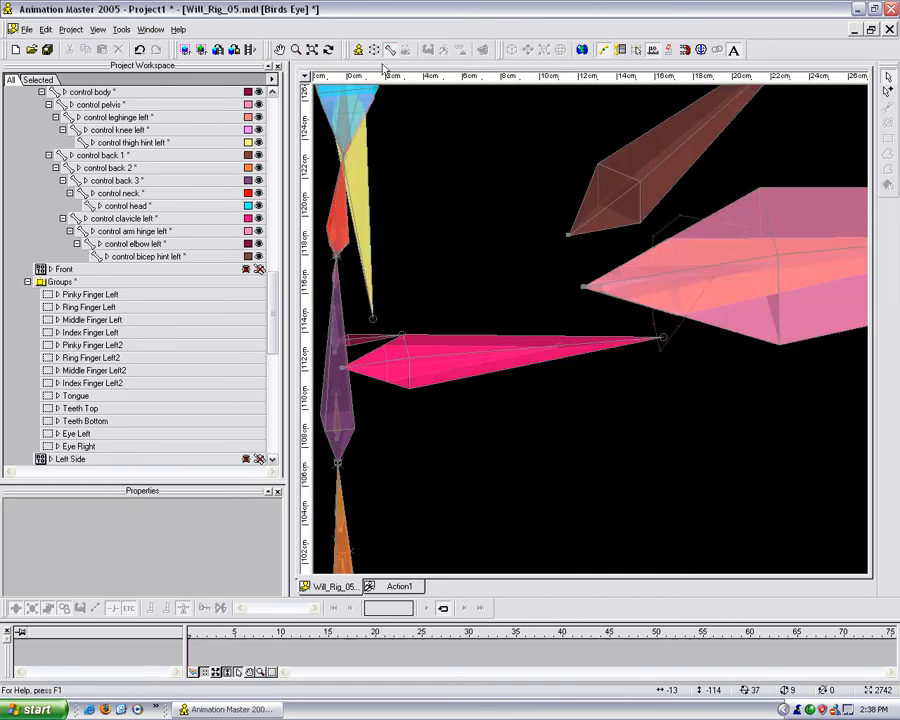
scroll(211, 267, "up", 10)
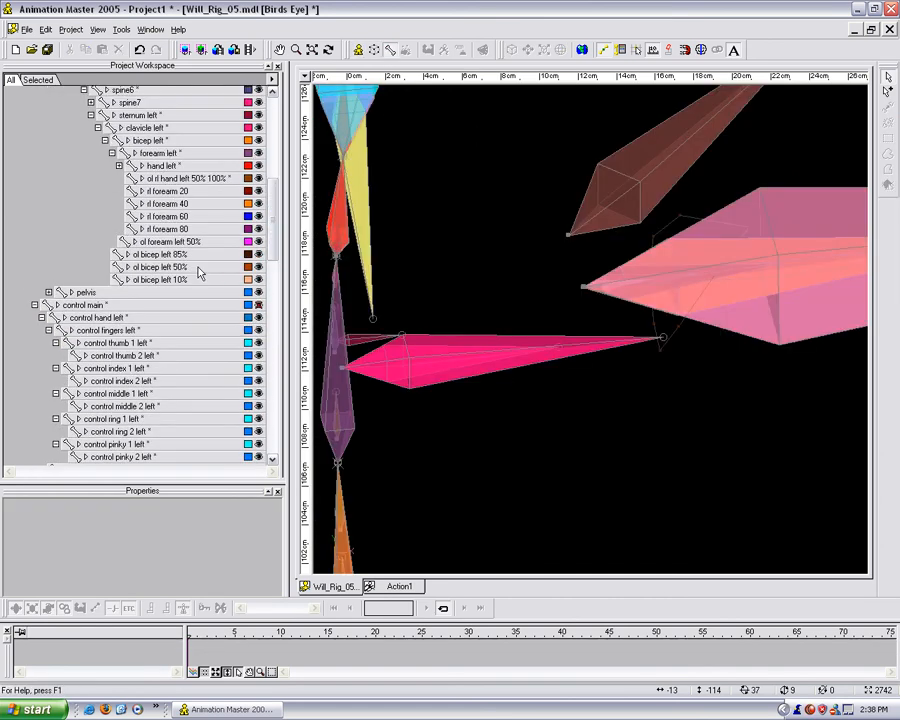
left_click(168, 255)
left_click_drag(498, 137, 806, 418)
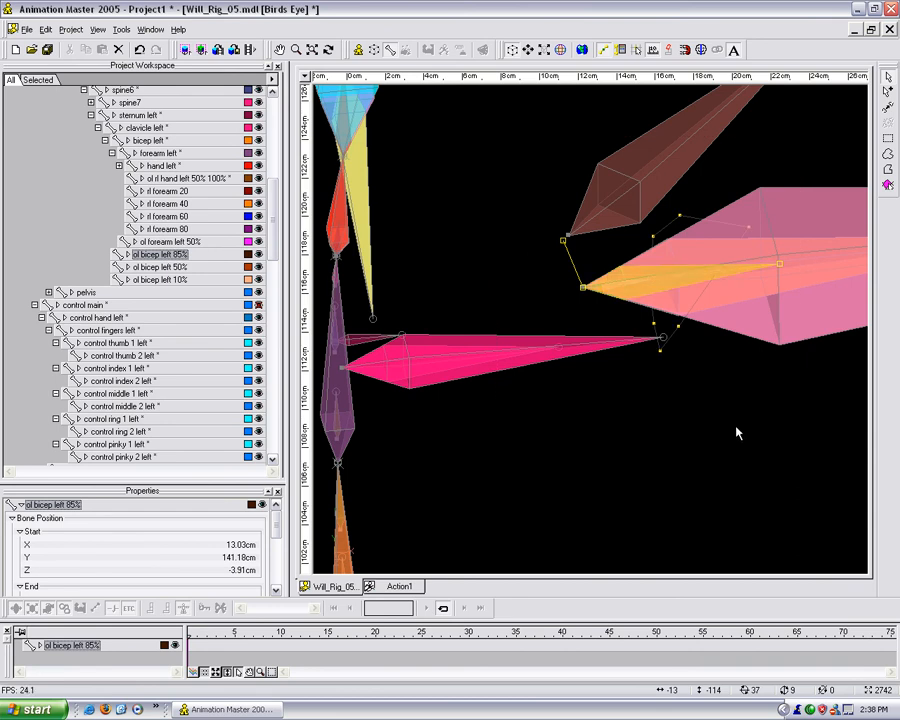
left_click(689, 433)
key("m")
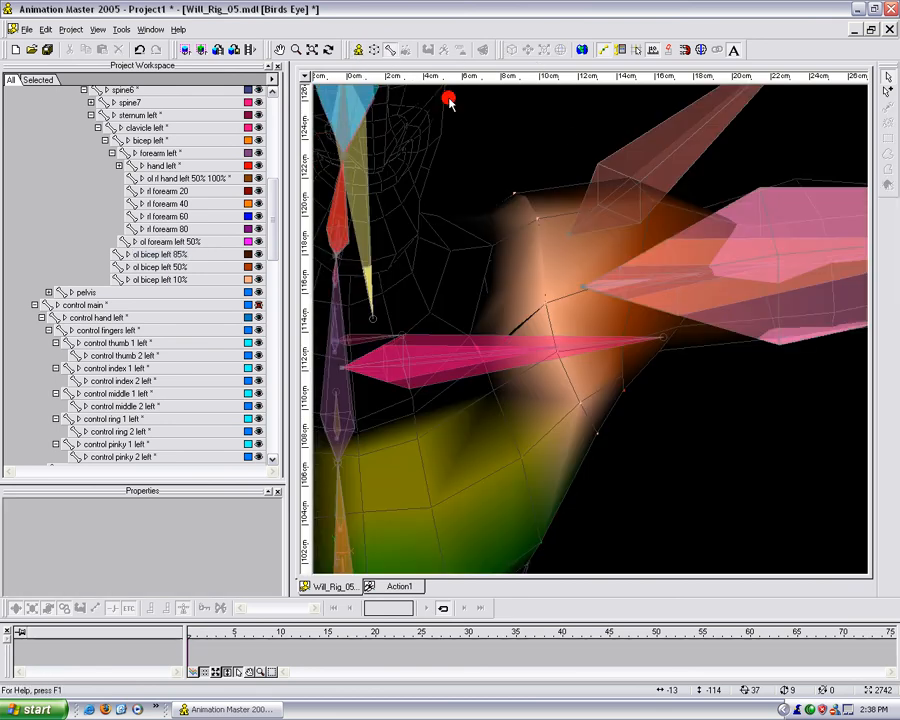
In the top view, assign the remaining upper-arm points between shoulder and elbow to the bicep left bone
left_click_drag(450, 102, 470, 285)
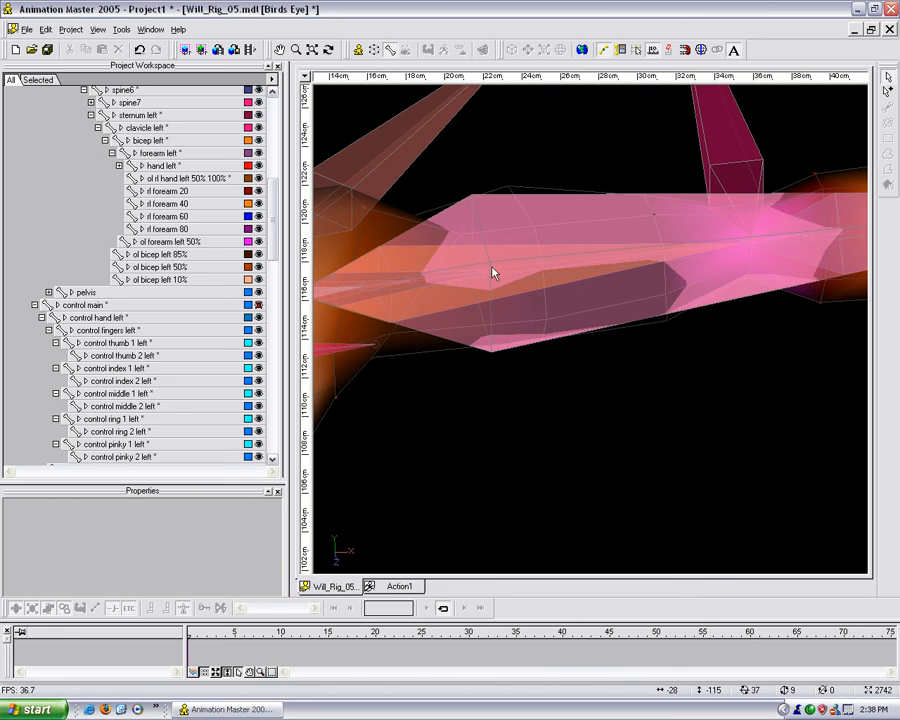
key("5")
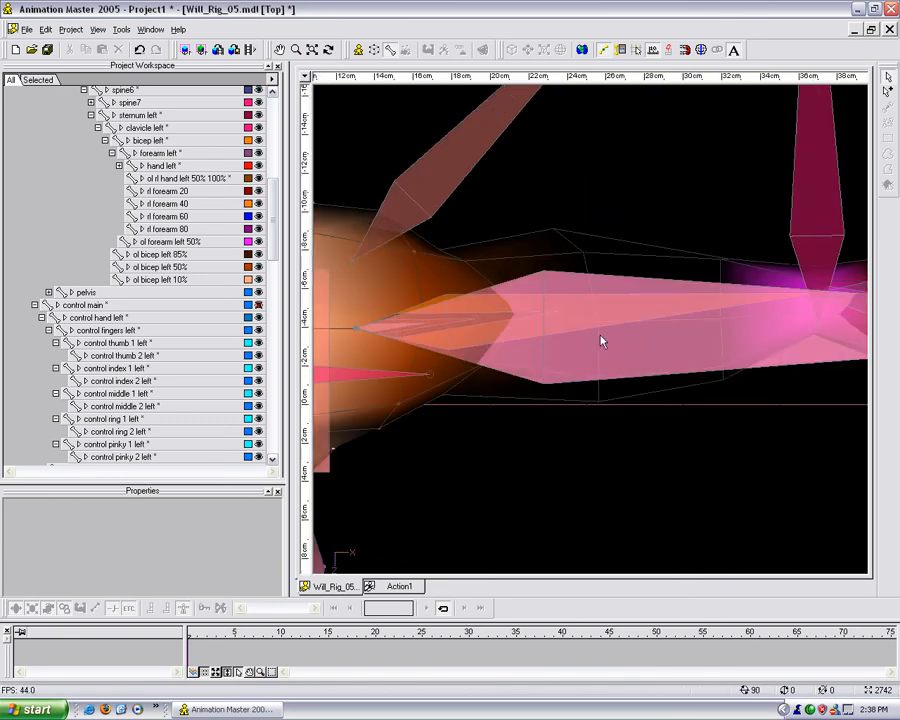
left_click(454, 305)
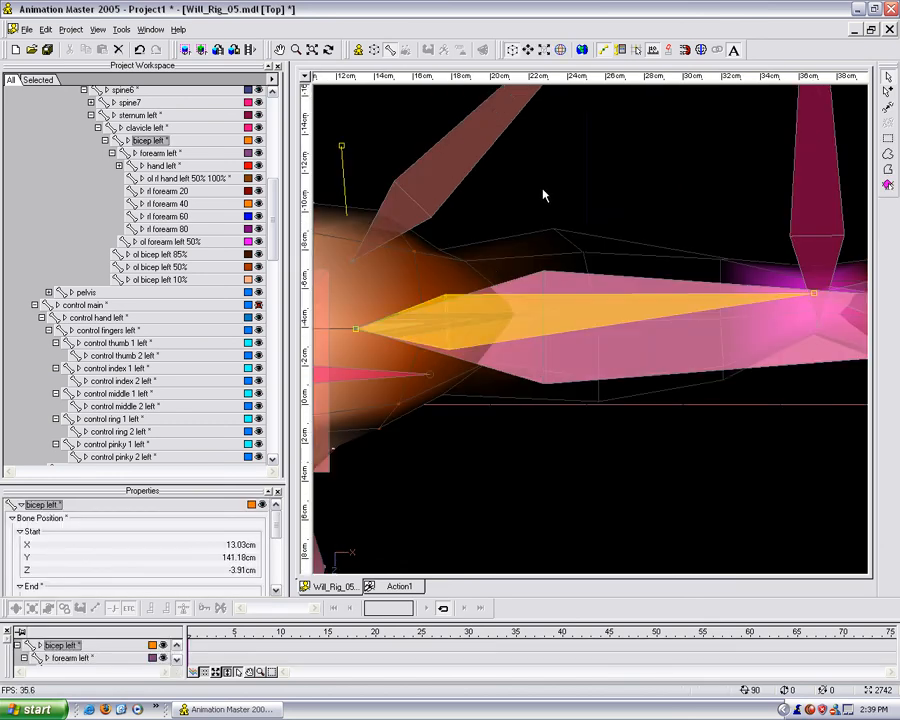
left_click_drag(536, 190, 759, 538)
scroll(719, 484, "down", 5)
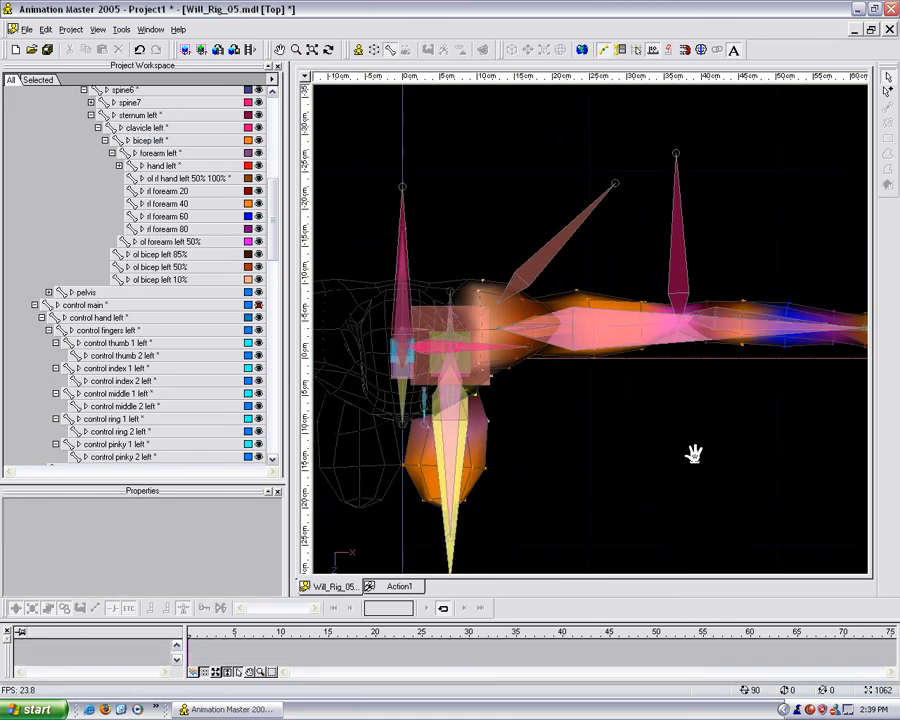
Examine the left shoulder from the front and check from both sides which points are assigned to the clavicle left bone
scroll(679, 432, "up", 3)
scroll(693, 398, "down", 4)
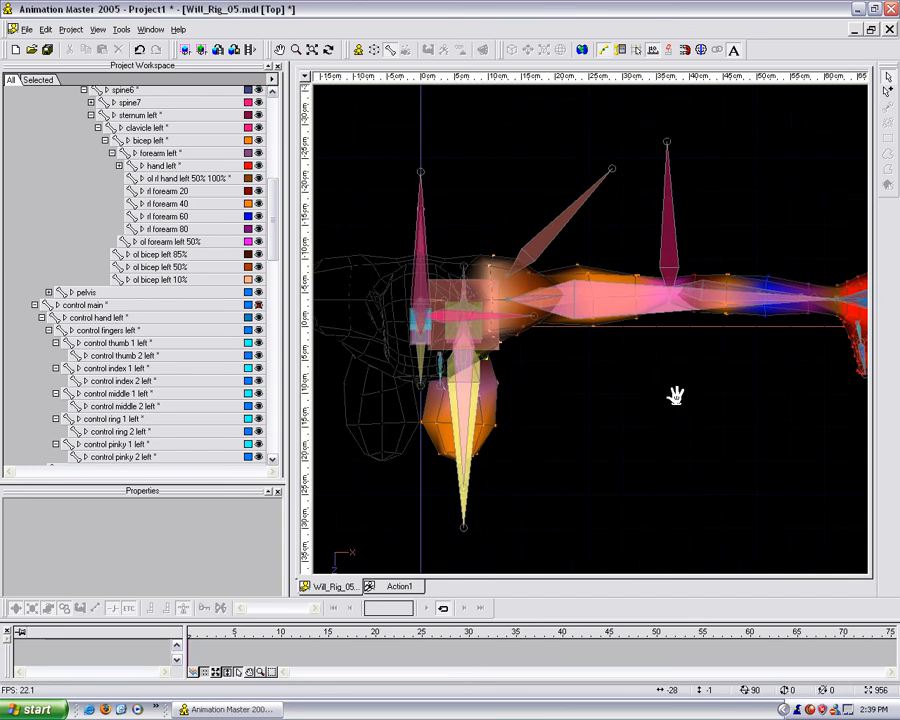
middle_click_drag(677, 396, 678, 396)
key("KP_2")
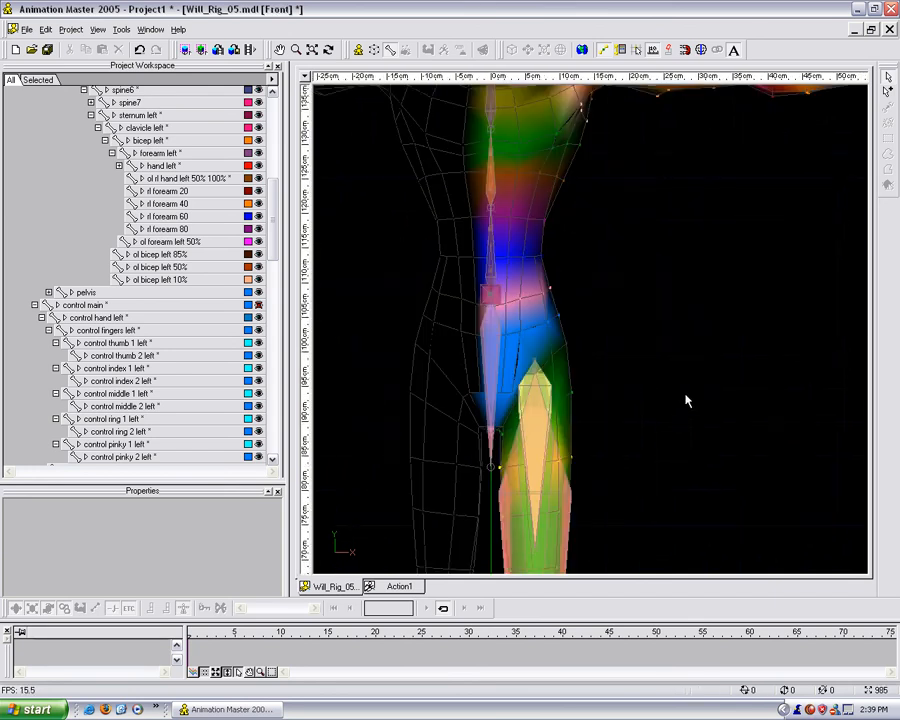
middle_click_drag(682, 310, 693, 536)
scroll(693, 534, "up", 4)
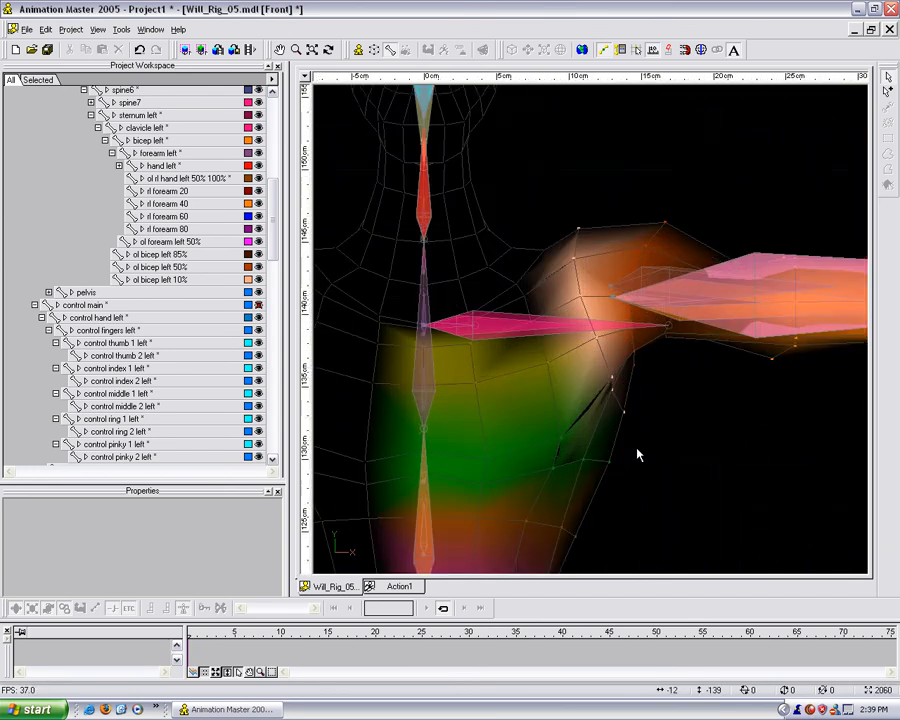
scroll(675, 458, "down", 4)
middle_click_drag(651, 418, 675, 428)
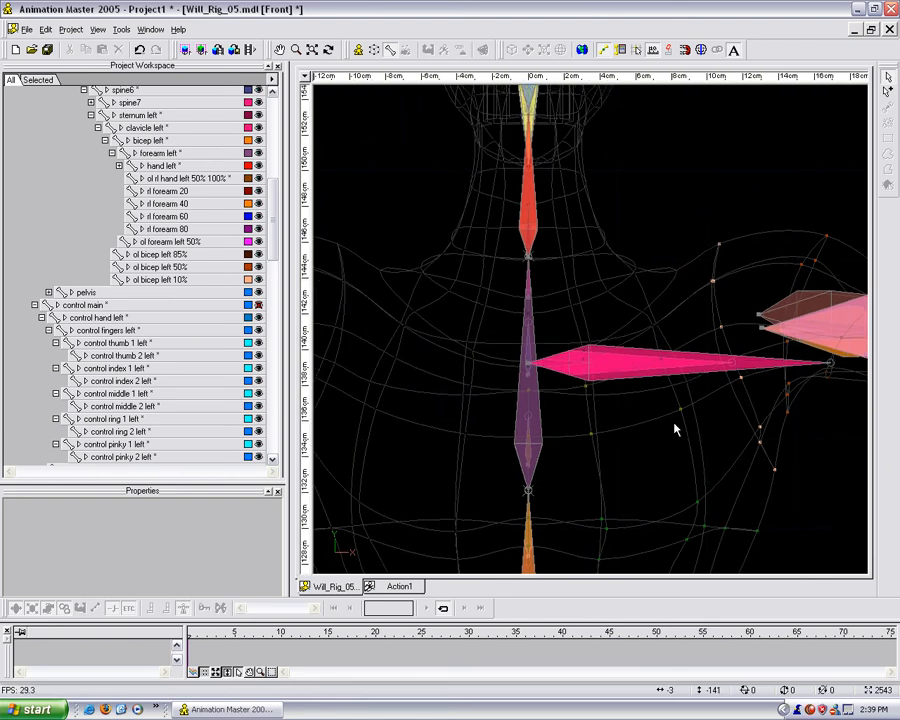
left_click(733, 370)
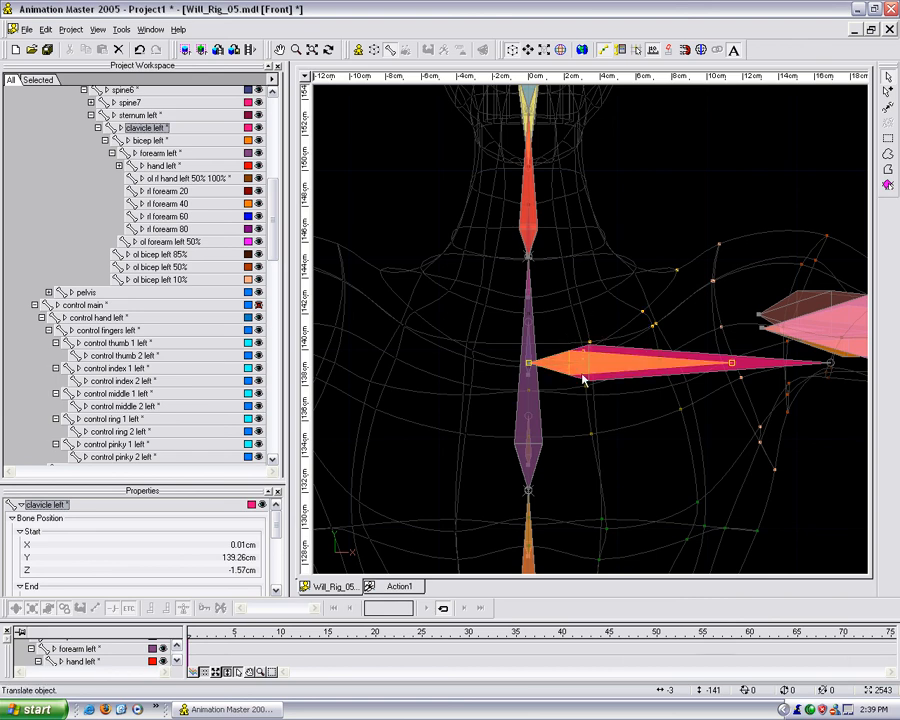
left_click_drag(590, 372, 462, 361)
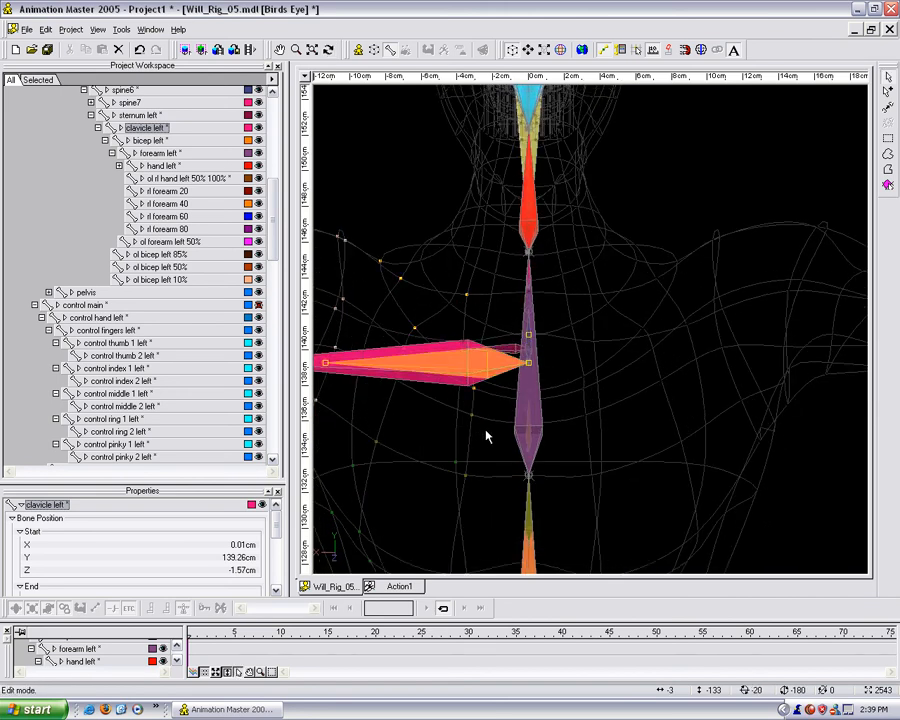
left_click(489, 440)
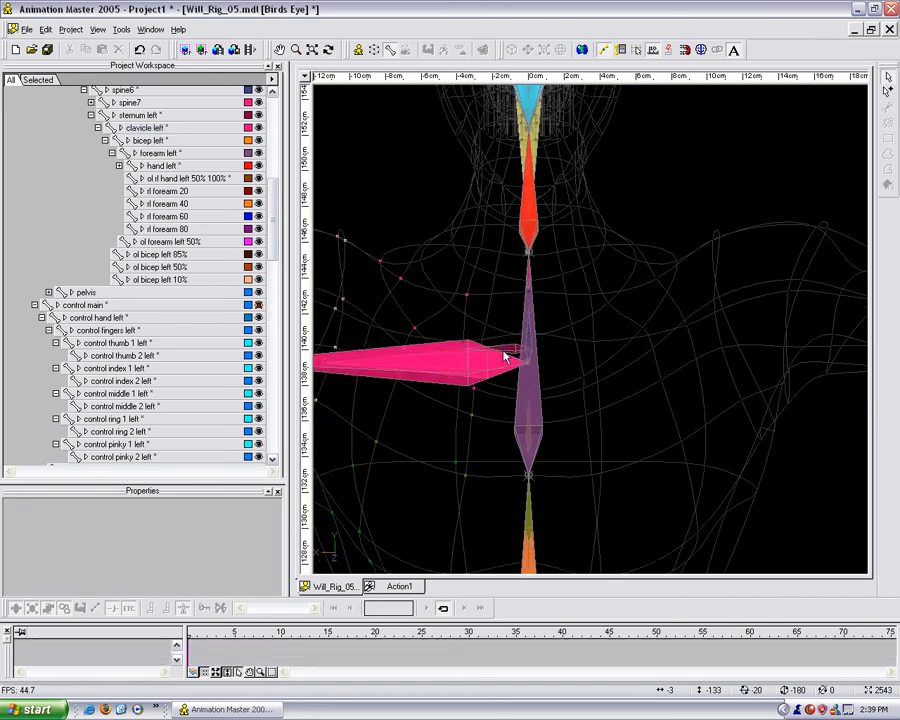
key("1")
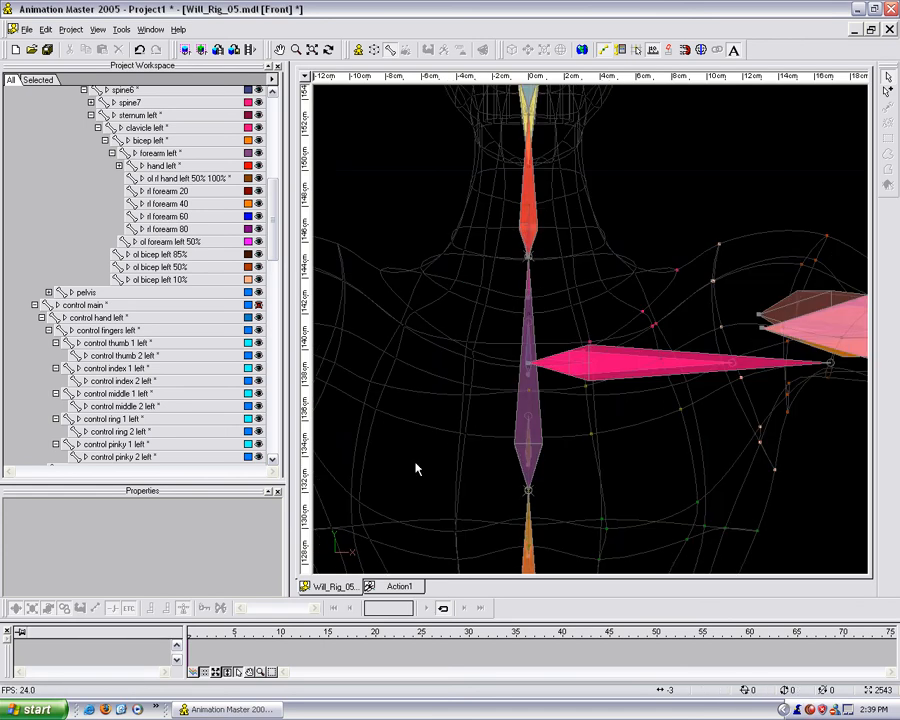
Switch to Action1 and try to rotate the hand left bone at the wrist
left_click(388, 587)
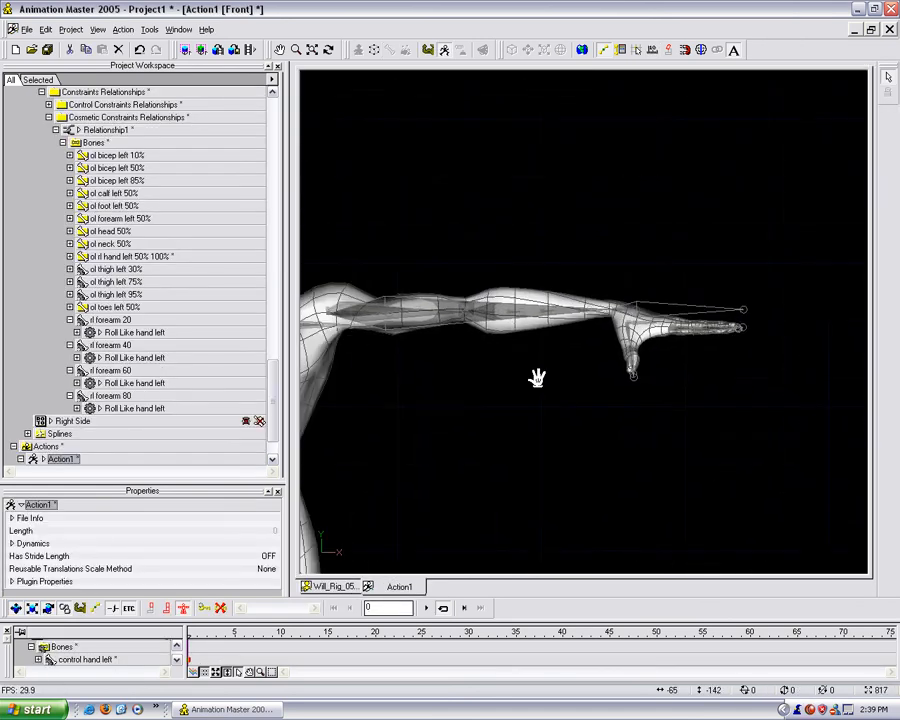
left_click(705, 302)
left_click_drag(784, 298, 777, 271)
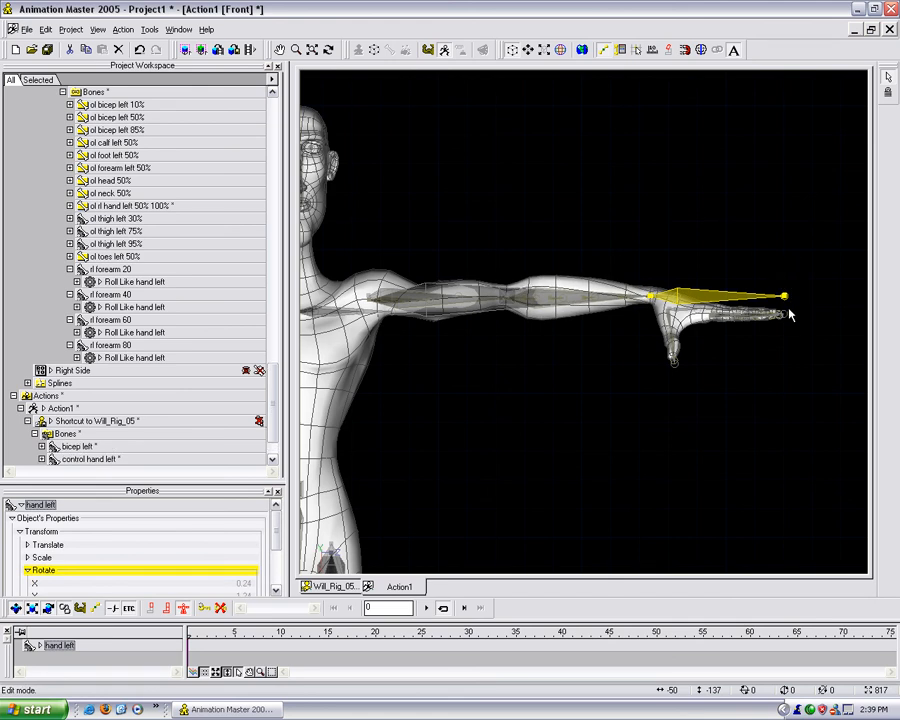
left_click(735, 385)
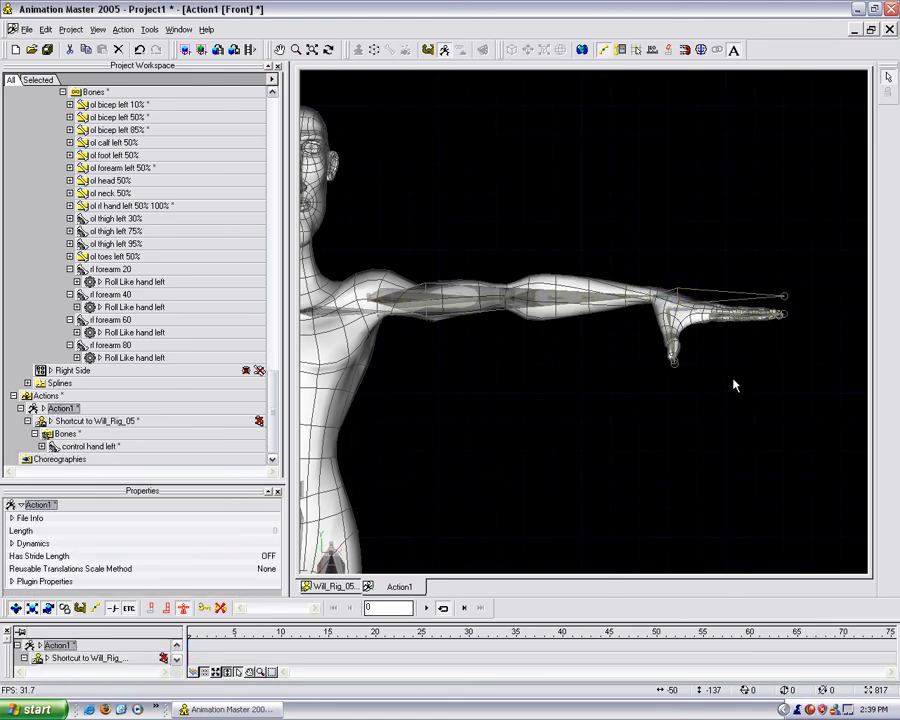
left_click(705, 308)
left_click_drag(652, 299, 652, 299)
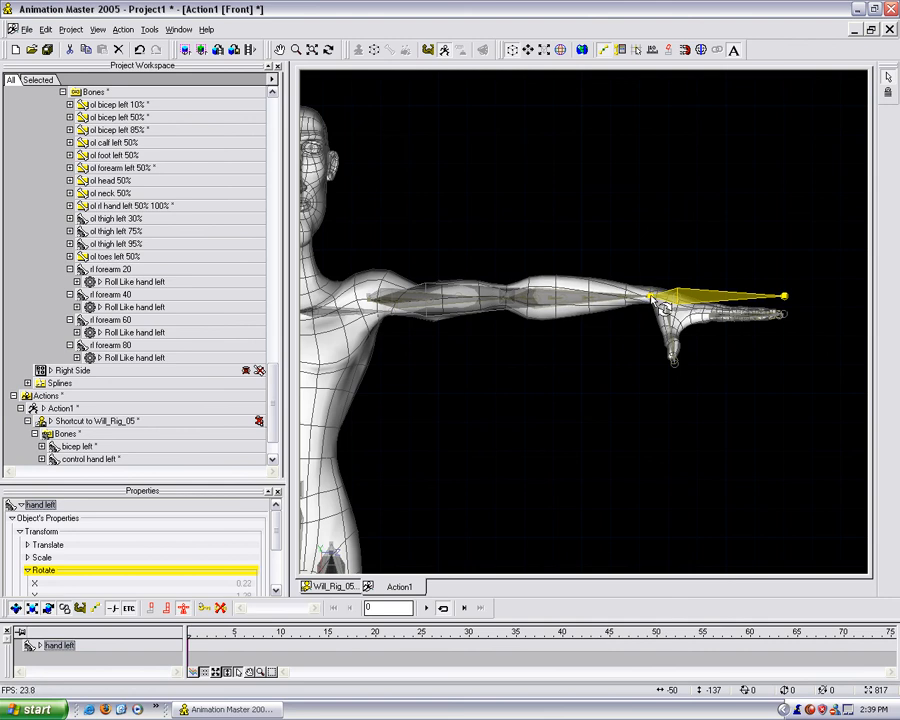
key("z")
In Action1, swing the control elbow left bone below the arm and check the arm's deformation from several angles
key("t")
left_click_drag(688, 334, 666, 362)
key("t")
mouse_move(738, 354)
left_mouse_down()
mouse_move(687, 325)
mouse_move(728, 338)
left_mouse_up()
left_click(725, 218)
key("t")
left_click_drag(730, 240, 770, 240)
left_click_drag(709, 165, 652, 284)
key("t")
left_click_drag(620, 254, 571, 239)
key("t")
left_click_drag(683, 233, 798, 244)
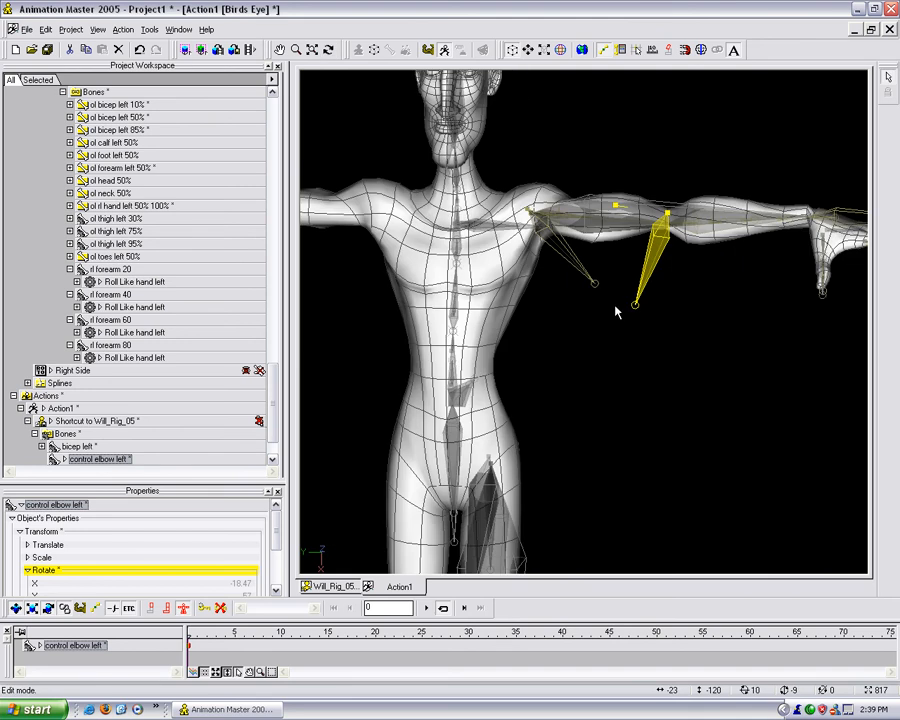
Swing the control elbow left bone outward toward the hand and inspect the elbow area up close
left_click_drag(636, 307, 743, 268)
key("t")
middle_click_drag(743, 268, 673, 203)
scroll(725, 271, "up", 2)
left_click(741, 287)
key("t")
left_click_drag(742, 287, 722, 289)
left_click(652, 322)
Unhide the control hand left bone and clear all posing from Action1
middle_click_drag(602, 310, 519, 295)
middle_click_drag(450, 279, 482, 277)
left_click_drag(277, 322, 281, 247)
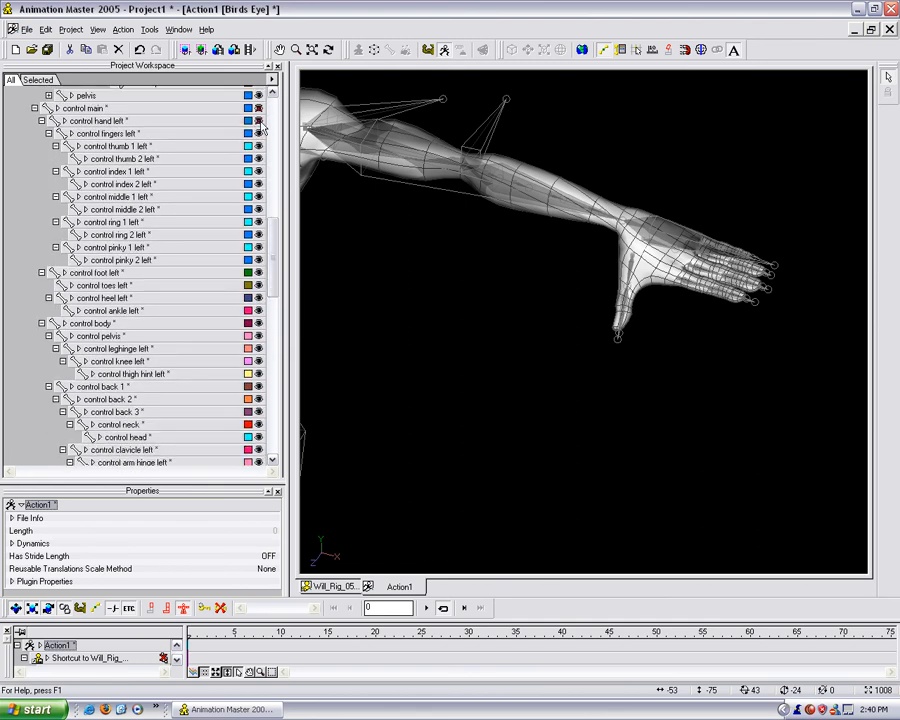
middle_click_drag(453, 382, 470, 368)
scroll(507, 308, "down", 4)
right_click(516, 293)
left_click(560, 451)
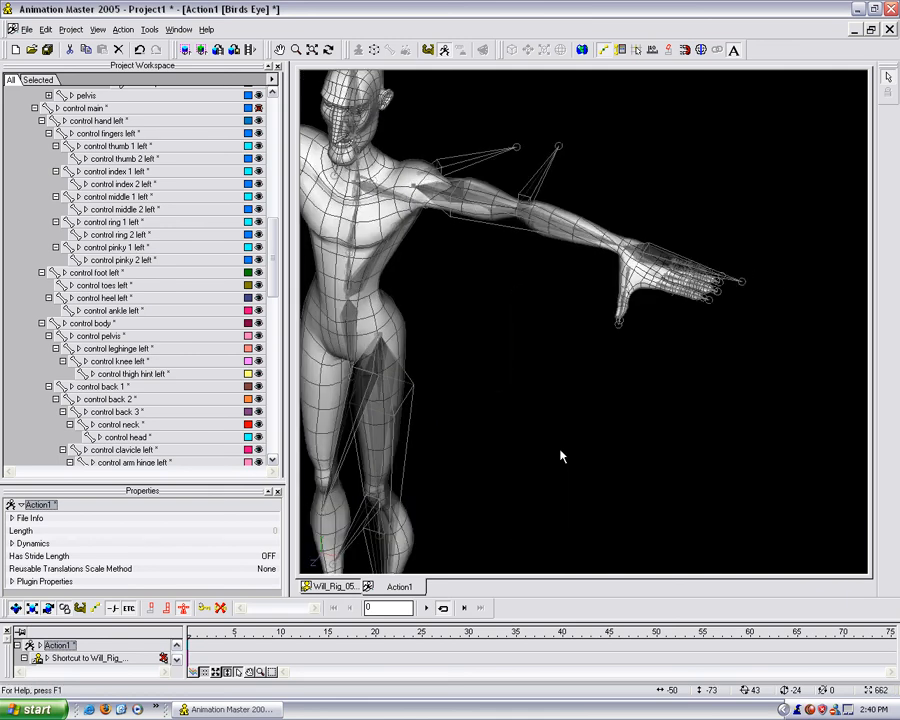
Bend the control hand left bone downward in the front view to test the wrist deformation, and clear the pose
left_click(746, 288)
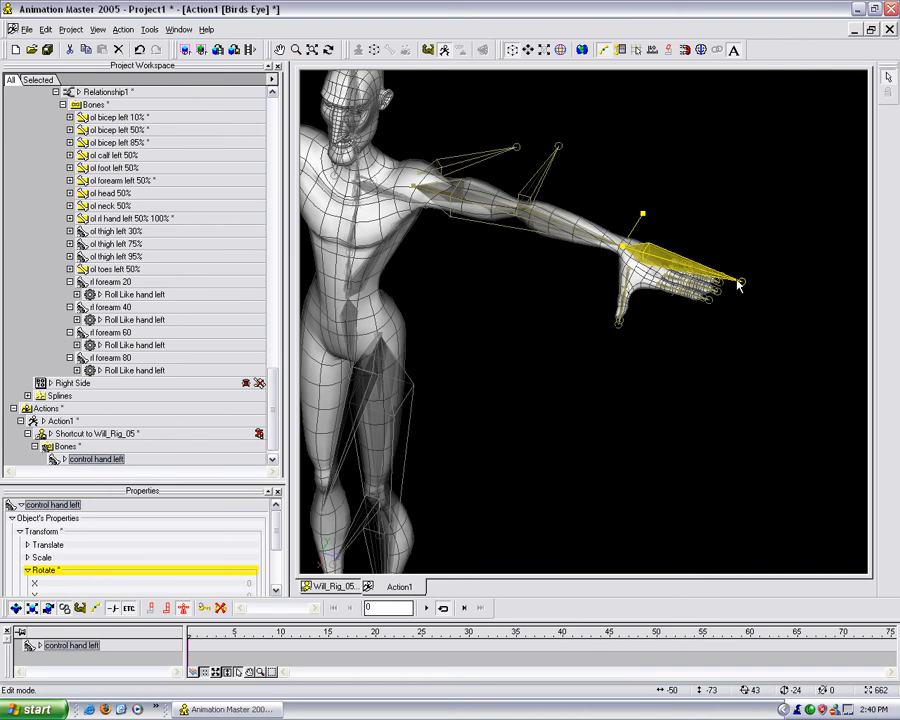
key("1")
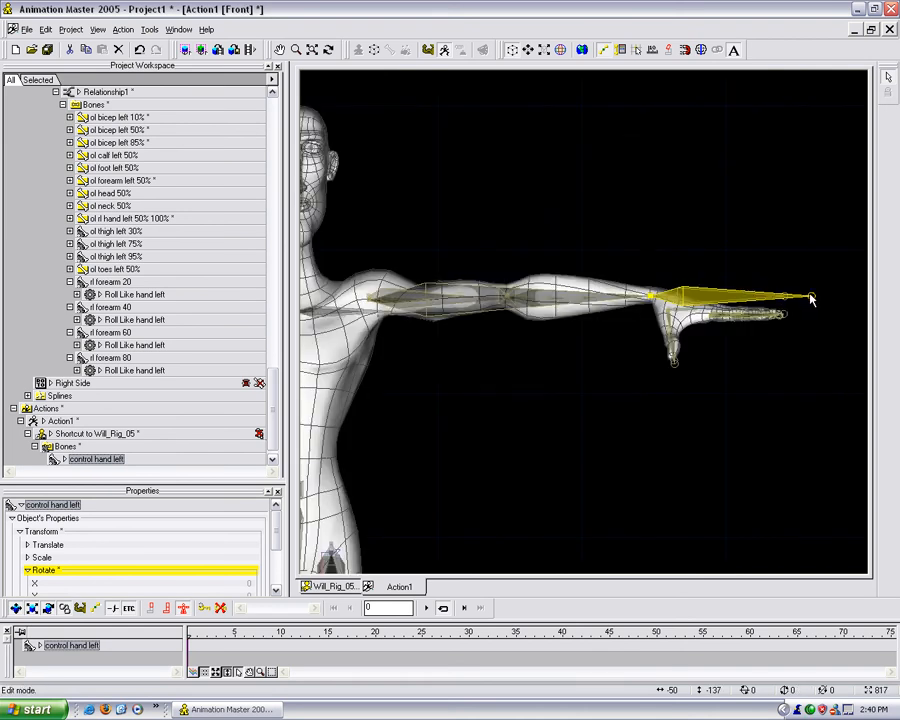
left_click_drag(810, 283, 747, 390)
scroll(743, 383, "up", 6)
middle_click_drag(768, 356, 607, 358)
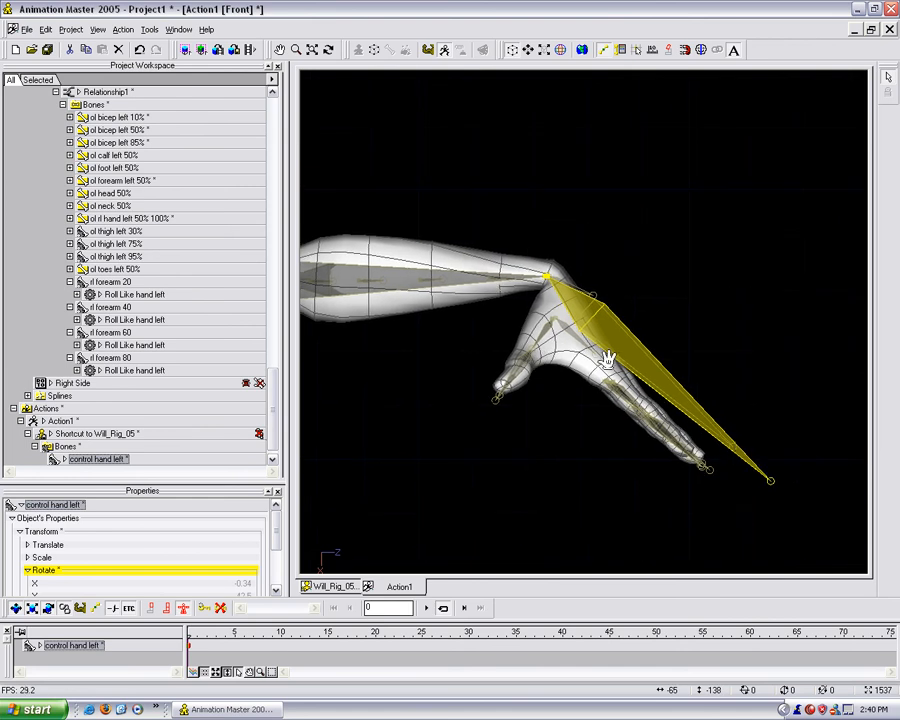
left_click_drag(773, 487, 660, 315)
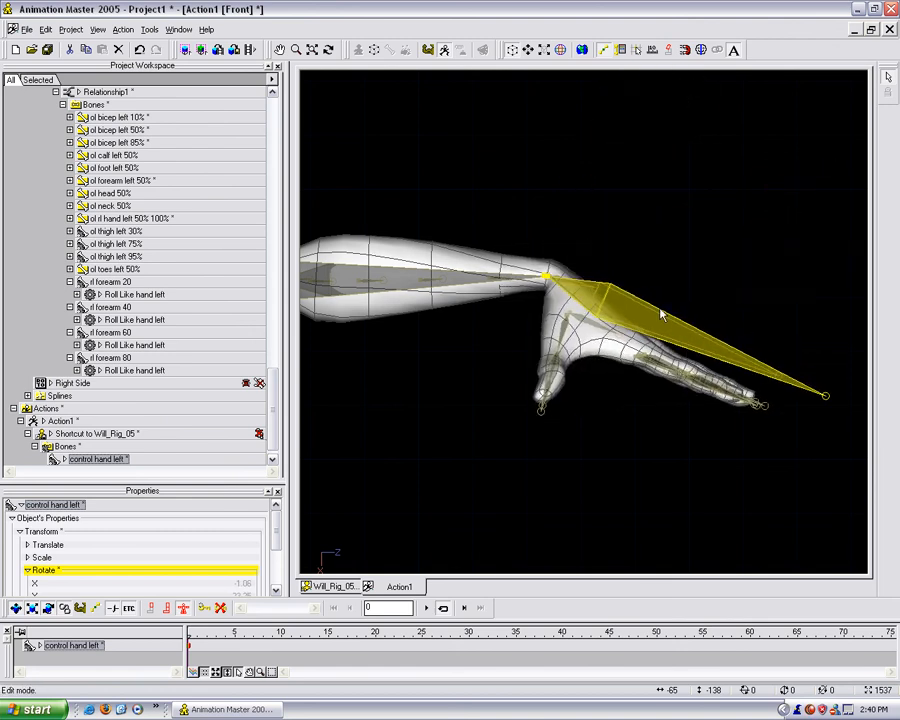
right_click(669, 279)
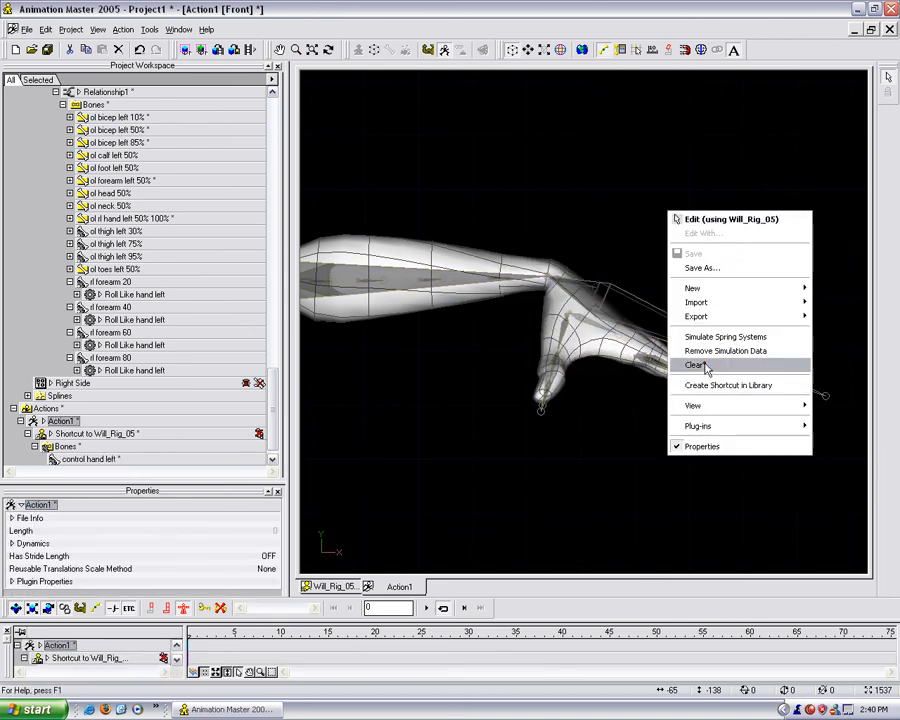
left_click(700, 361)
Roll the control hand left bone about its own axis and check how the forearm twists with it
left_click(853, 279)
key("t")
left_click_drag(707, 291, 720, 233)
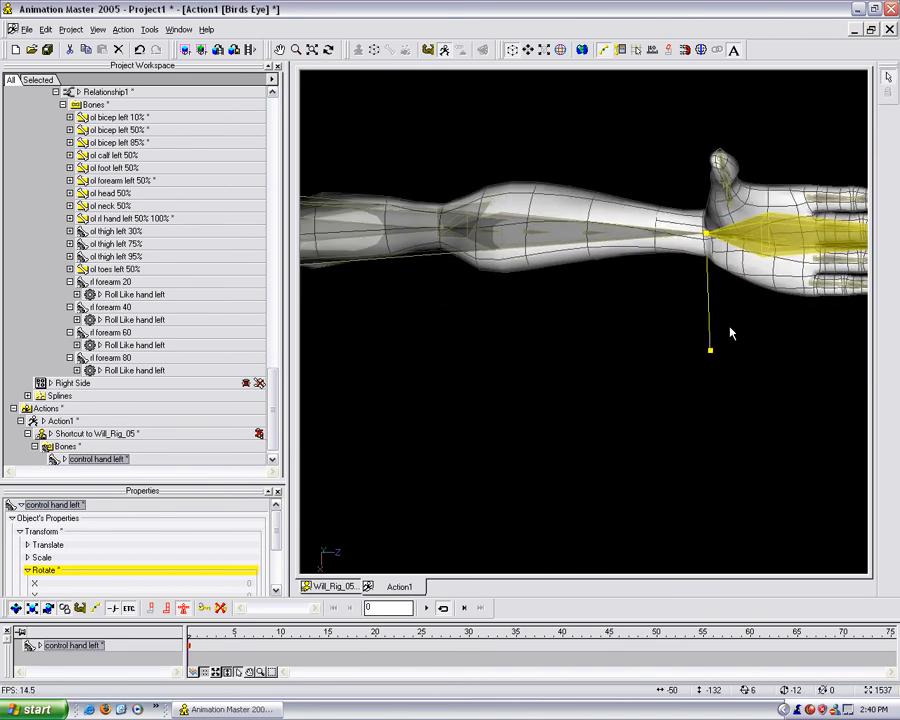
key("t")
left_click_drag(715, 353, 788, 312)
key("t")
key("Escape")
key("t")
left_click_drag(623, 239, 592, 268)
key("Escape")
Adjust the roll of the control hand left bone again and inspect the twisted forearm from different angles
left_click_drag(706, 352, 553, 206)
key("t")
key("Escape")
key("t")
left_click_drag(689, 254, 778, 284)
key("Escape")
left_click_drag(711, 298, 685, 312)
left_click_drag(627, 284, 568, 270)
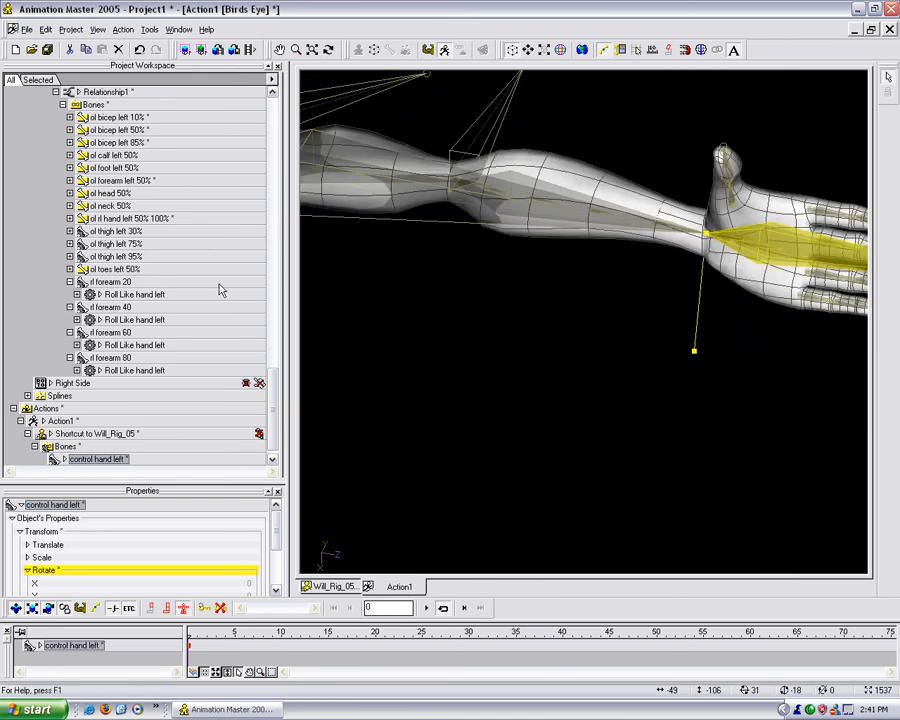
Set the enforcement of the rl forearm 20 bone's Roll Like hand left constraint to 15%
left_click(128, 295)
left_click_drag(255, 521, 262, 518)
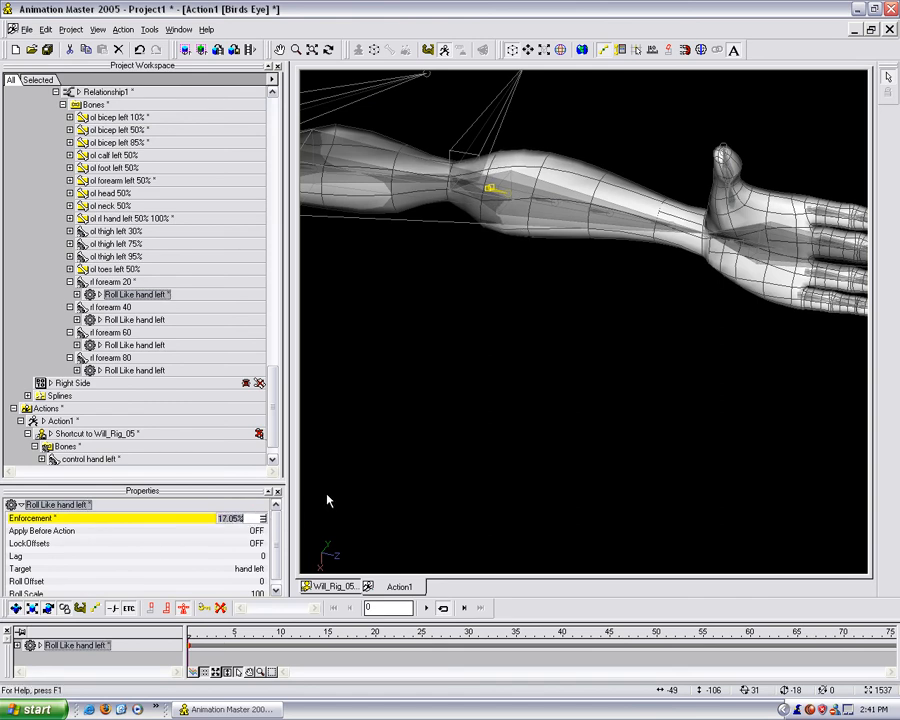
key("Return")
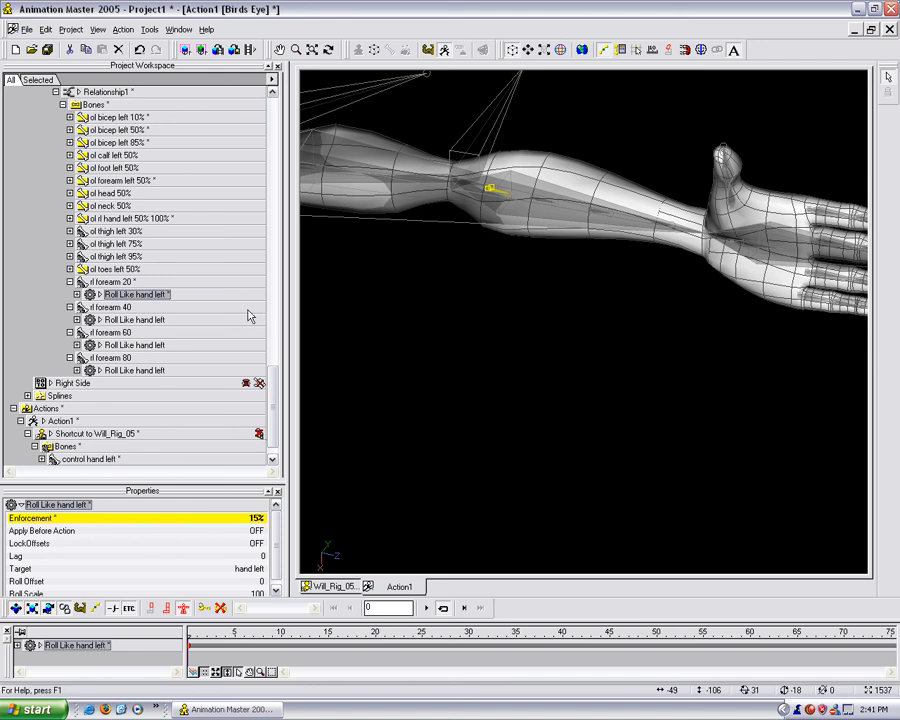
Collapse the control main bone hierarchy and rename the rl forearm 20 bone to rl forearm 15
left_click(130, 320)
left_click_drag(271, 392, 280, 215)
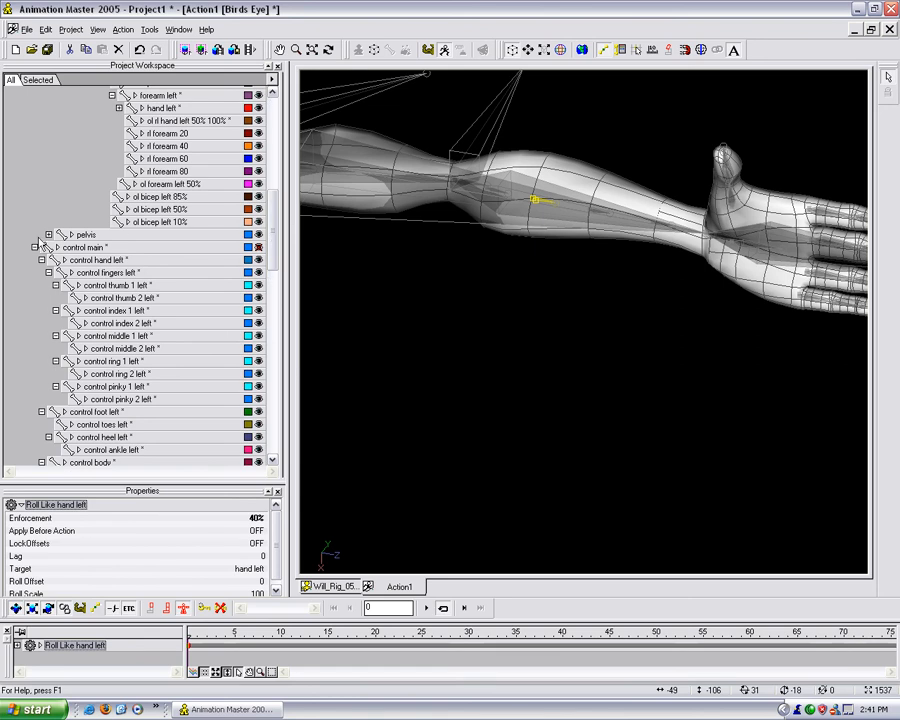
left_click(36, 247)
scroll(257, 243, "up", 4)
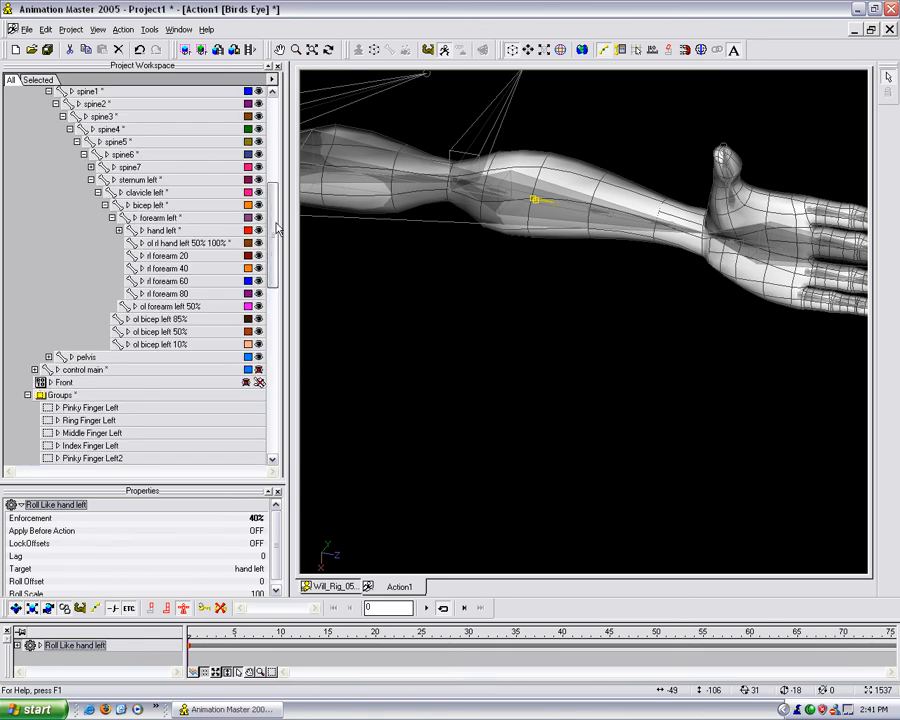
left_click(182, 257)
left_click(182, 258)
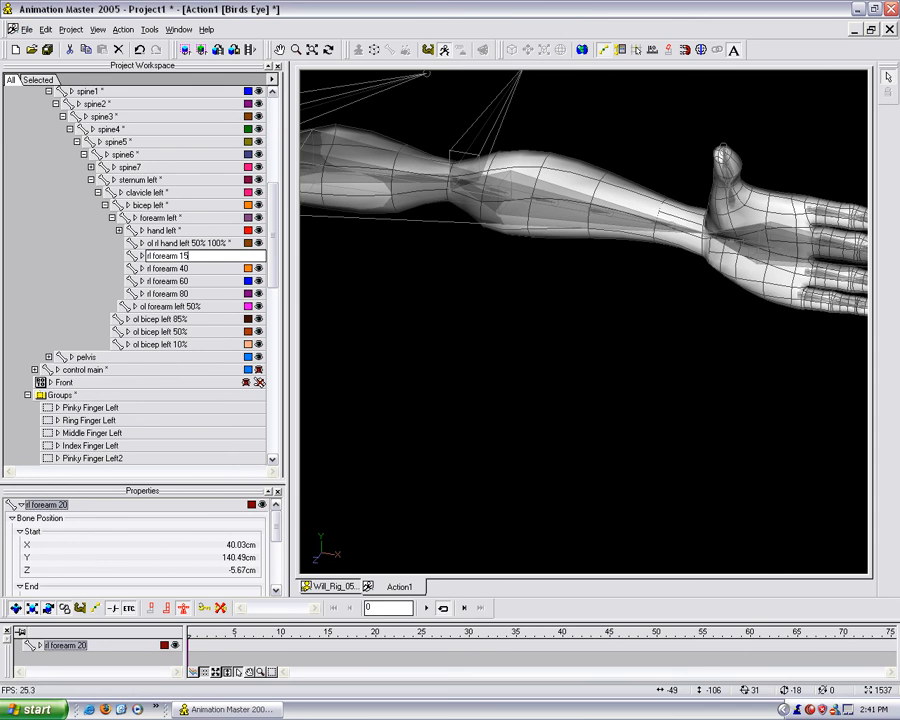
key("Return")
Set the enforcement of the rl forearm 40 bone's Roll Like hand left constraint to 30%
scroll(257, 258, "down", 10)
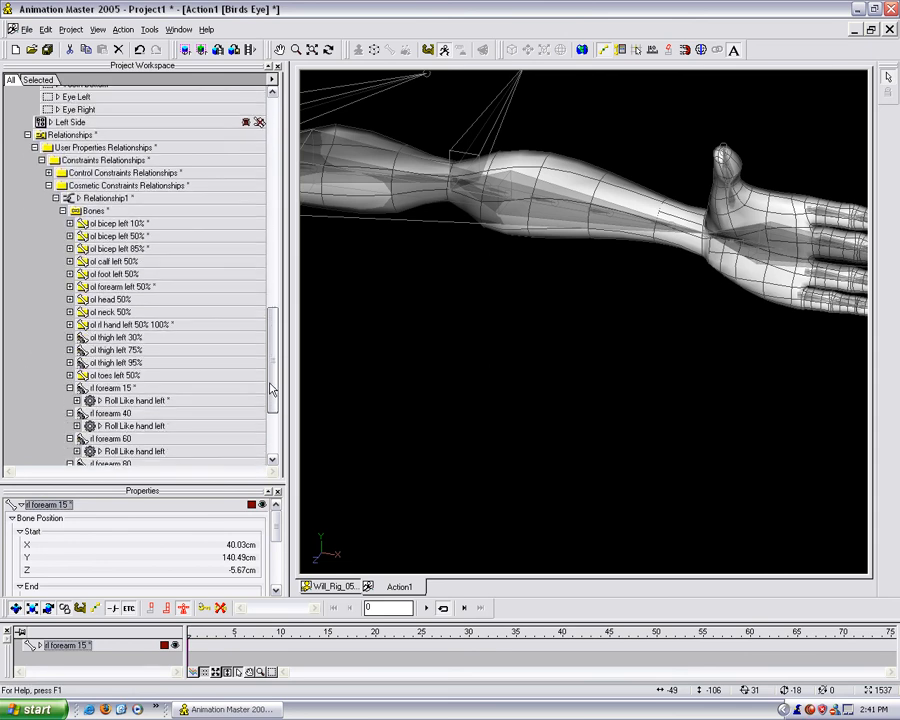
left_click(127, 342)
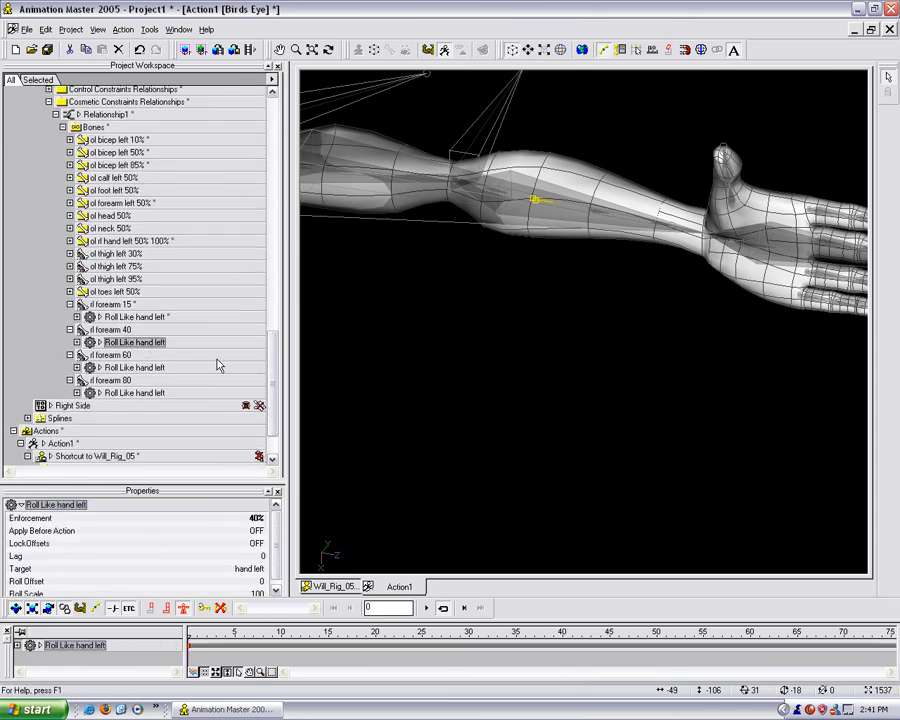
left_click(250, 518)
left_click_drag(250, 518, 256, 525)
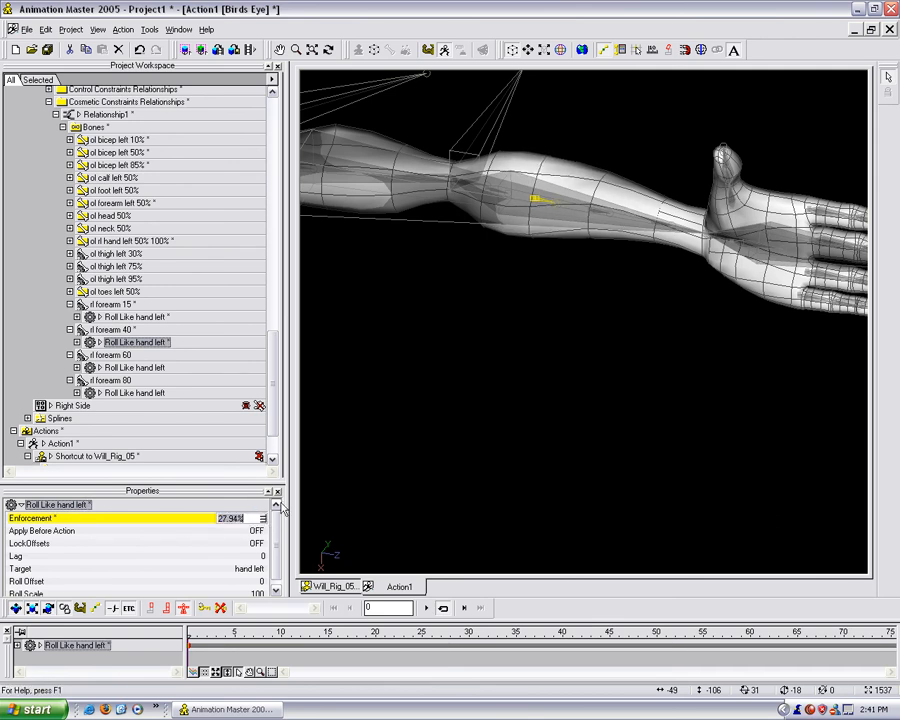
type("30")
key("Return")
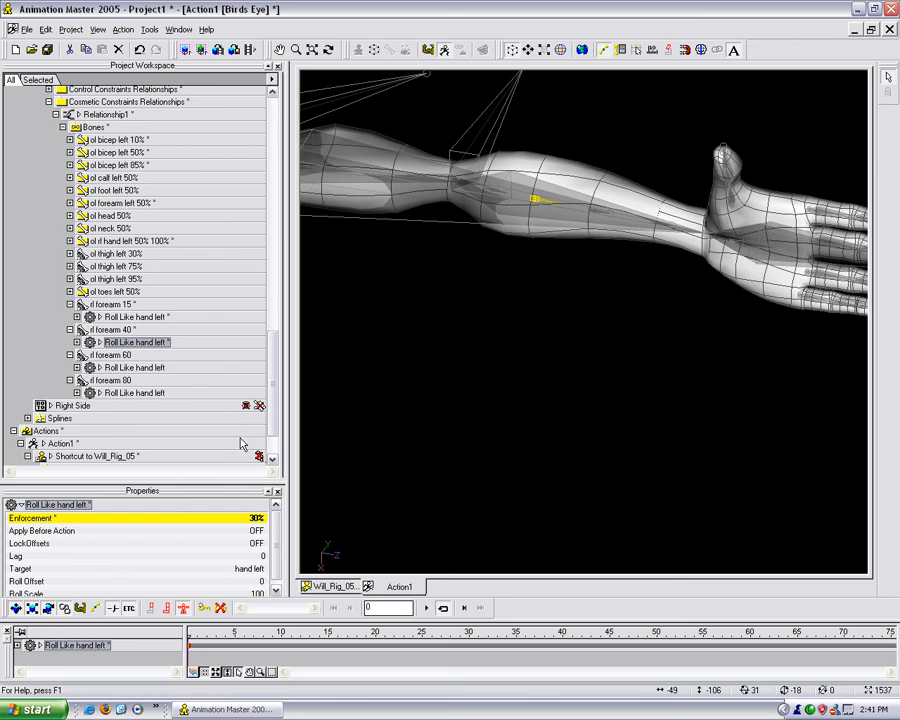
Rename the rl forearm 40 bone in the left forearm hierarchy to rl forearm 30
scroll(278, 330, "up", 15)
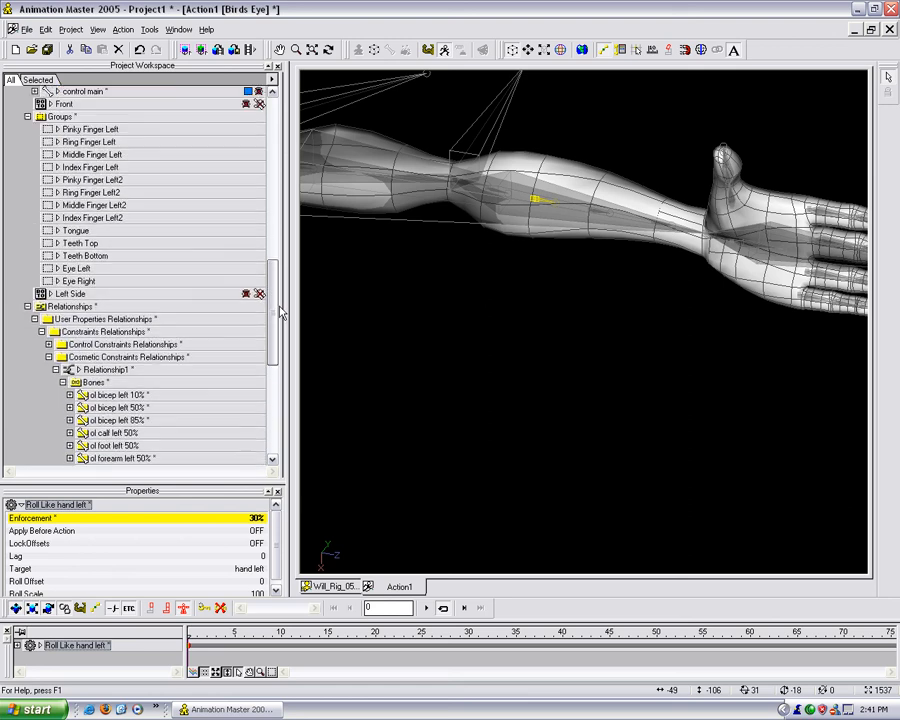
left_click(175, 262)
left_click(183, 262)
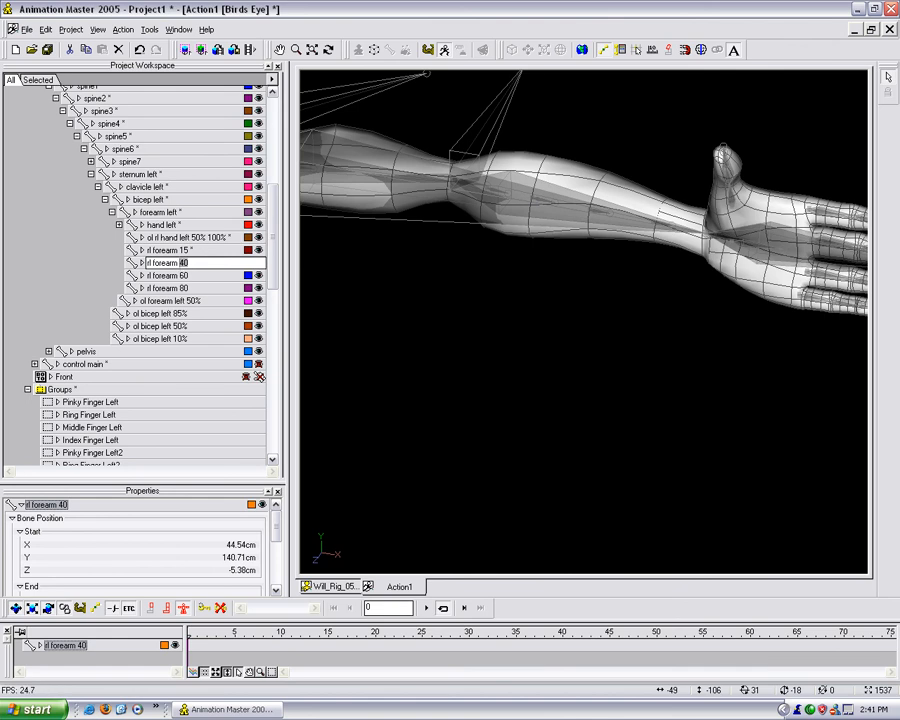
type("30")
key("Return")
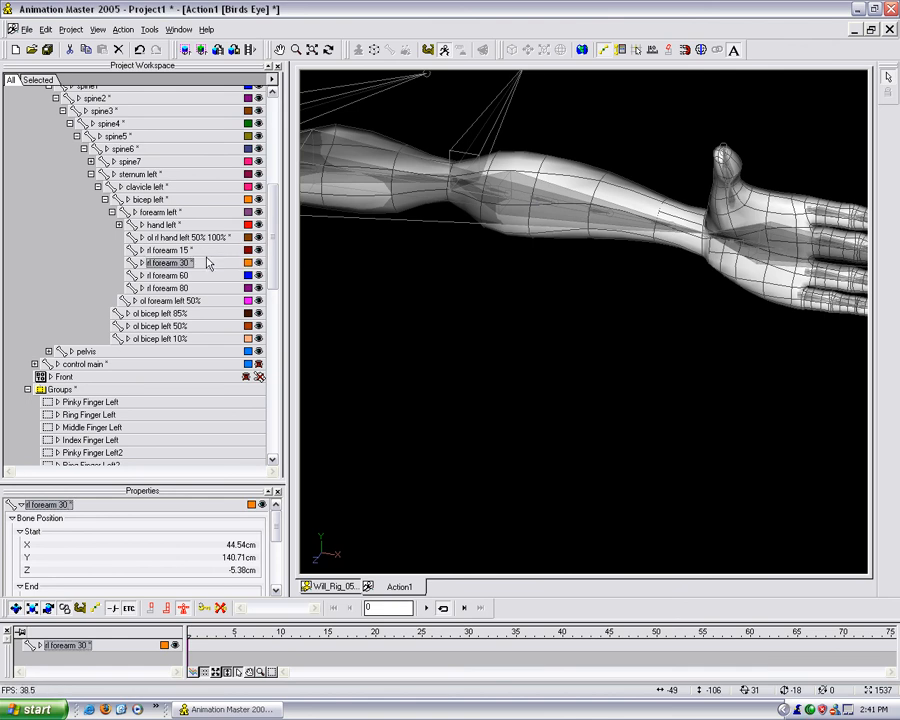
left_click_drag(268, 277, 266, 436)
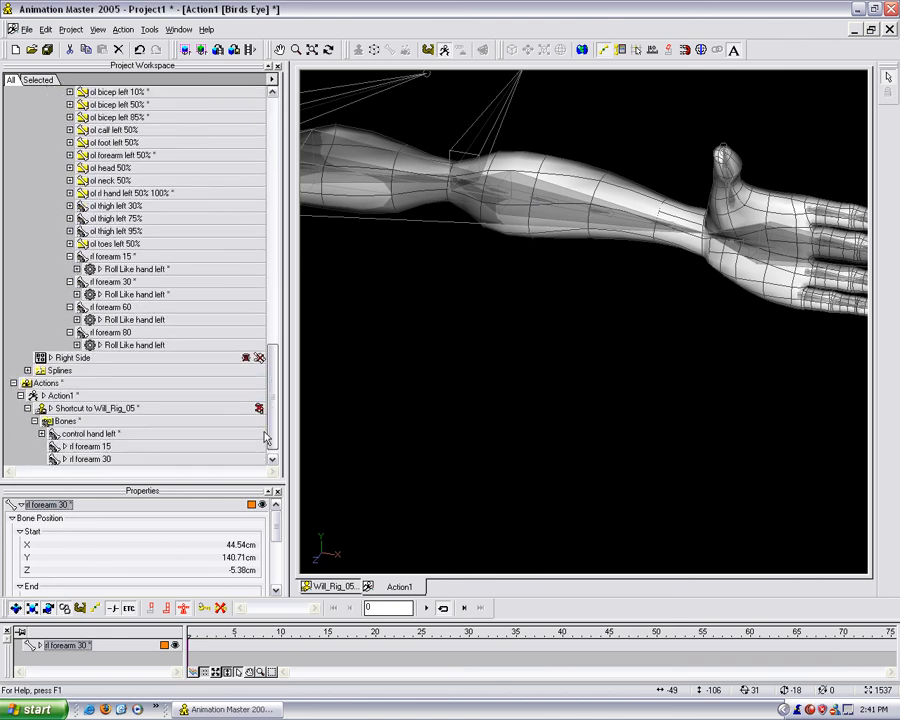
Set the enforcement of the rl forearm 60 bone's Roll Like hand left constraint to about 48% and rename the bone rl forearm 48
left_click(140, 320)
left_click_drag(265, 527, 256, 528)
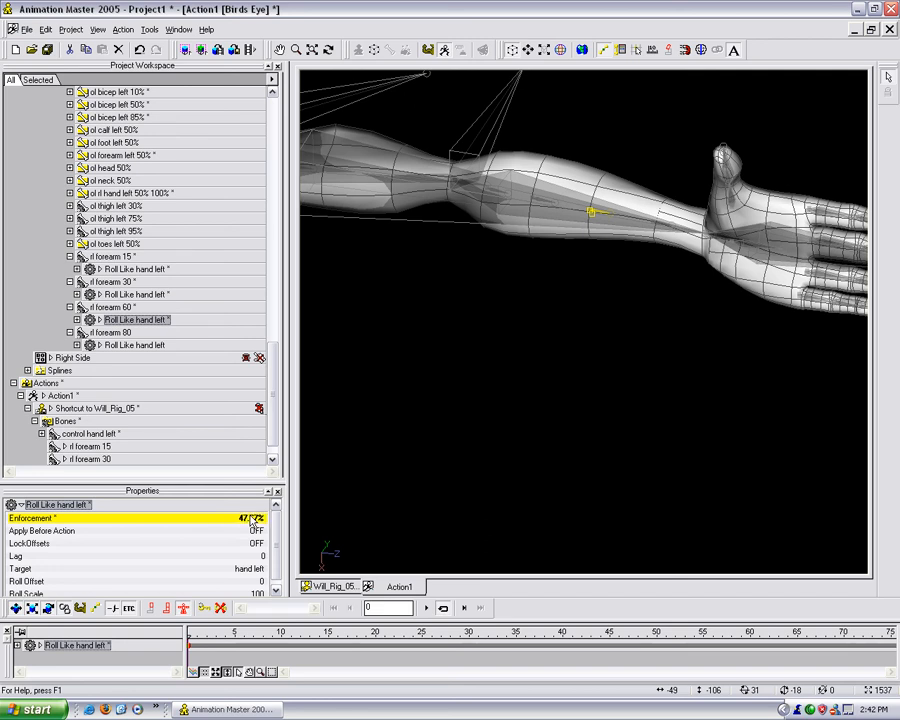
left_click_drag(274, 447, 275, 294)
left_click(176, 269)
left_click(184, 270)
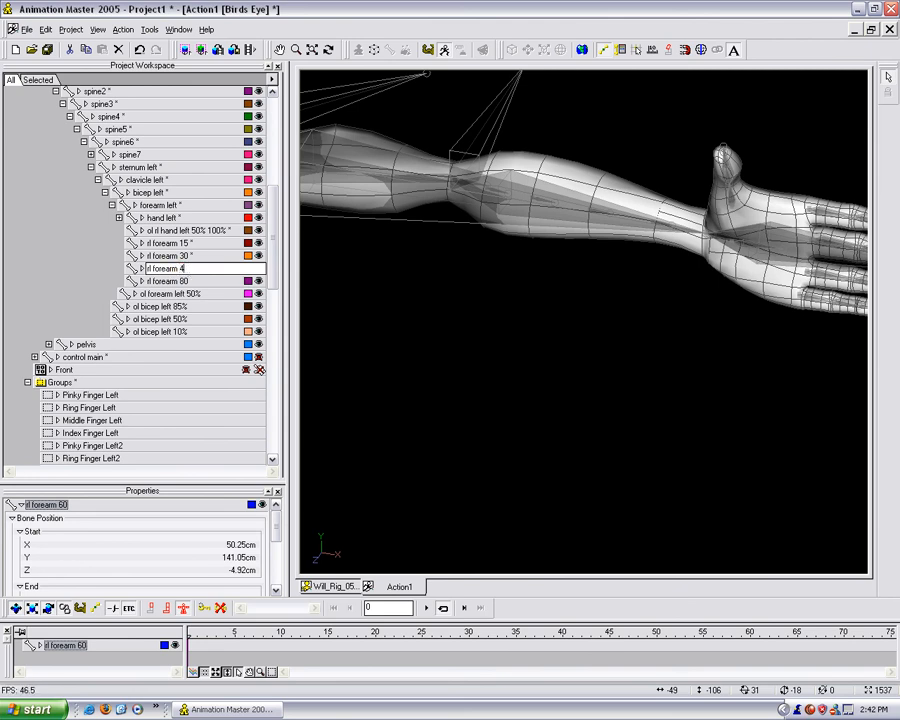
type("48")
key("Return")
Set the enforcement of the rl forearm 80 bone's Roll Like hand left constraint to 65%
left_click_drag(271, 277, 268, 395)
left_click(126, 387)
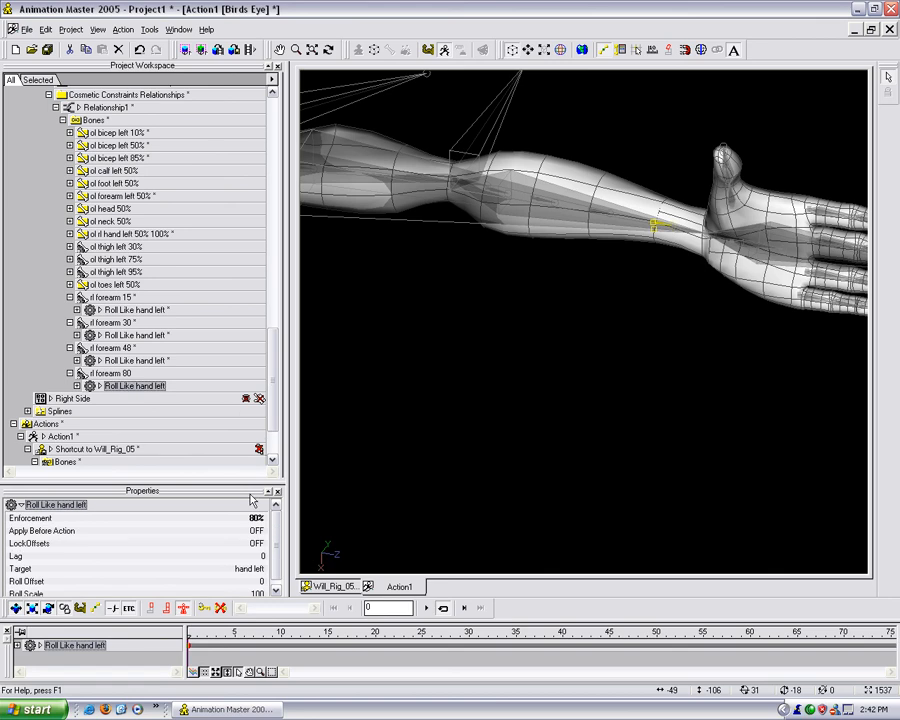
left_click_drag(259, 524, 260, 524)
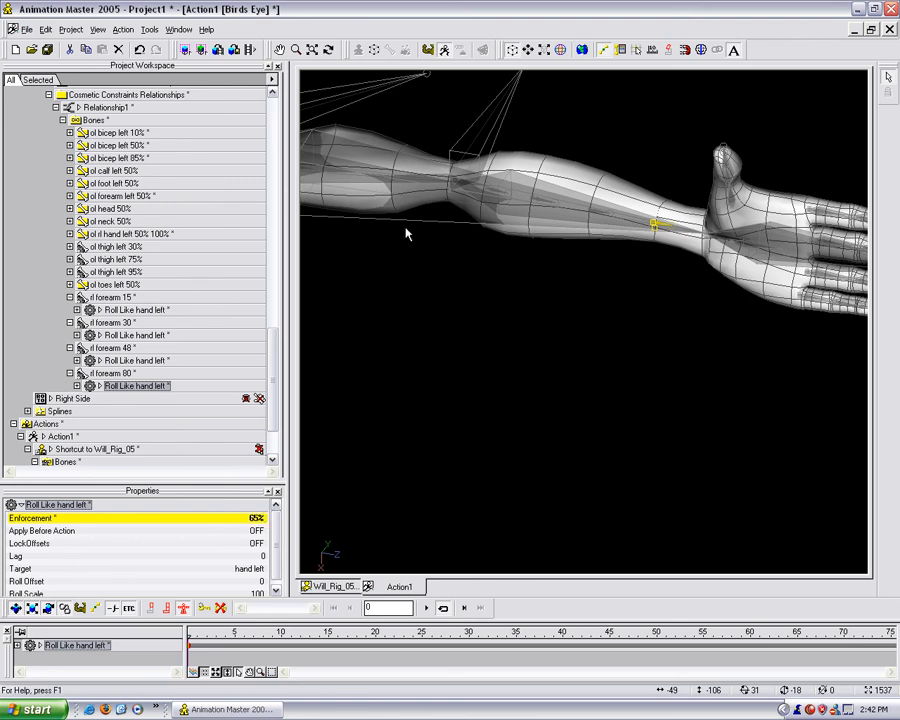
scroll(276, 365, "down", 1)
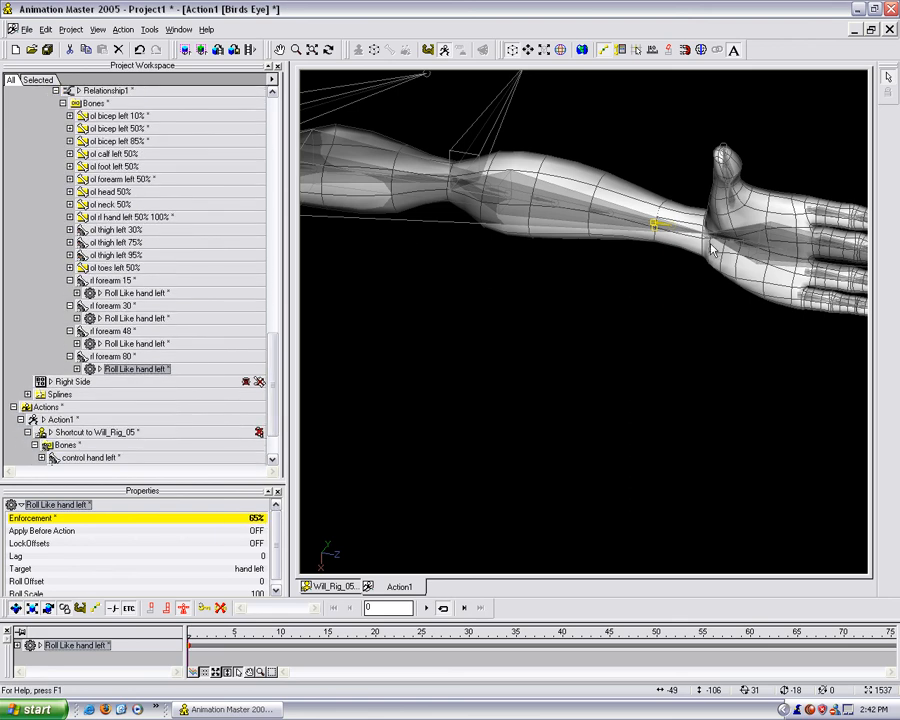
left_click_drag(758, 261, 640, 284)
Rename the rl forearm 80 bone in the left forearm hierarchy to rl forearm 65
left_click_drag(276, 345, 274, 200)
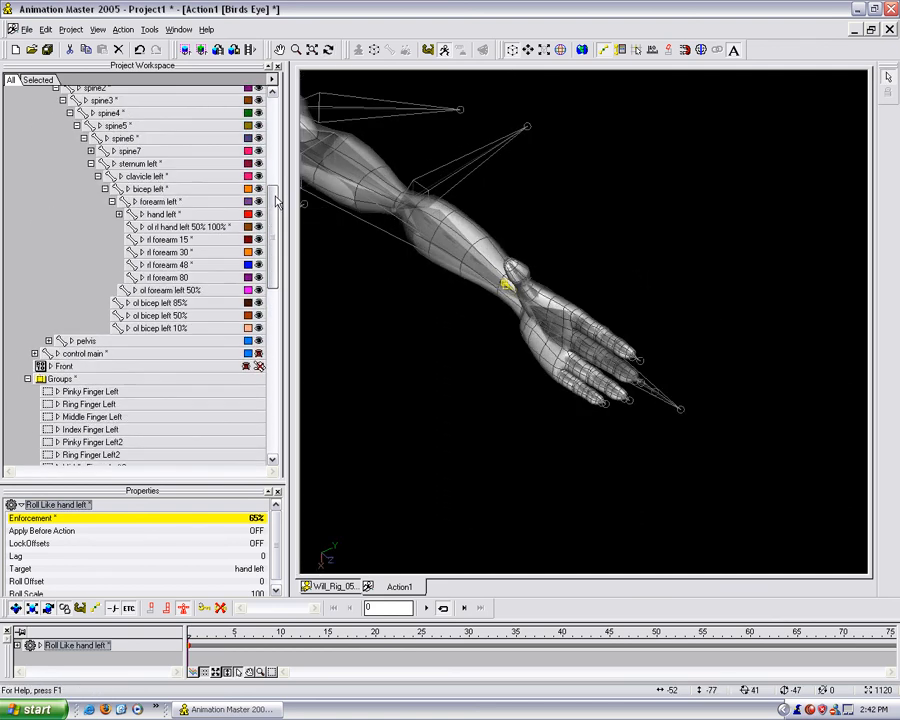
left_click(186, 285)
left_click(186, 280)
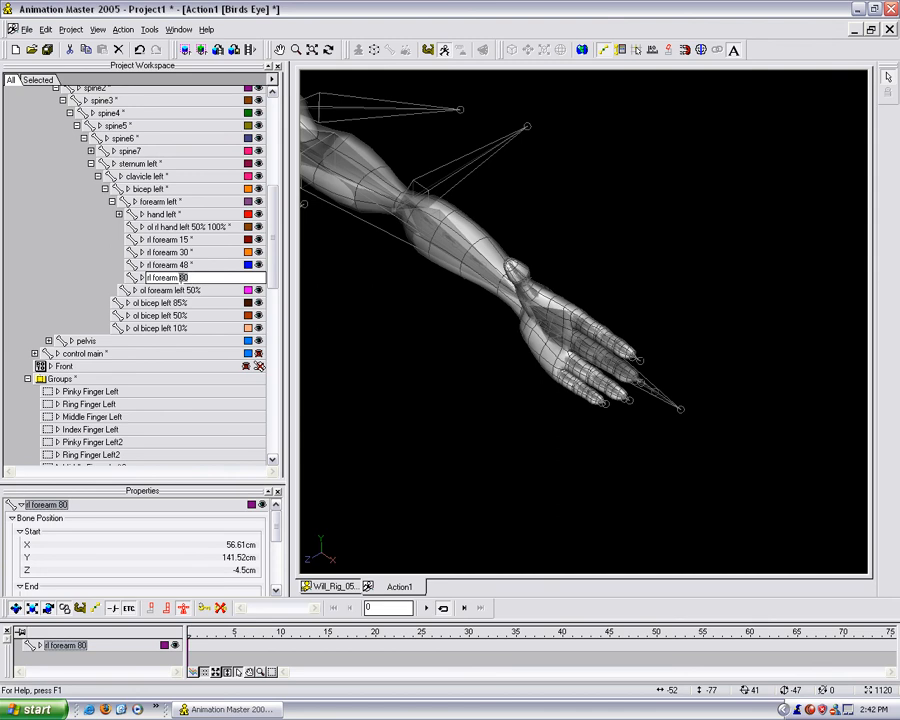
type("rl forearm 65")
key("Return")
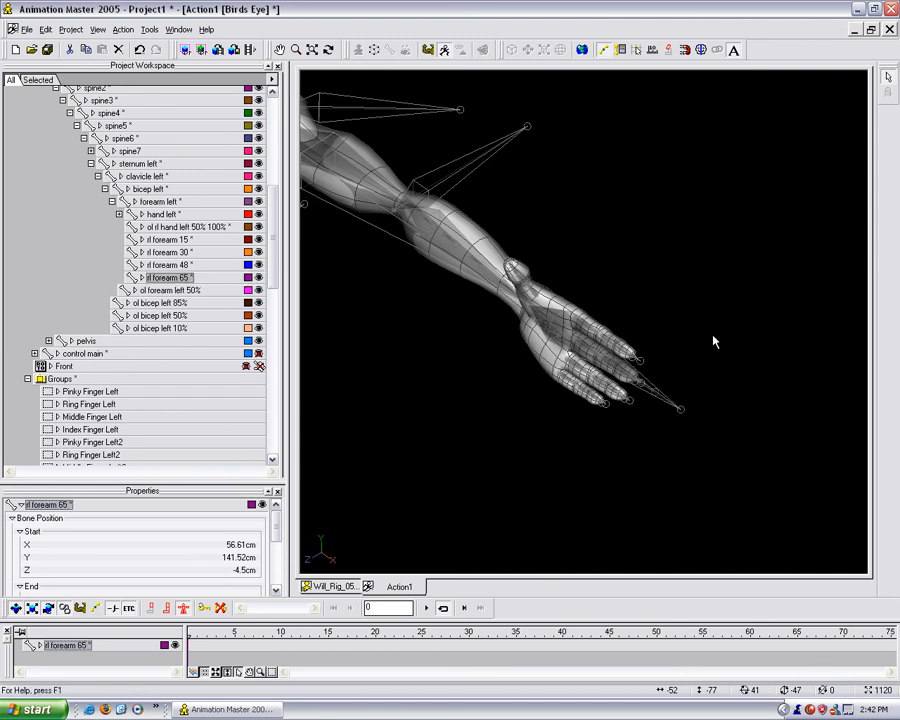
Roll the control hand left bone in Action1 to test how the forearm and wrist twist
left_click(679, 412)
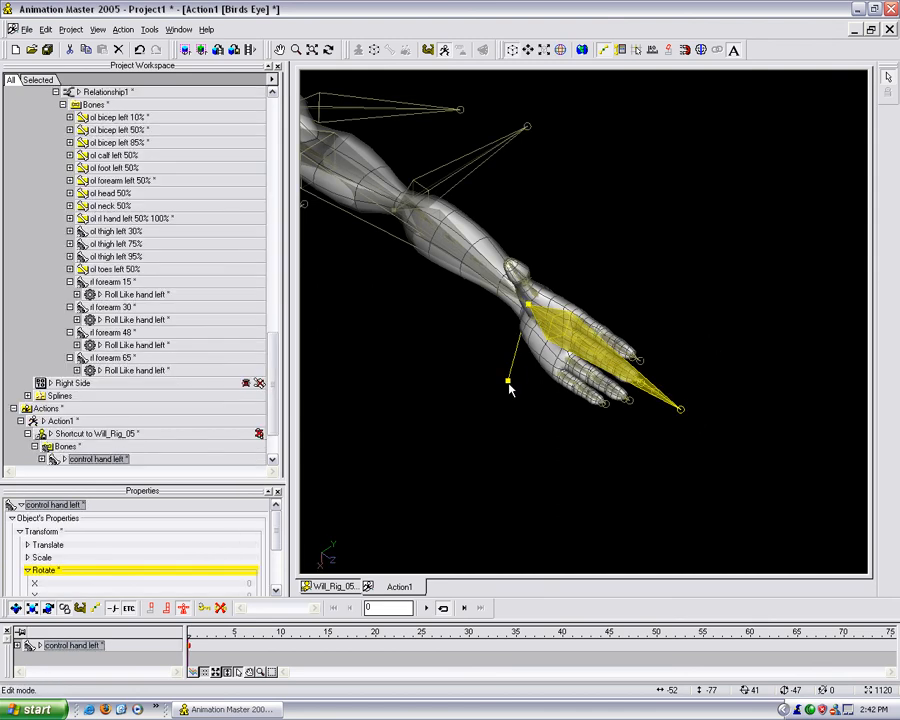
left_click(570, 388)
left_click(680, 412)
left_click_drag(509, 382, 599, 340)
scroll(599, 340, "up", 3)
middle_click_drag(547, 345, 666, 334)
scroll(667, 328, "up", 3)
left_click(673, 286)
left_click(662, 309)
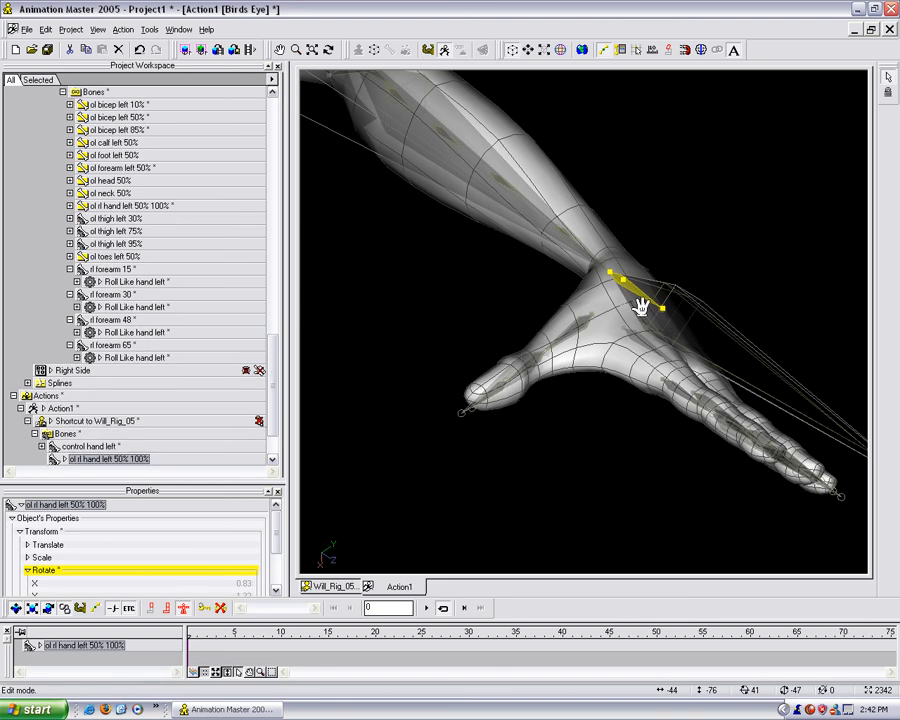
Bend the left hand at the wrist with the control hand left bone, check it from several angles, and clear the pose
scroll(619, 310, "down", 4)
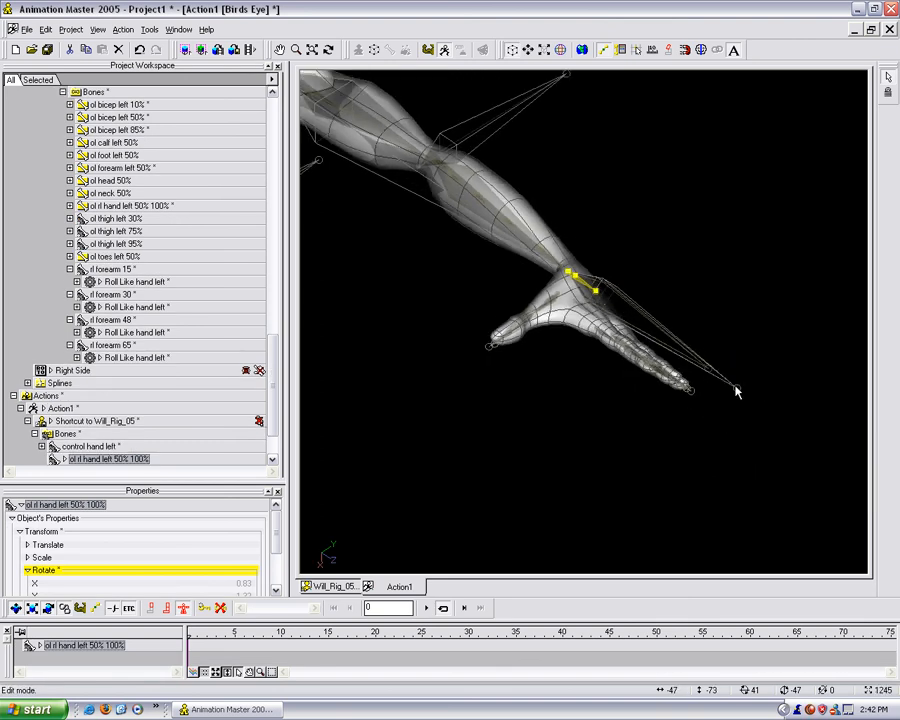
left_click_drag(736, 394, 660, 455)
key("t")
left_click_drag(640, 390, 690, 358)
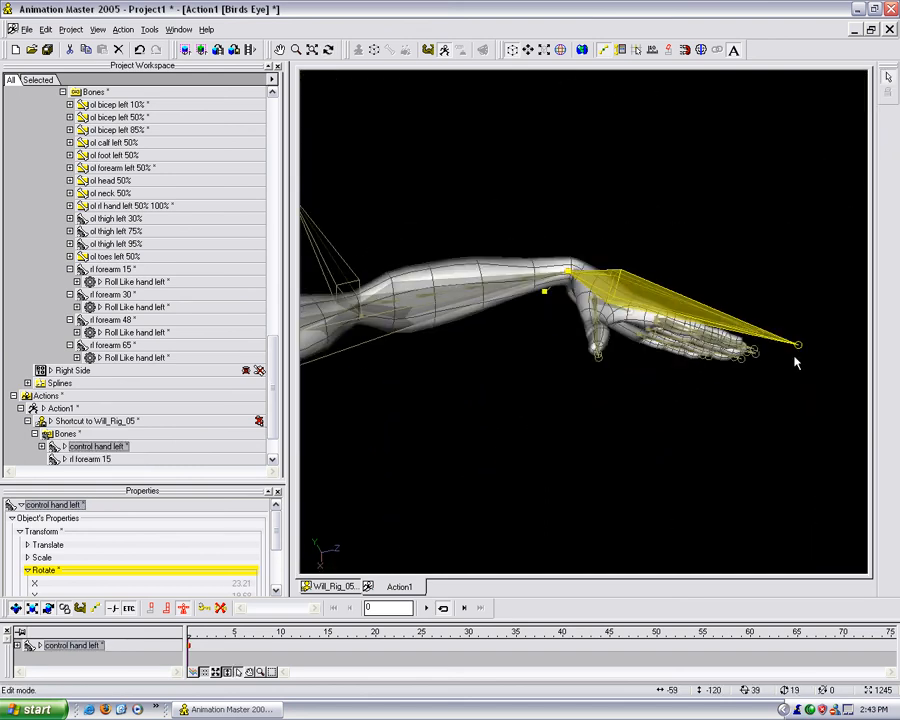
left_click_drag(805, 352, 492, 308)
key("t")
left_click_drag(583, 285, 617, 284)
right_click(607, 245)
left_click(660, 347)
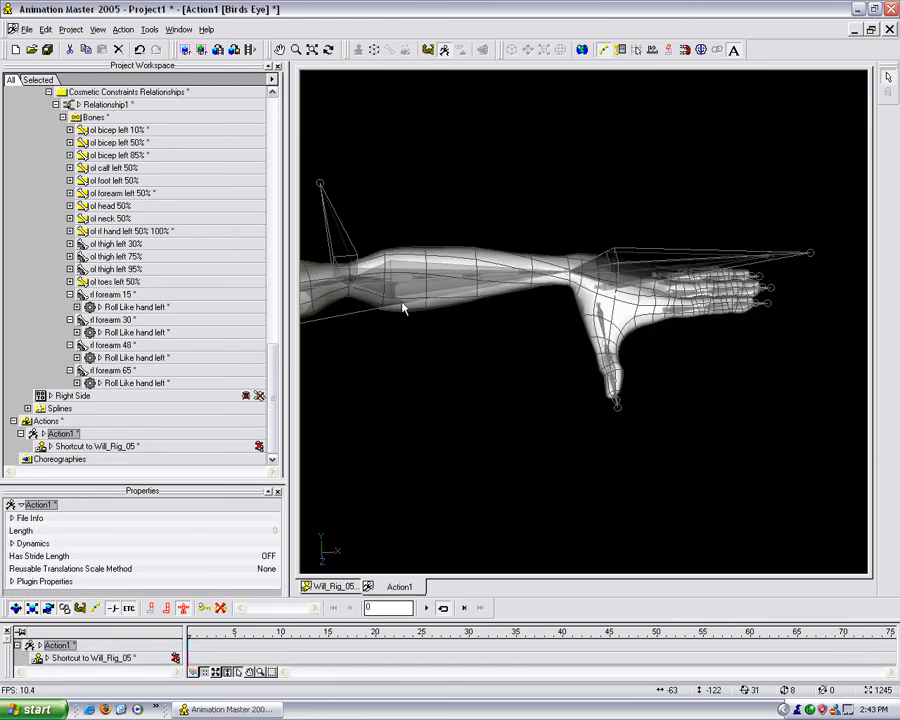
Save the Will_Rig_05 model
left_click_drag(269, 355, 284, 104)
right_click(72, 167)
left_click(93, 216)
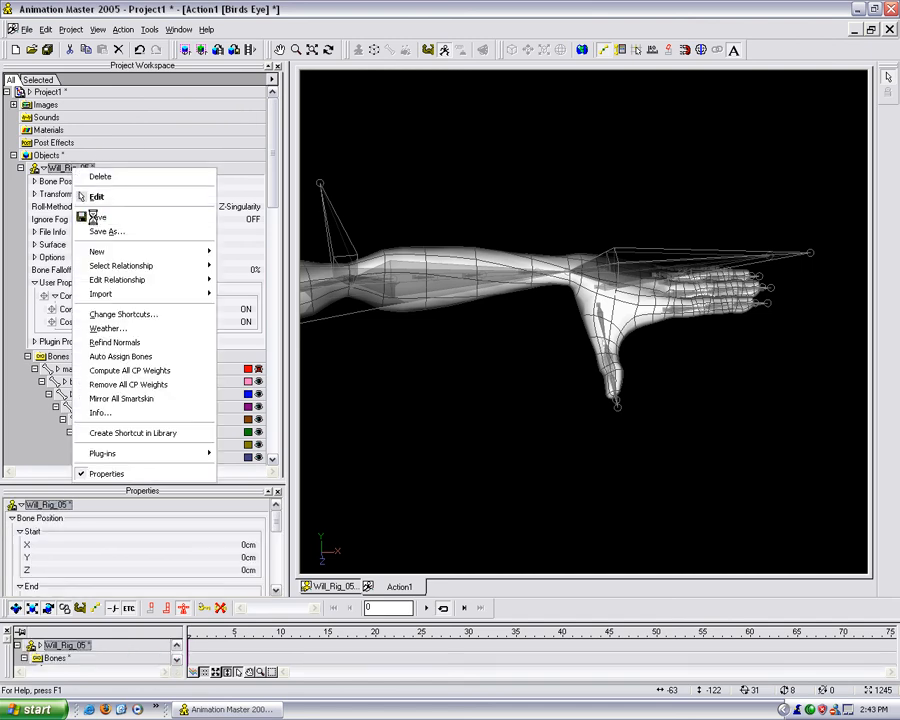
Move the control hand left bone down and in front of the body to test the bent elbow and shoulder
scroll(570, 360, "down", 1)
scroll(558, 358, "down", 6)
middle_click_drag(558, 370, 595, 312)
left_click(774, 246)
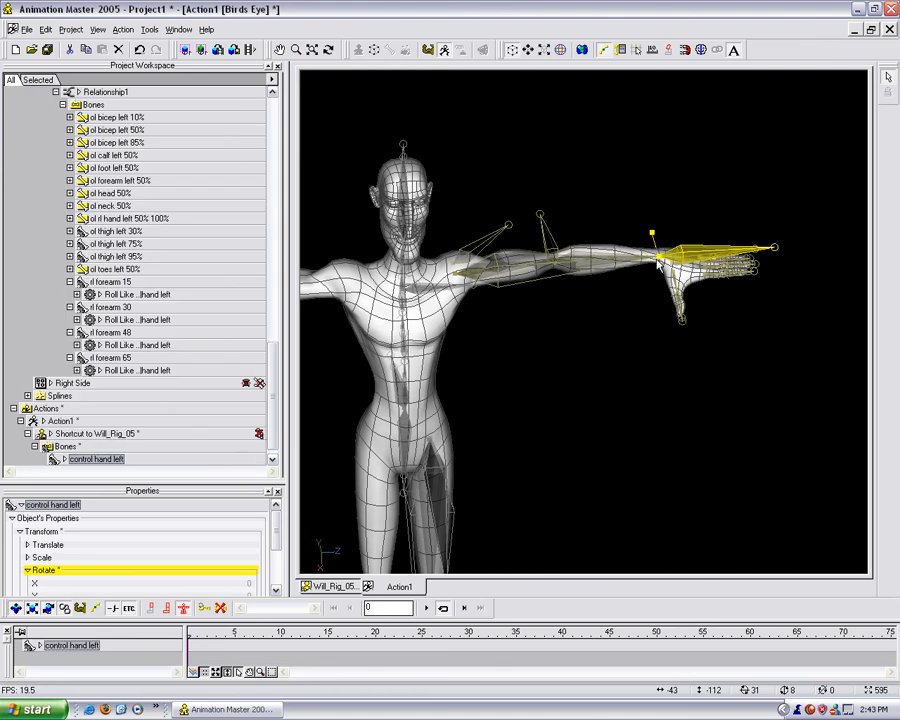
left_click_drag(672, 270, 574, 408)
middle_click_drag(614, 214, 504, 234, "ctrl")
scroll(607, 229, "up", 4)
scroll(610, 233, "up", 3)
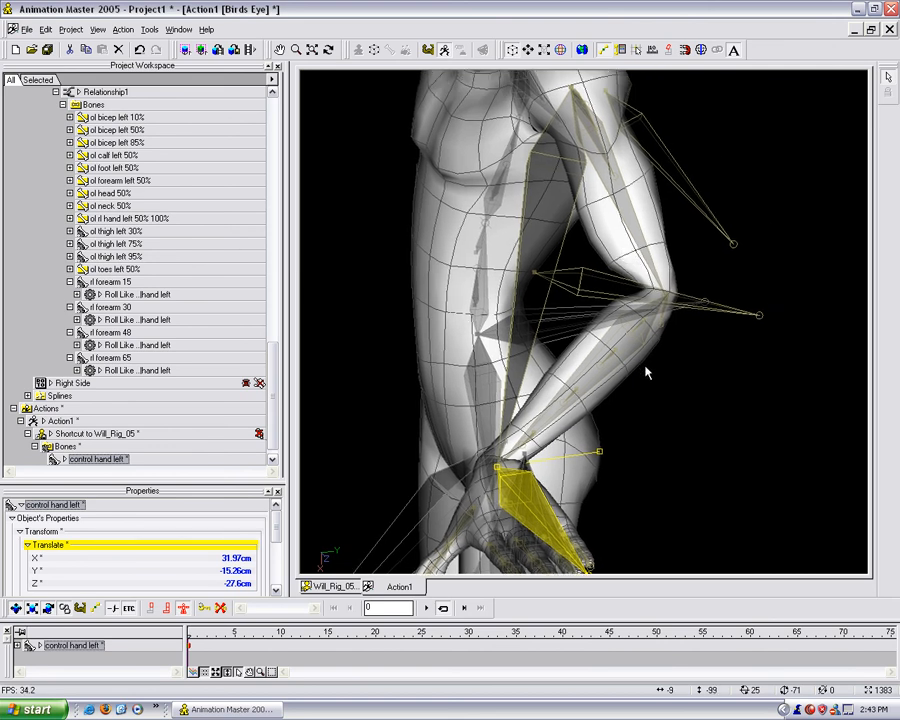
scroll(646, 372, "down", 2)
left_click_drag(526, 454, 538, 343)
Rotate the control elbow left bone to test the bent arm, check it from the front, and clear the pose
middle_click_drag(659, 345, 689, 420, "ctrl")
left_click_drag(772, 369, 679, 411)
middle_click_drag(679, 411, 694, 386, "ctrl")
left_click_drag(671, 422, 727, 386)
middle_click_drag(727, 386, 744, 328, "ctrl")
scroll(746, 378, "down", 3)
key("1")
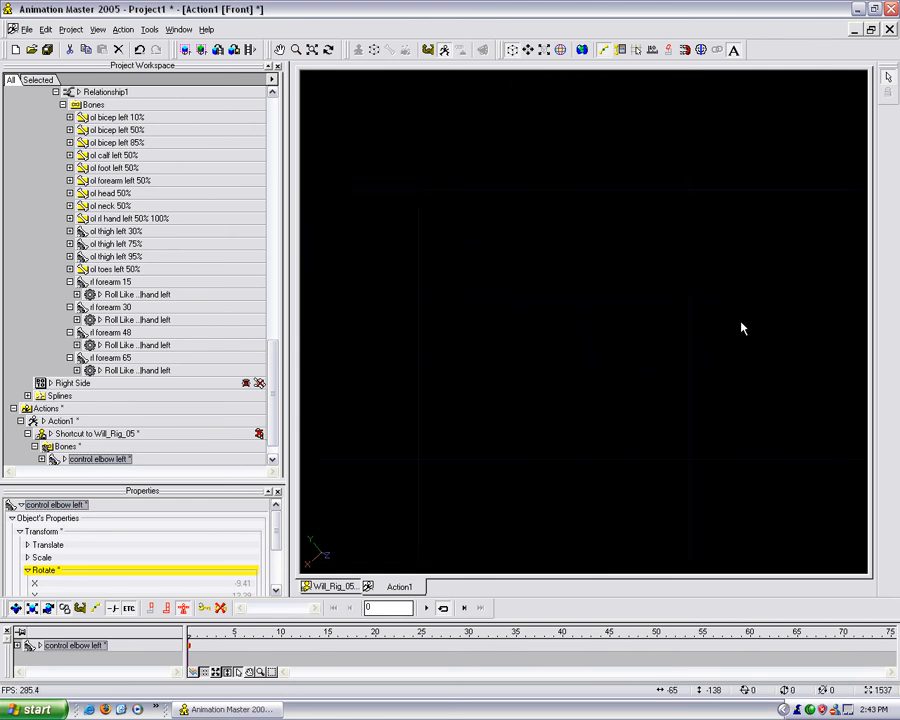
key("shift+z")
middle_click_drag(724, 210, 655, 285)
scroll(656, 286, "up", 6)
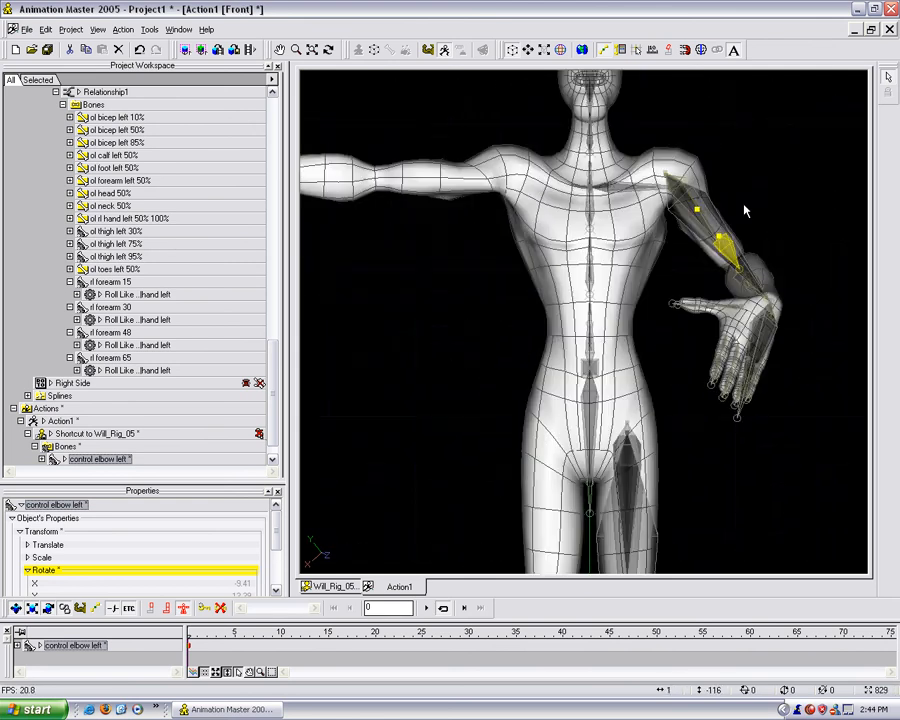
right_click(787, 125)
left_click(757, 280)
Move the control hand left bone down across the body and back up near its outstretched position
scroll(784, 284, "down", 3)
scroll(784, 284, "down", 3)
left_click(824, 249)
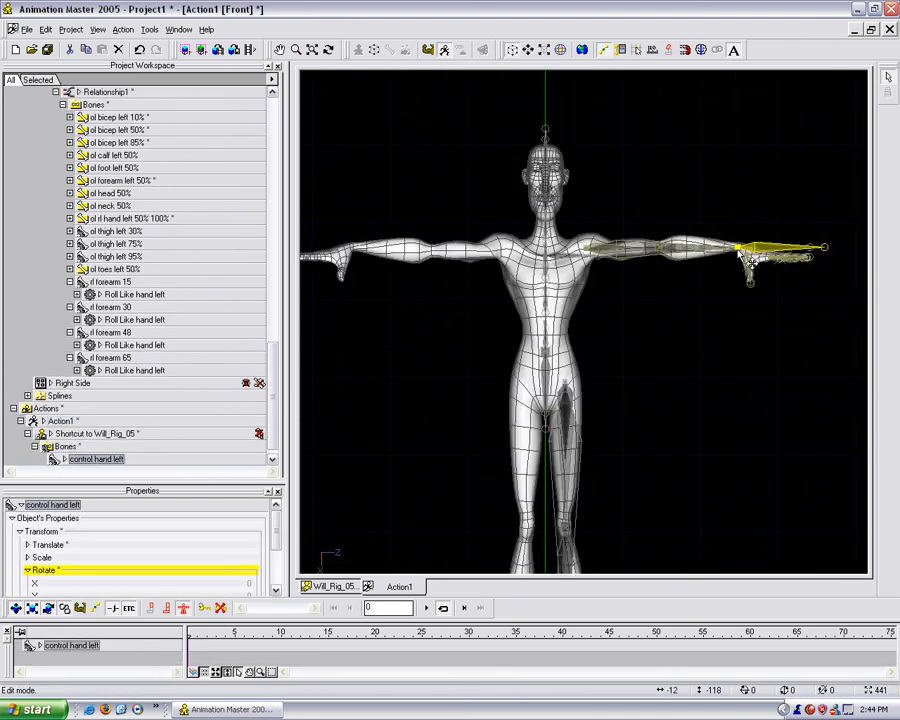
left_click_drag(752, 260, 639, 439)
left_click_drag(748, 381, 755, 254)
key("t")
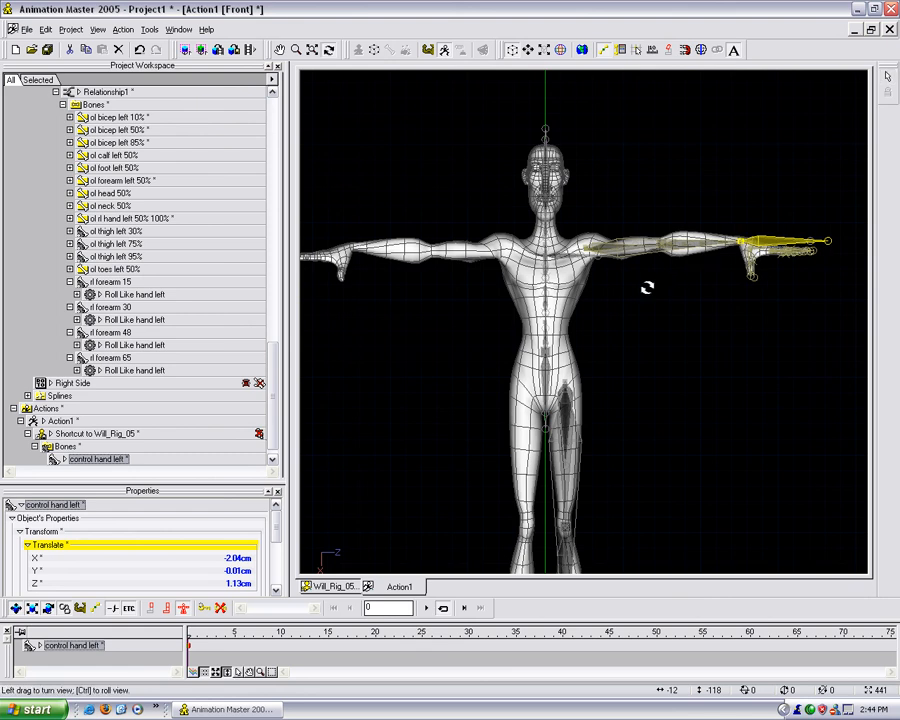
left_click_drag(645, 287, 603, 311)
scroll(603, 311, "up", 4)
Rotate the control elbow left bone with the rotate manipulator to test the roll of the outstretched arm
middle_click_drag(761, 130, 587, 443)
key("t")
left_click_drag(587, 443, 652, 425)
key("r")
left_click_drag(534, 419, 664, 292)
key("Escape")
key("m")
key("z")
left_click(667, 356)
key("r")
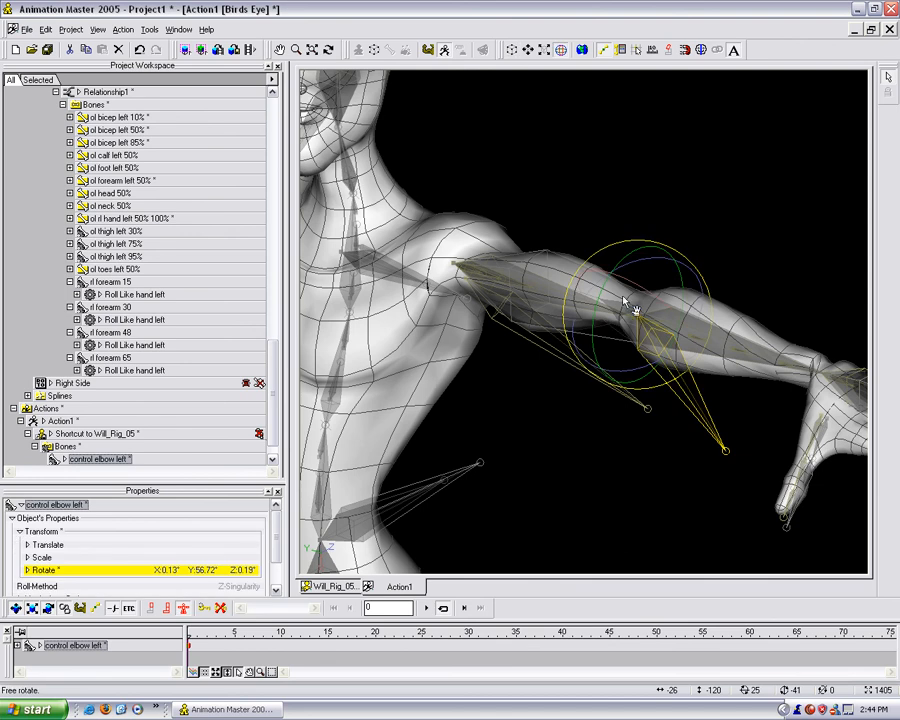
mouse_move(607, 288)
left_mouse_down()
mouse_move(609, 266)
mouse_move(607, 300)
mouse_move(601, 271)
mouse_move(586, 309)
mouse_move(594, 300)
mouse_move(600, 312)
mouse_move(603, 290)
left_mouse_up()
left_click(734, 190)
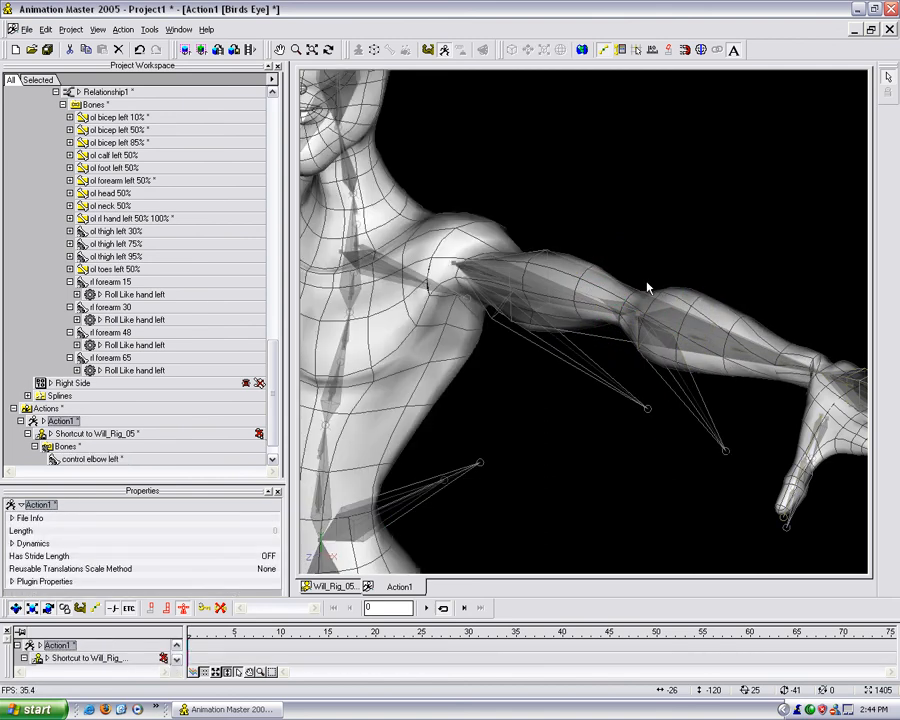
Examine the deformation of the left shoulder, upper arm and elbow from several angles
left_click(557, 332)
key("t")
left_click_drag(550, 328, 572, 357)
left_click(627, 345)
key("r")
left_click(708, 225)
scroll(665, 266, "up", 1)
scroll(665, 266, "down", 2)
key("t")
left_click_drag(661, 265, 626, 261)
Bend and twist the torso in the right view with the control back 1, control back 2 and control back 3 bones
key("4")
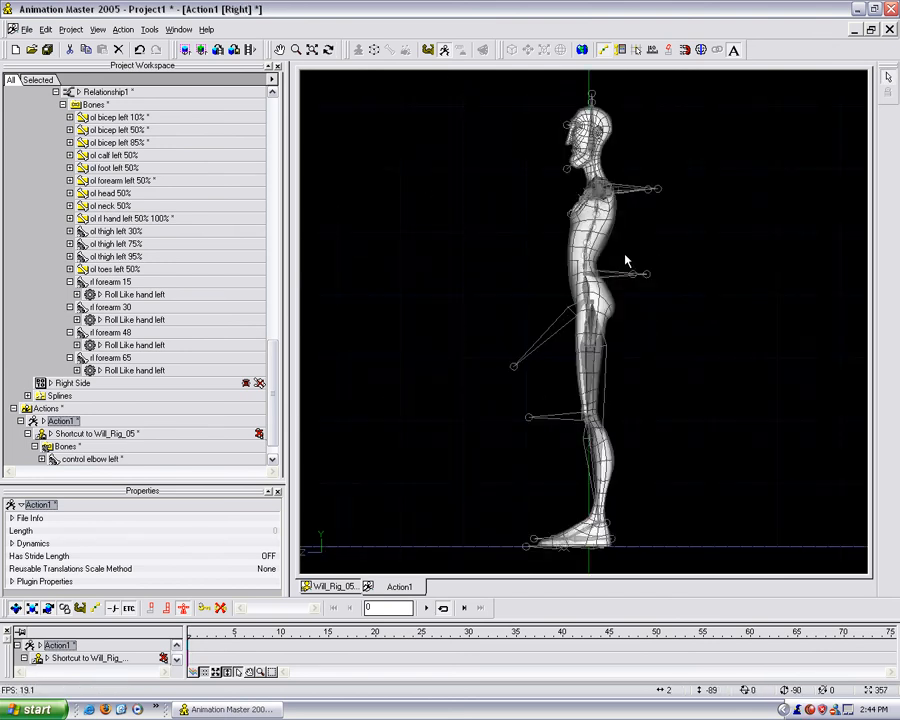
scroll(640, 265, "up", 5)
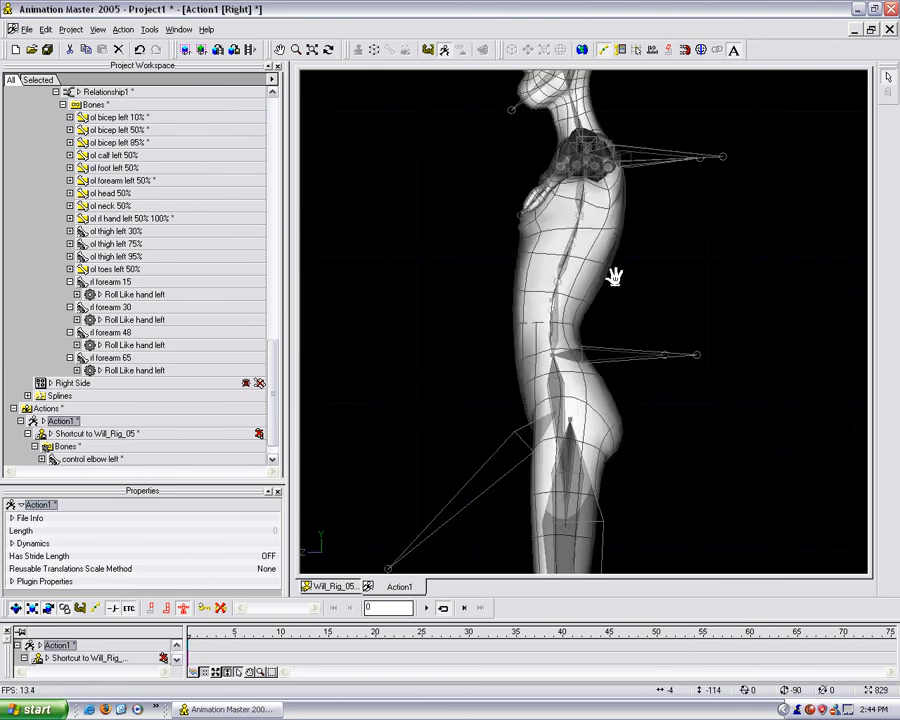
left_click_drag(614, 276, 614, 351)
left_click(588, 283)
left_click_drag(597, 230, 545, 219)
left_click_drag(577, 289, 569, 341)
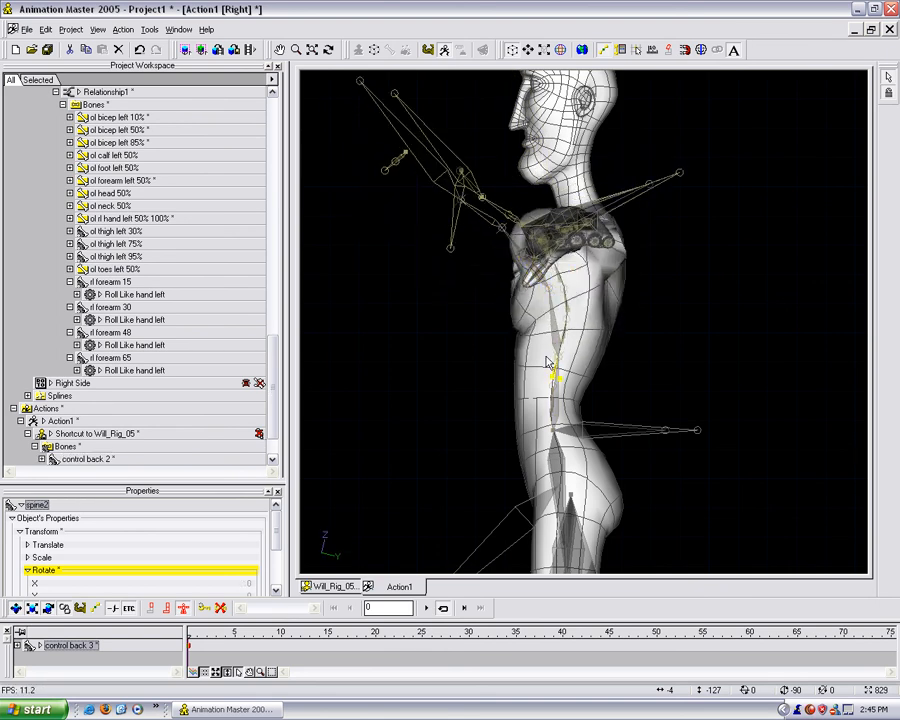
left_click(555, 350)
left_click_drag(565, 370, 557, 332)
left_click(489, 223)
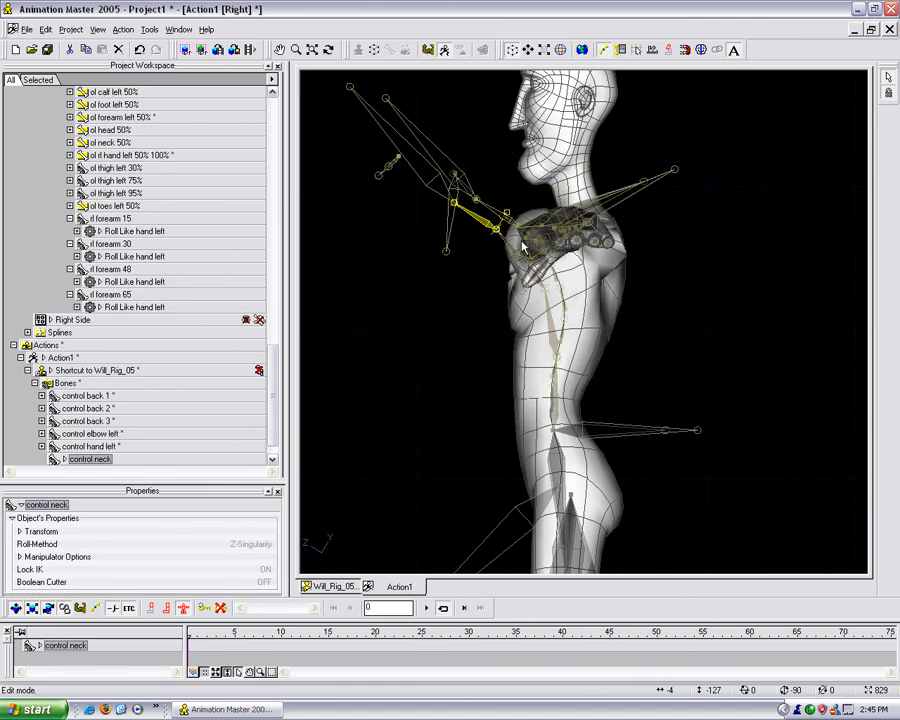
Return to the Will_Rig_05 model window, show the whole figure, and save the model
left_click(340, 587)
scroll(600, 402, "down", 9)
scroll(638, 325, "down", 2)
middle_click_drag(643, 334, 641, 279)
scroll(624, 303, "down", 2)
scroll(641, 293, "down", 6)
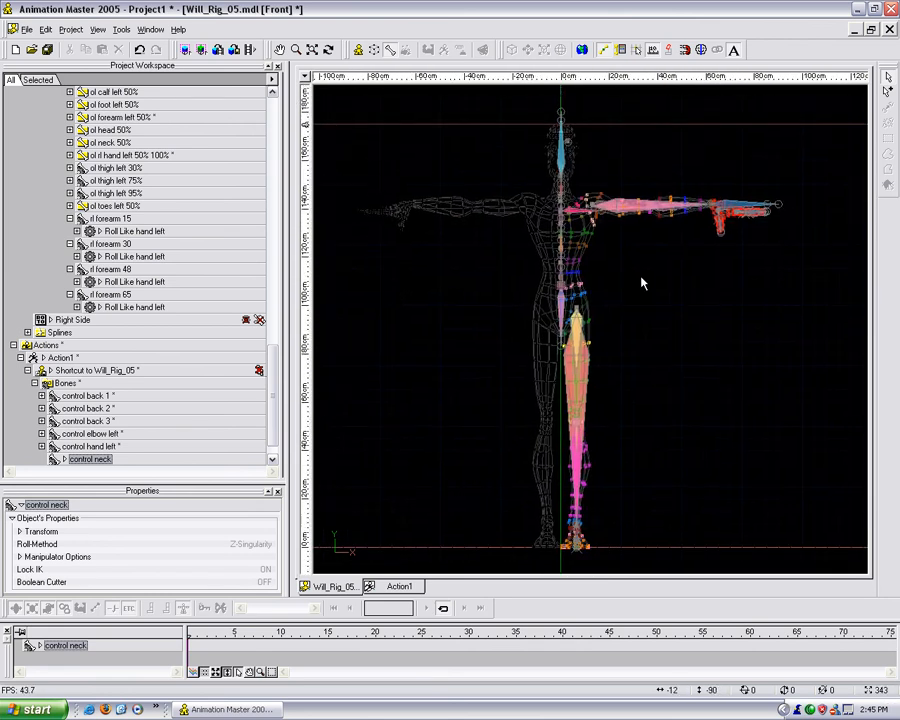
left_click_drag(272, 367, 300, 249)
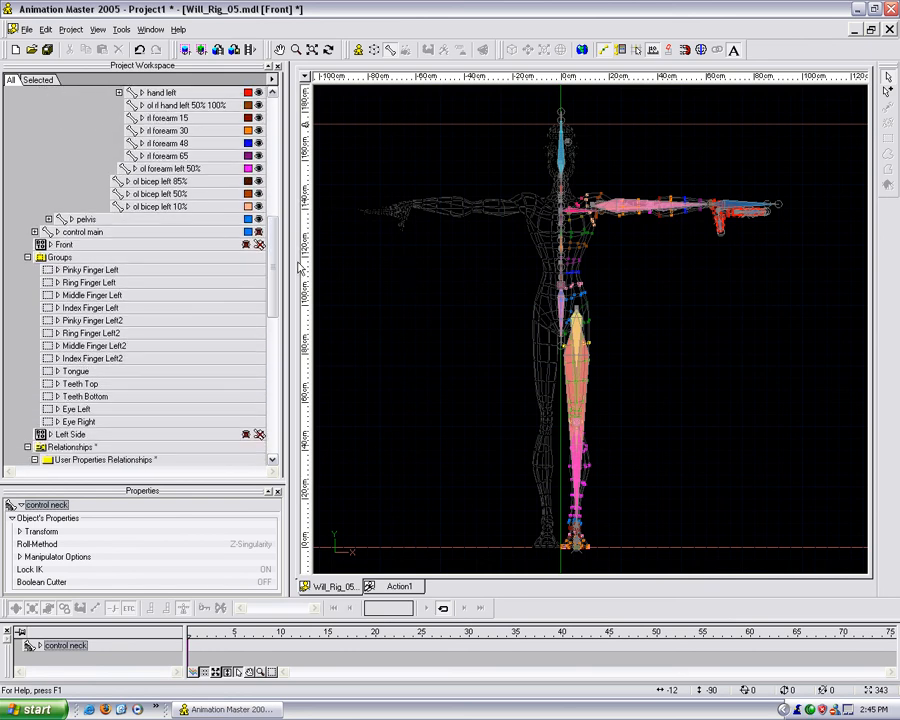
scroll(195, 192, "up", 10)
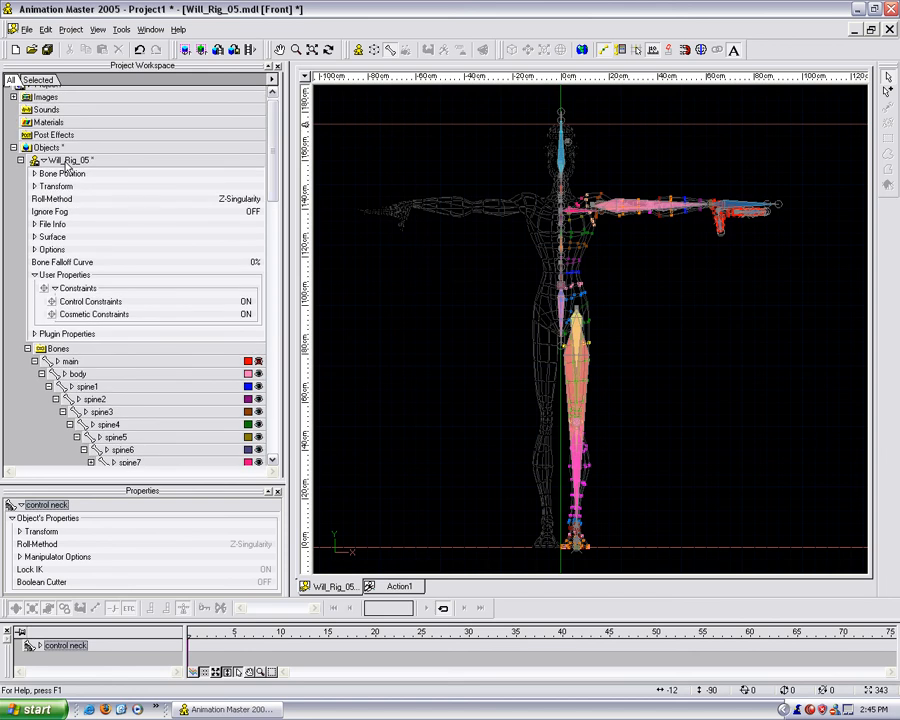
right_click(68, 165)
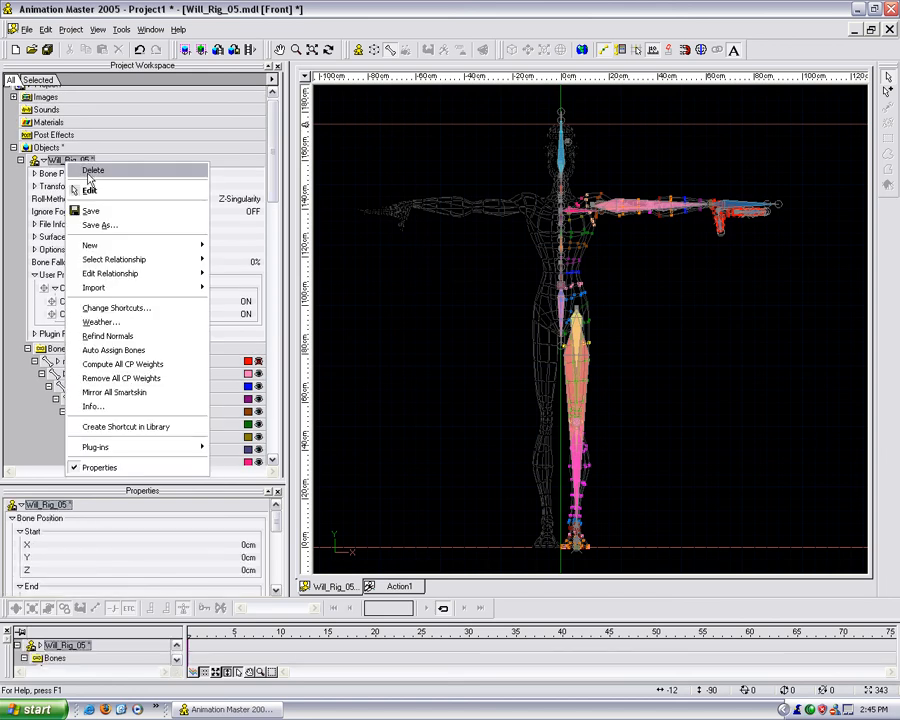
left_click(90, 212)
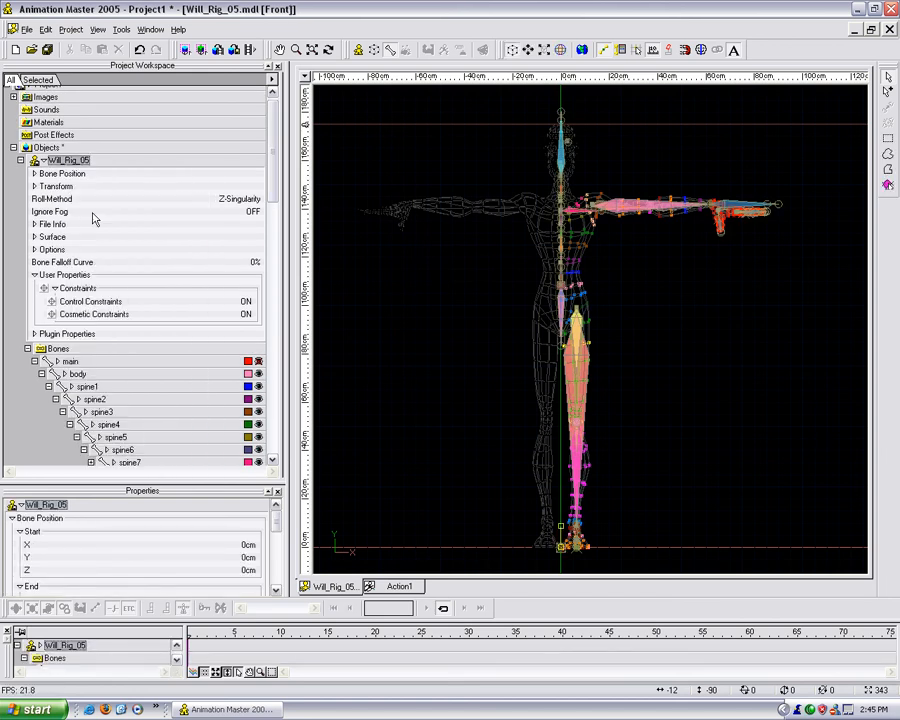
left_click(435, 314)
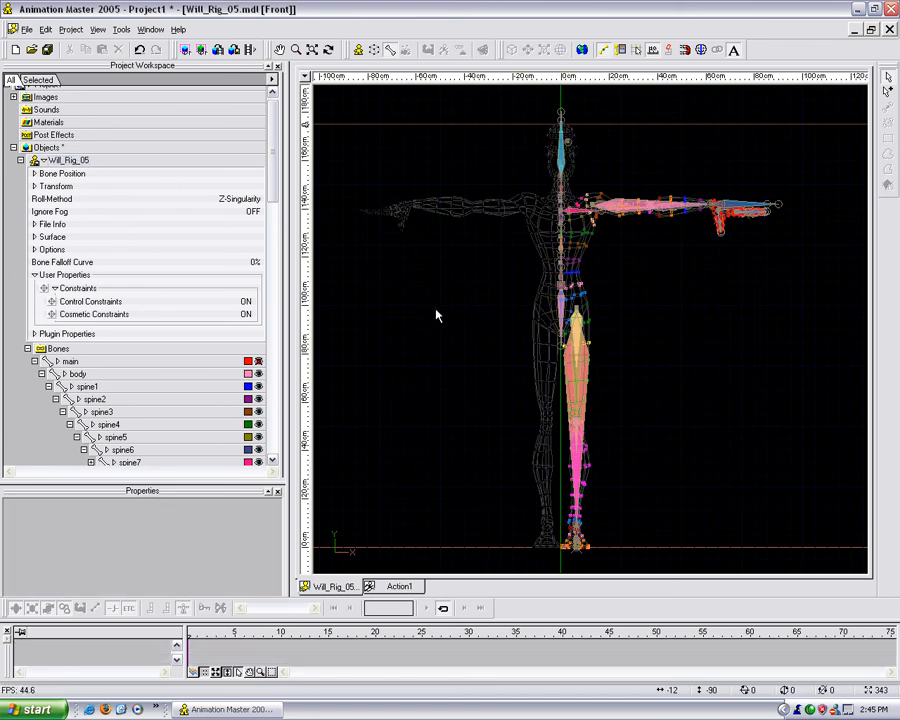